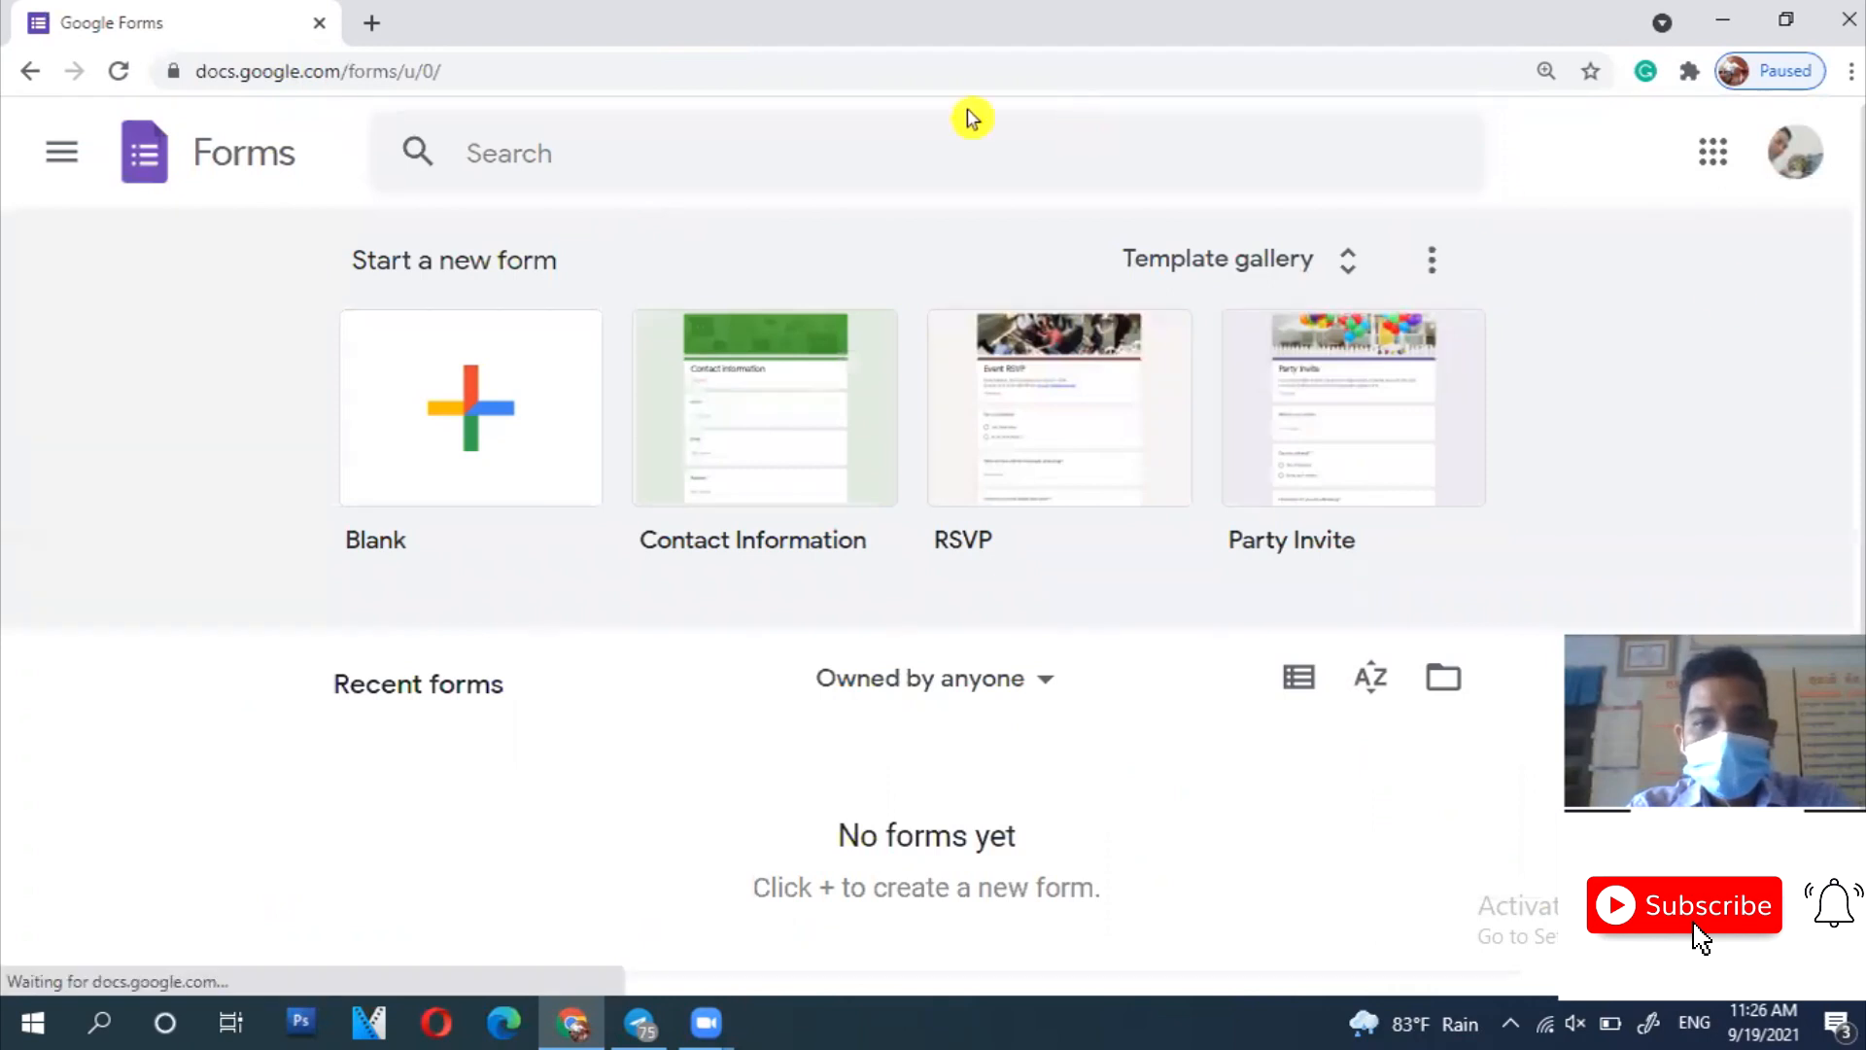
# - Create a blank form and title it វិញ្ញាសាទី១
pyautogui.click(472, 420)
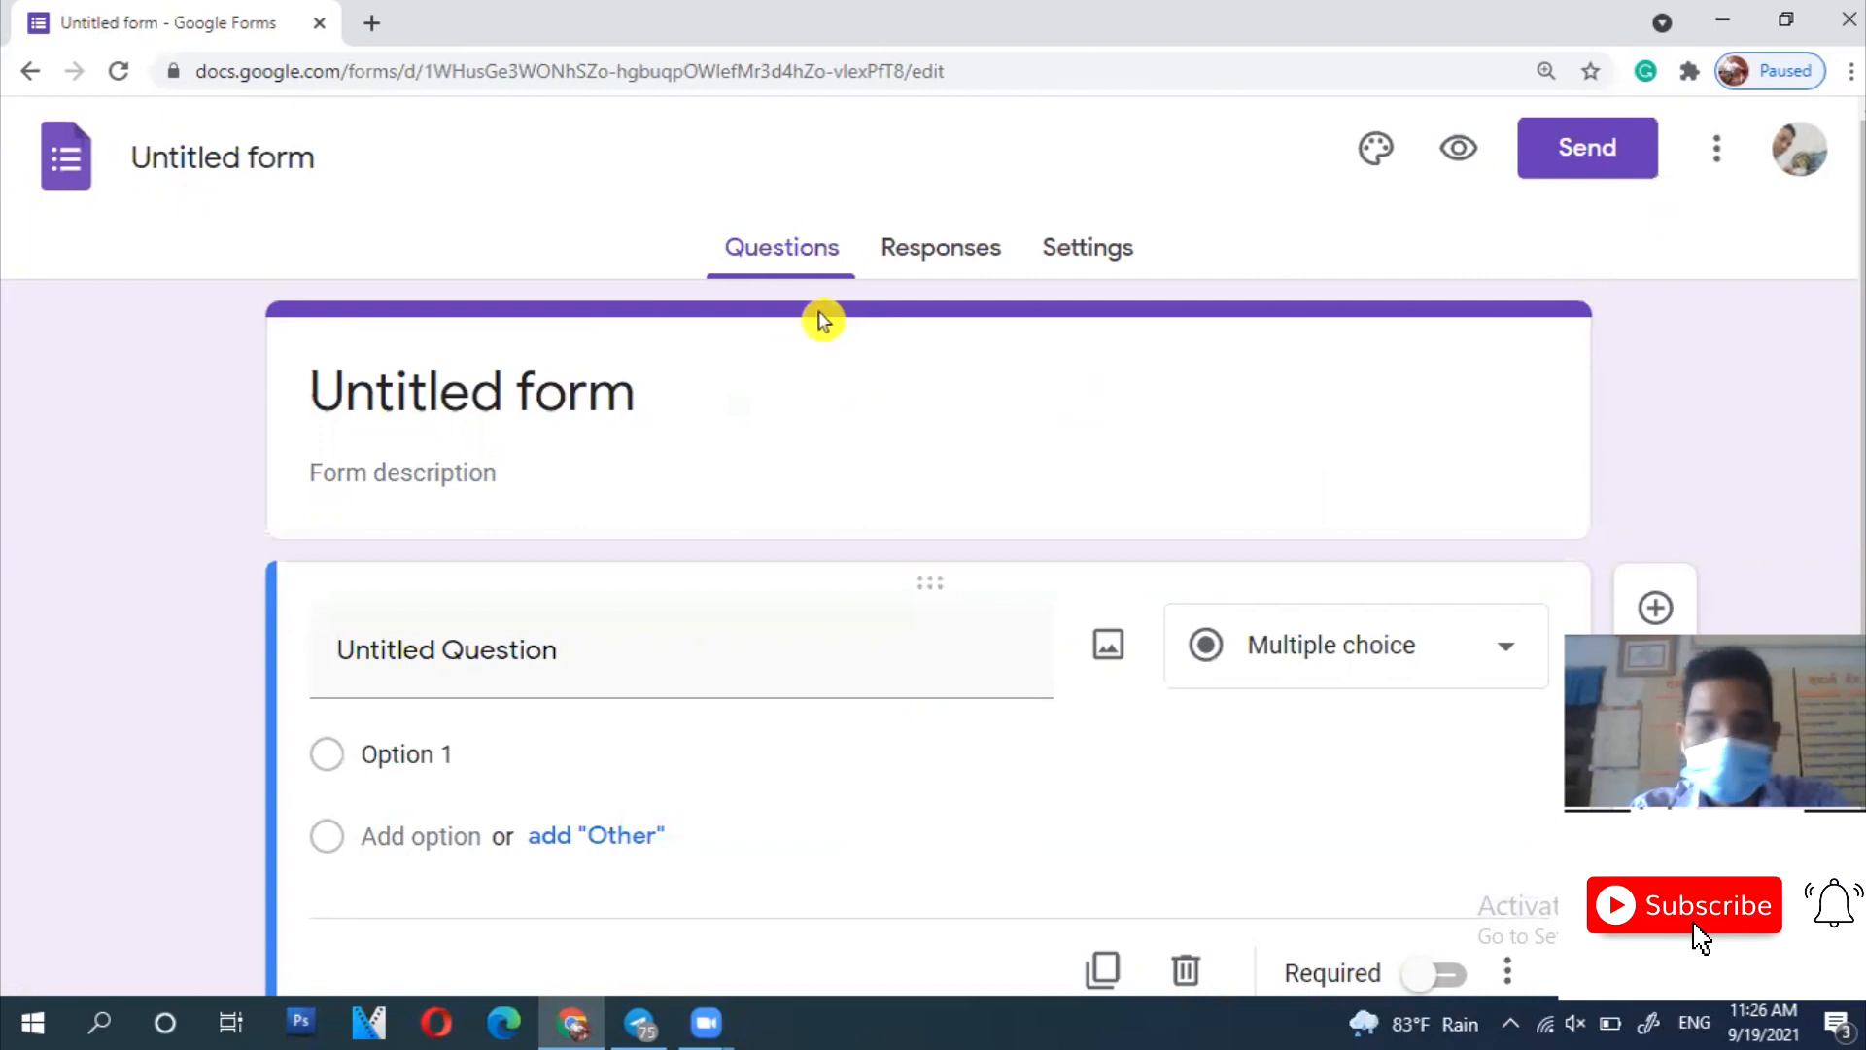
pyautogui.click(239, 153)
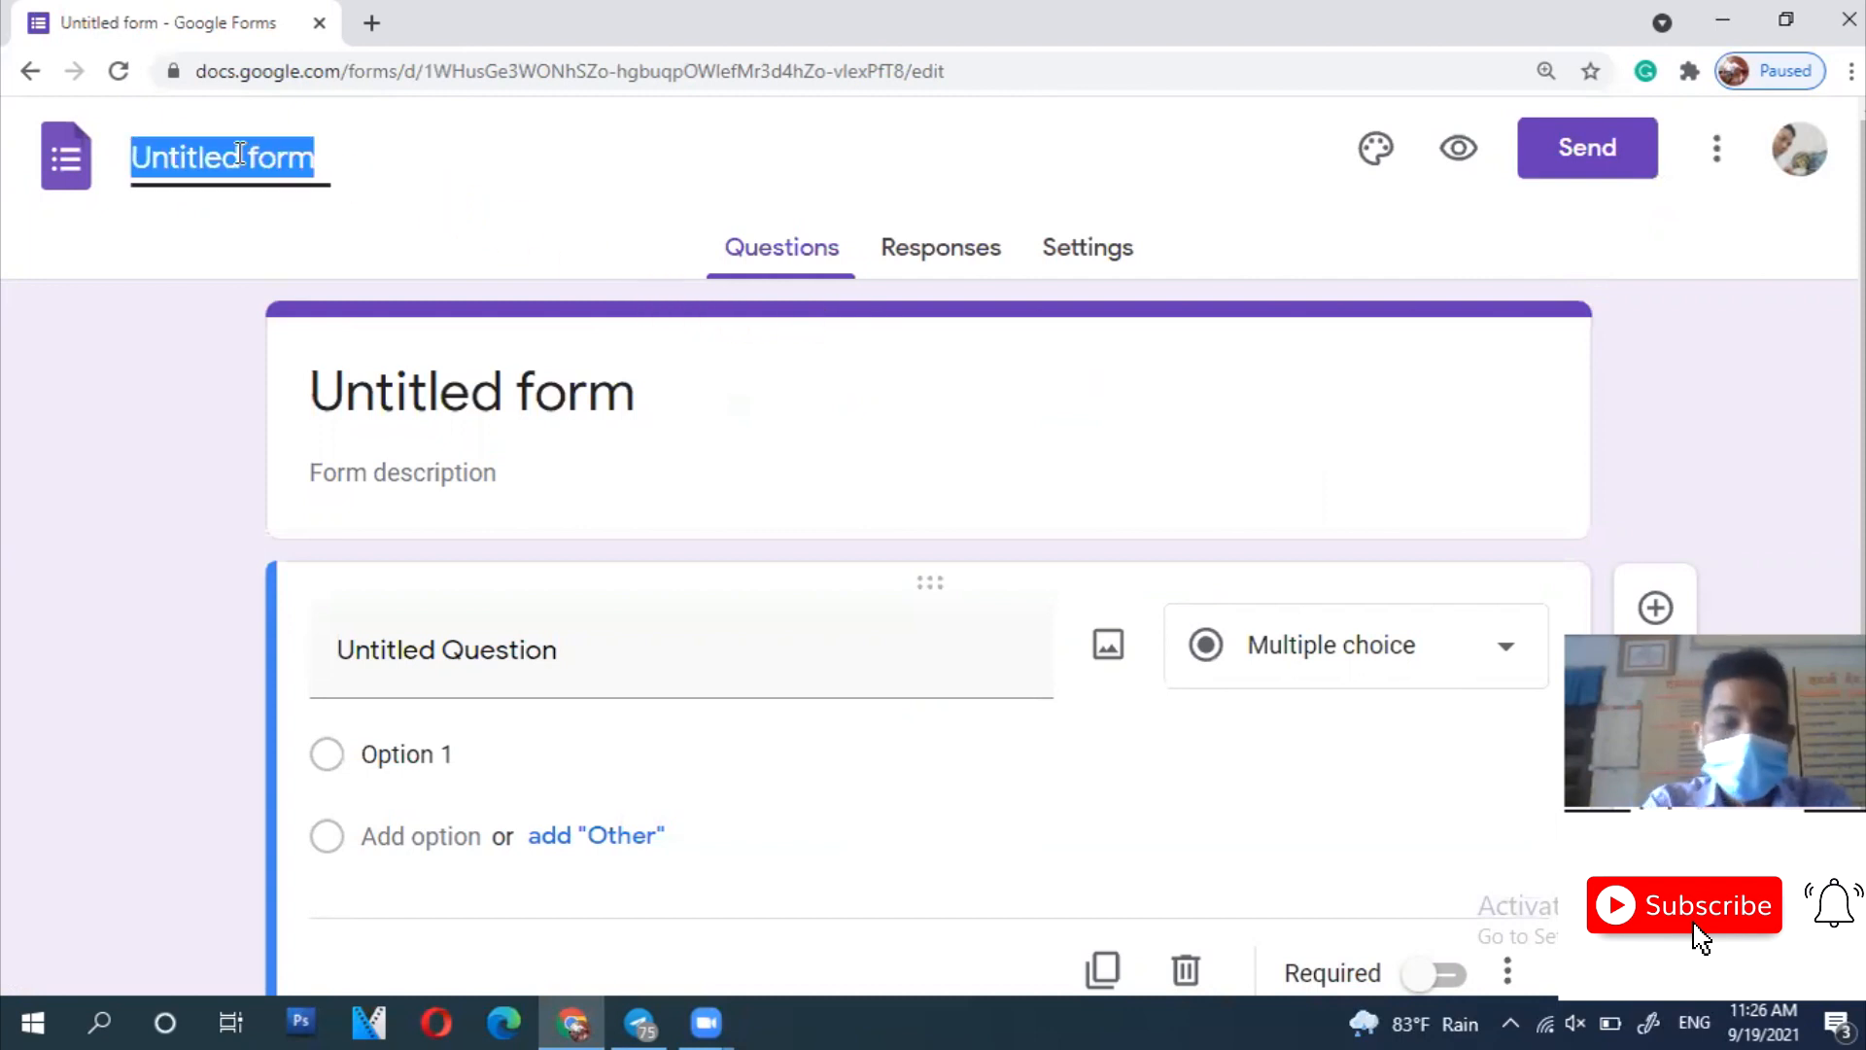
pyautogui.write('V')
pyautogui.write('ិញ្ញាសាទី១')
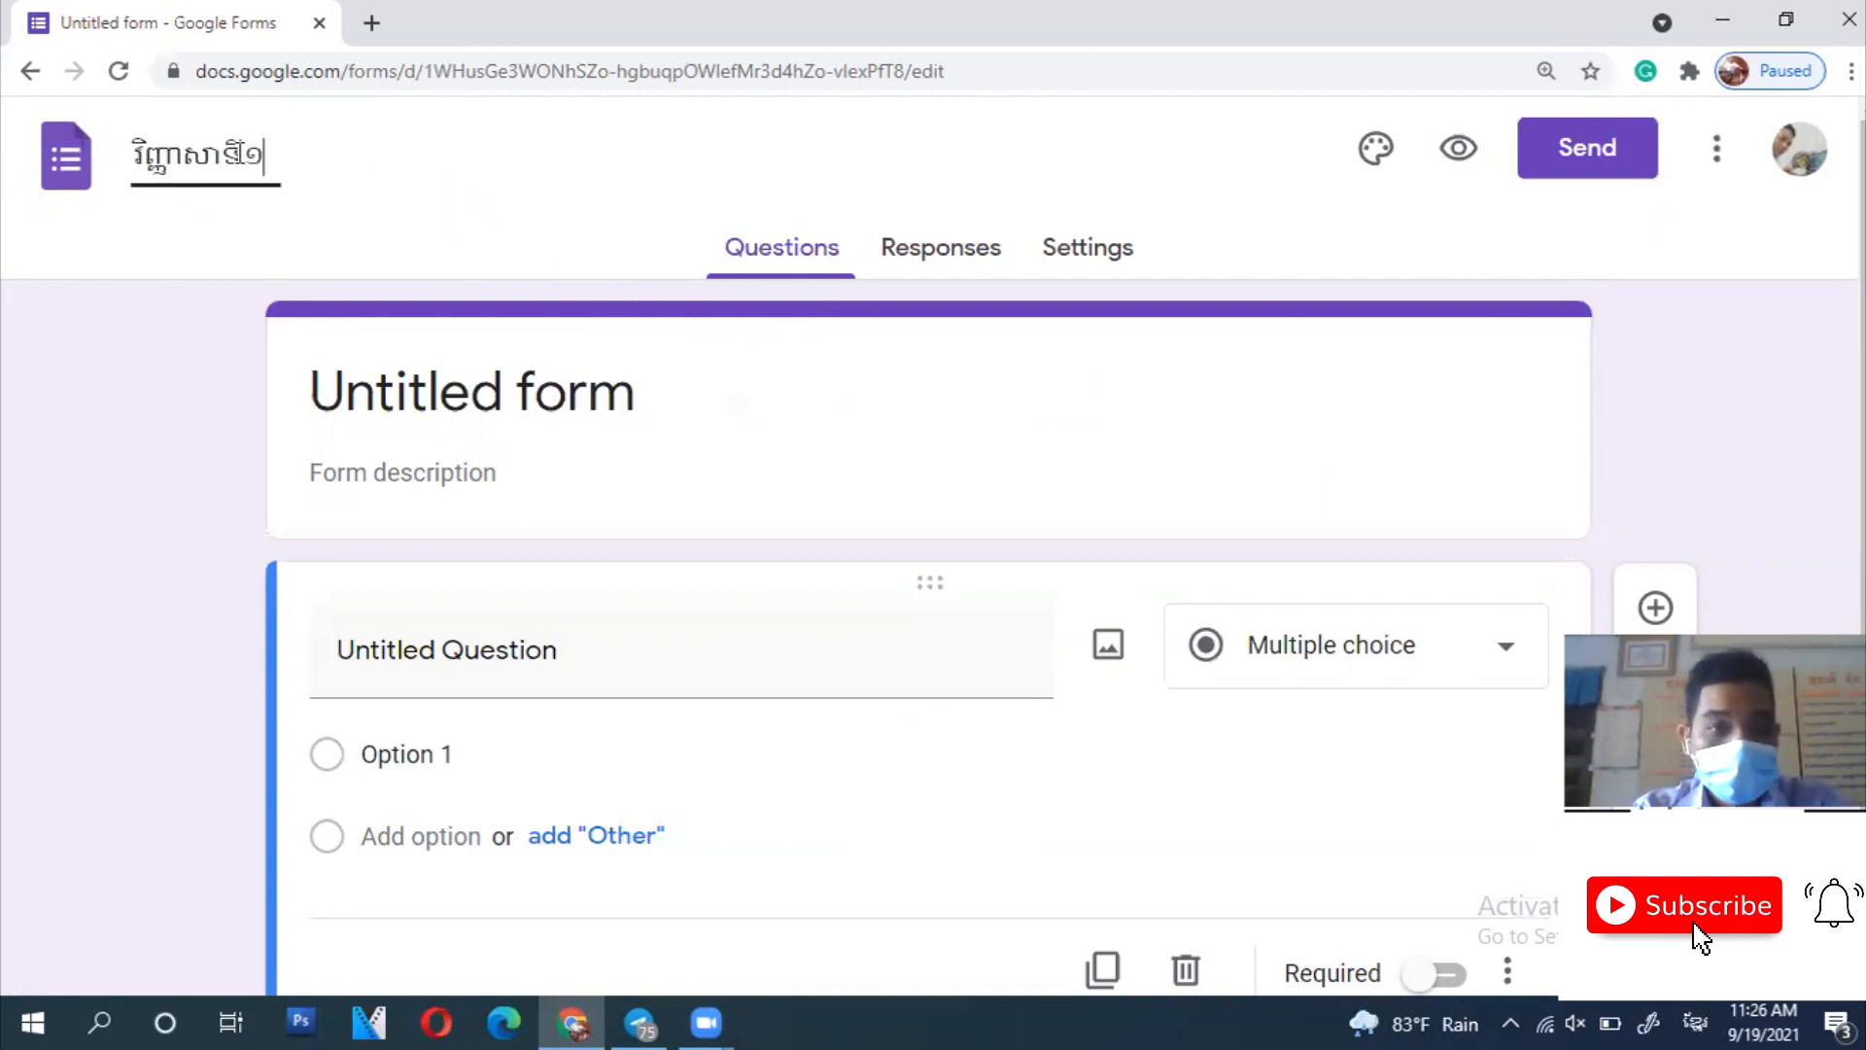
pyautogui.click(419, 418)
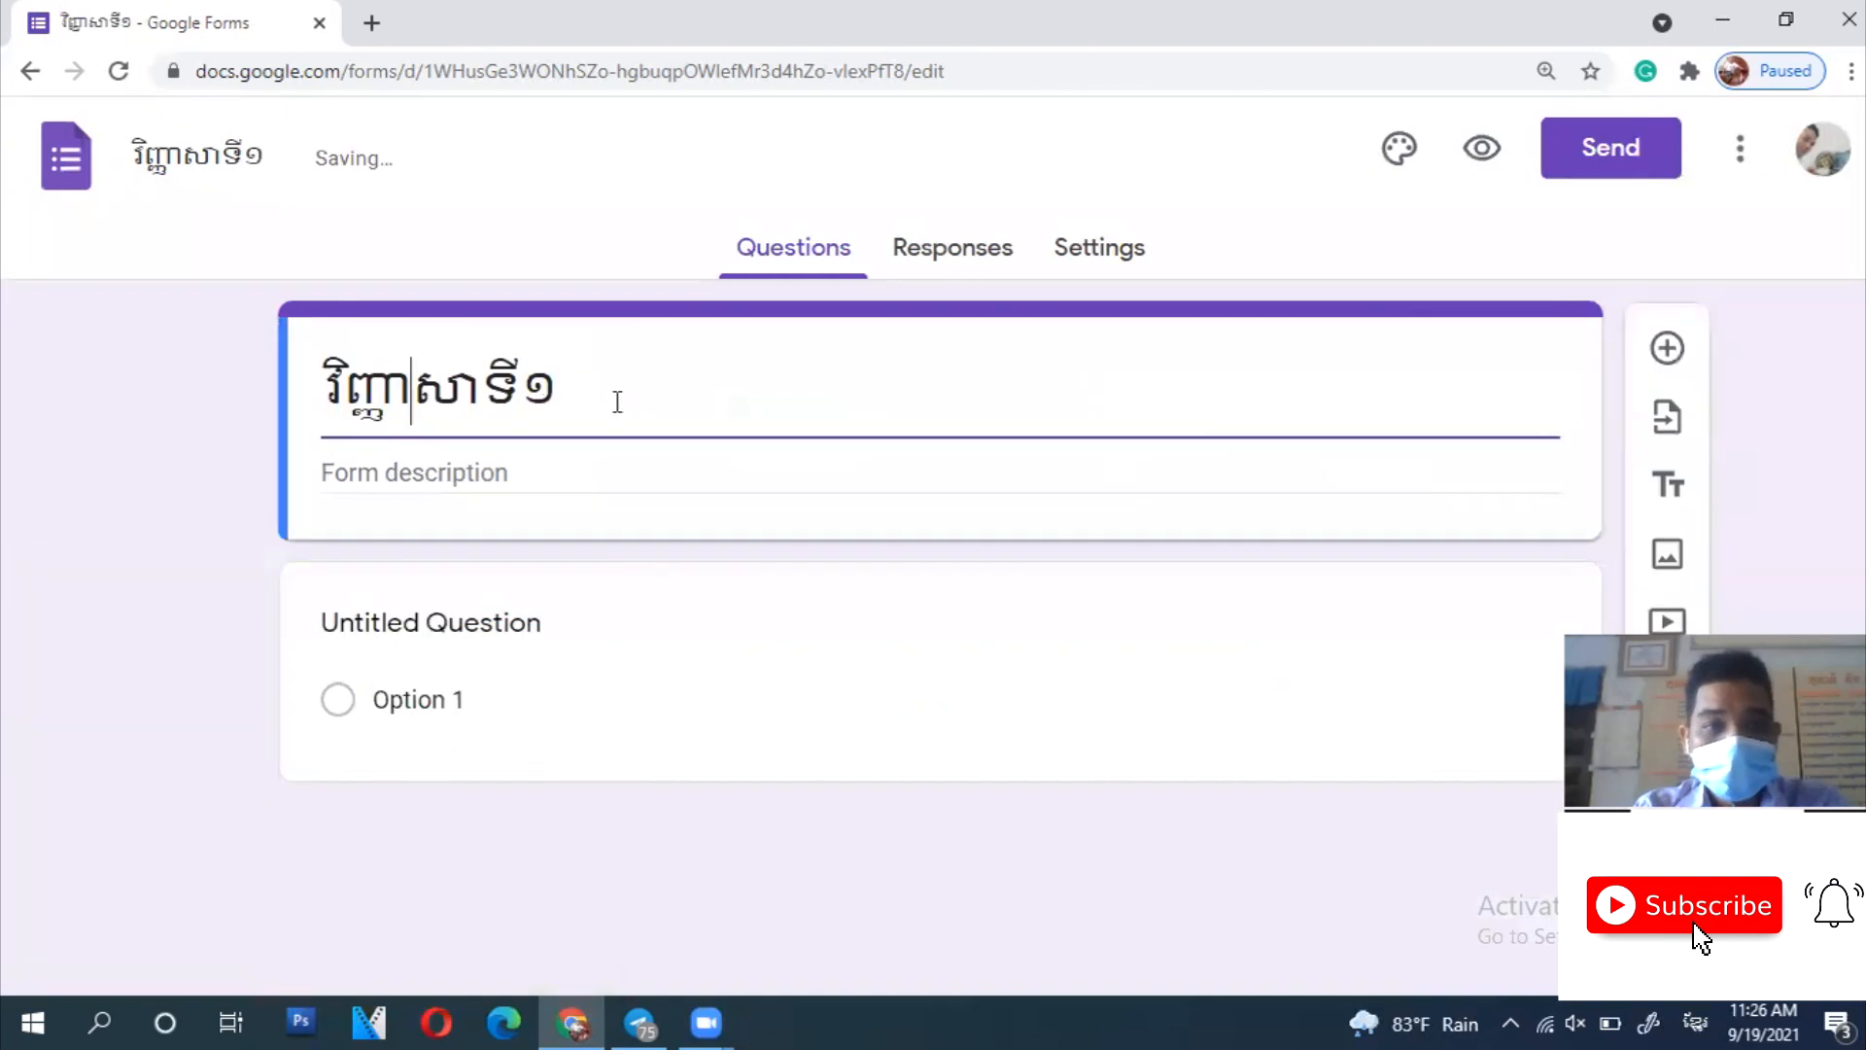
# - Add the two-line description ដីវវិទ្យាថ្នាក់ទី១២ and រយៈពេល៥០នាទី
pyautogui.click(581, 473)
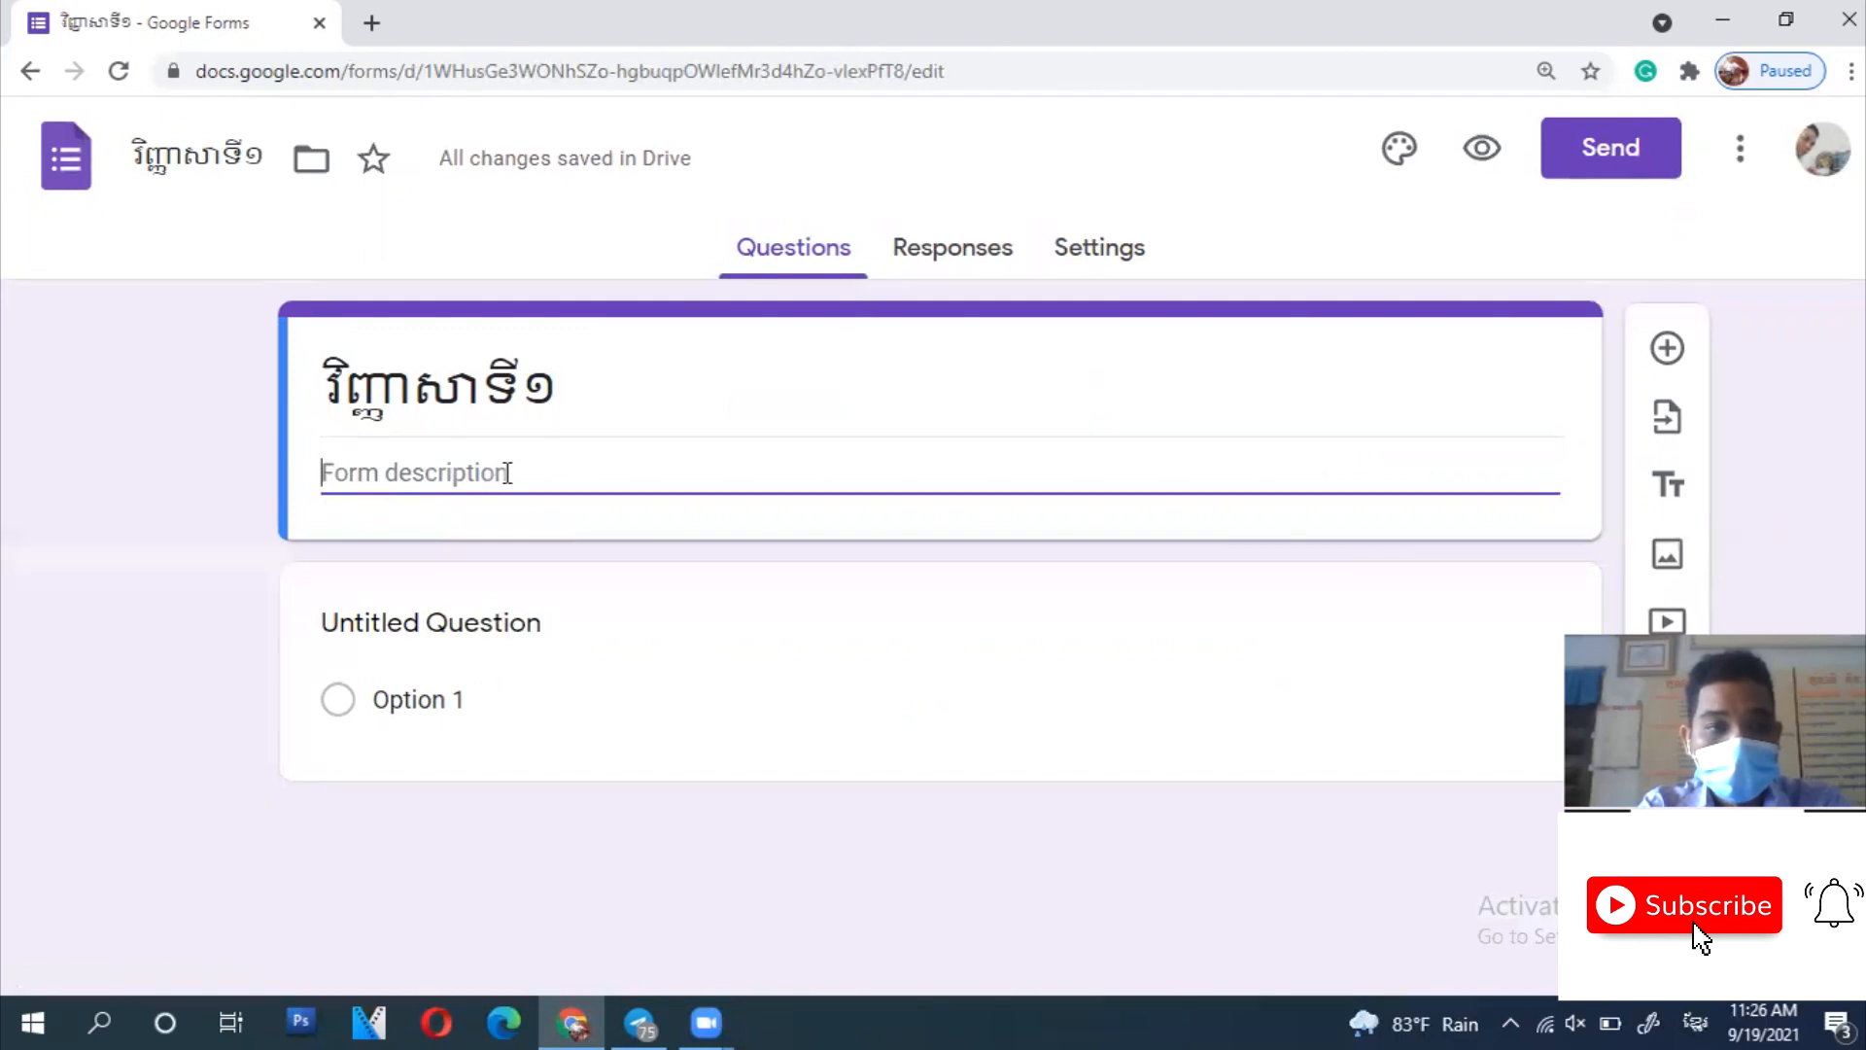
pyautogui.write('ដីវវិទ្យាថ្នាក់ទី១២')
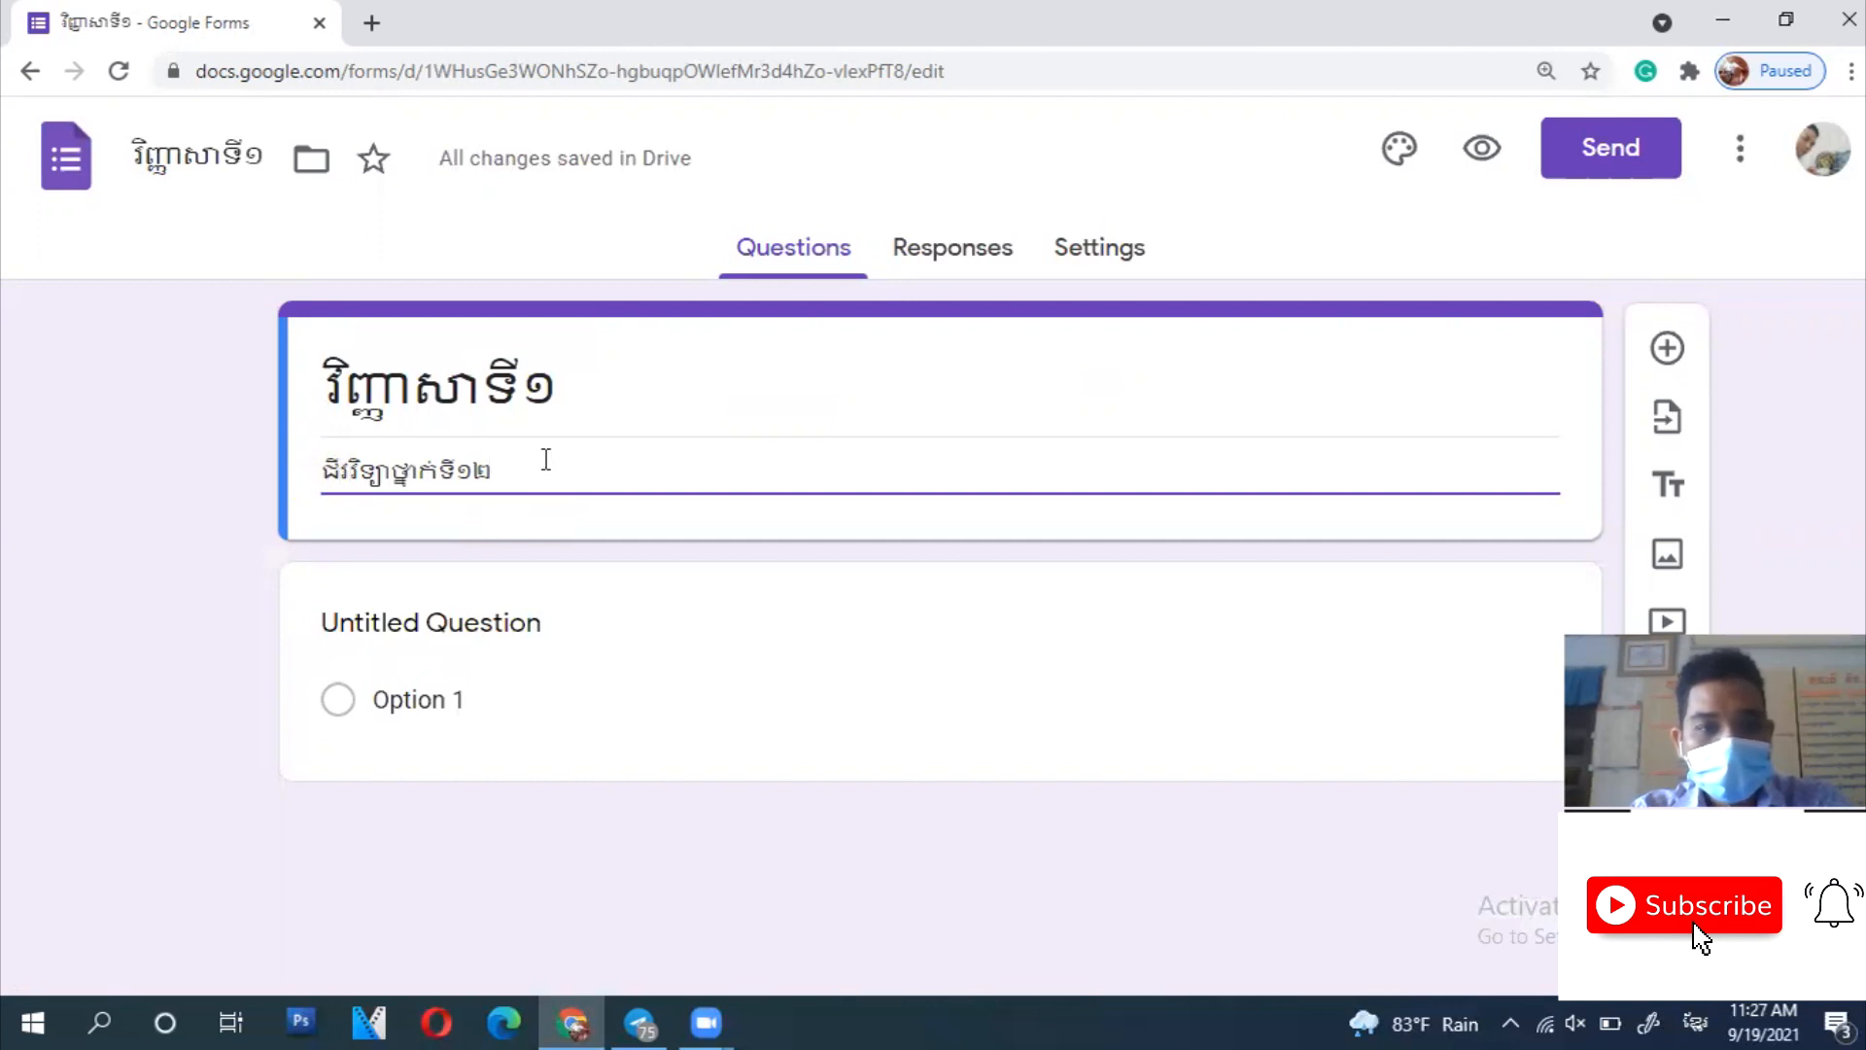
pyautogui.press('Return')
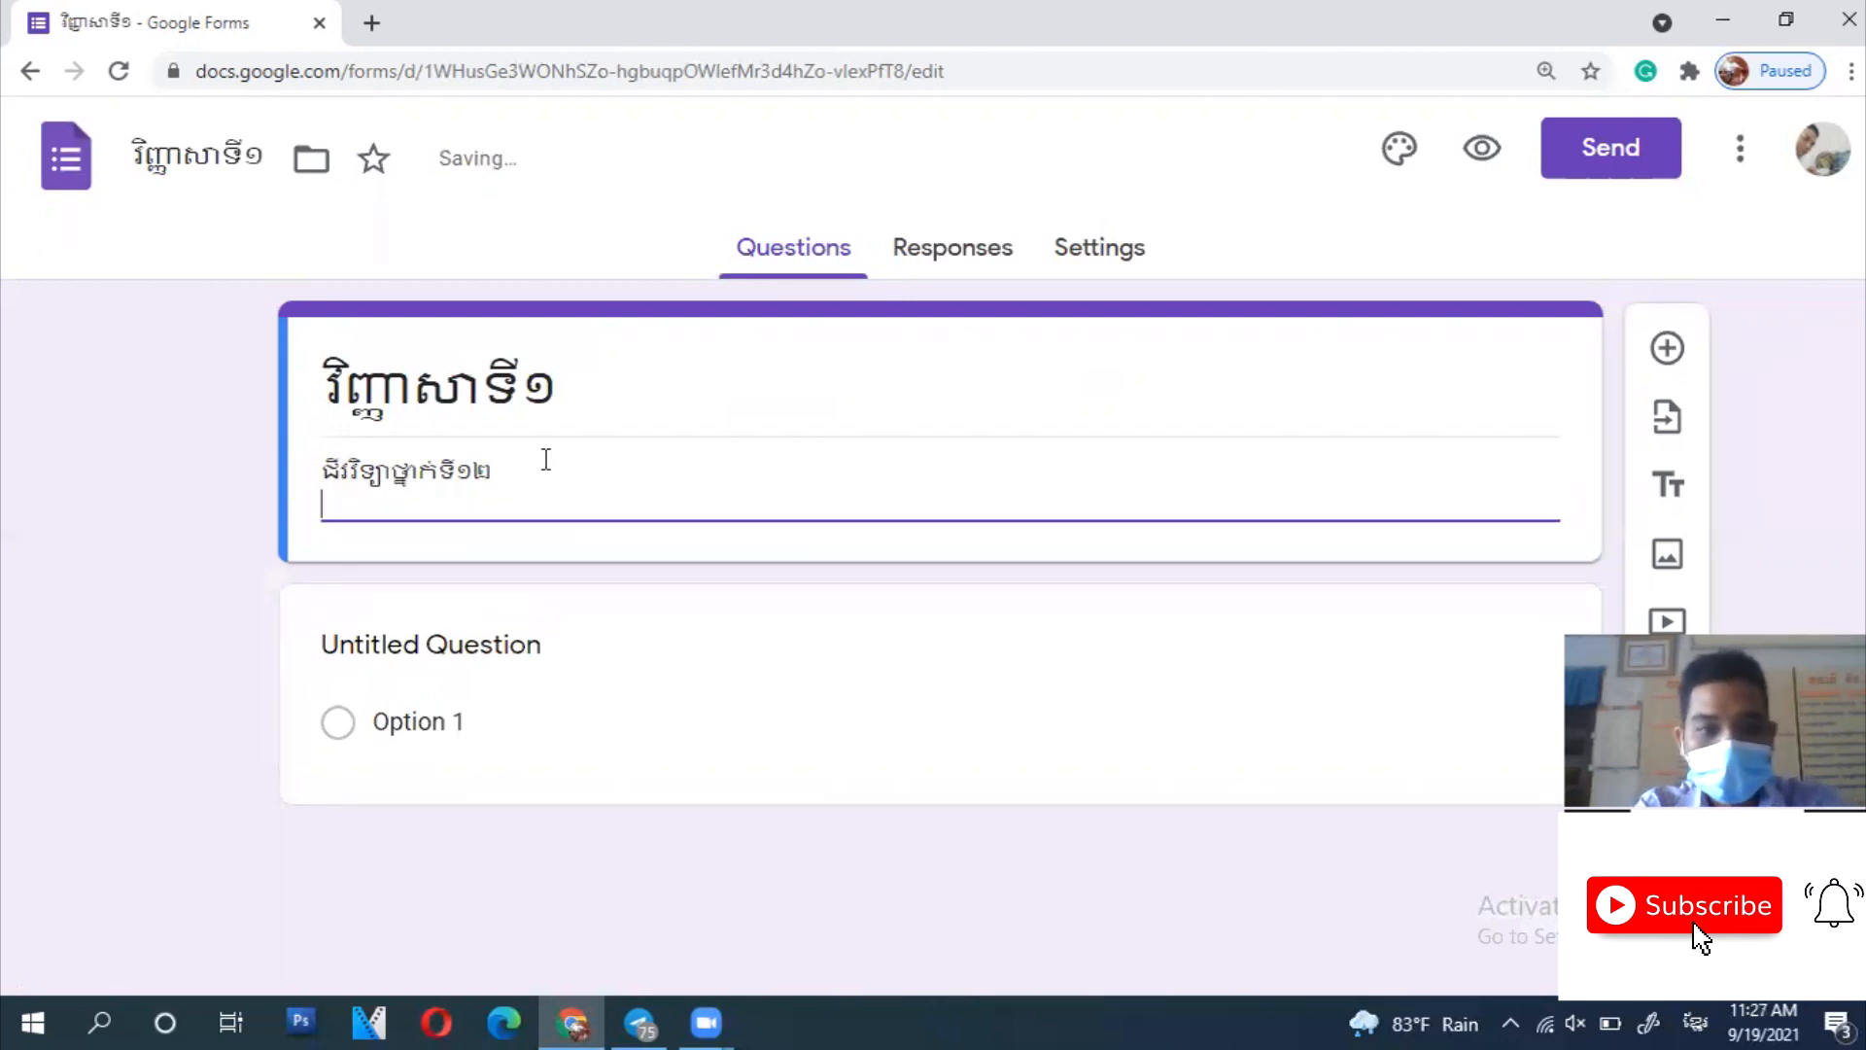
pyautogui.write('រយៈពេល៥')
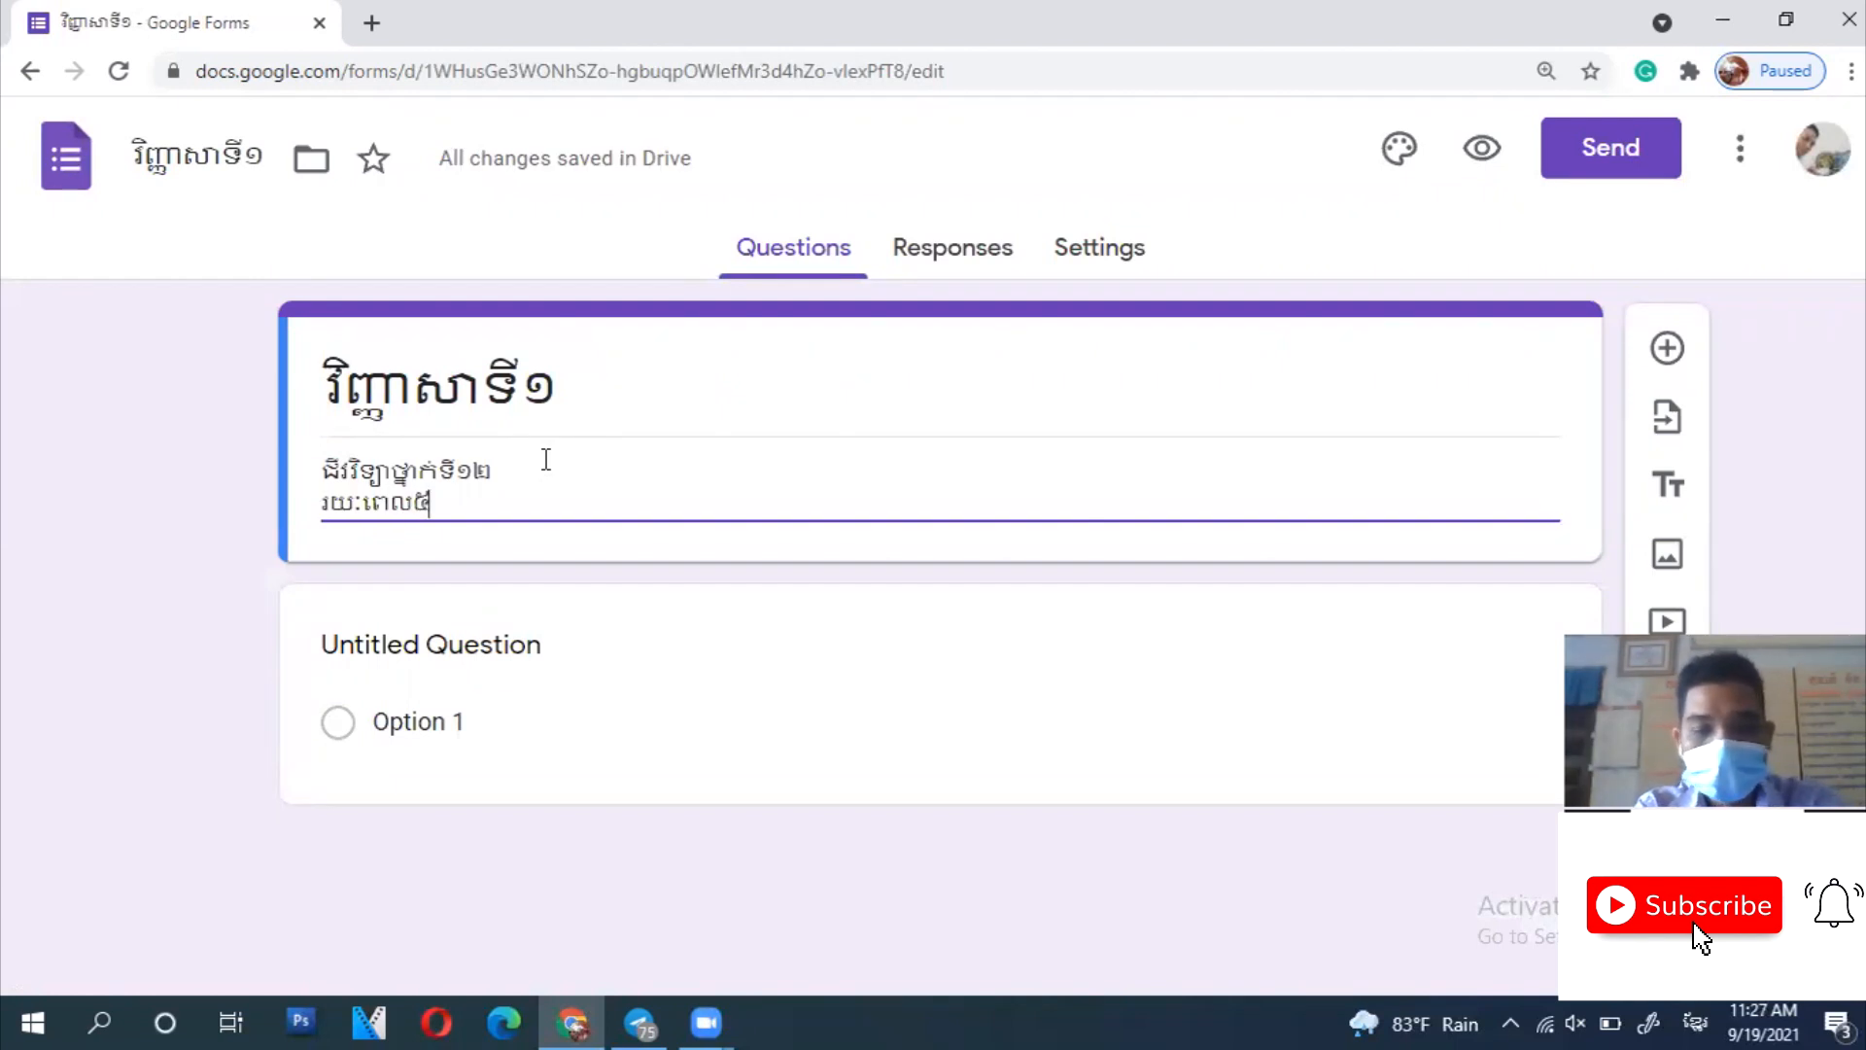
pyautogui.write('០នាទី')
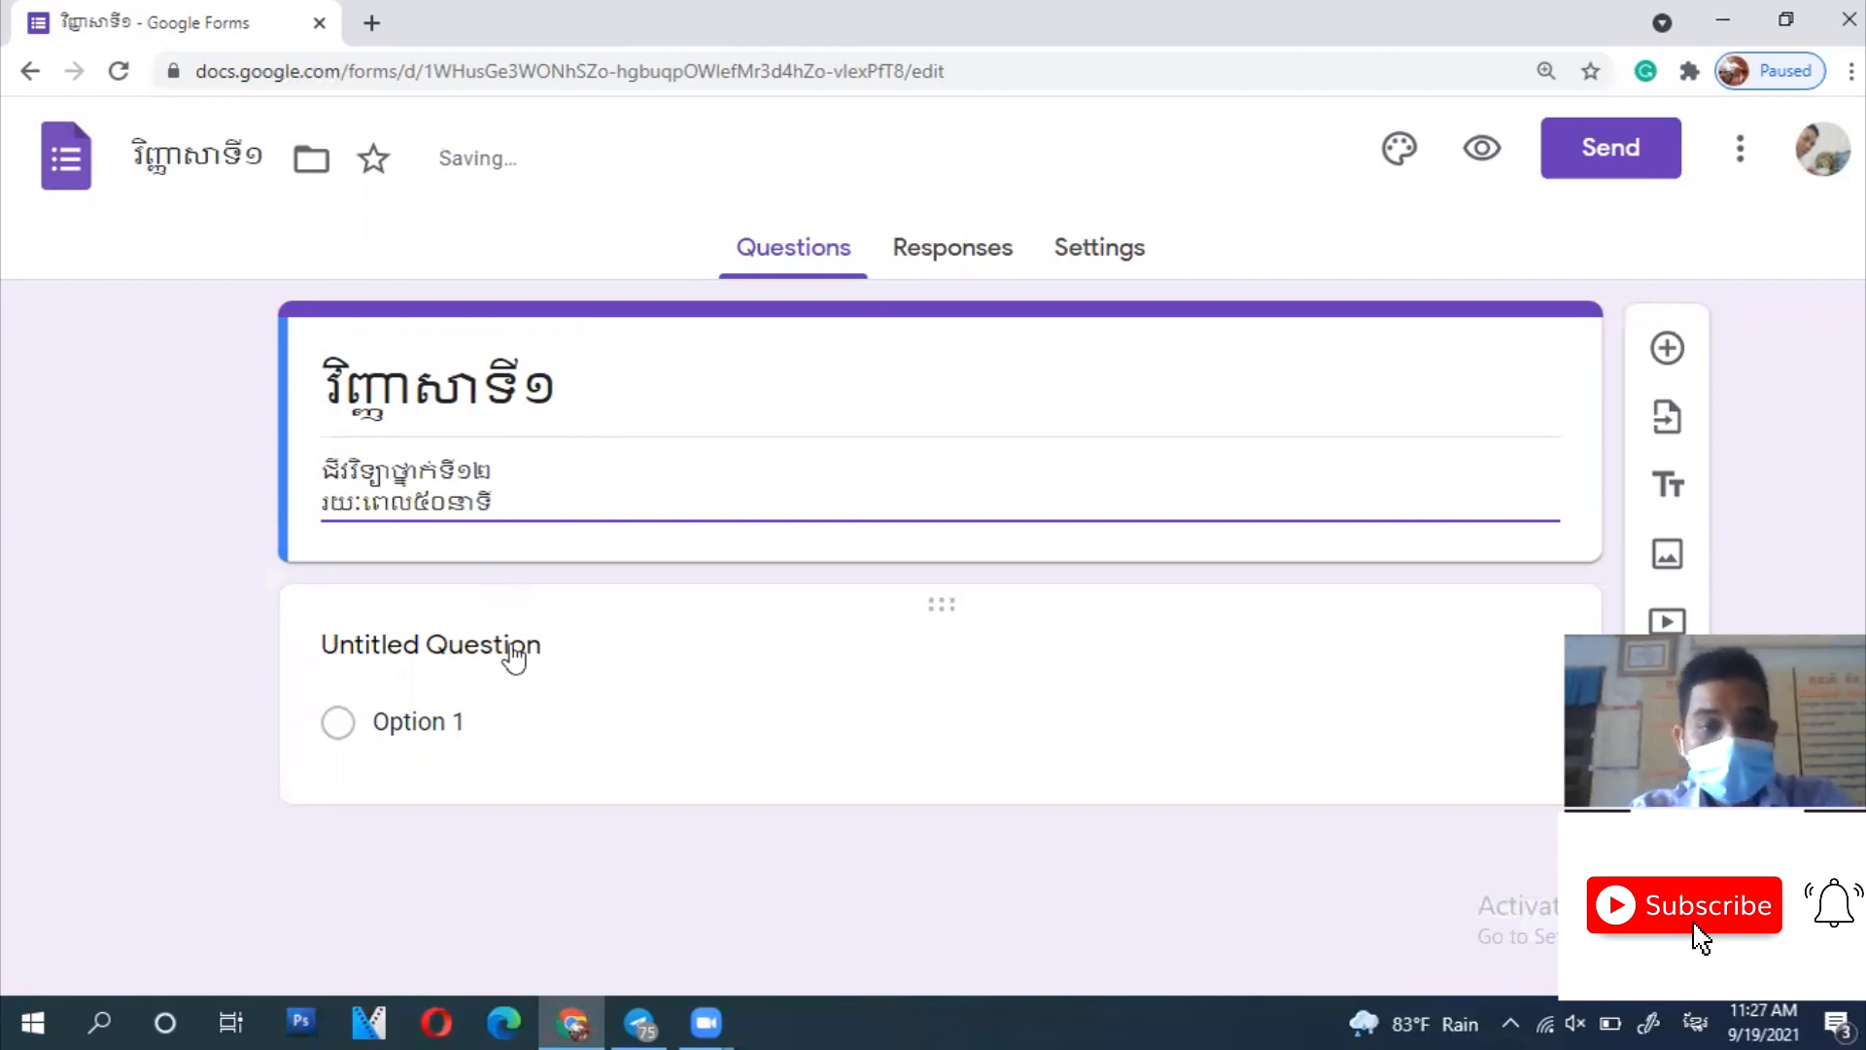
# - Make the first question a required short answer titled ឈ្មោះ
pyautogui.click(512, 645)
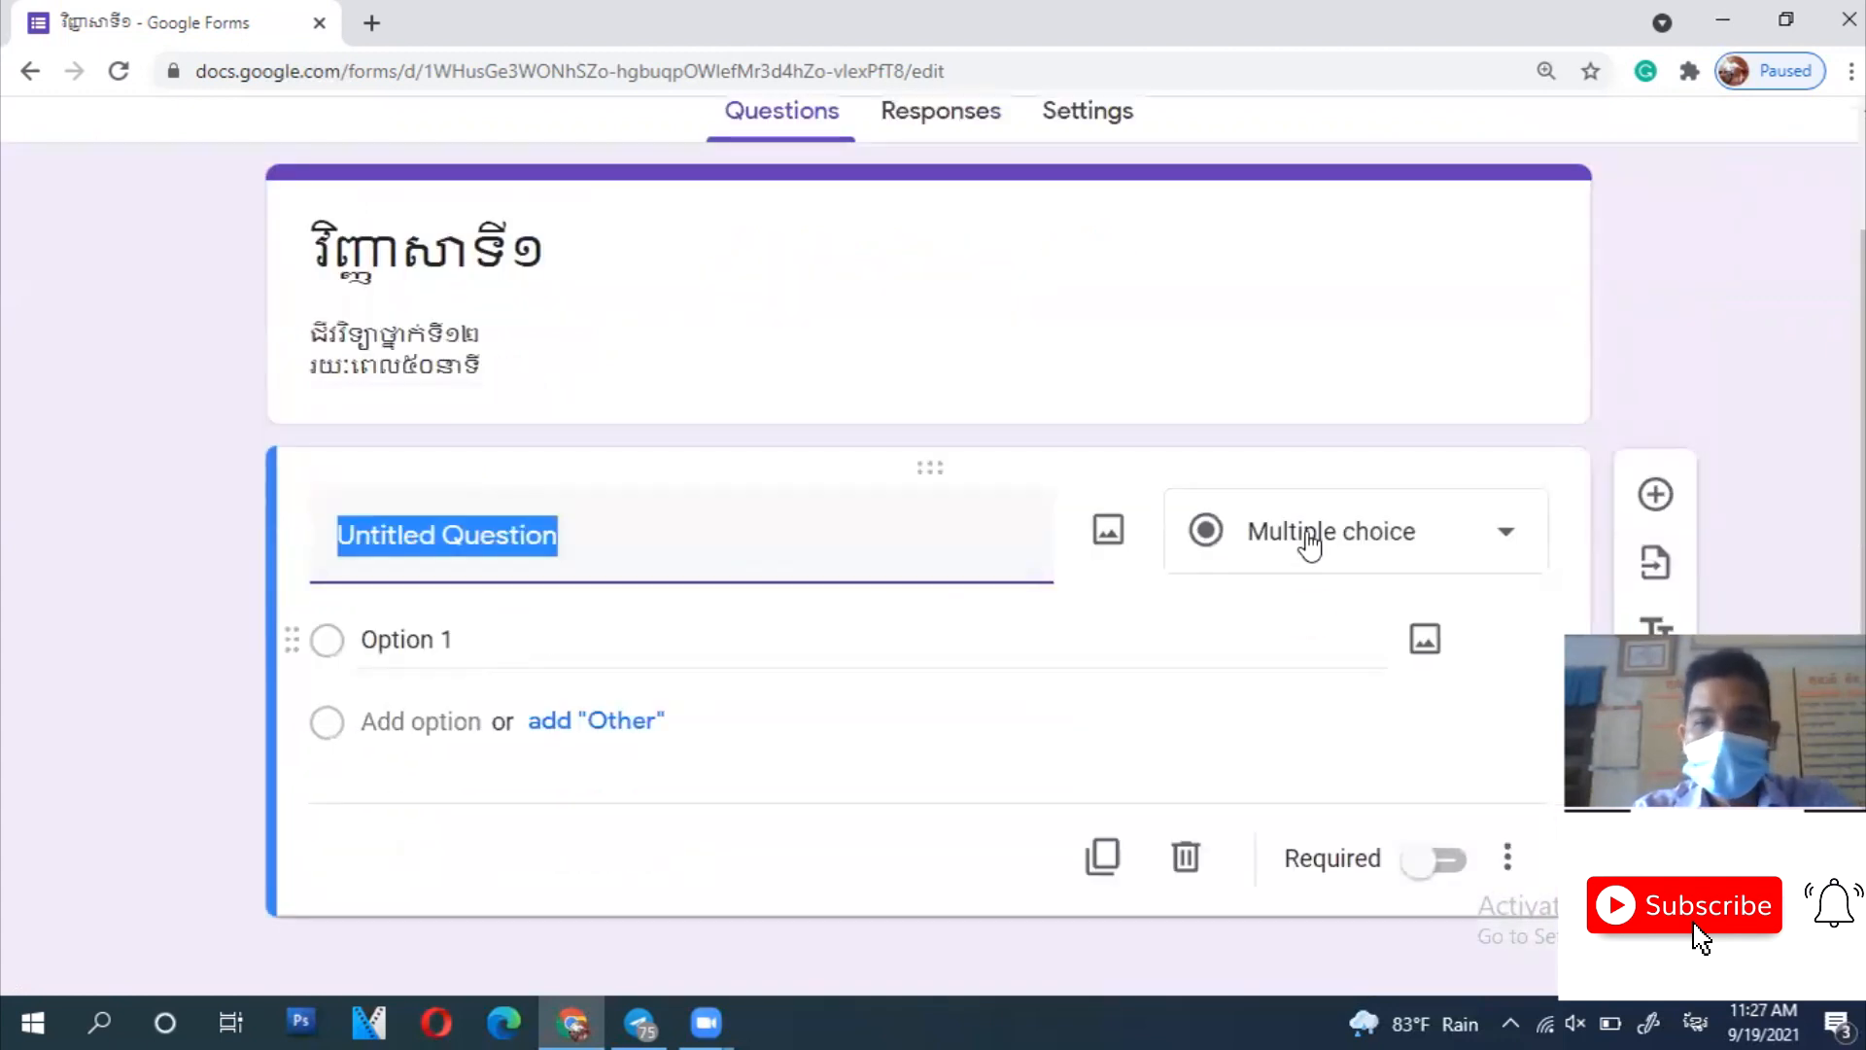
pyautogui.click(1303, 534)
pyautogui.click(1264, 189)
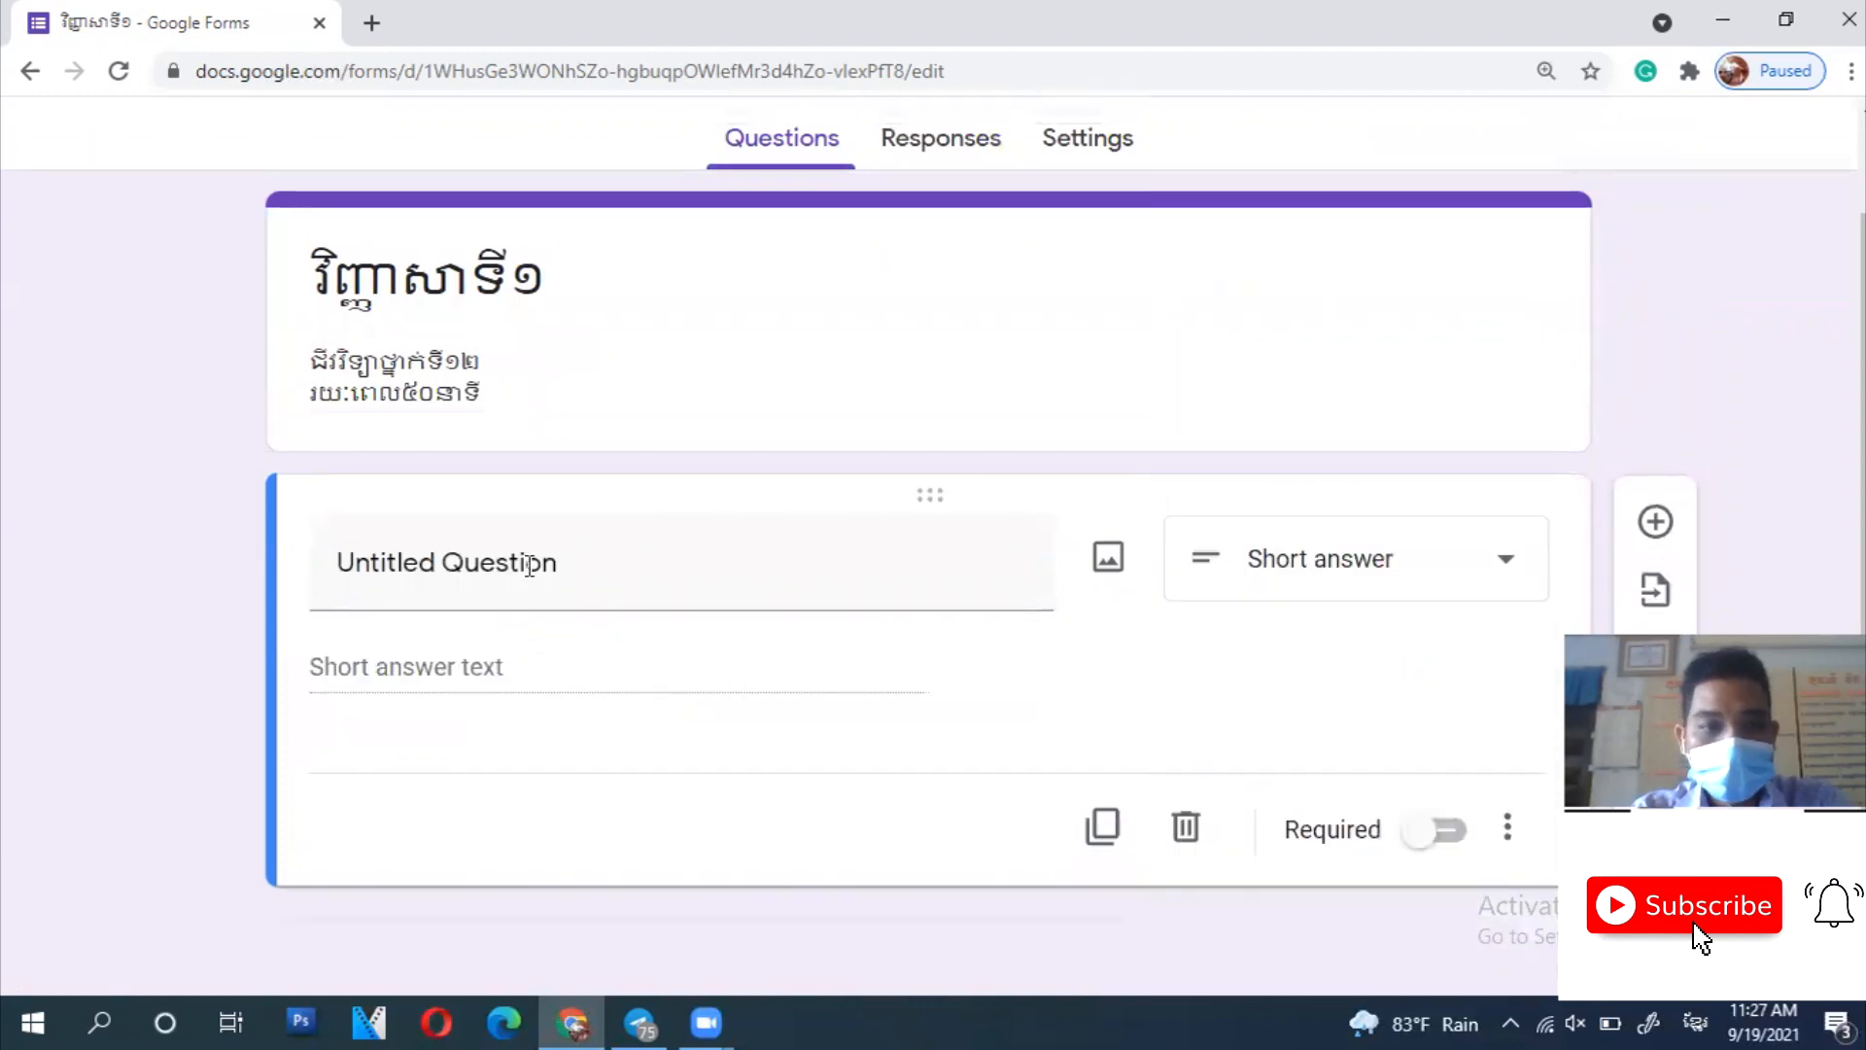
pyautogui.click(532, 562)
pyautogui.click(530, 561)
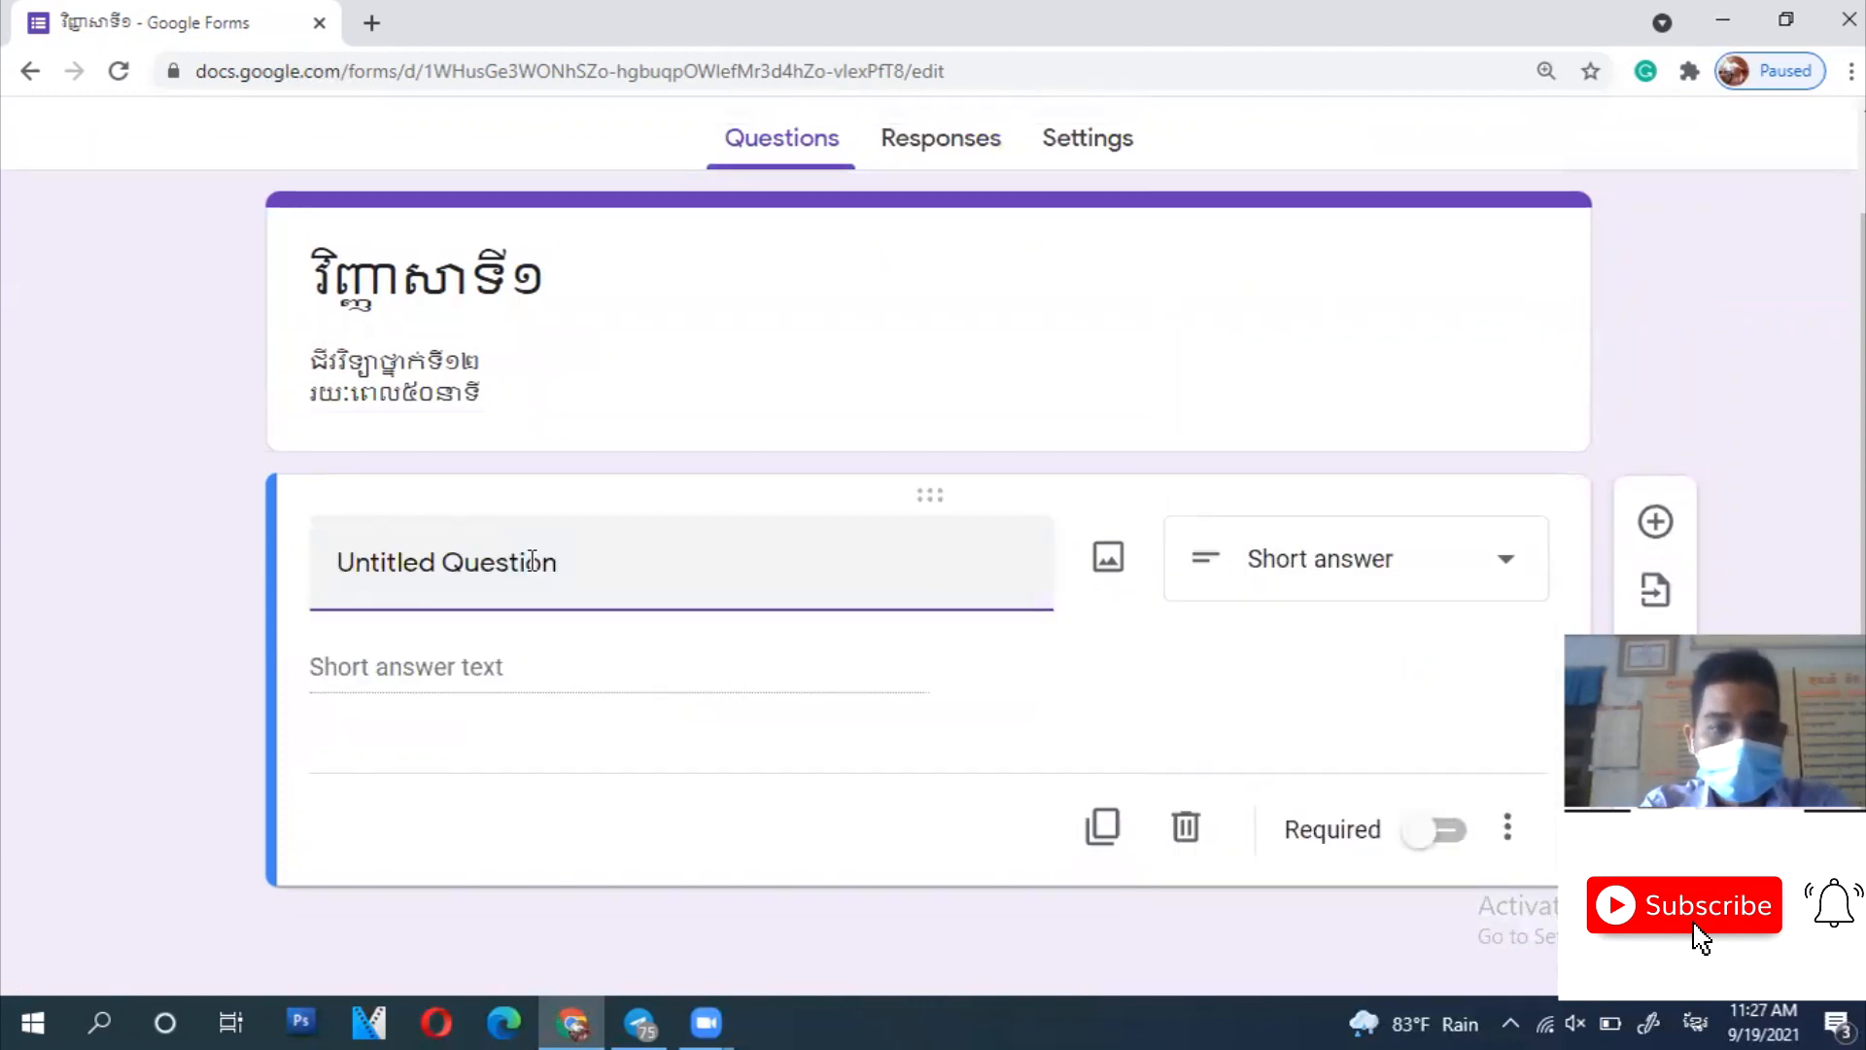
pyautogui.tripleClick(533, 562)
pyautogui.write('ឈ្មោះ')
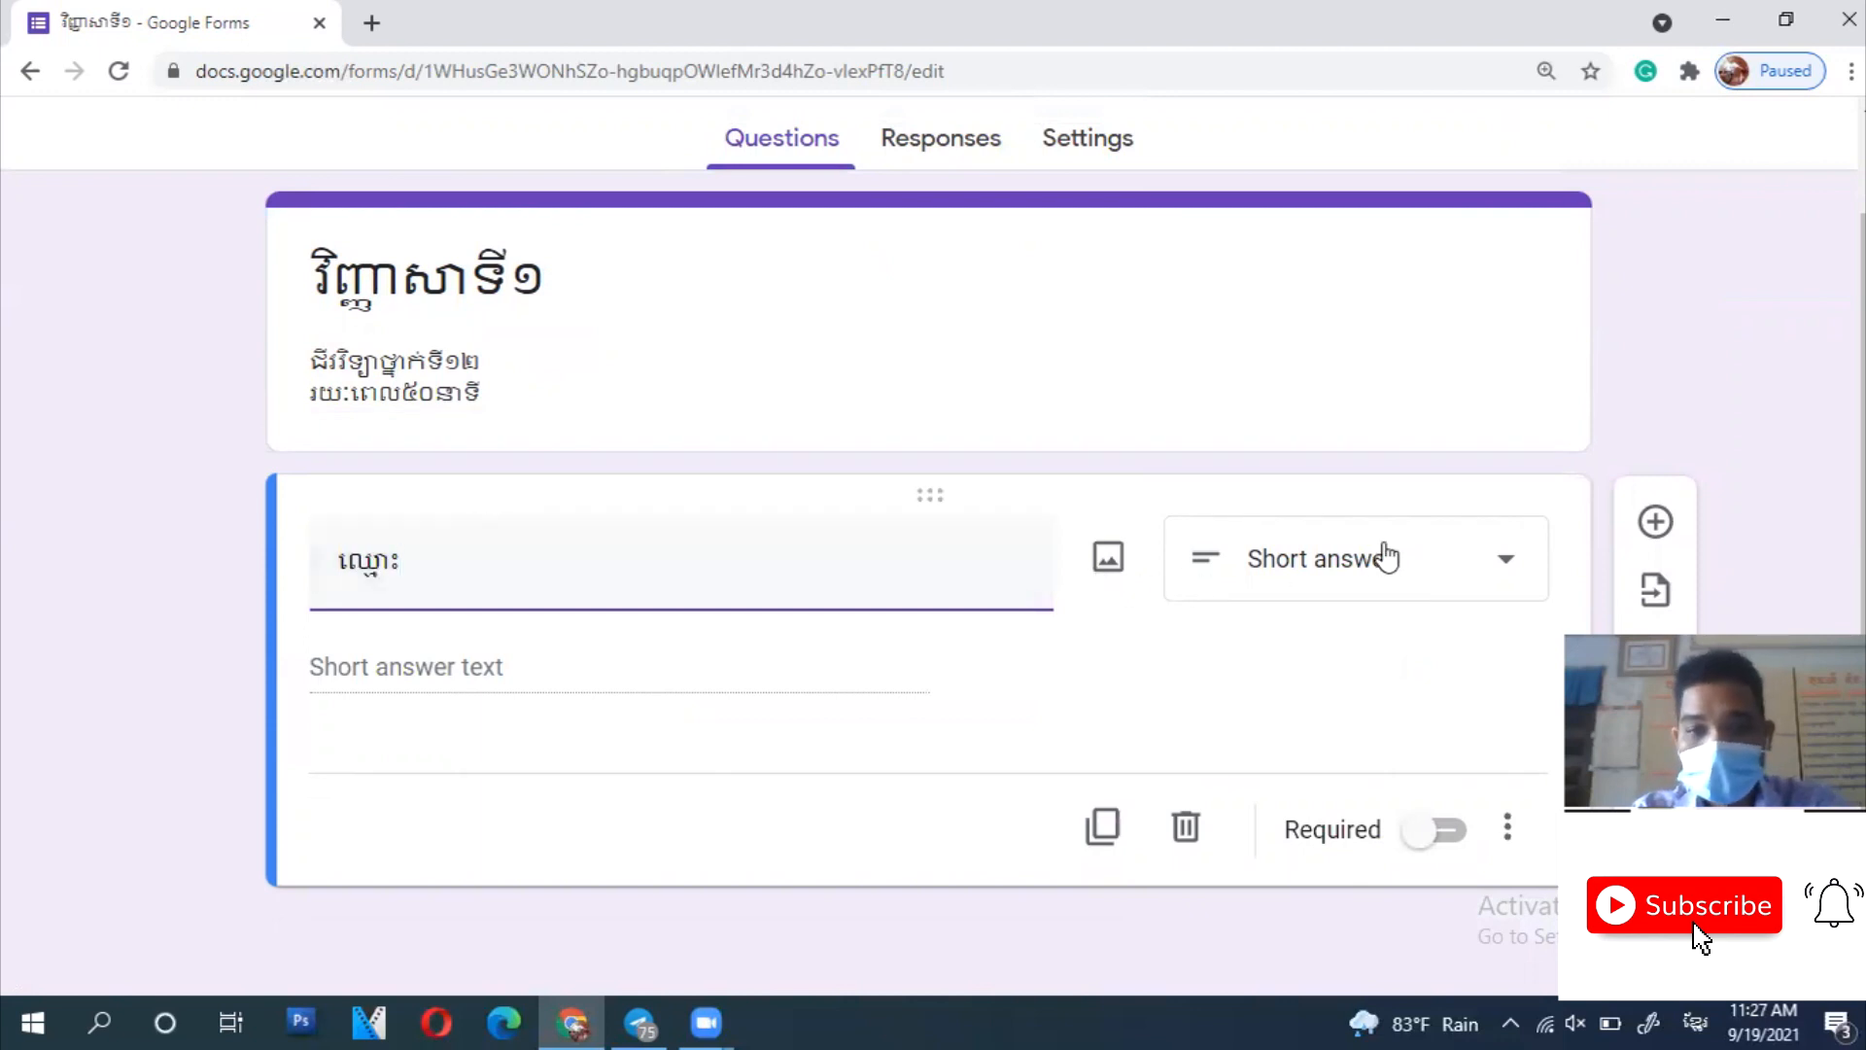
pyautogui.click(1458, 840)
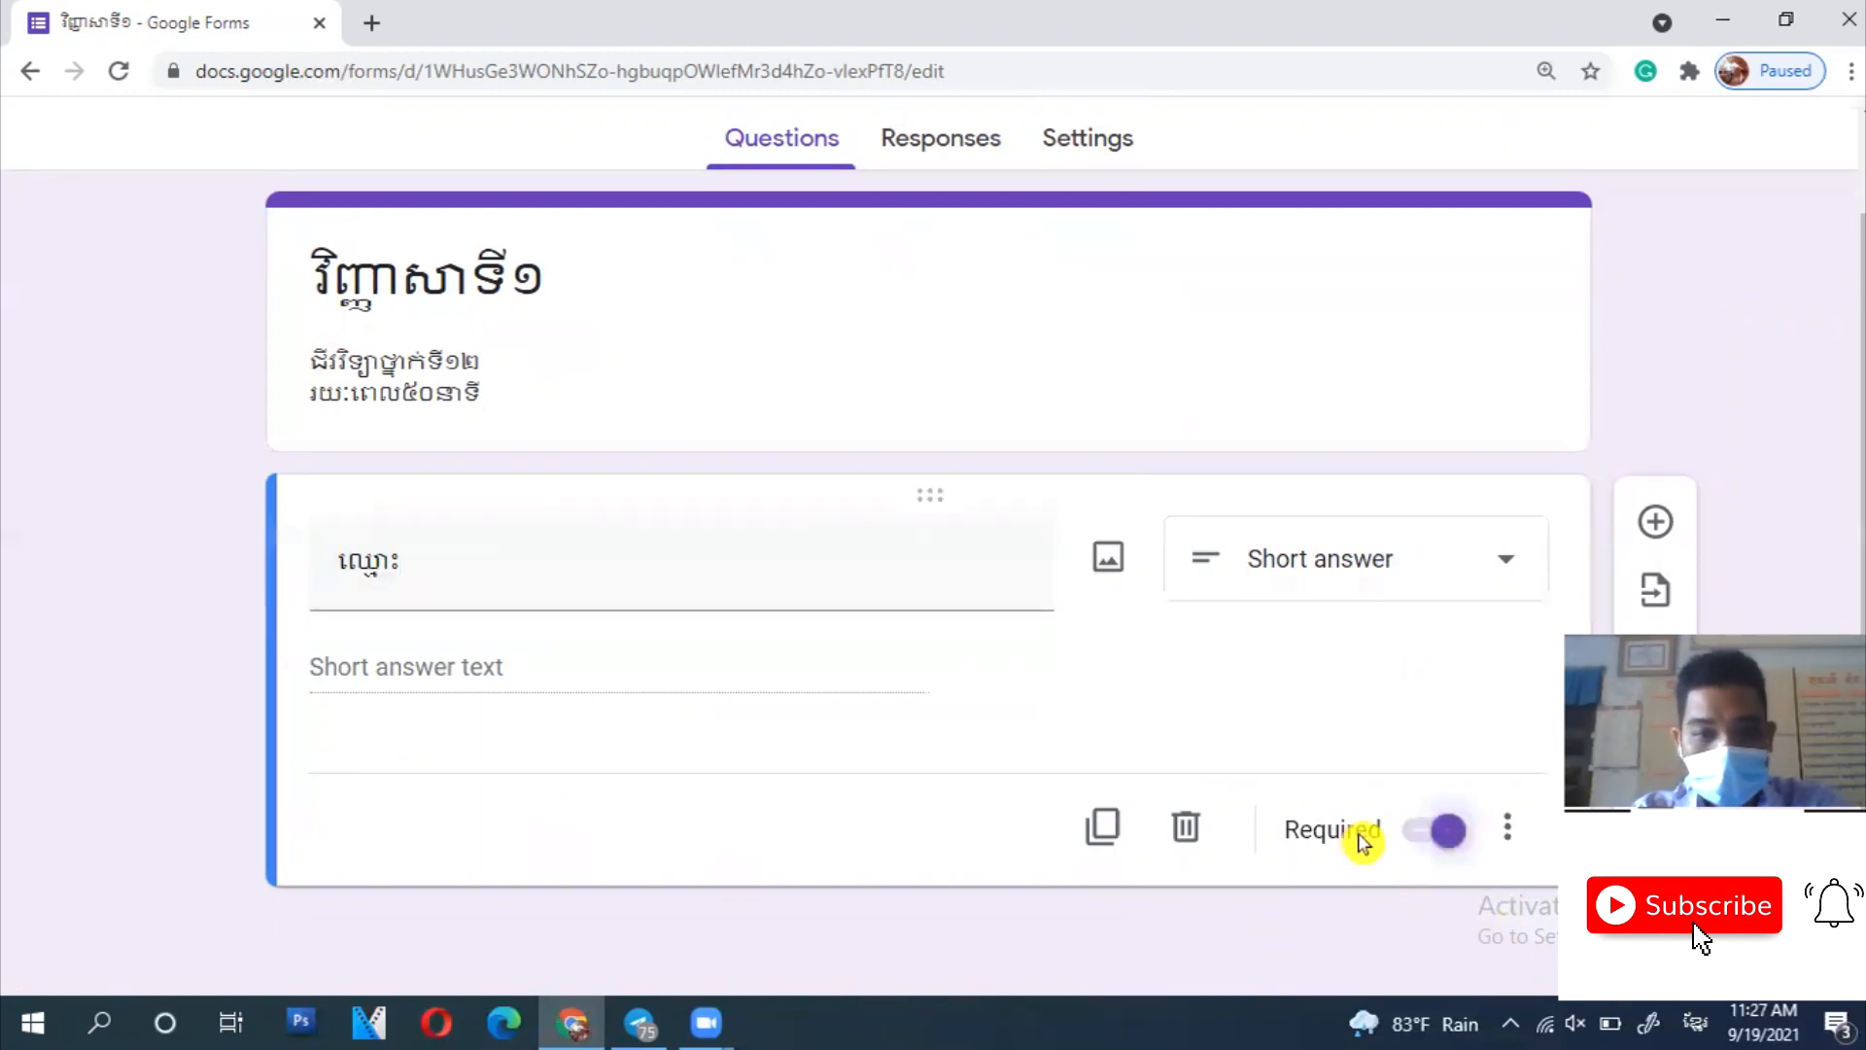
# - Give the ឈ្មោះ question the description ចូរសរសេរជាអក្សរខ្មែរ
pyautogui.click(1505, 831)
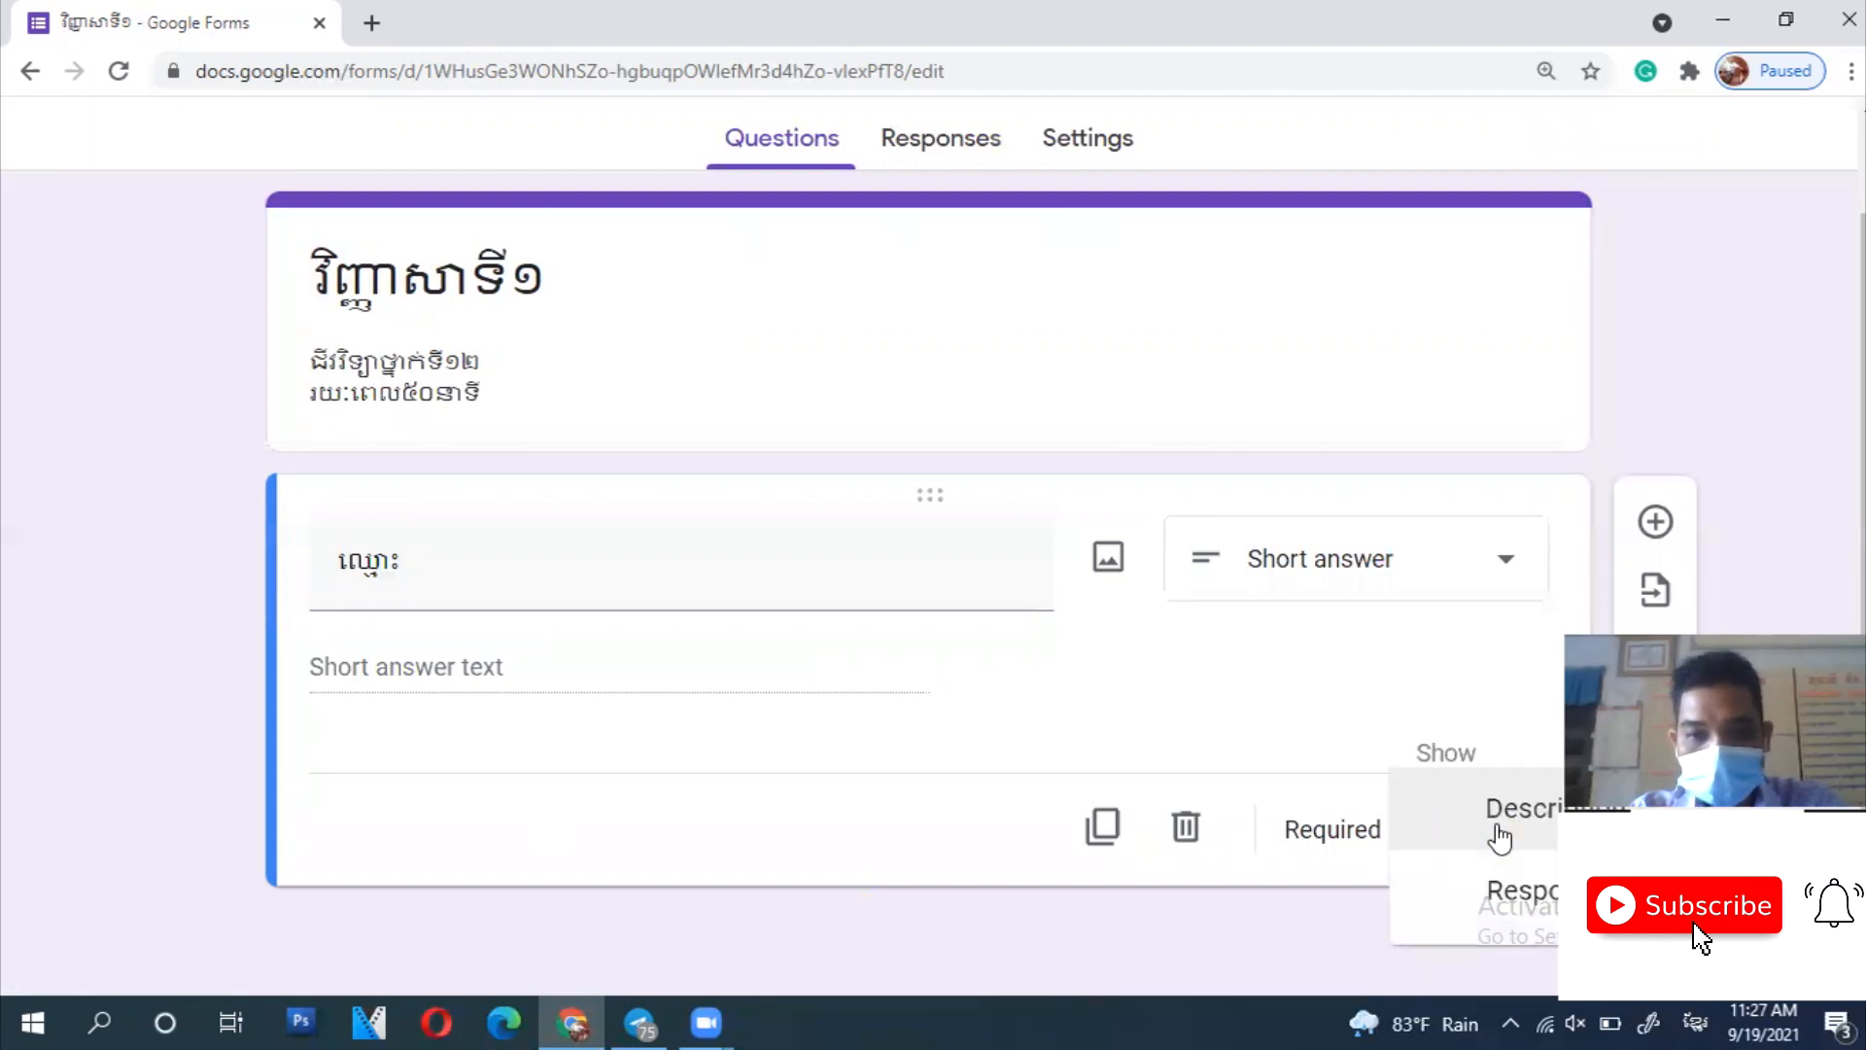
pyautogui.click(1497, 827)
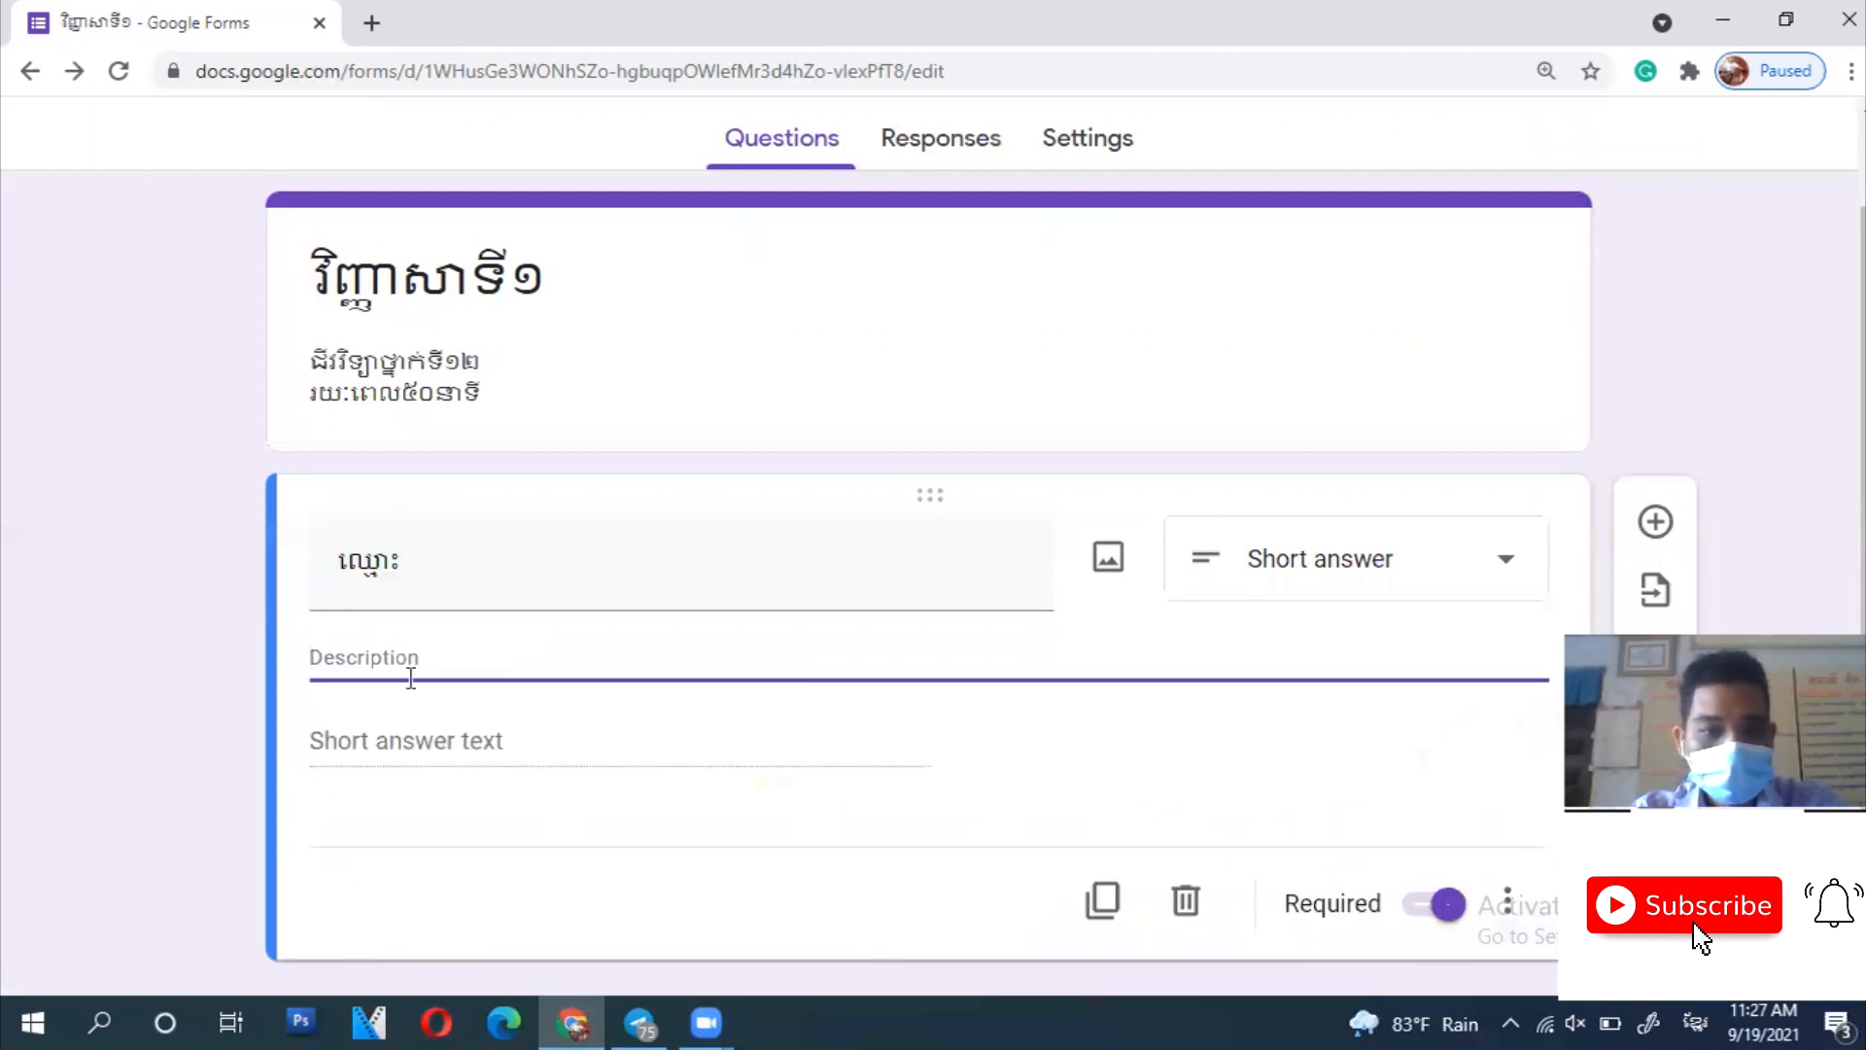
pyautogui.scroll(-1, 411, 678)
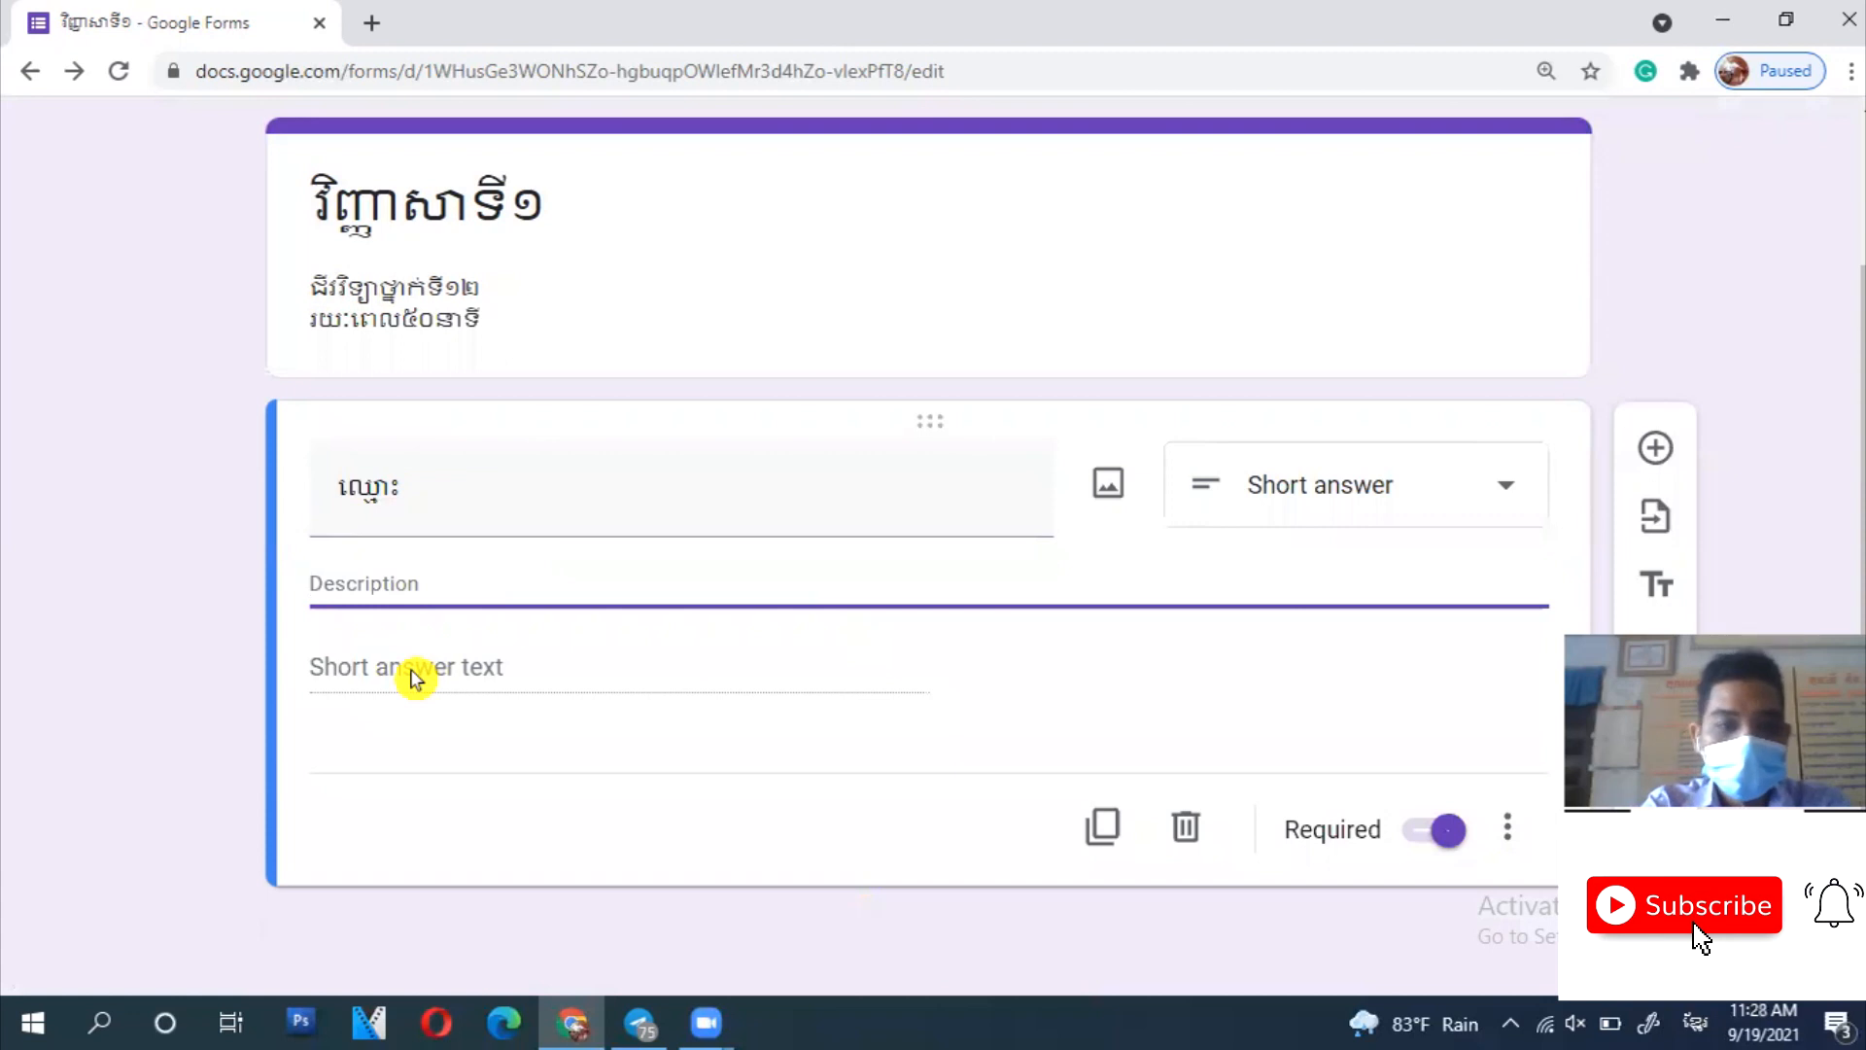
pyautogui.write('ចូរសរសេរជាអក្សរខ្មែរ')
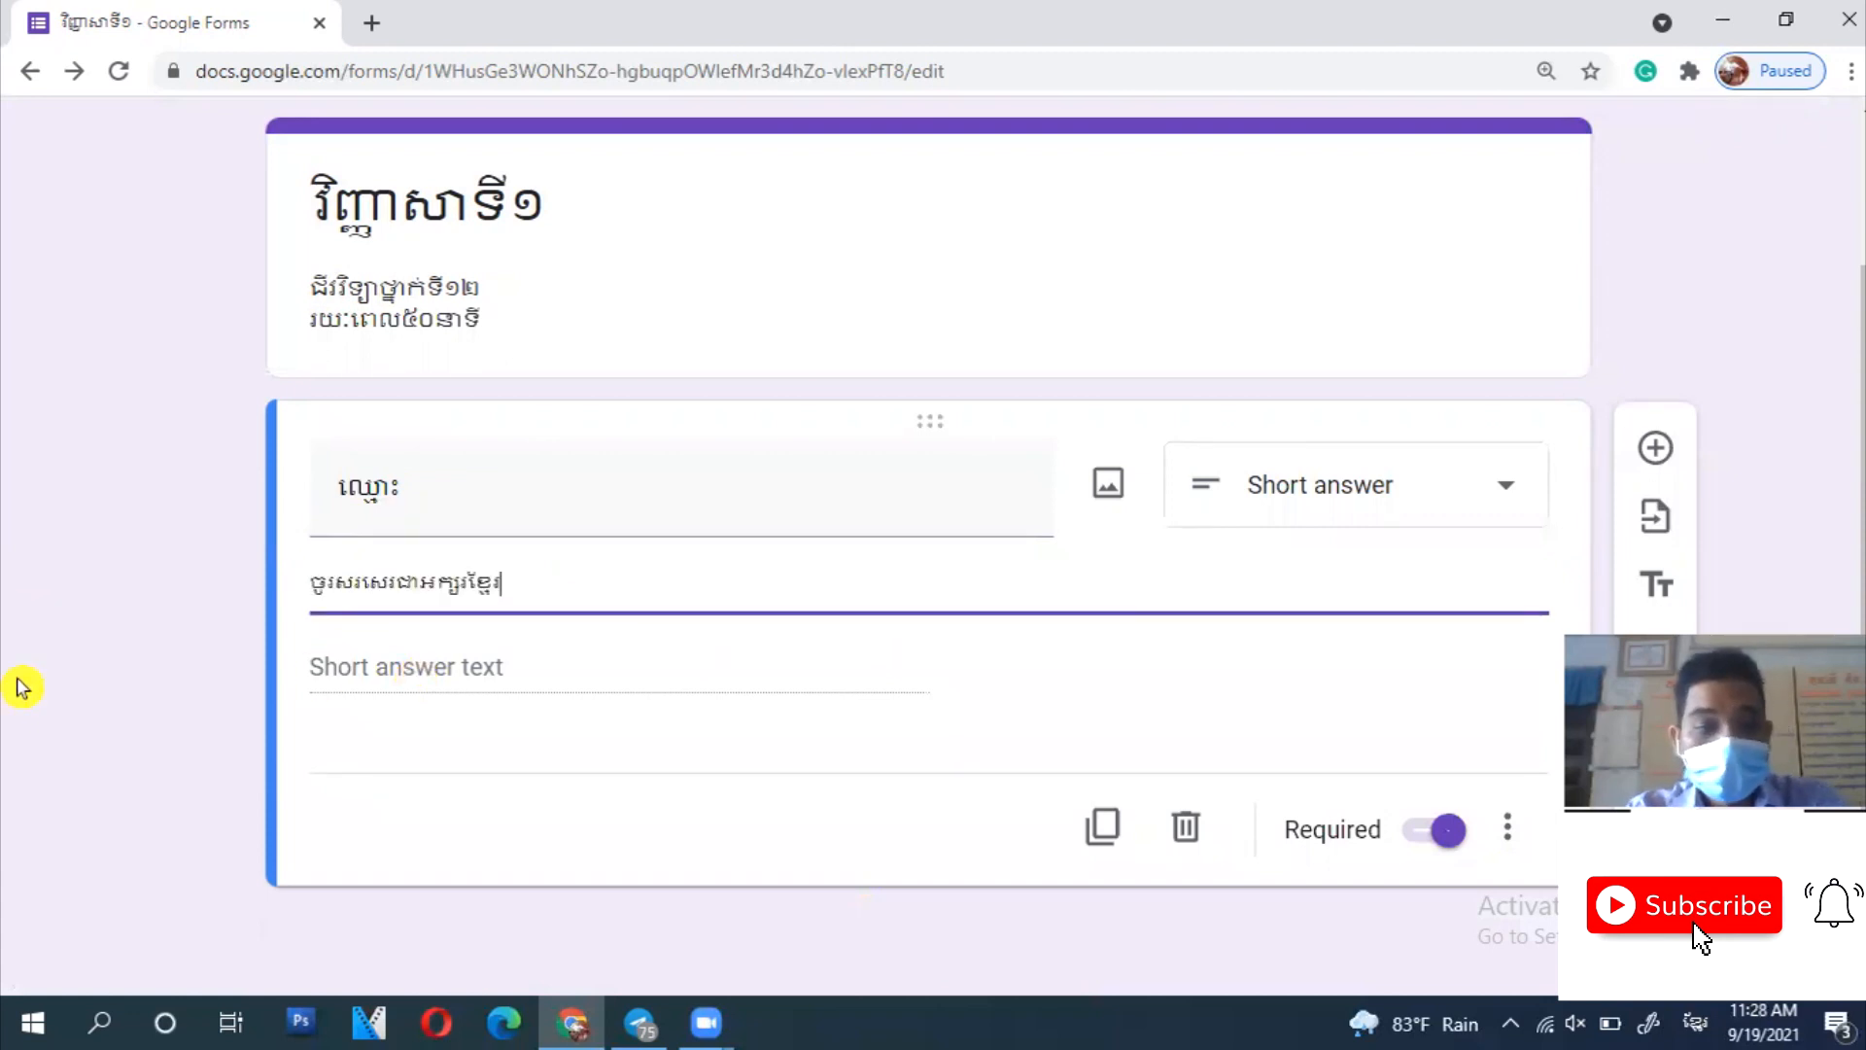
pyautogui.click(885, 758)
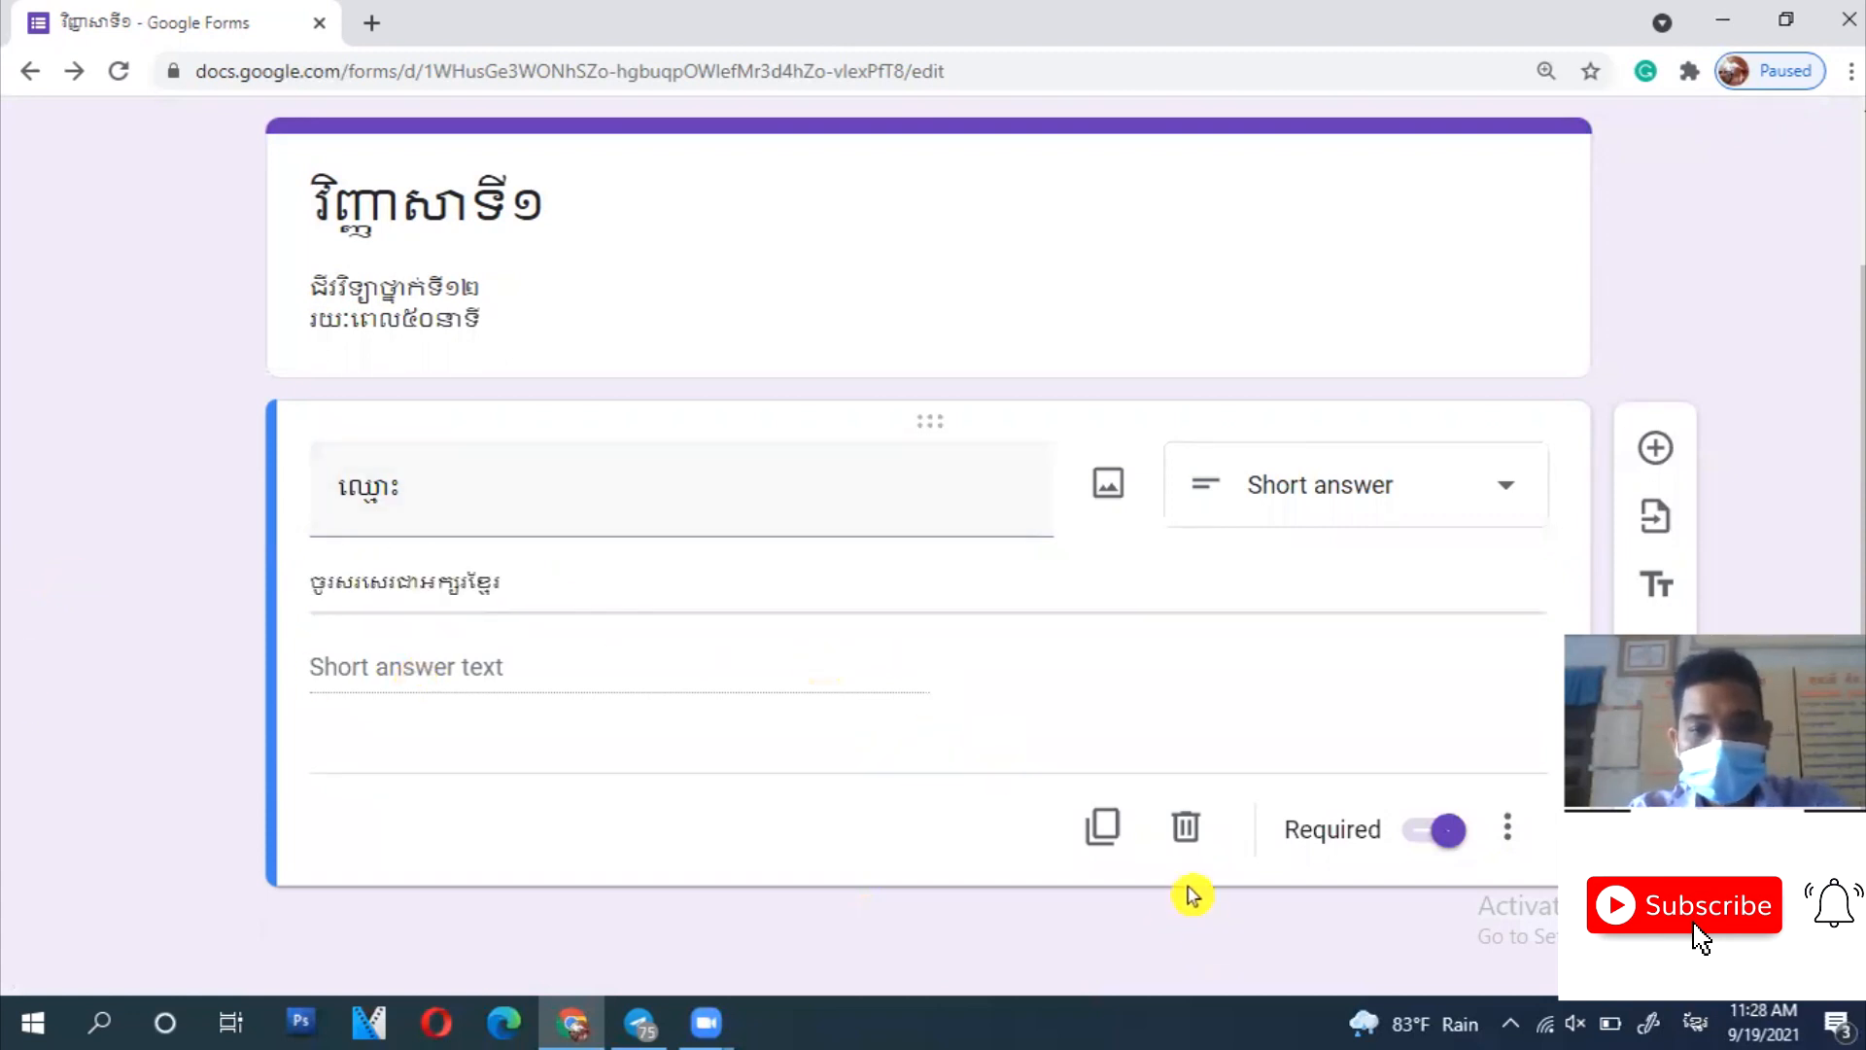
# - Duplicate the question as a short-answer copy titled ភេទ
pyautogui.click(1109, 831)
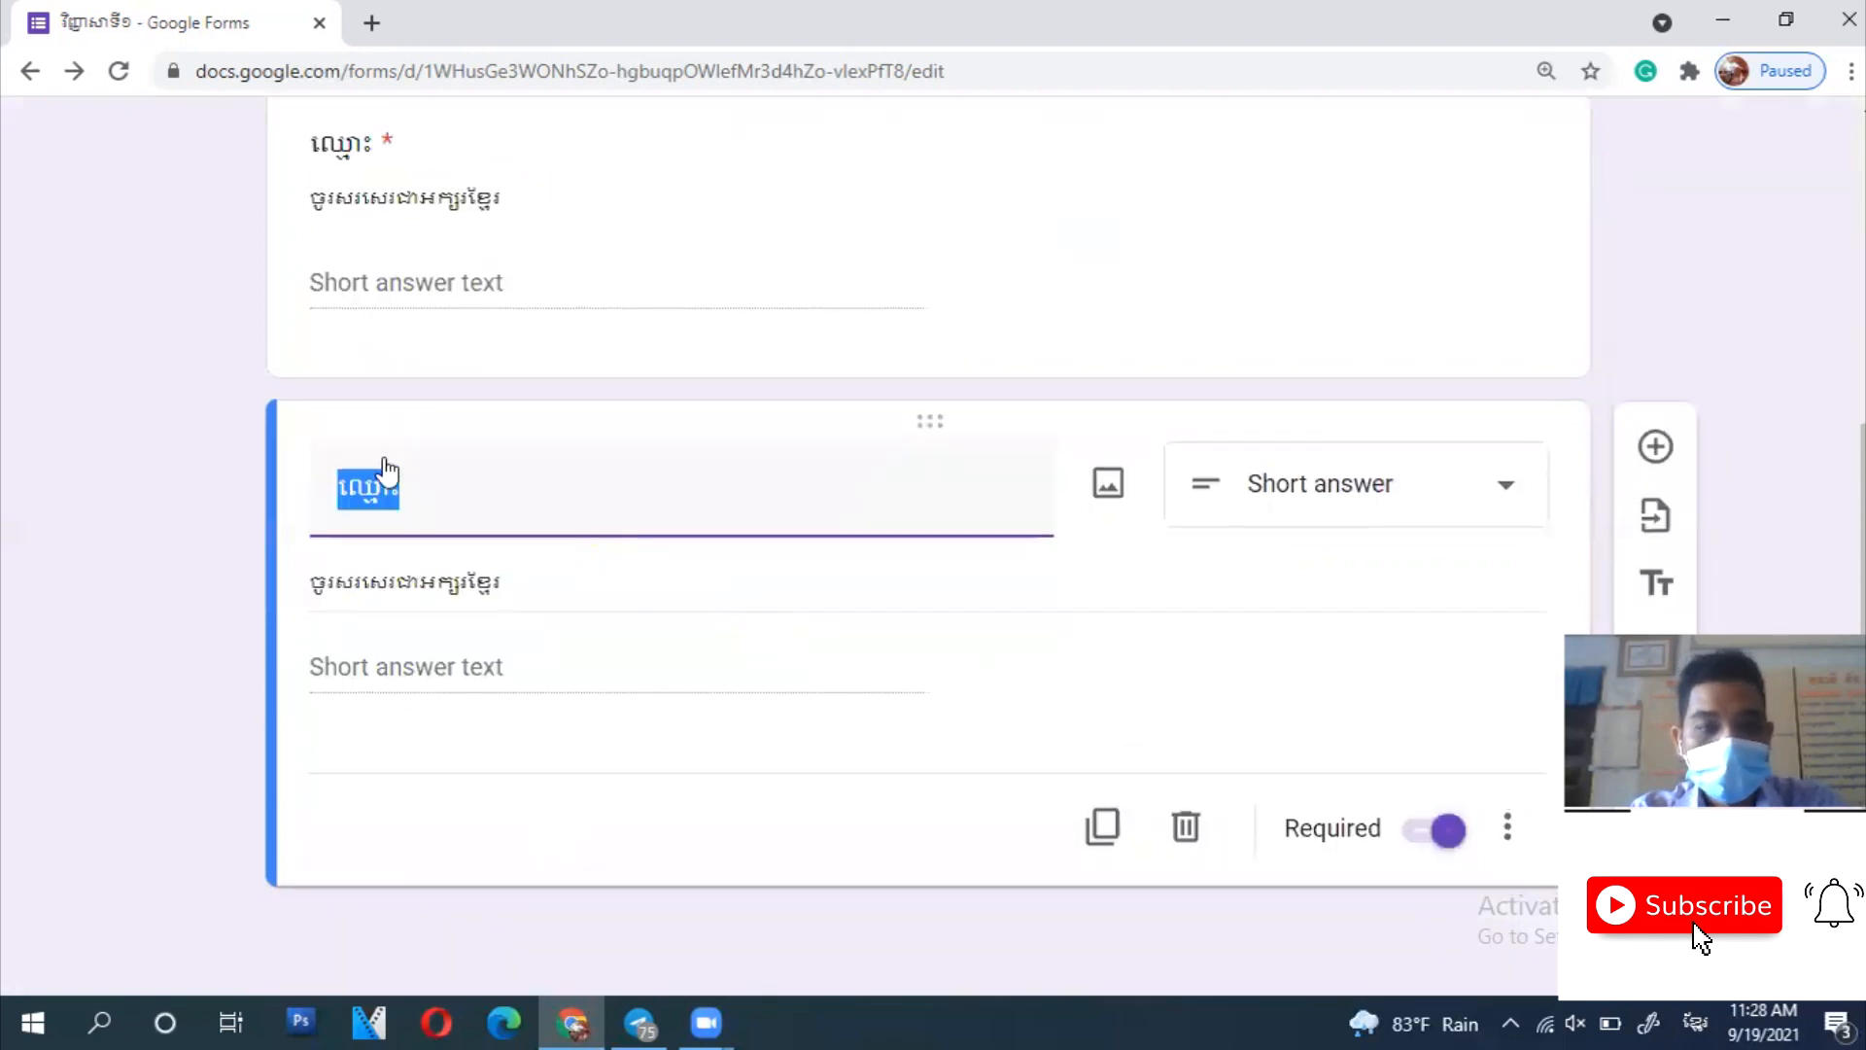
pyautogui.write('ភេទ')
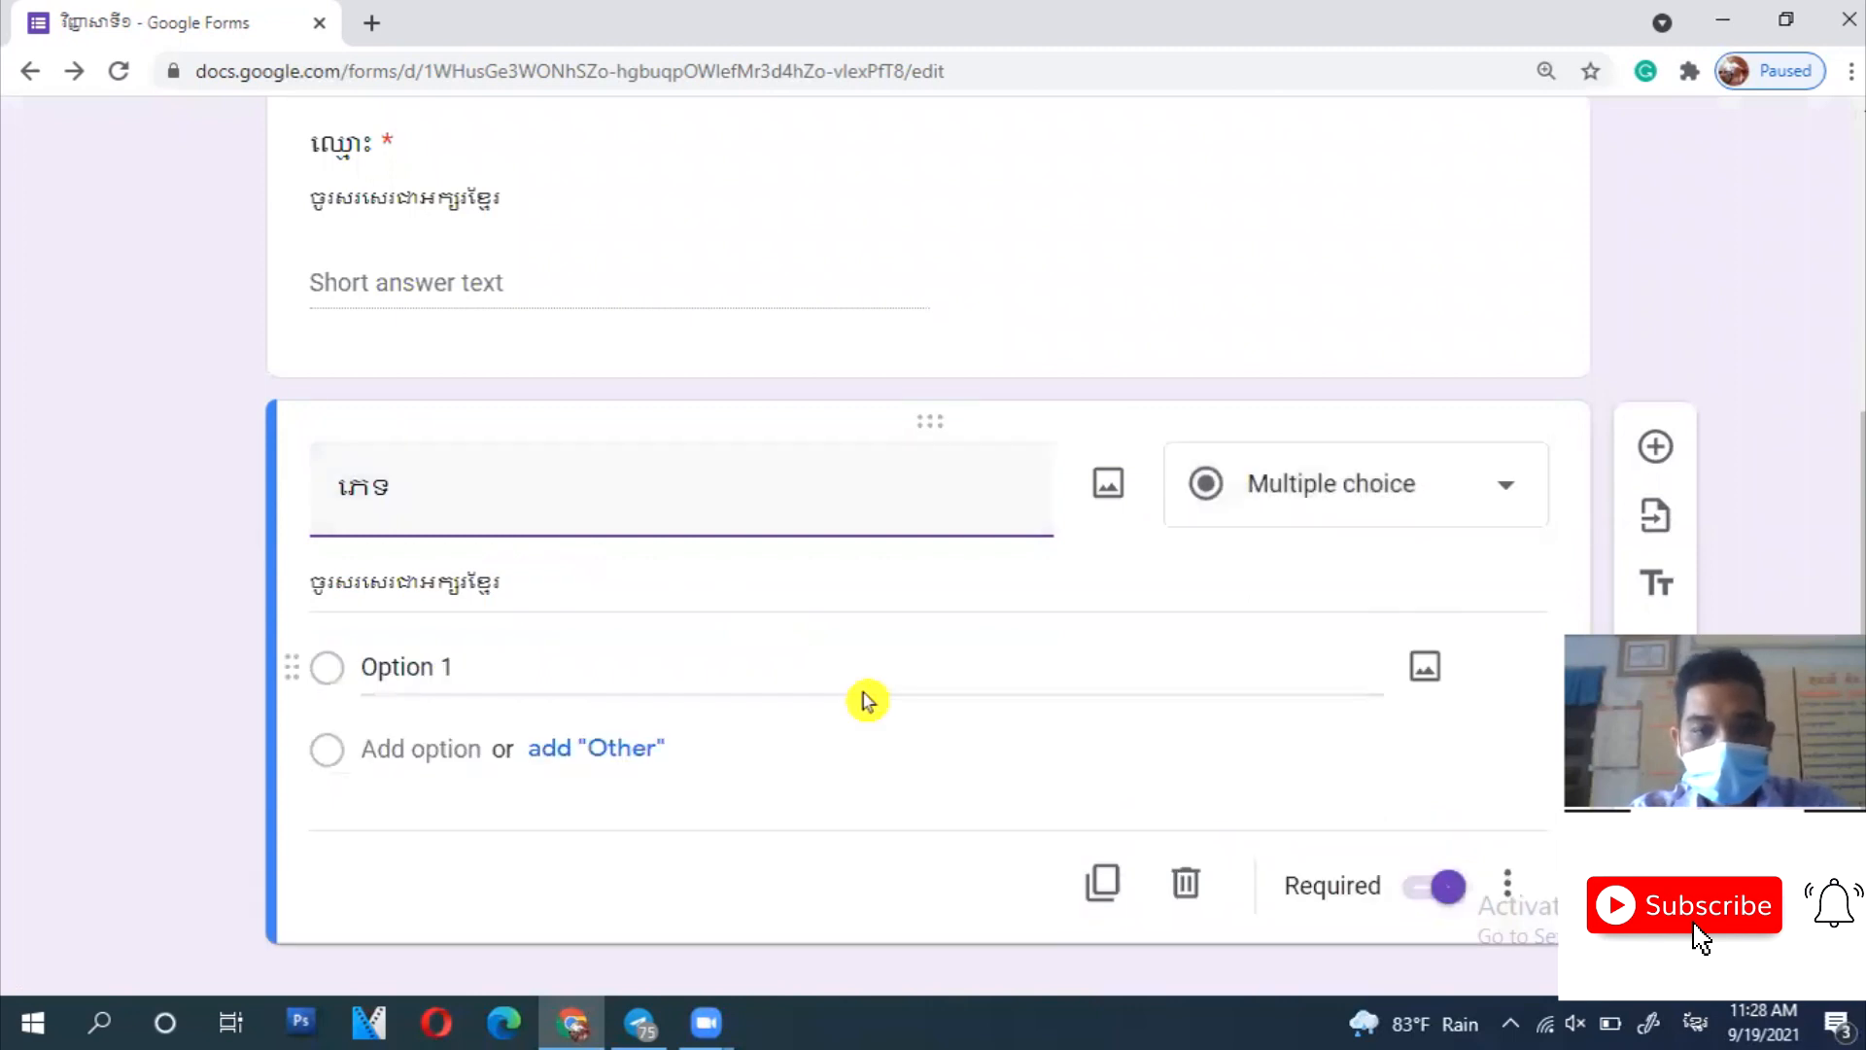
pyautogui.click(1316, 501)
pyautogui.click(1322, 195)
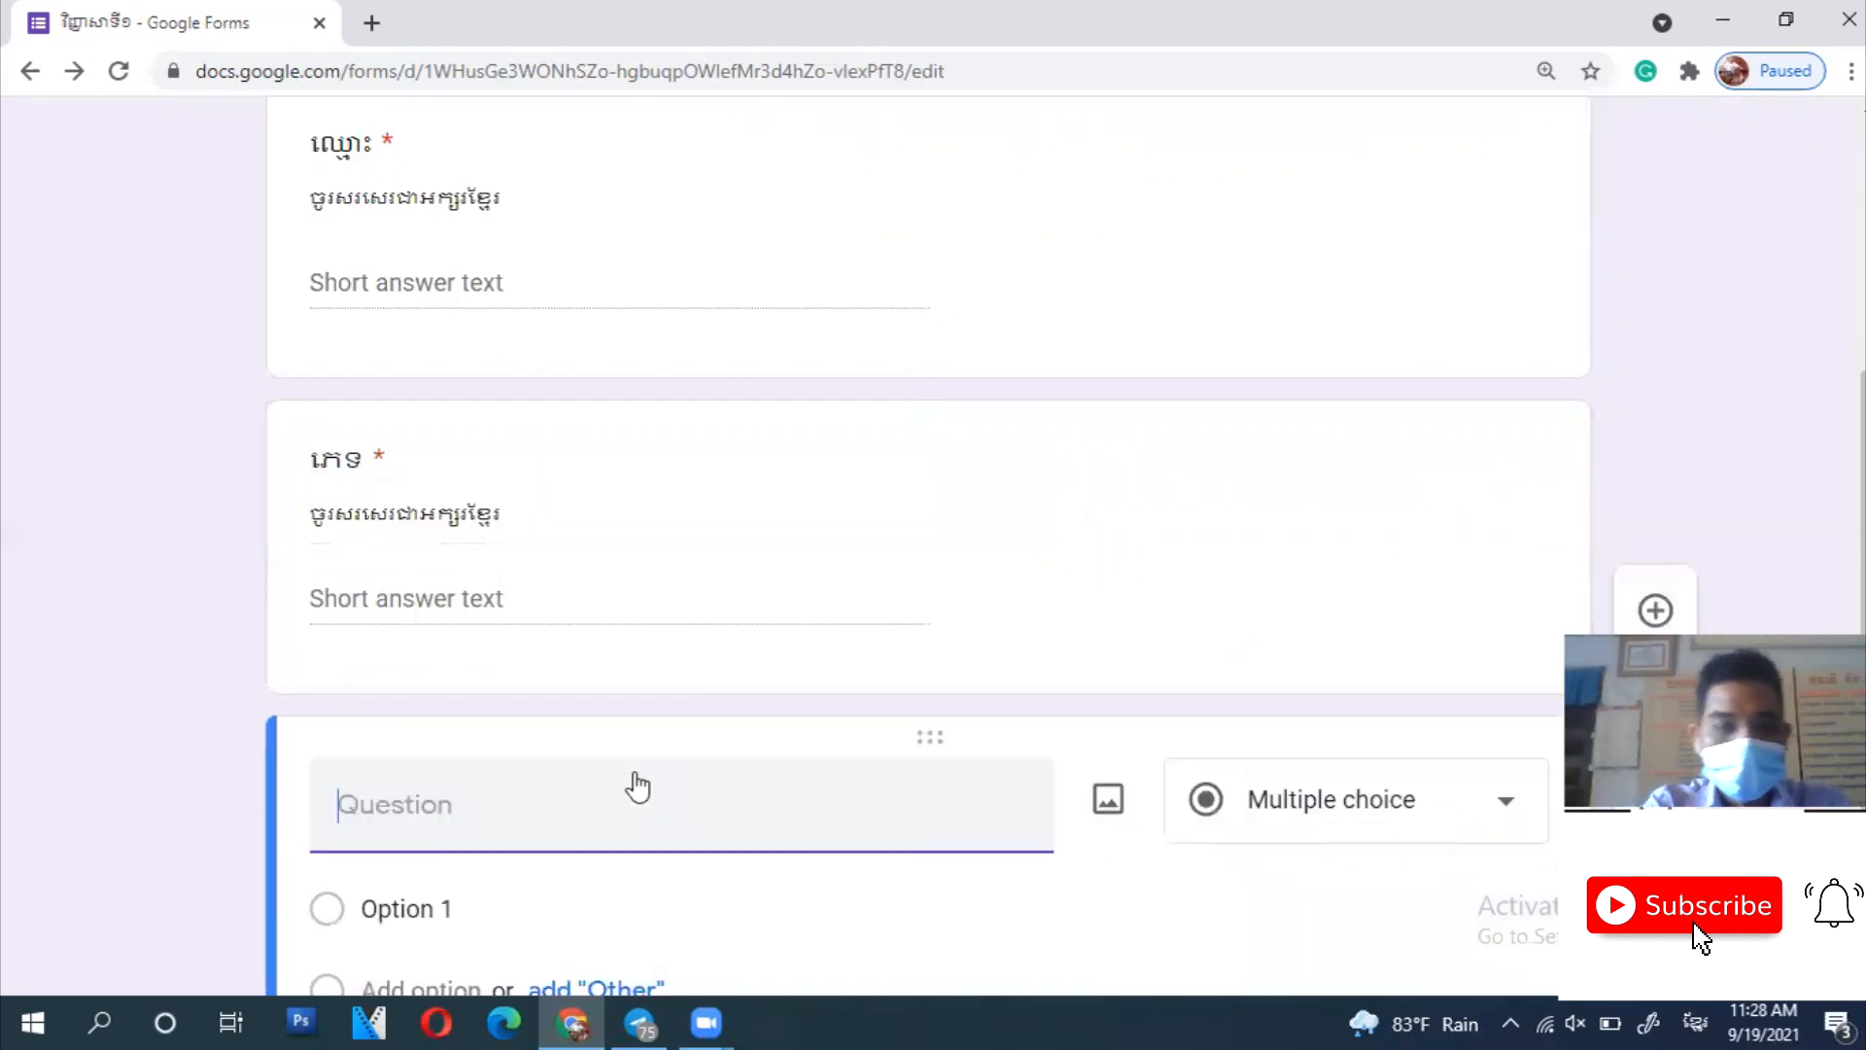
# - Title the third question ថ្នាក់ទី and keep it multiple choice
pyautogui.write('ថ្នាក់')
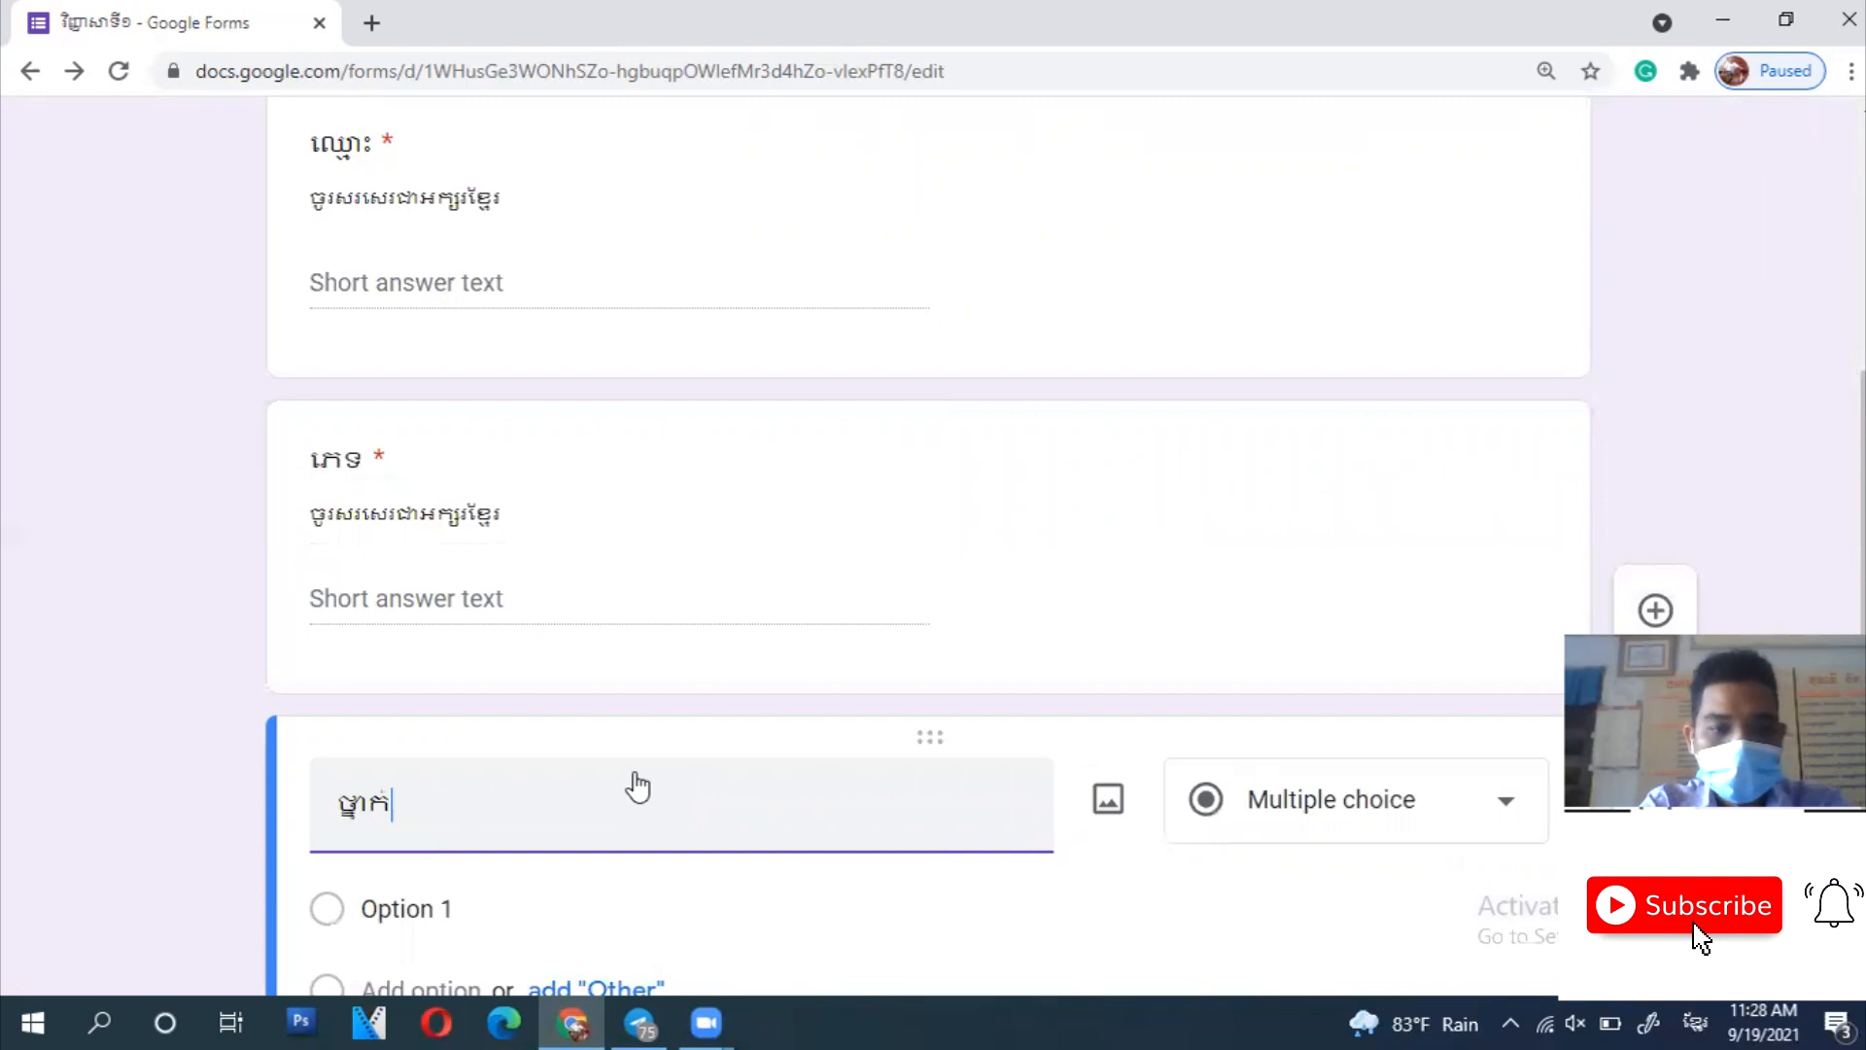
pyautogui.write('ទី')
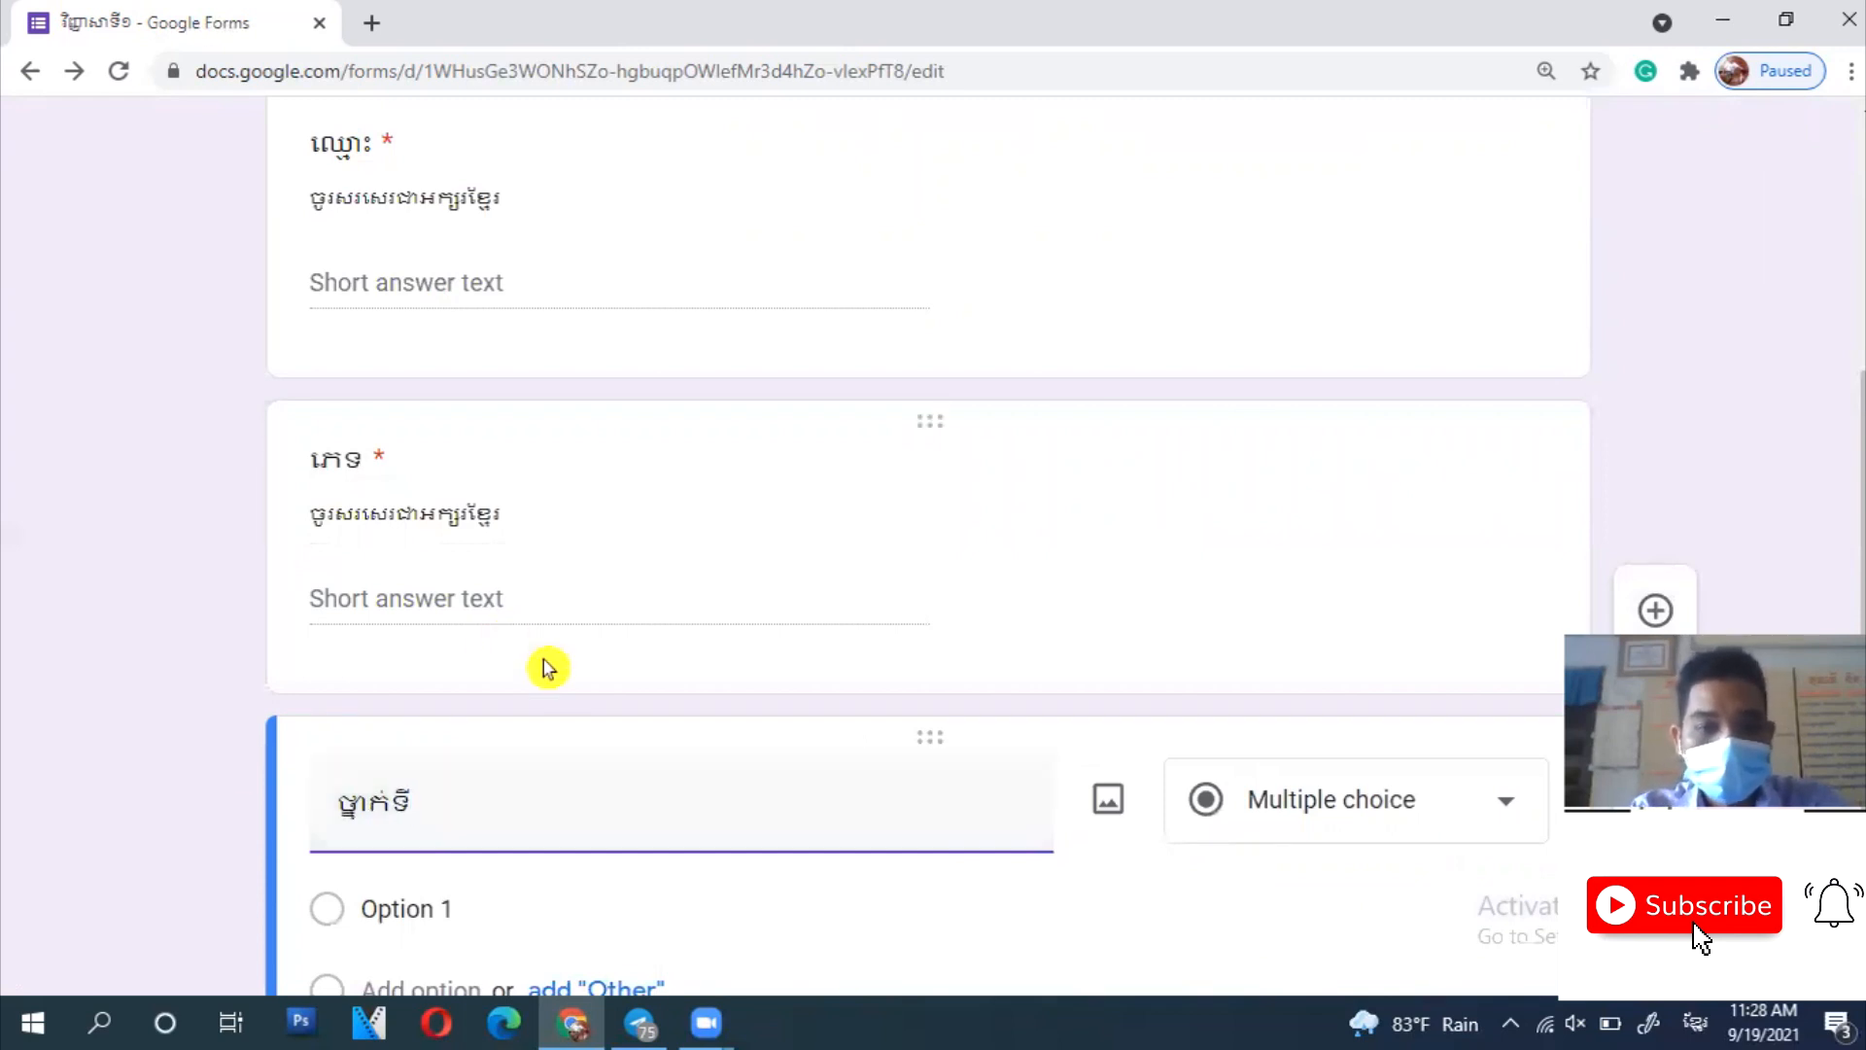
pyautogui.click(1333, 803)
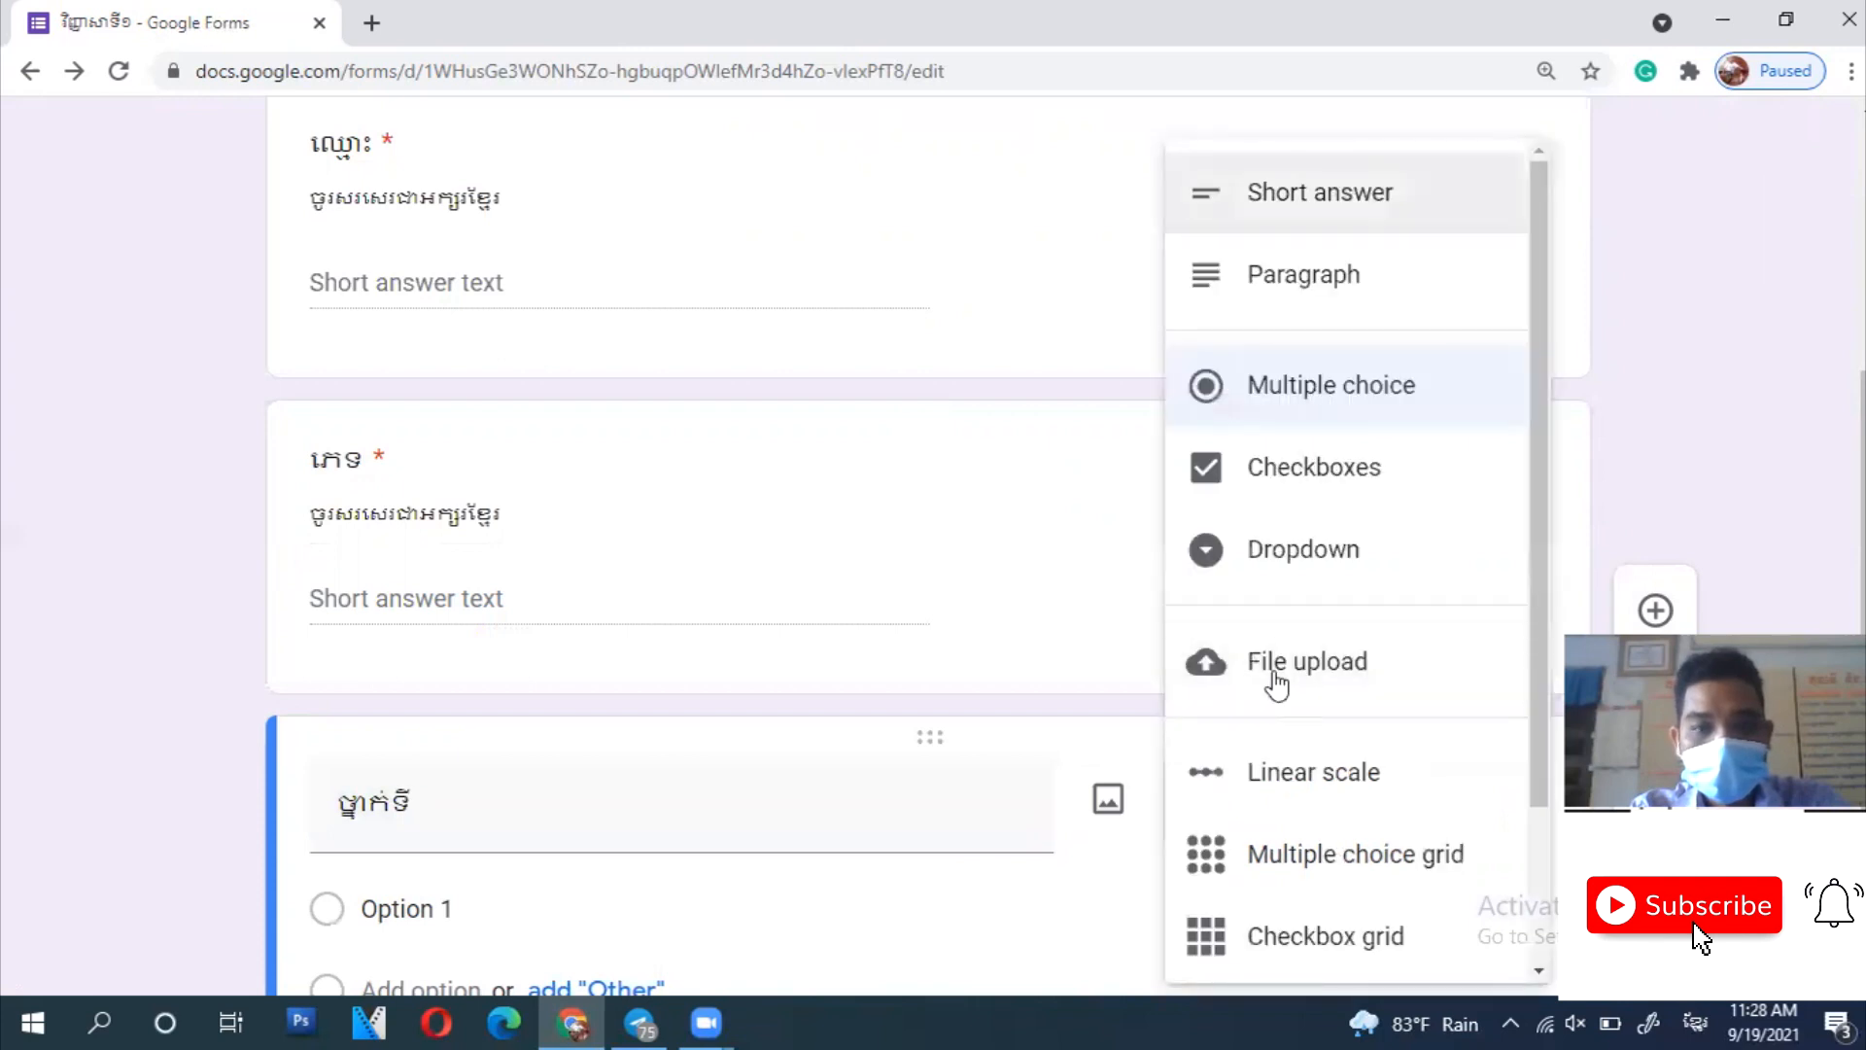
pyautogui.click(873, 811)
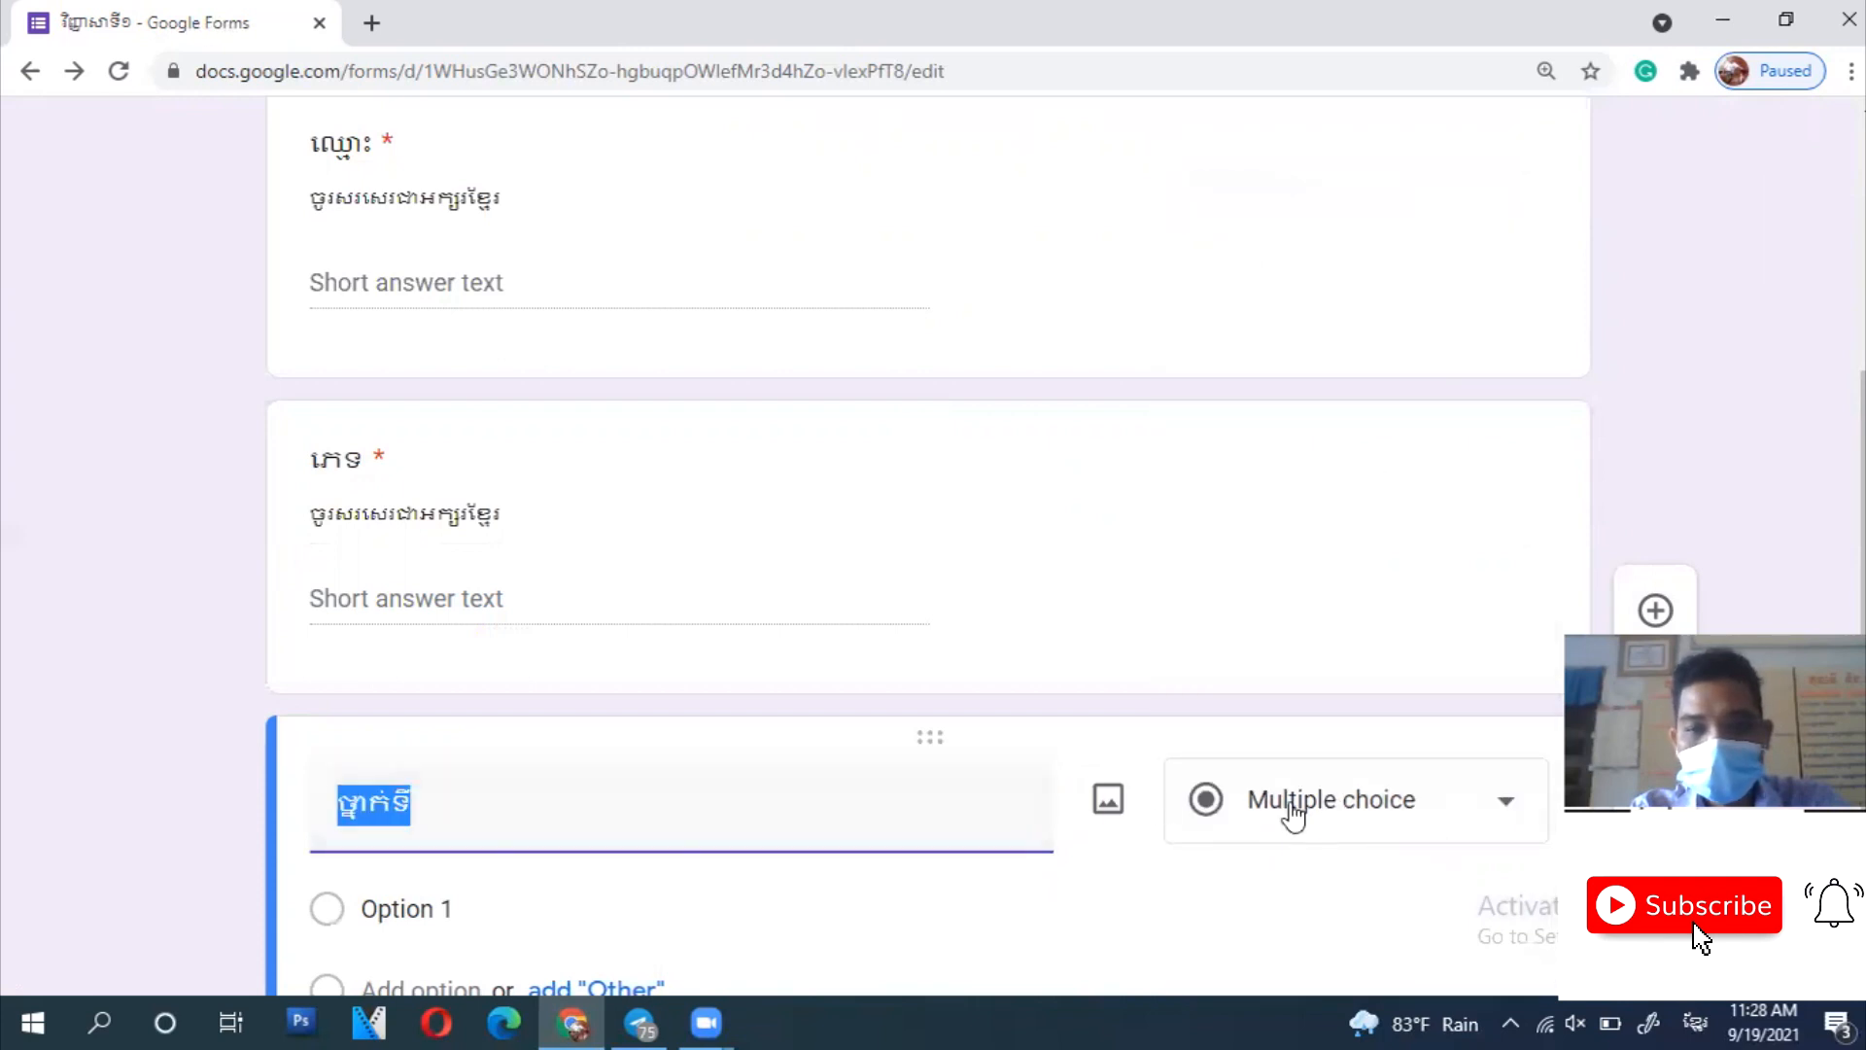
pyautogui.scroll(-3, 1291, 811)
# - Enter the grade options ៧, ៨, ៩, ១០ and ១១
pyautogui.click(461, 594)
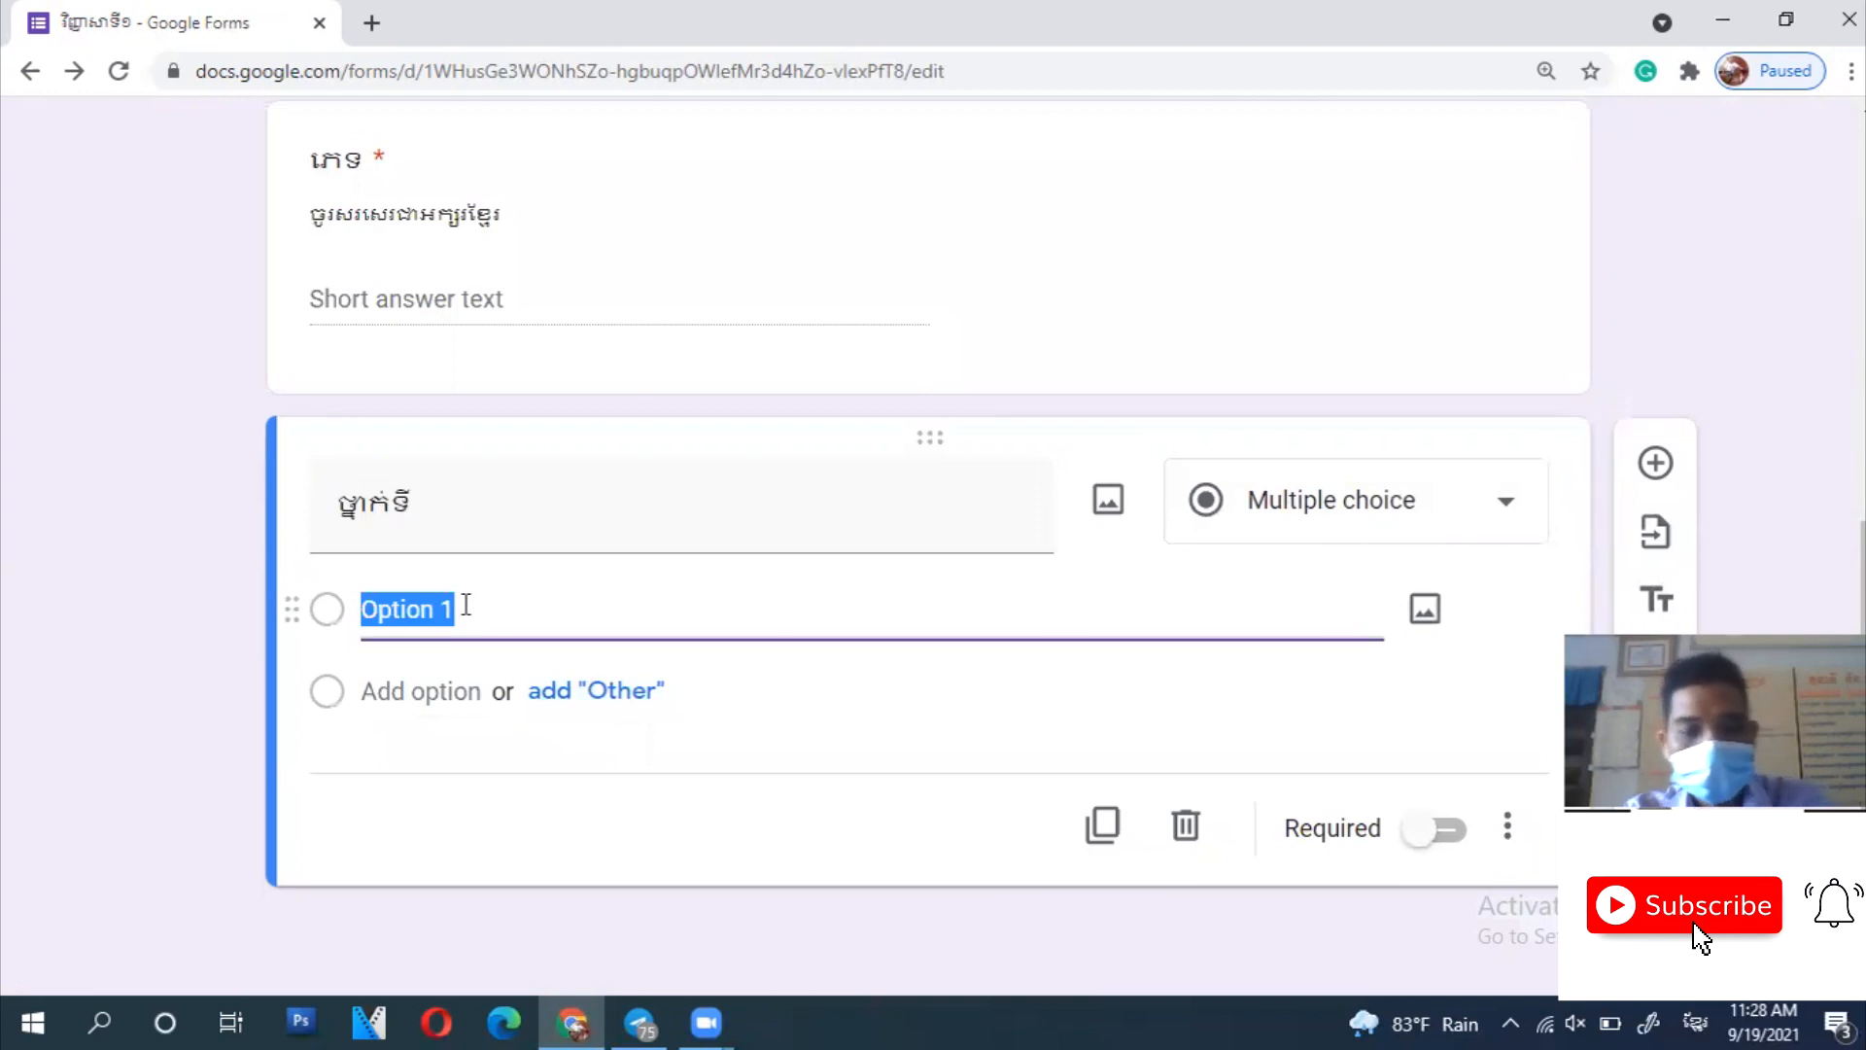
pyautogui.write('៧')
pyautogui.click(476, 698)
pyautogui.write('៨')
pyautogui.click(476, 764)
pyautogui.write('៩')
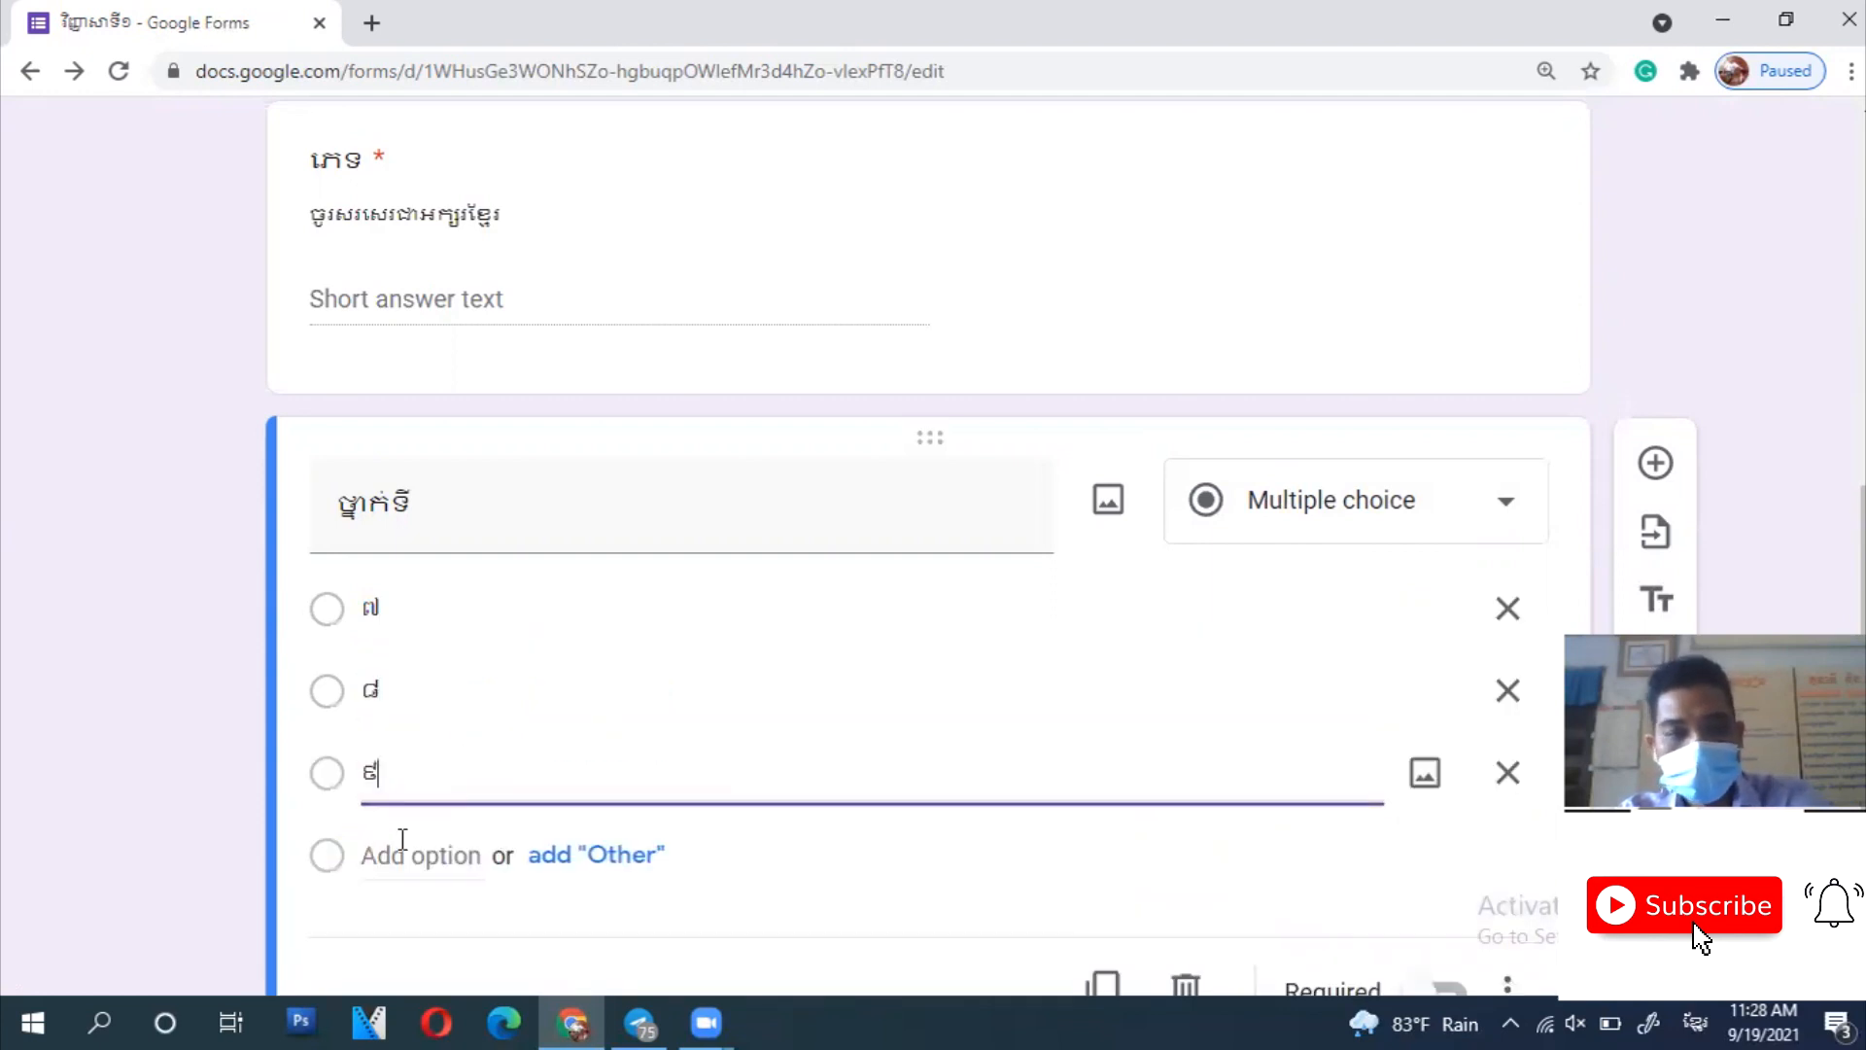
pyautogui.click(421, 855)
pyautogui.write('១០')
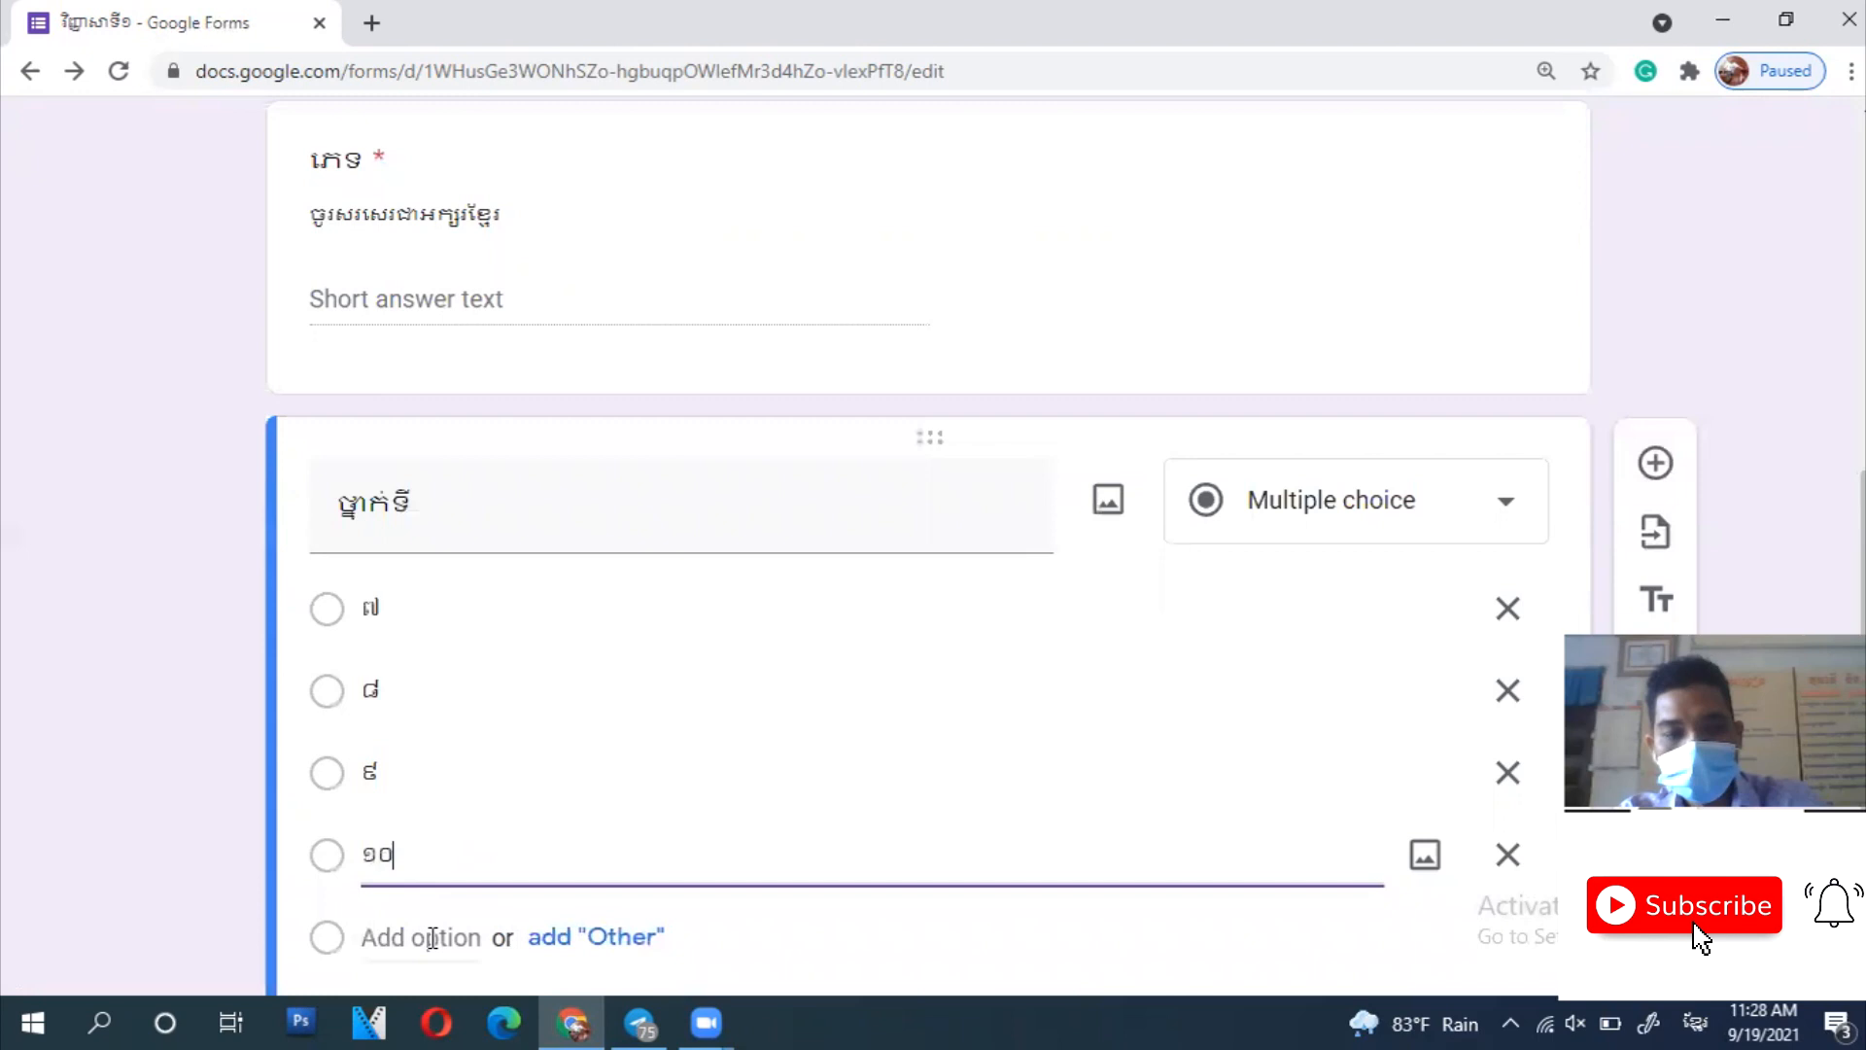
pyautogui.click(432, 937)
pyautogui.write('១១')
# - Make the grade question required and add a new blank question below it
pyautogui.scroll(-3, 571, 741)
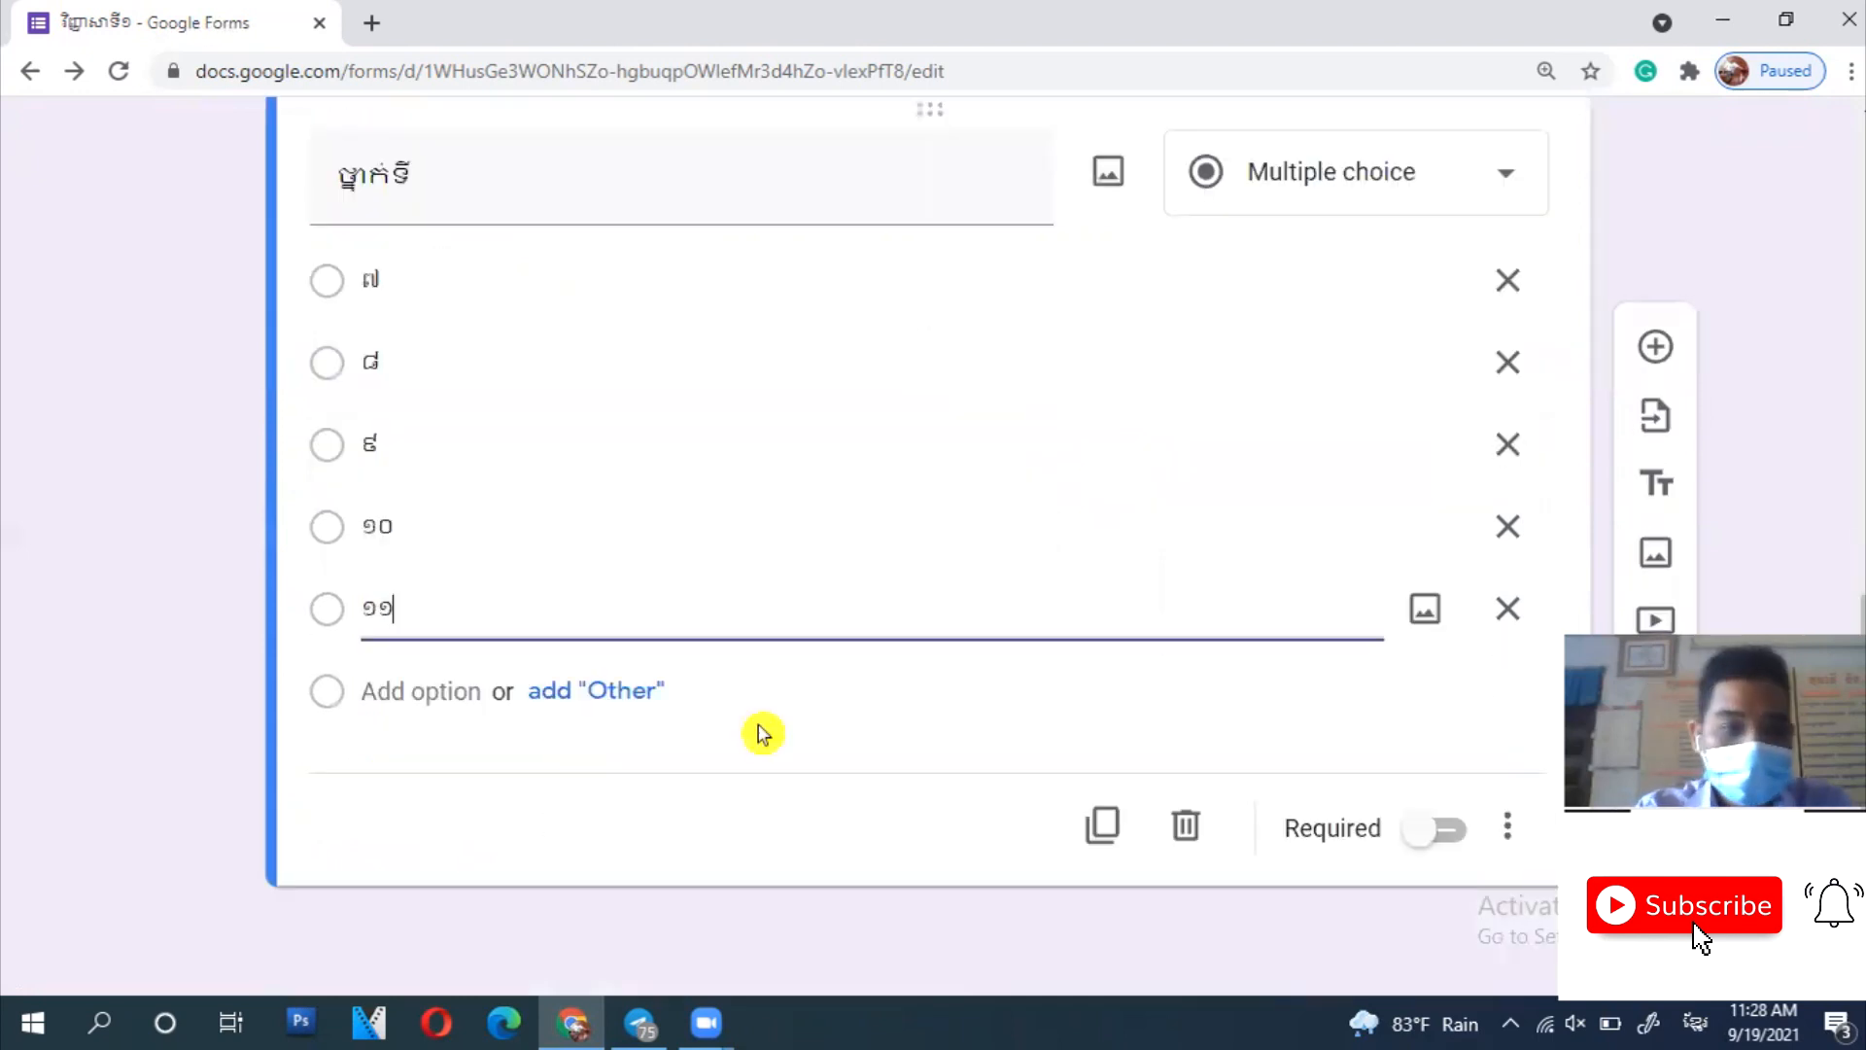
pyautogui.click(1434, 829)
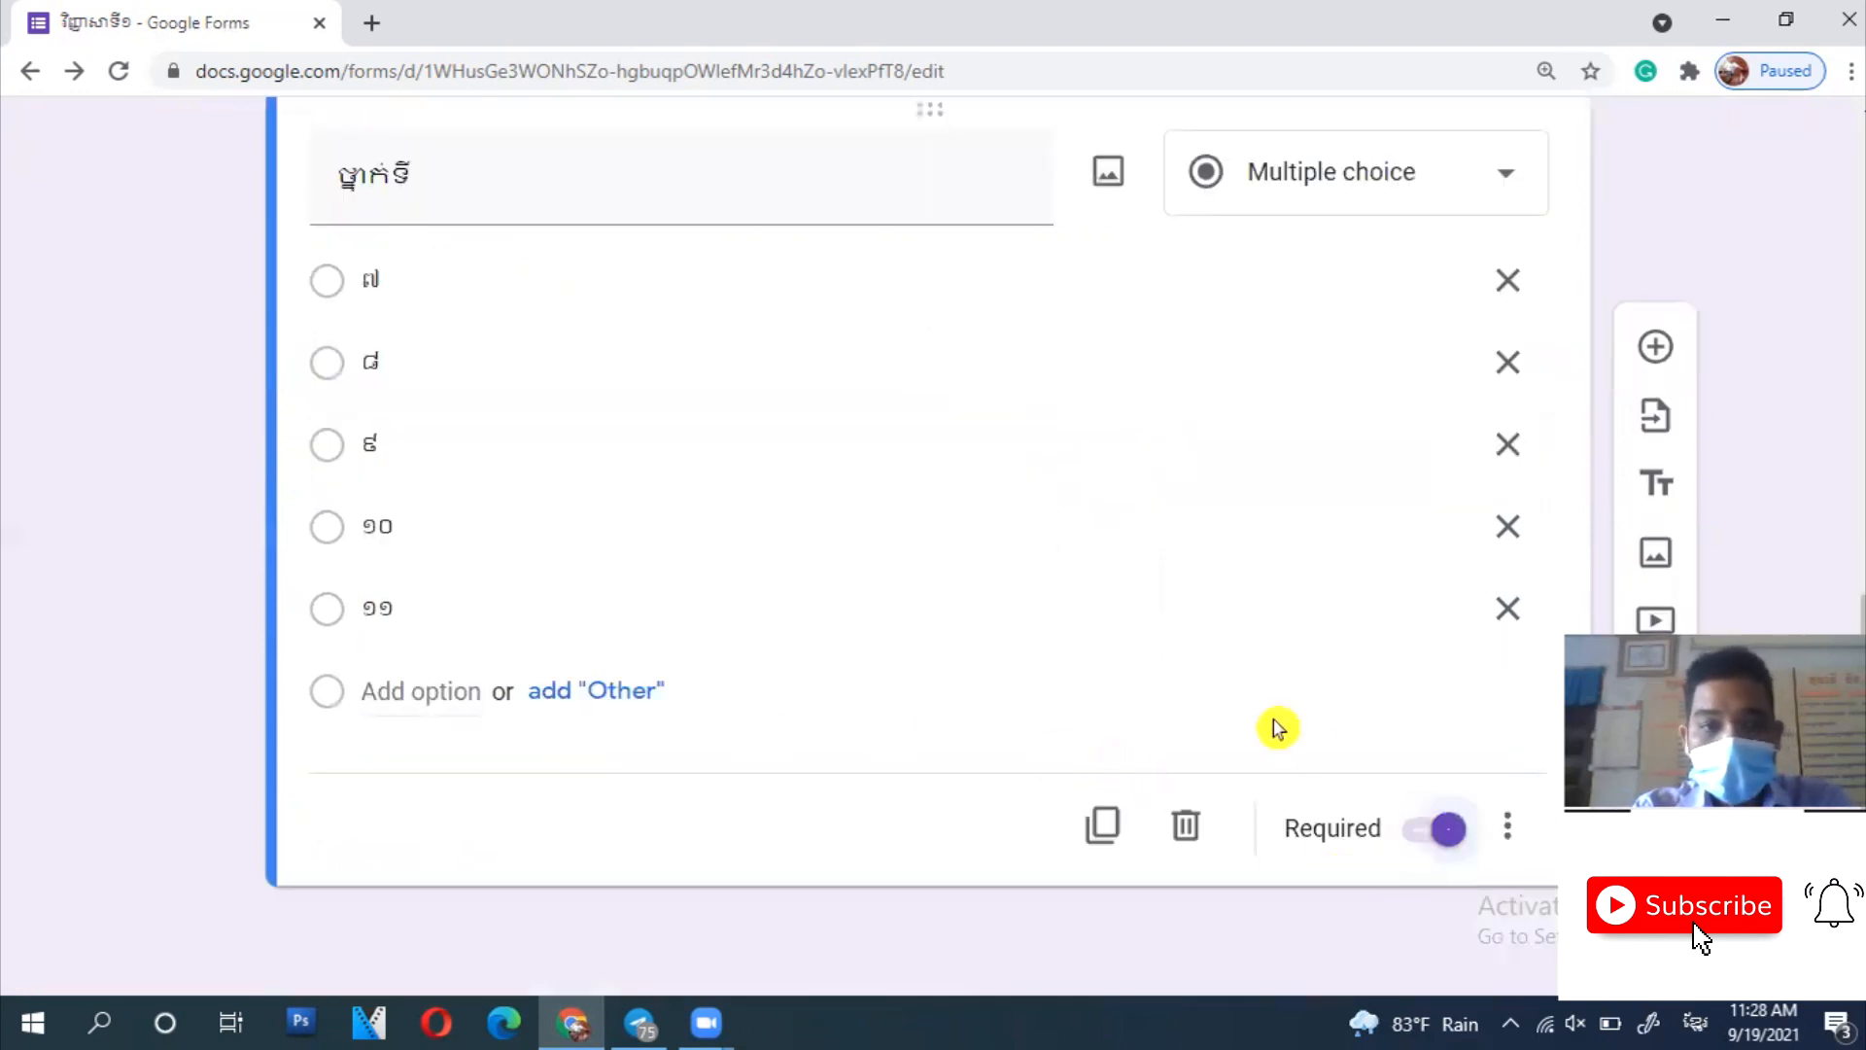
pyautogui.scroll(4, 1277, 732)
pyautogui.scroll(-4, 1277, 732)
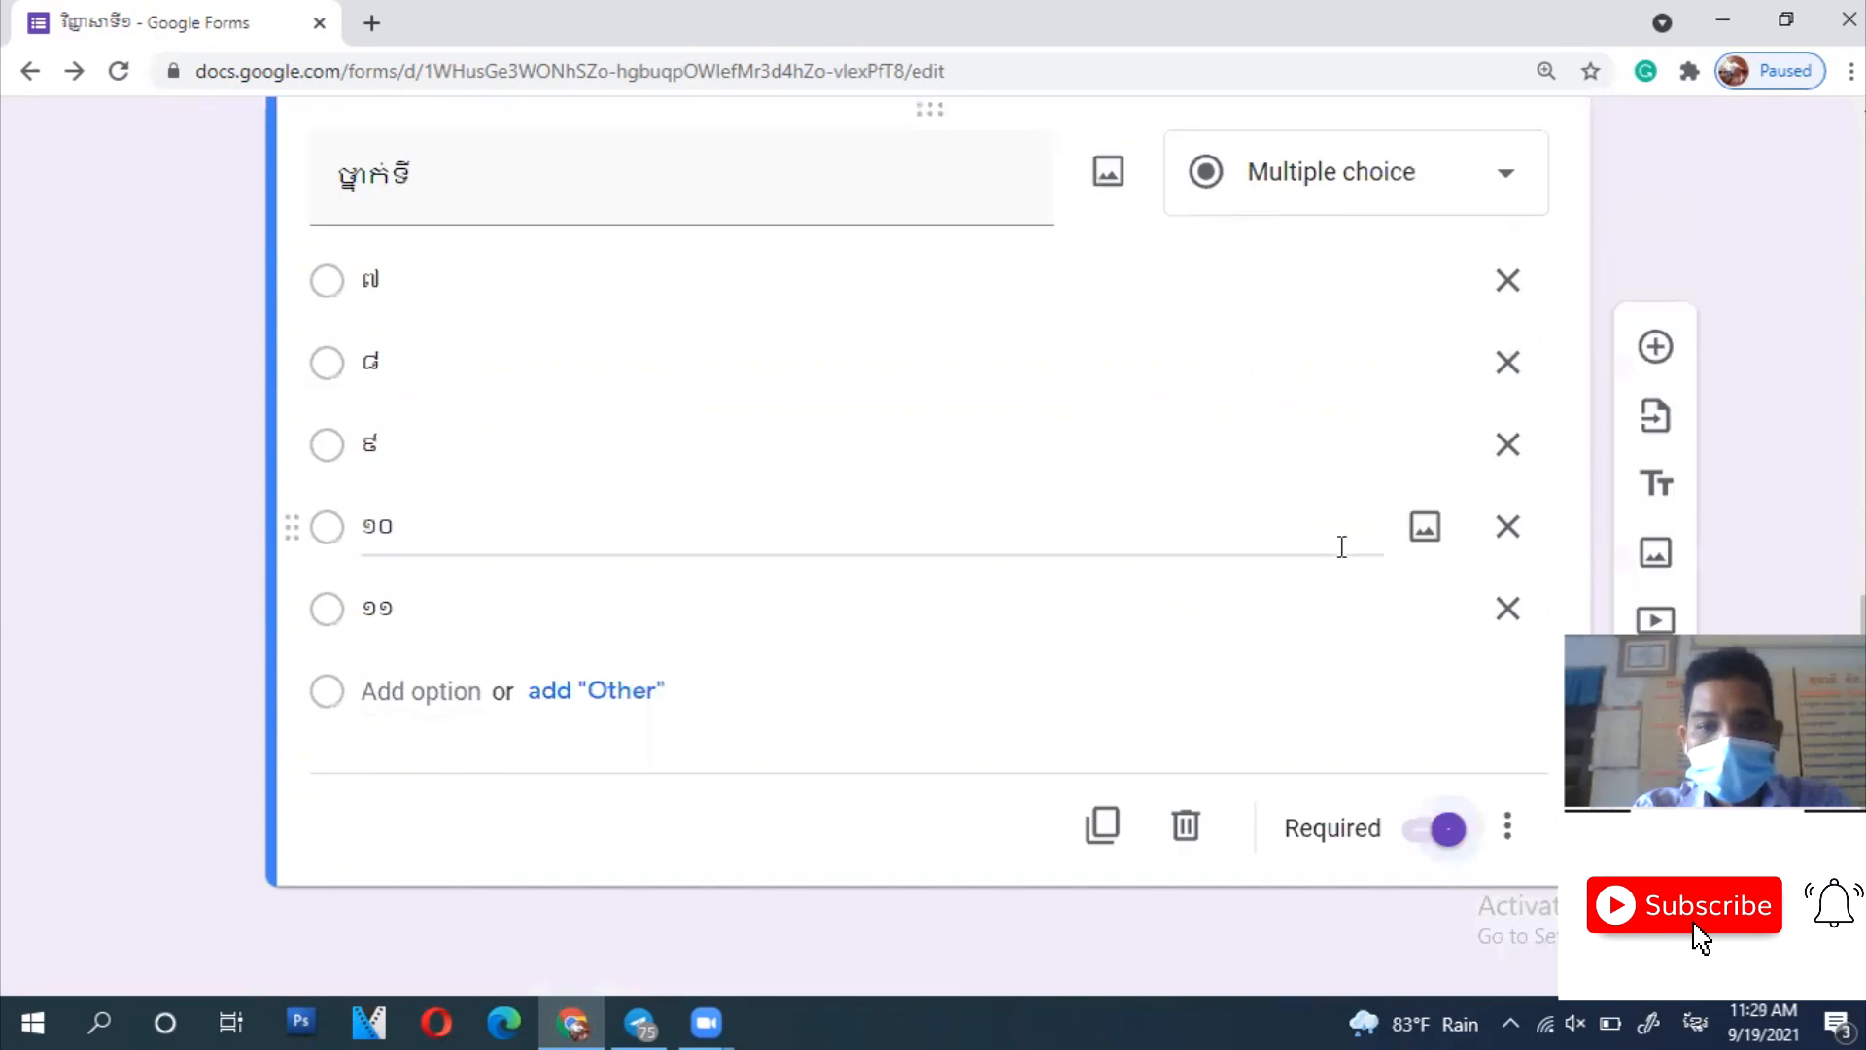
pyautogui.scroll(2, 1358, 331)
pyautogui.scroll(-2, 1361, 336)
pyautogui.click(1656, 367)
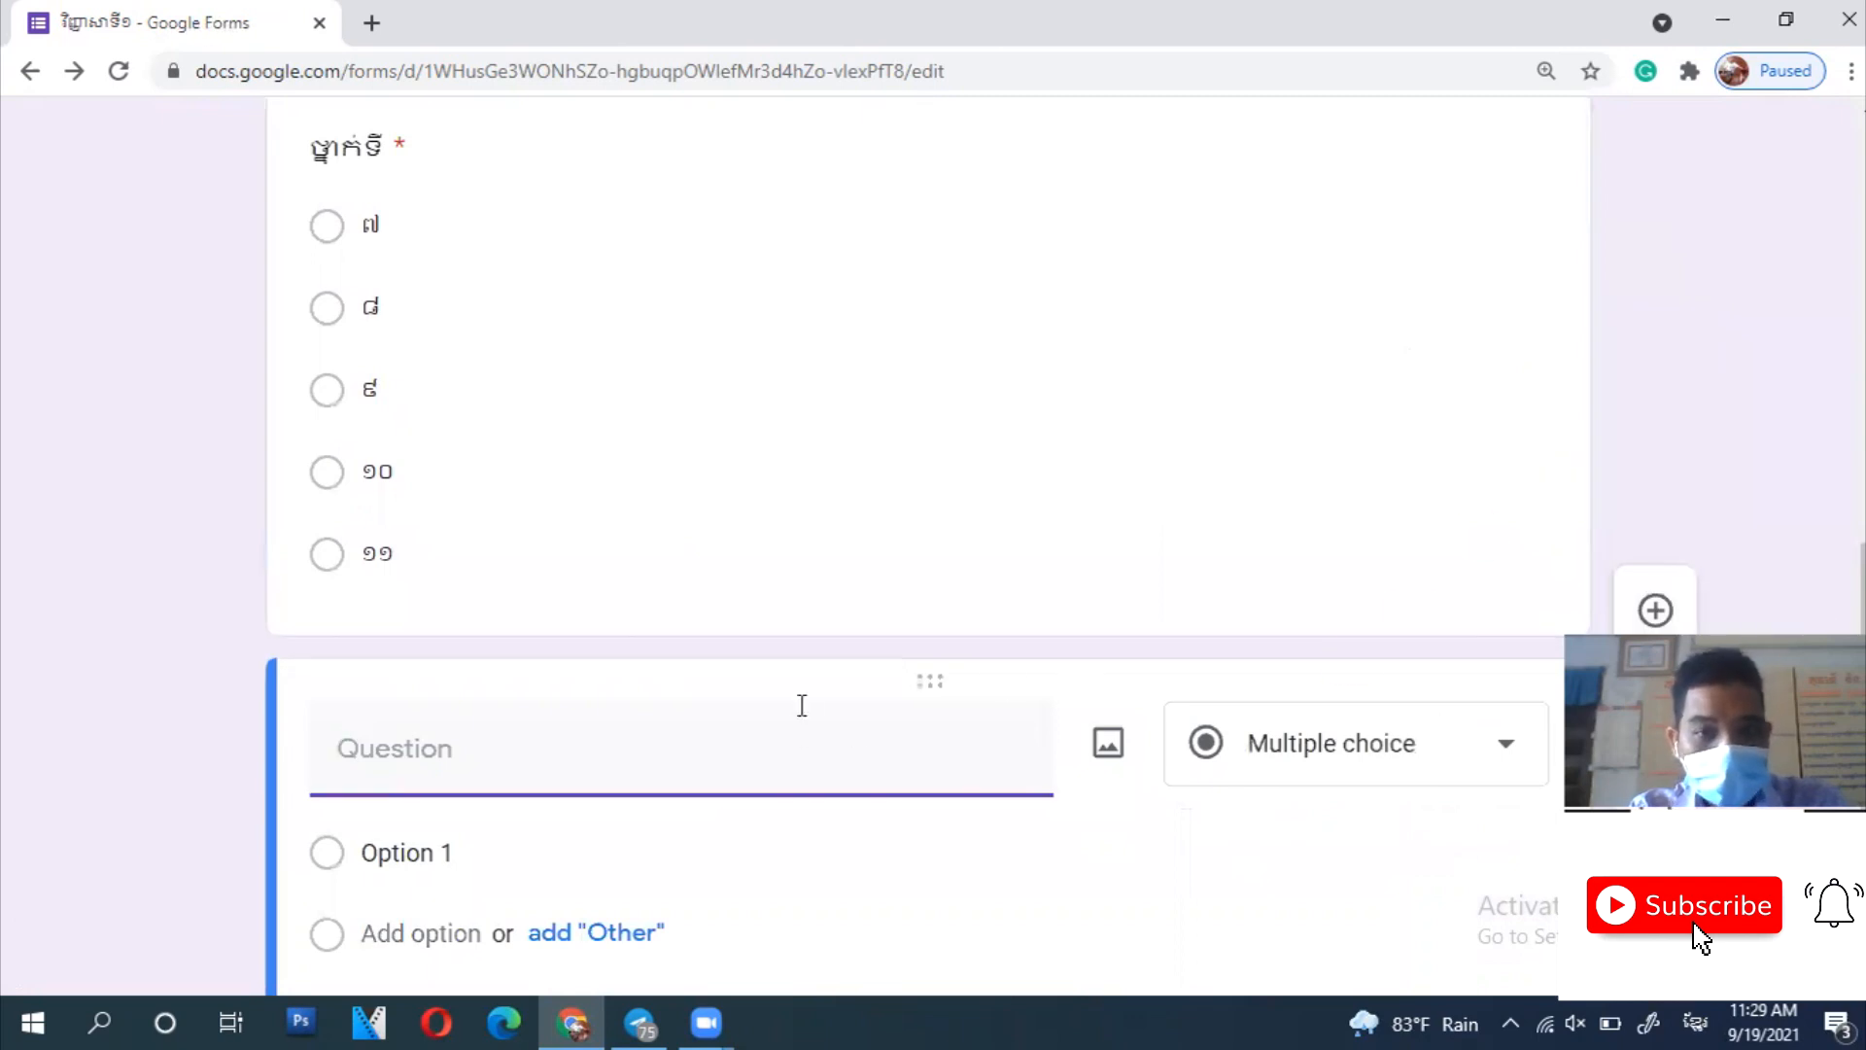
# - Title the new question នៃថ្នាក់ and make it a short answer
pyautogui.scroll(-3, 802, 706)
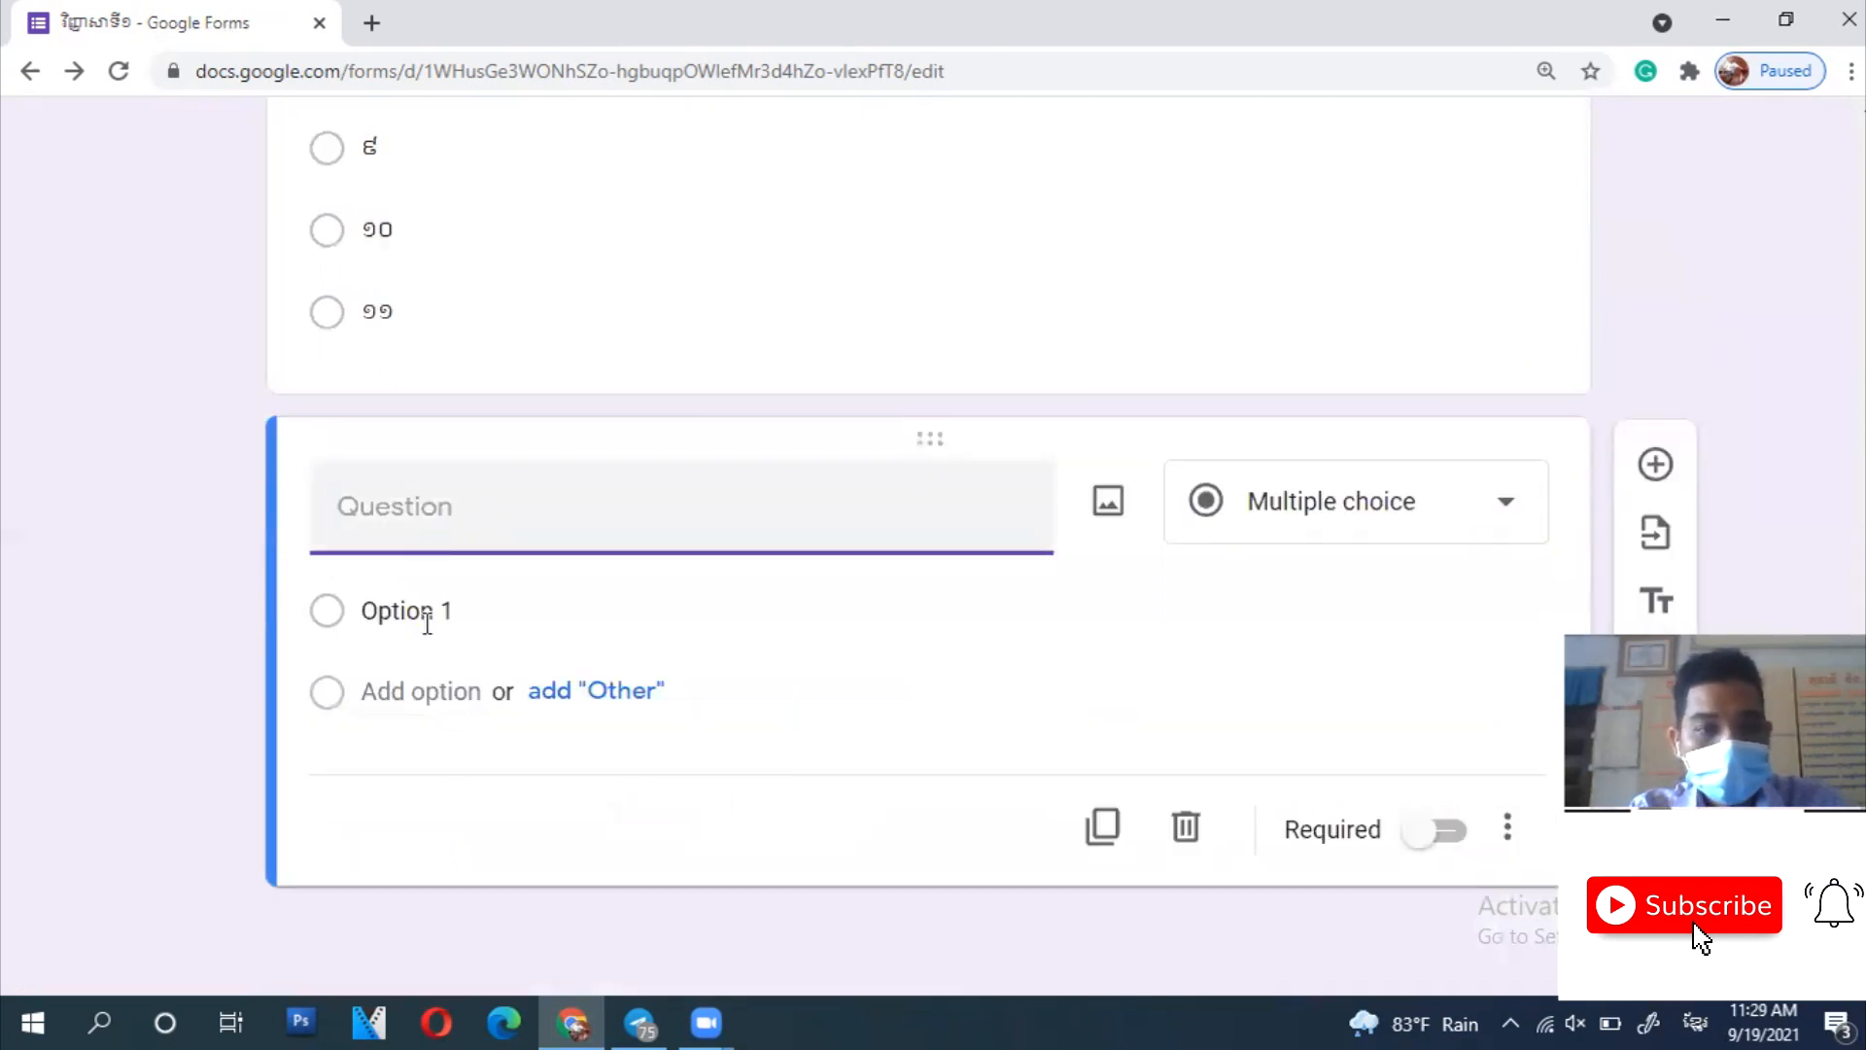
pyautogui.write('ទេ')
pyautogui.write('ថ្នាក់')
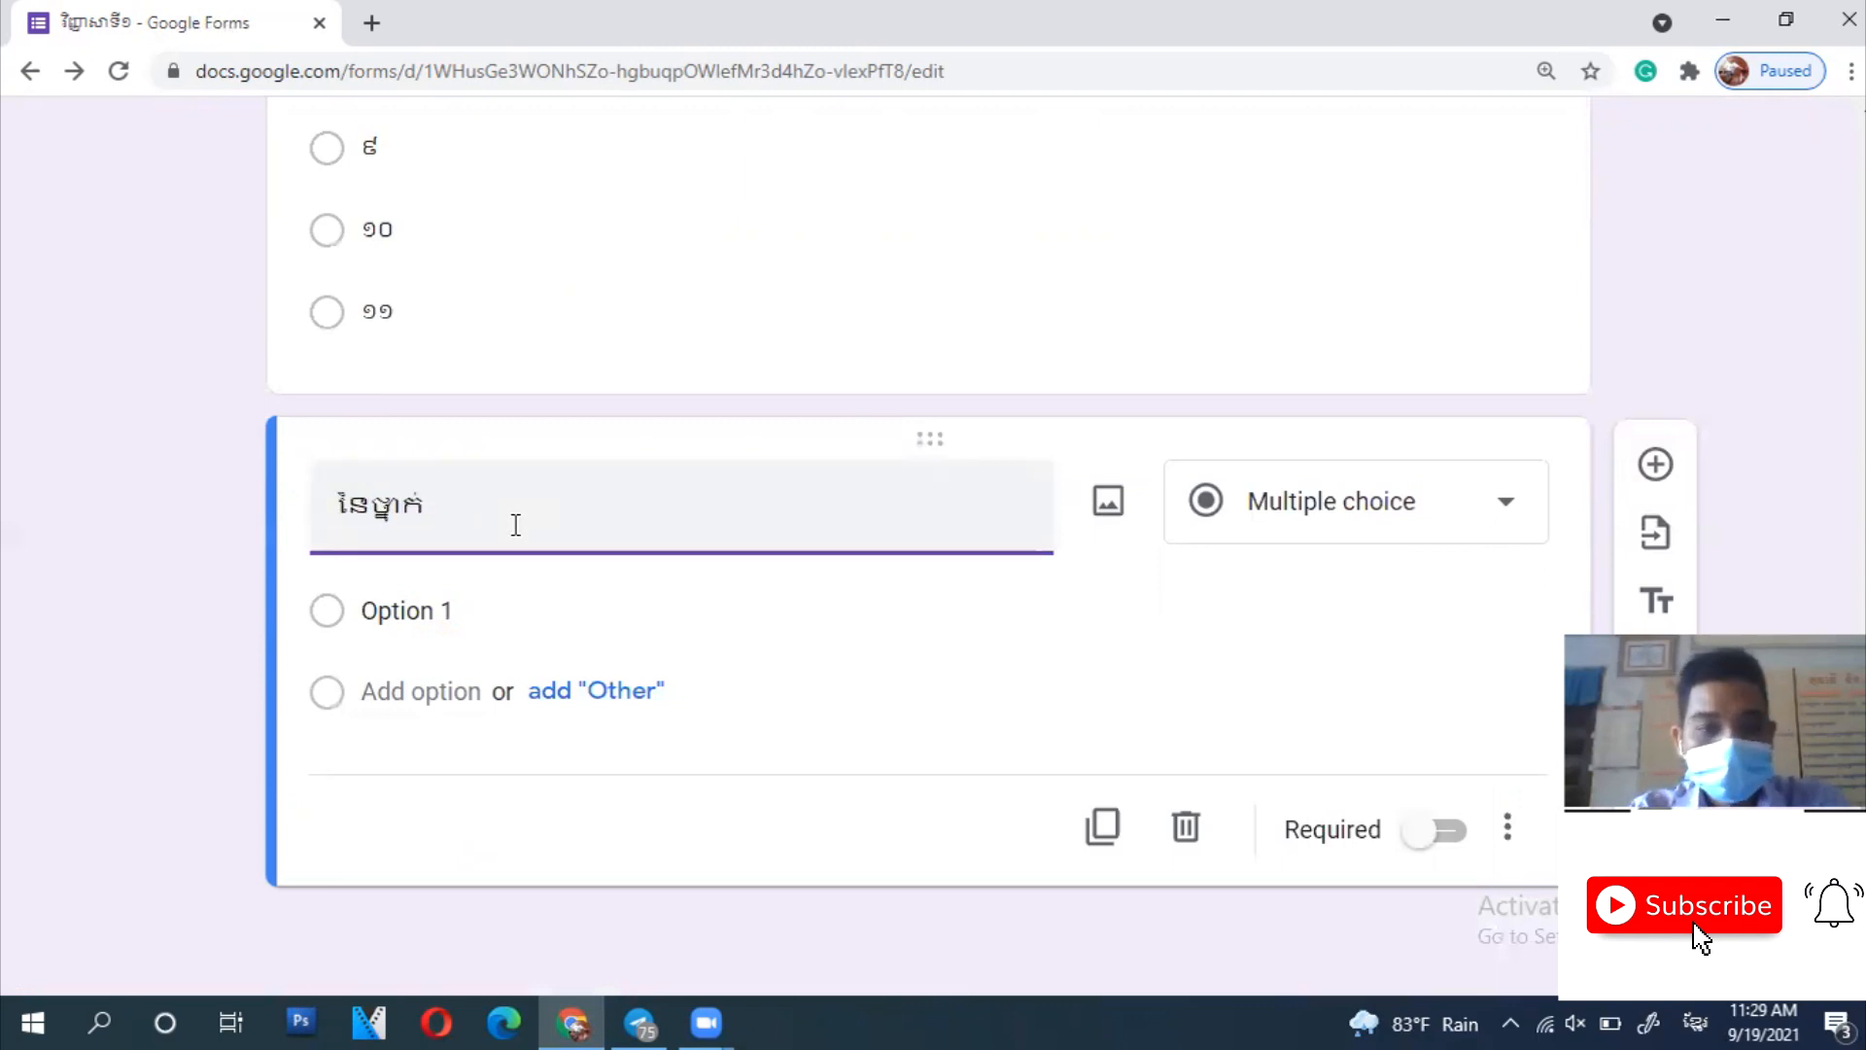
pyautogui.click(1297, 507)
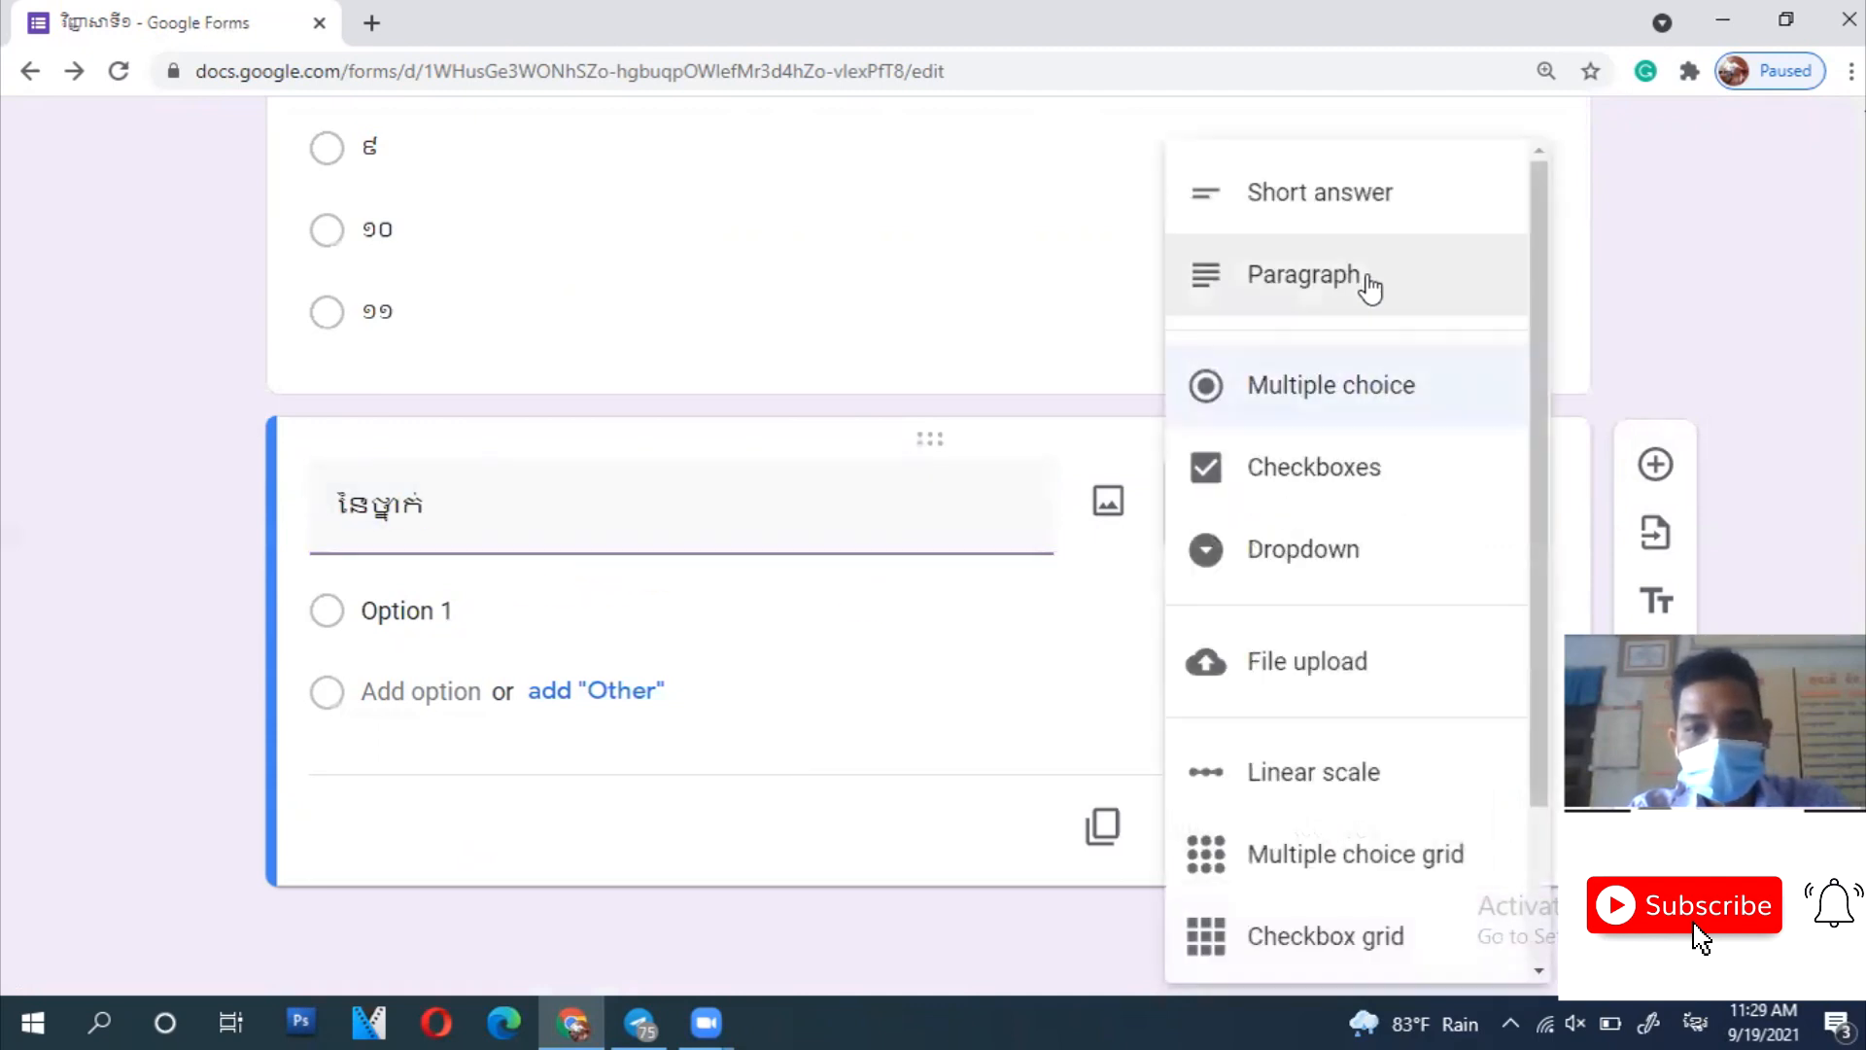
pyautogui.click(1360, 207)
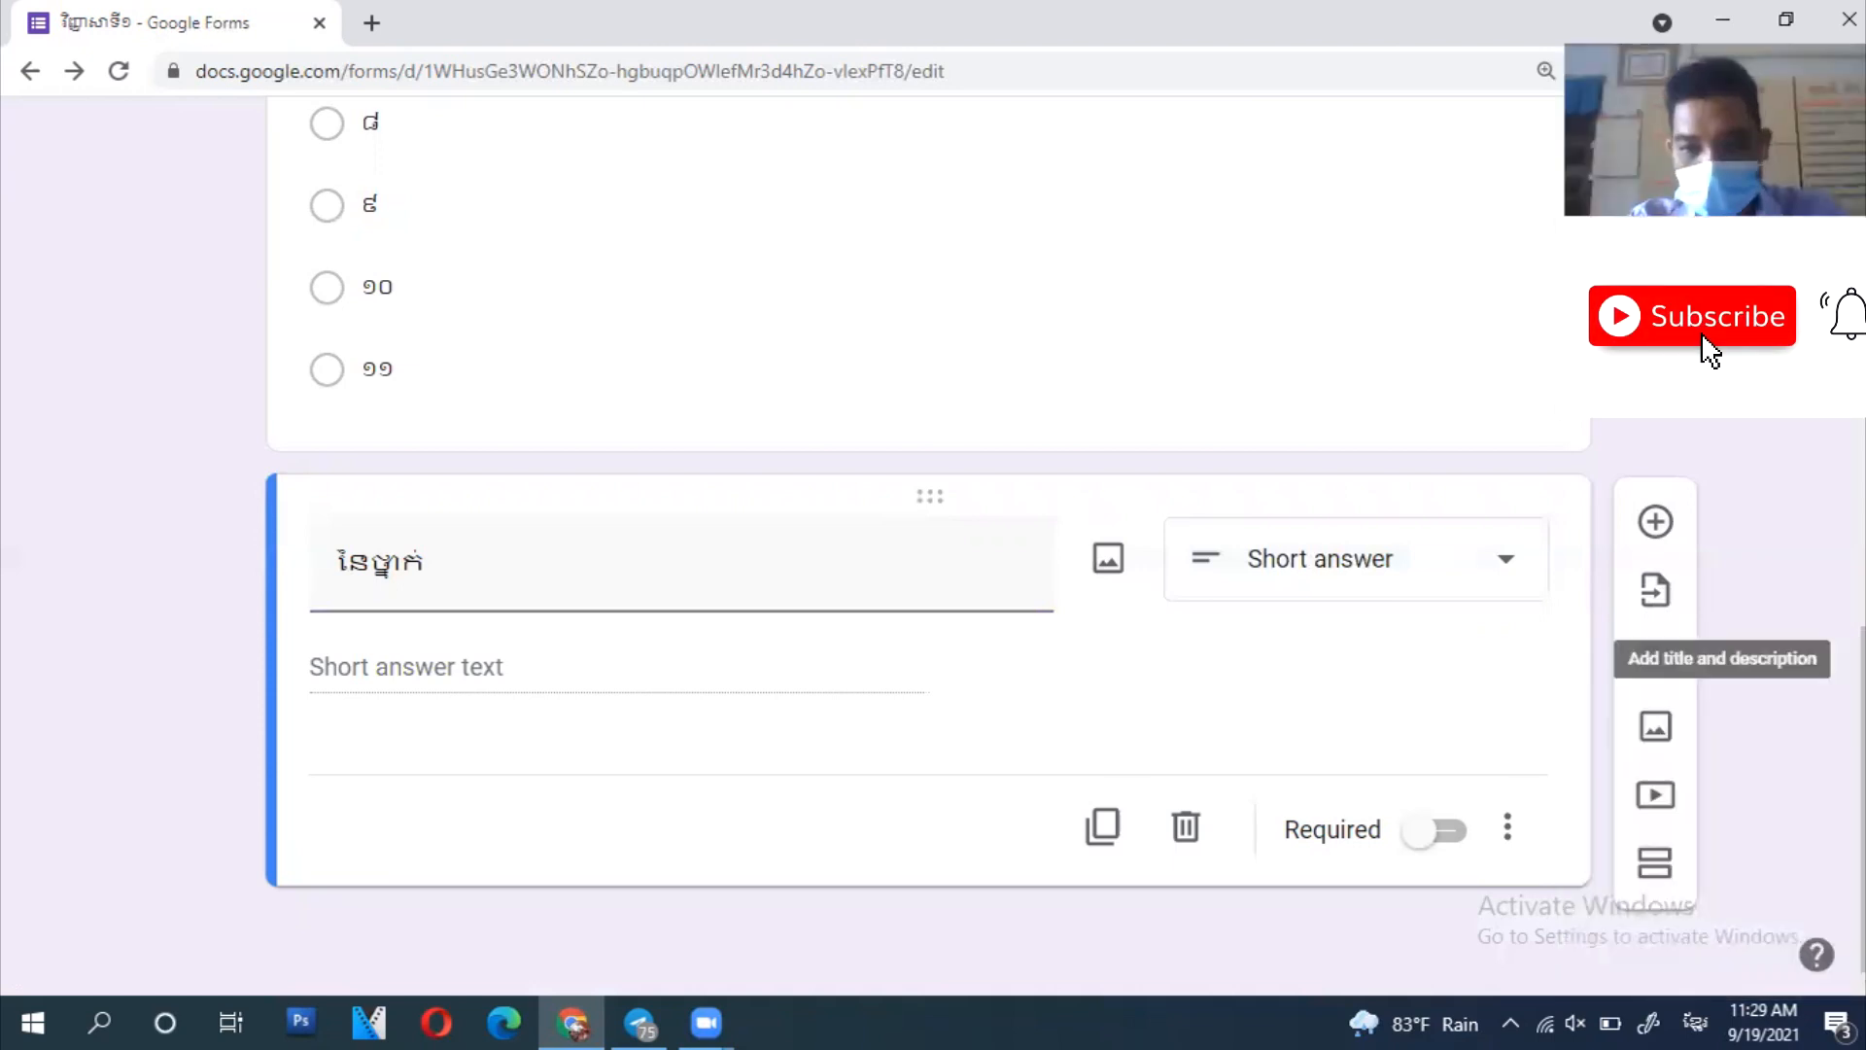
# - Add length response validation with a maximum character count of 1
pyautogui.click(1509, 829)
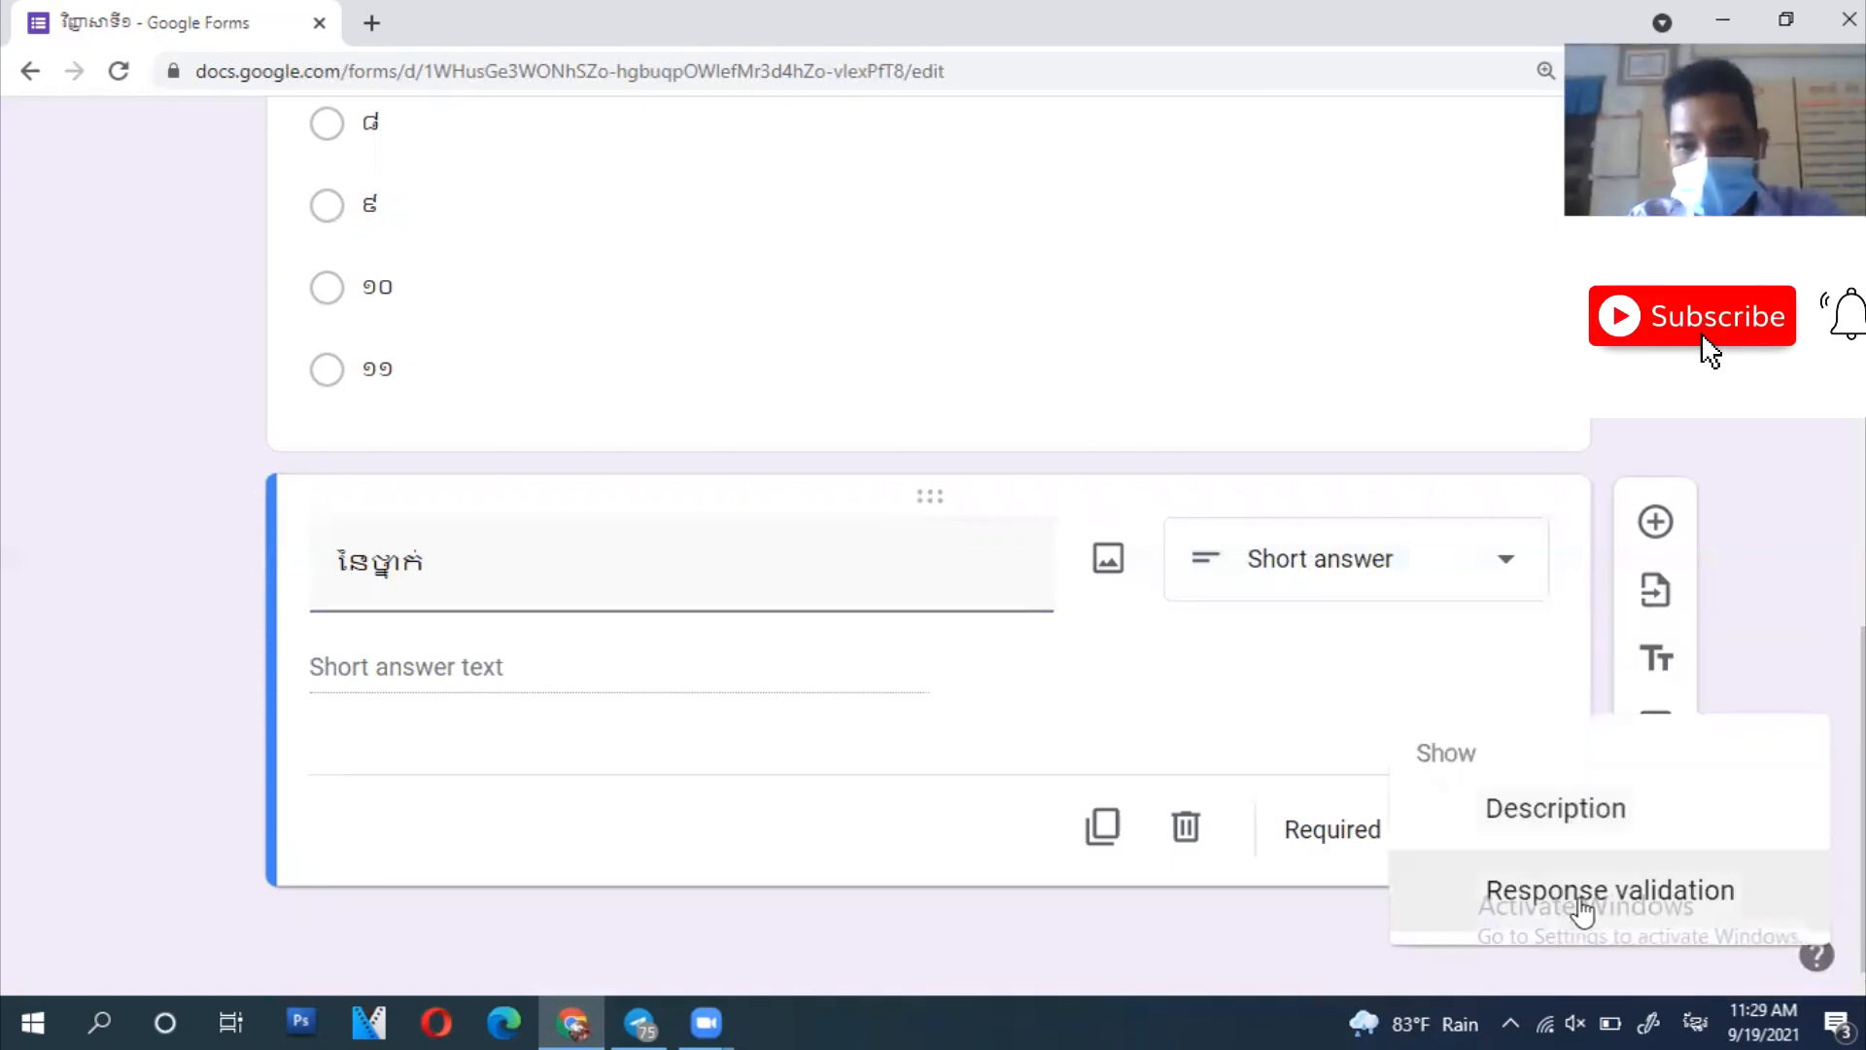
pyautogui.click(1694, 890)
pyautogui.click(541, 667)
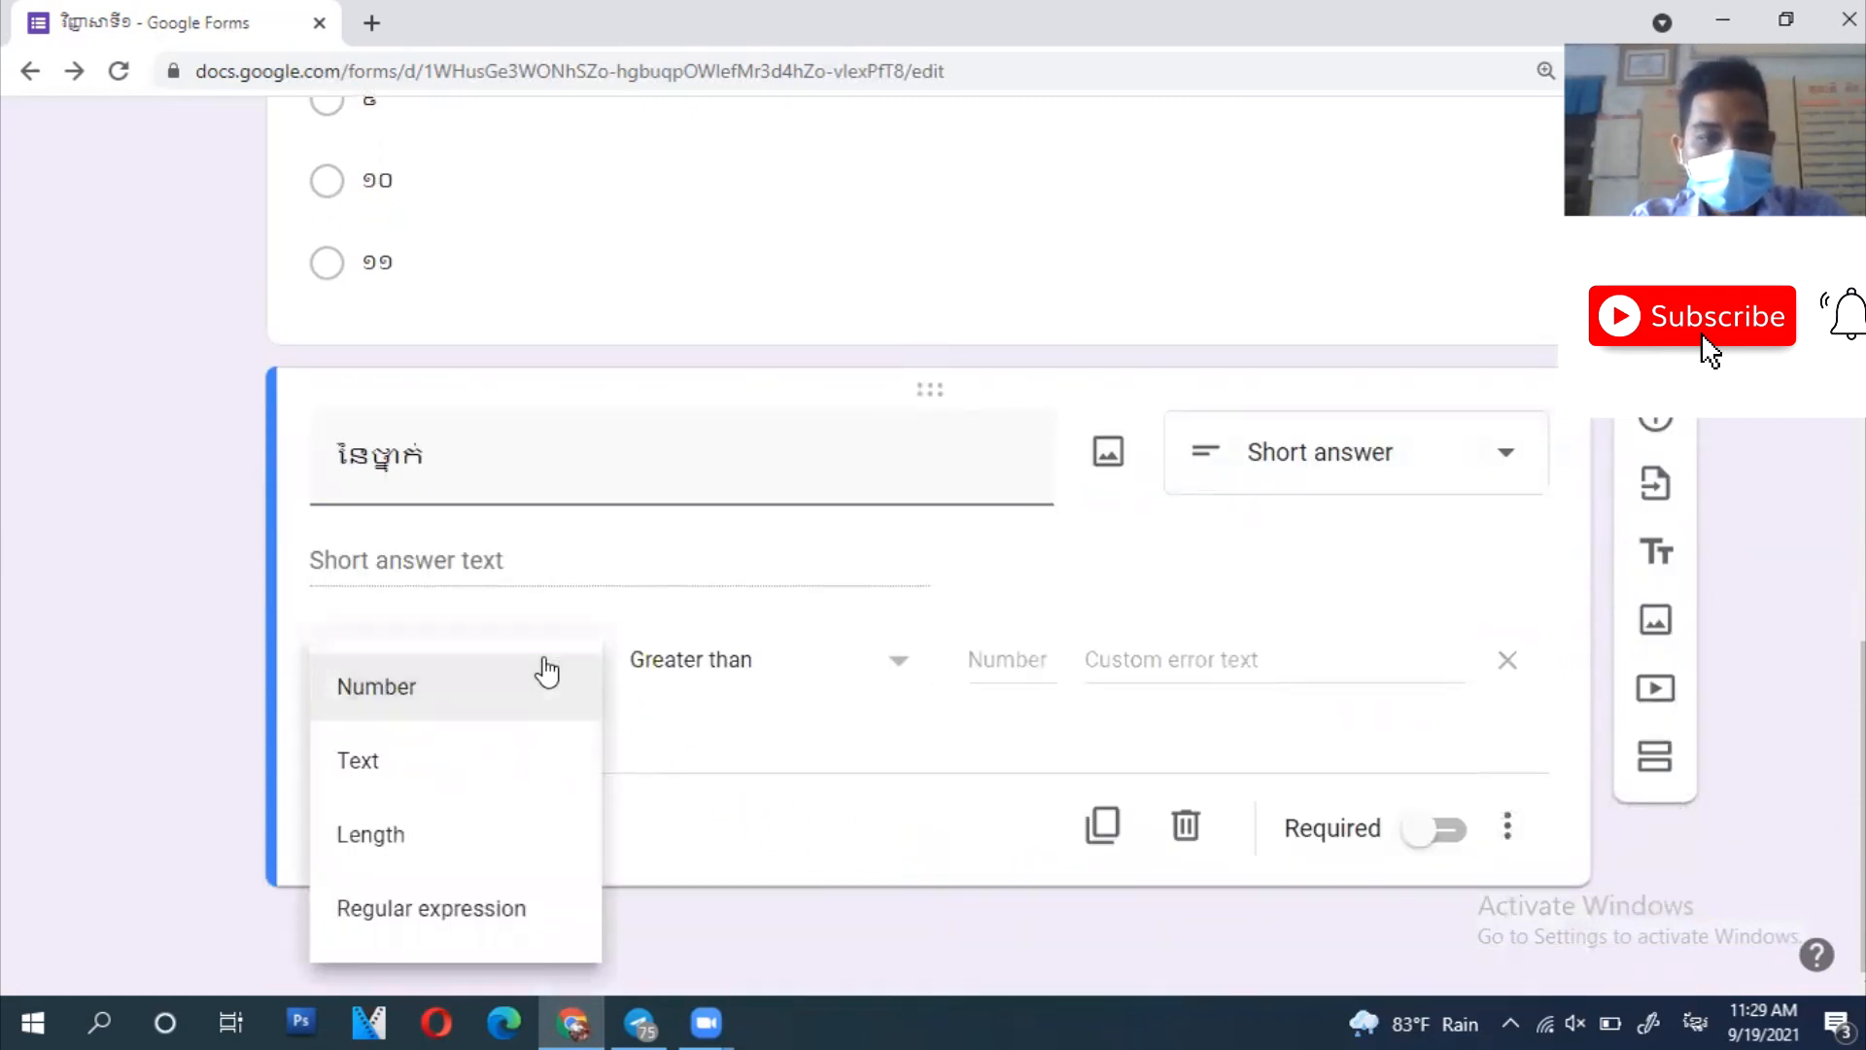
pyautogui.click(473, 847)
pyautogui.click(1033, 661)
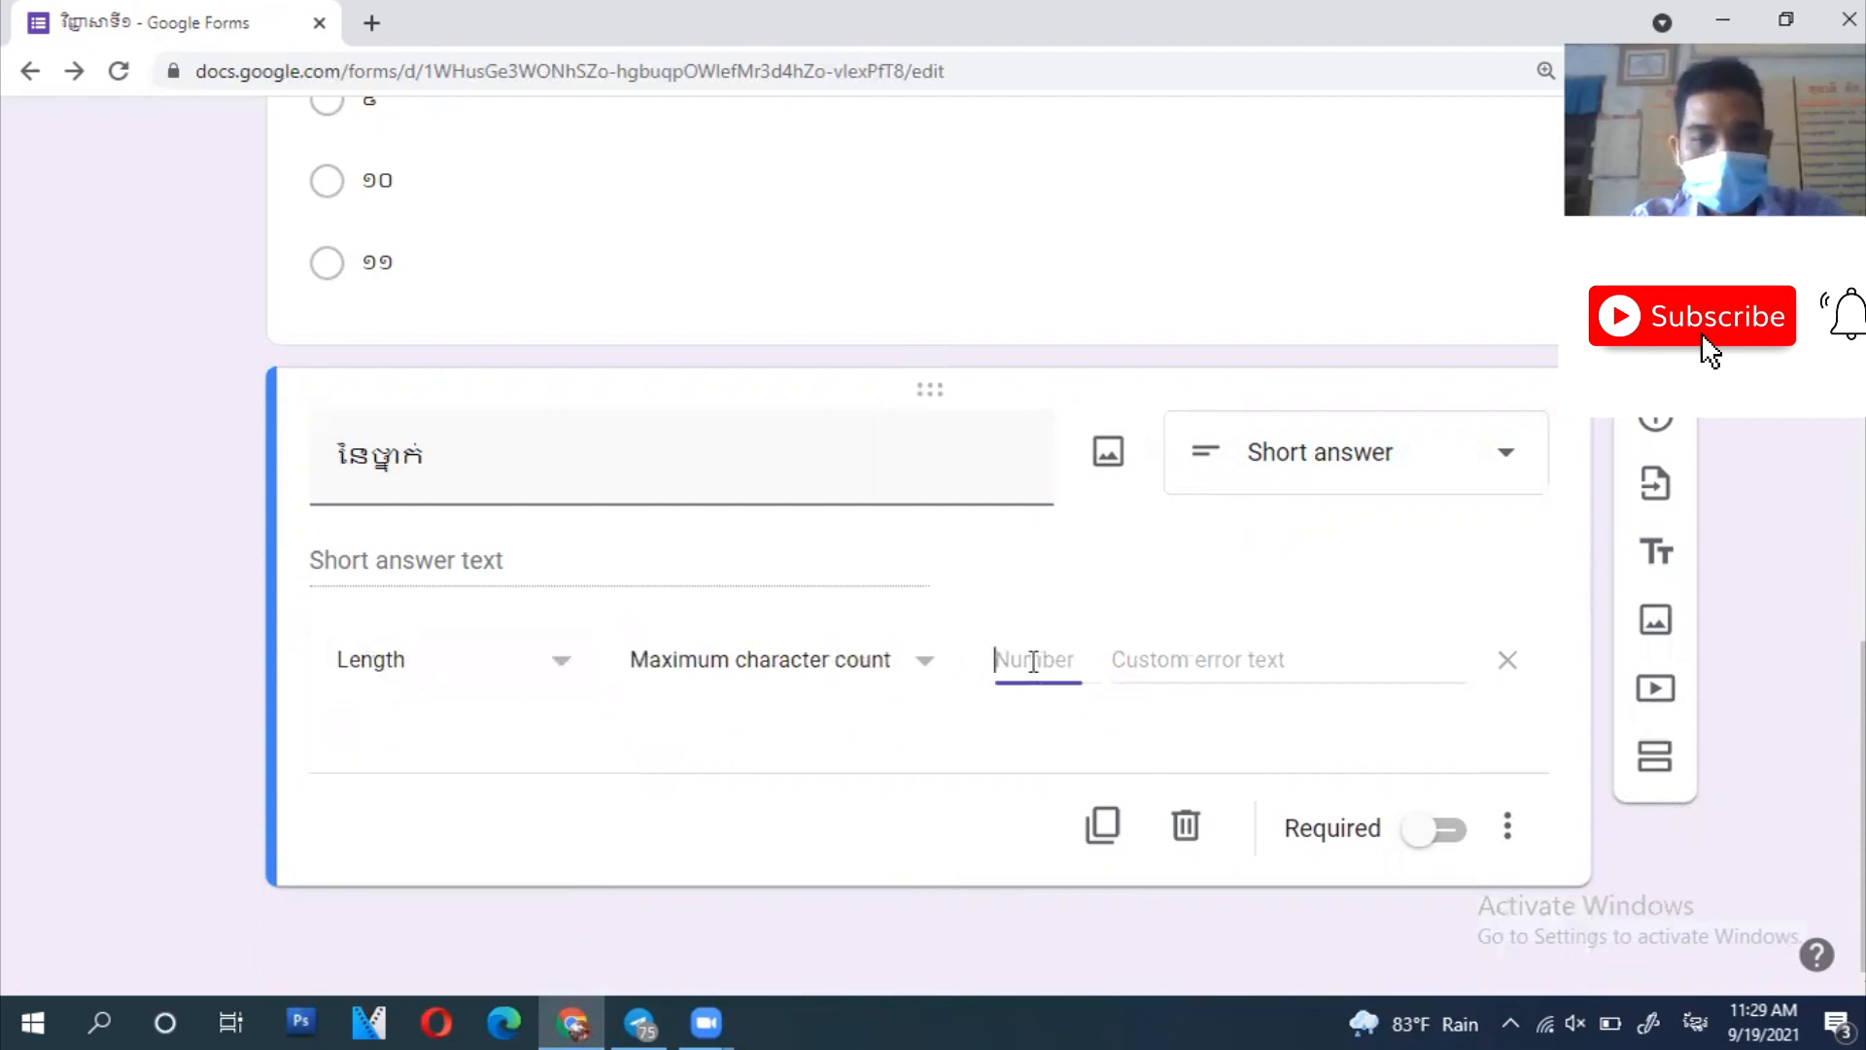
pyautogui.write('១')
pyautogui.press('BackSpace')
pyautogui.hotkey('alt', 'shift')
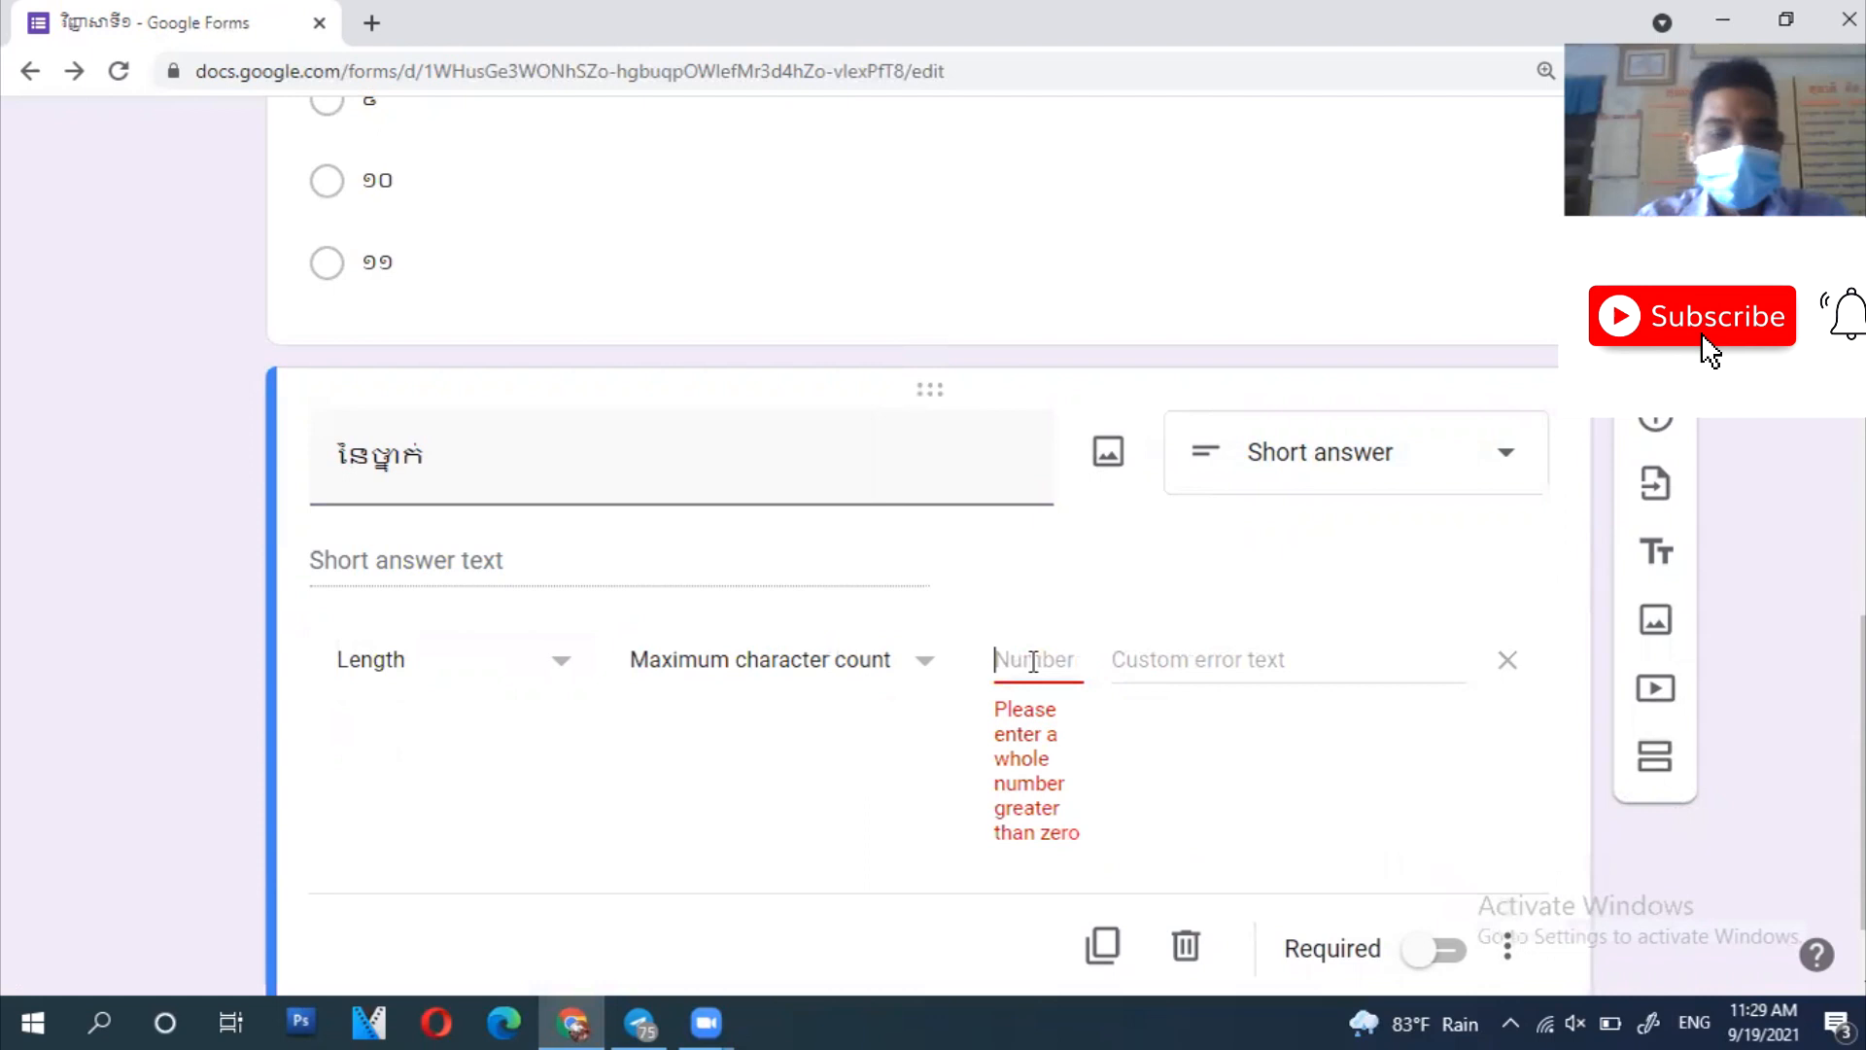
pyautogui.write('1')
pyautogui.click(998, 739)
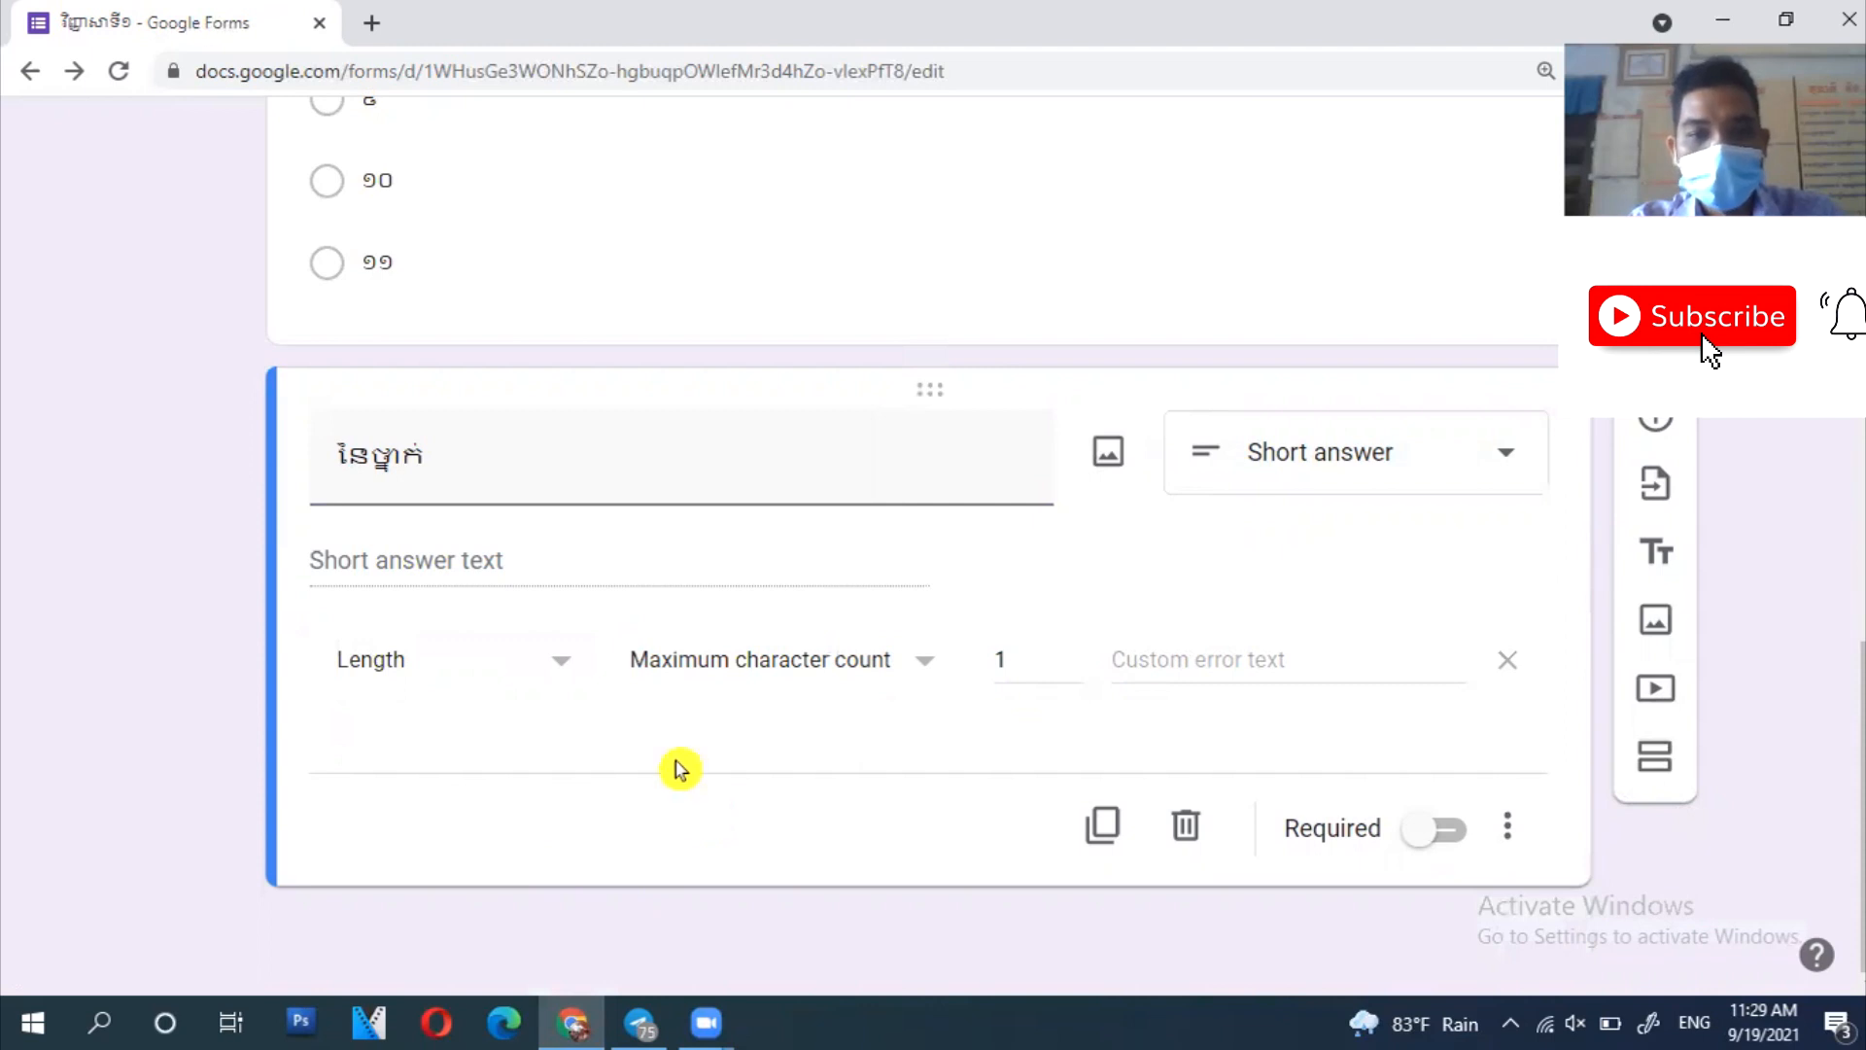
pyautogui.doubleClick(1006, 660)
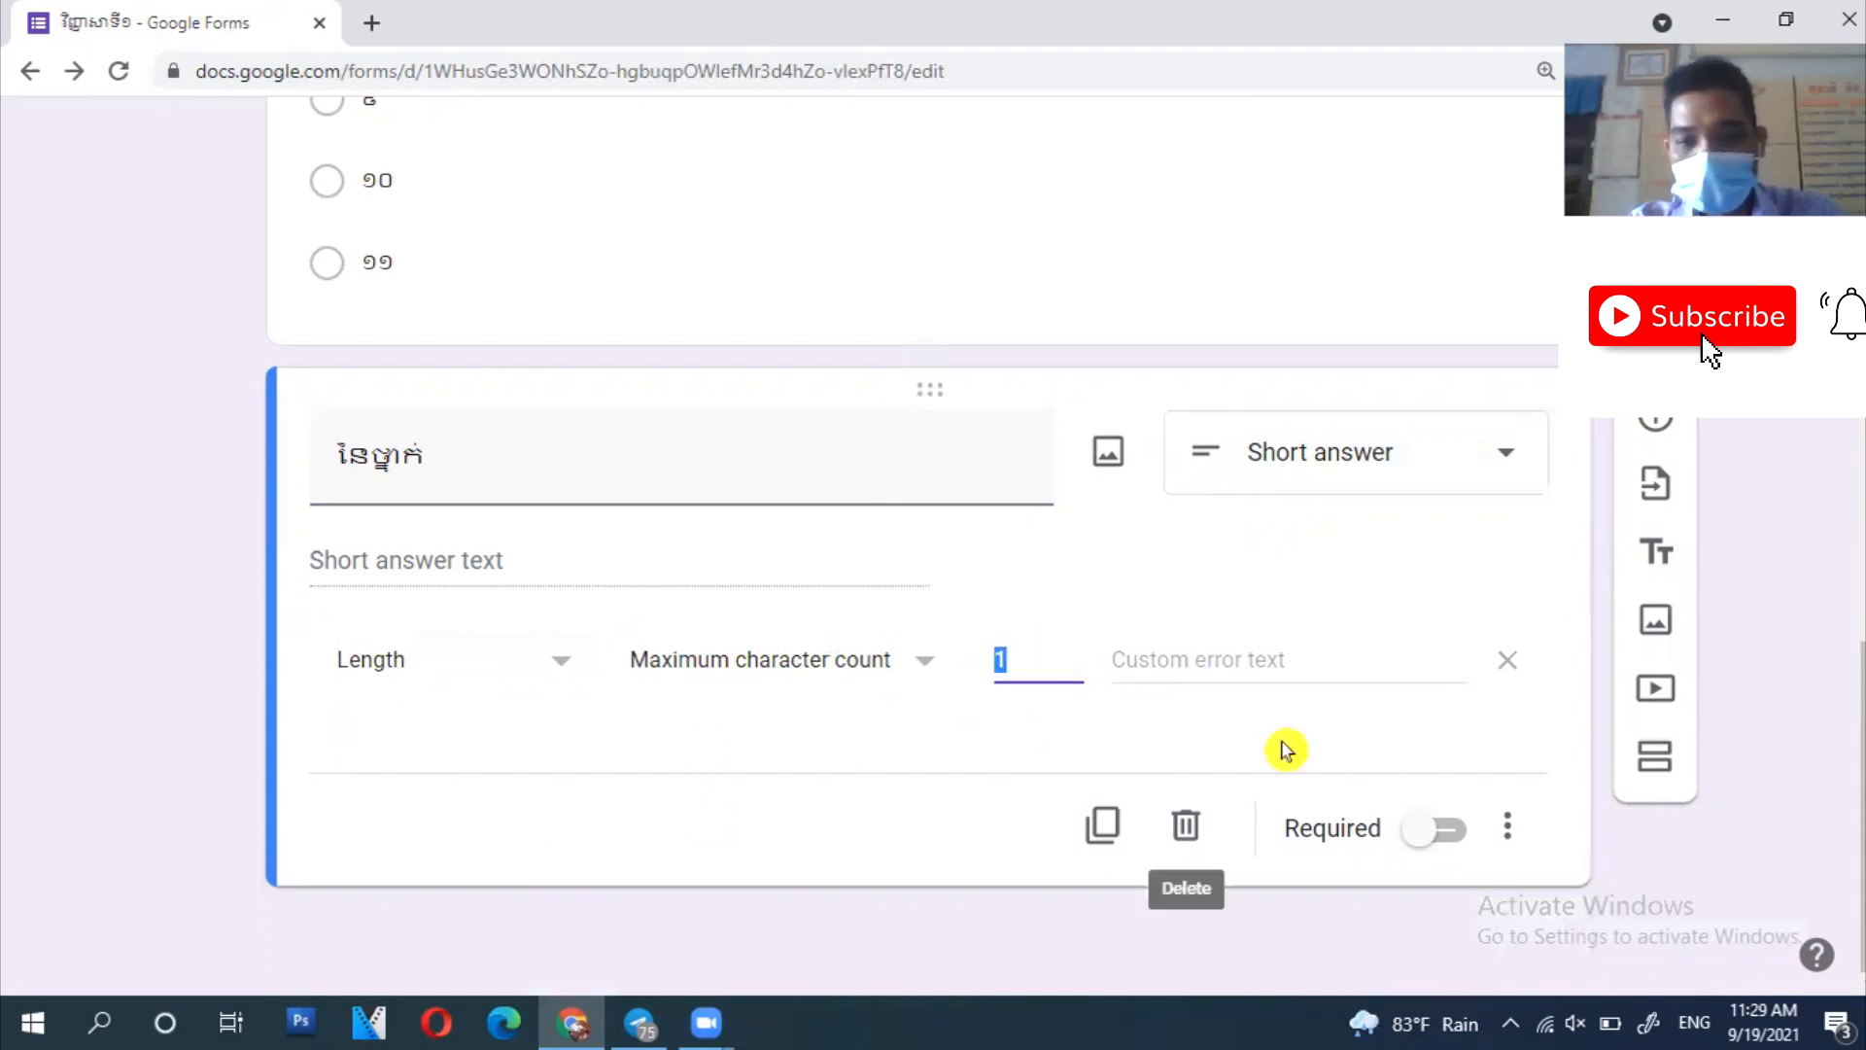
pyautogui.click(668, 760)
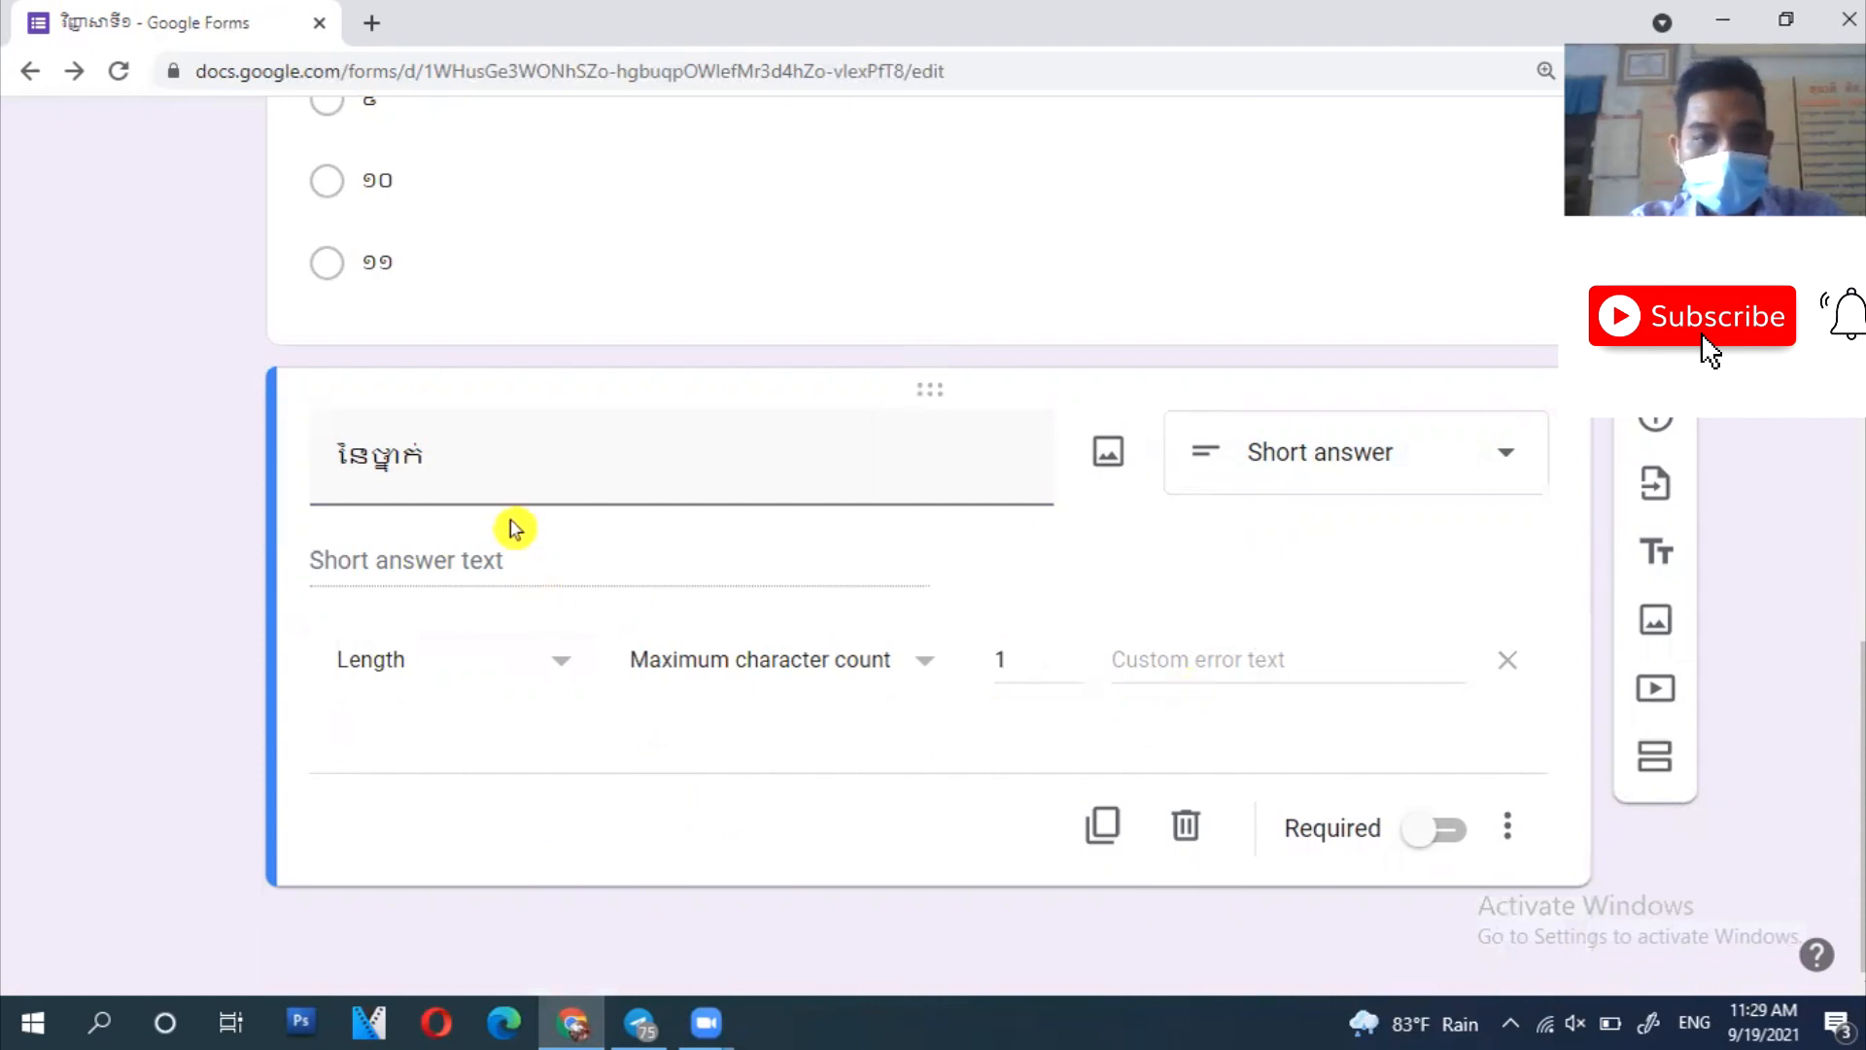
# - Add the description ចូរបញ្ចូលតែមួយតួអក្សរ ឧទាហរណ៍ A,B,C,... and select that text
pyautogui.click(1513, 831)
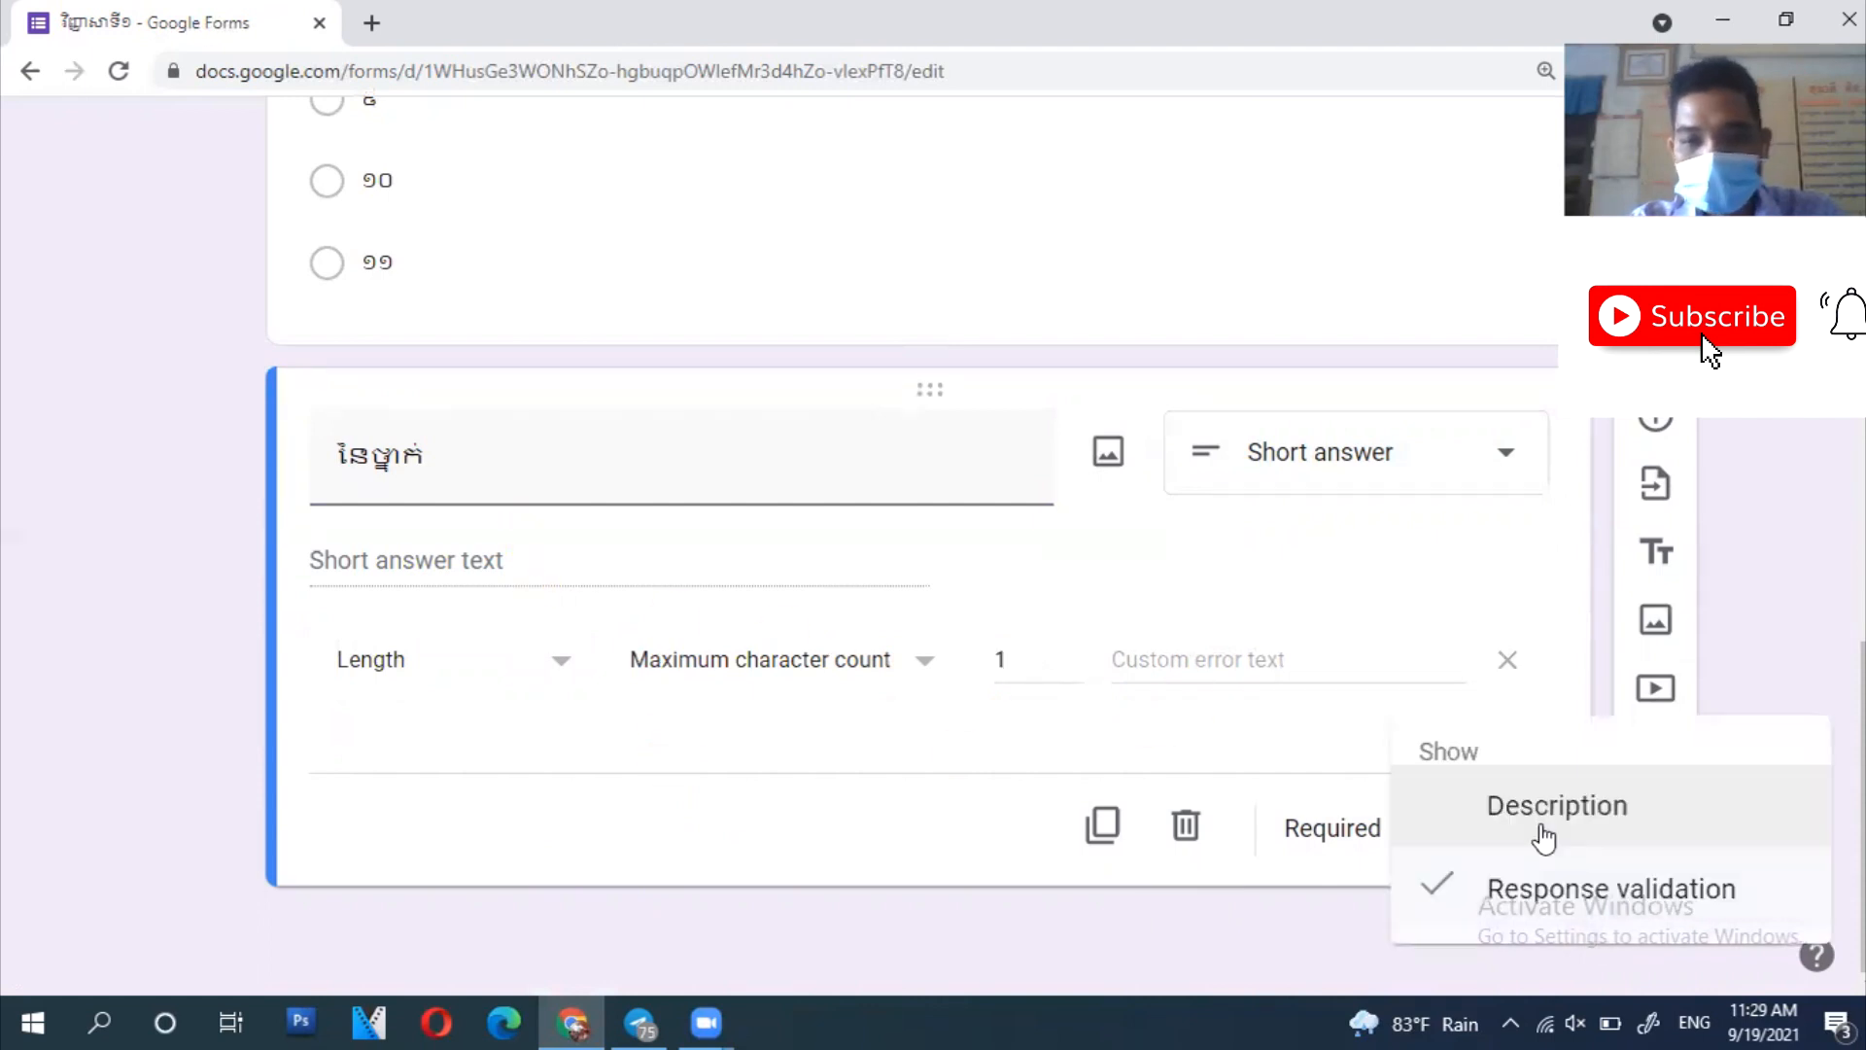
pyautogui.click(1593, 811)
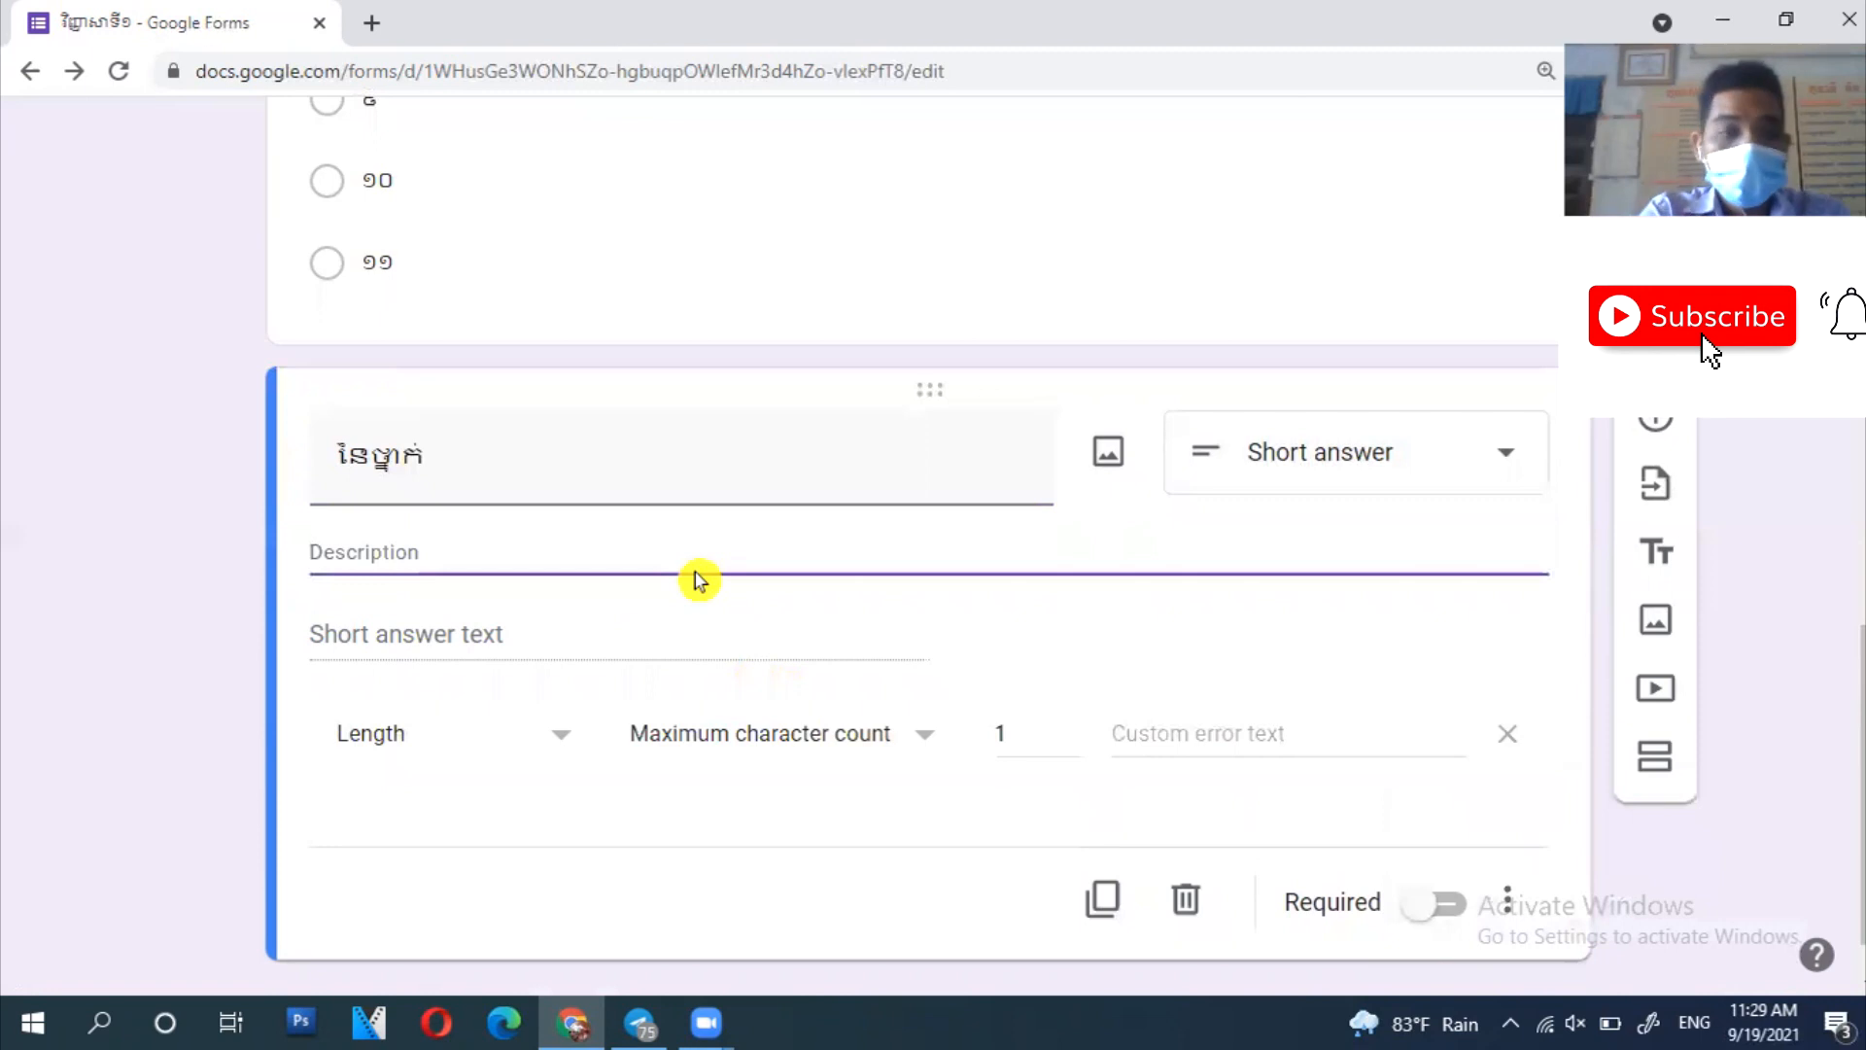
pyautogui.write('c')
pyautogui.press('BackSpace')
pyautogui.hotkey('alt', 'shift')
pyautogui.write('ចូរបញ្ច')
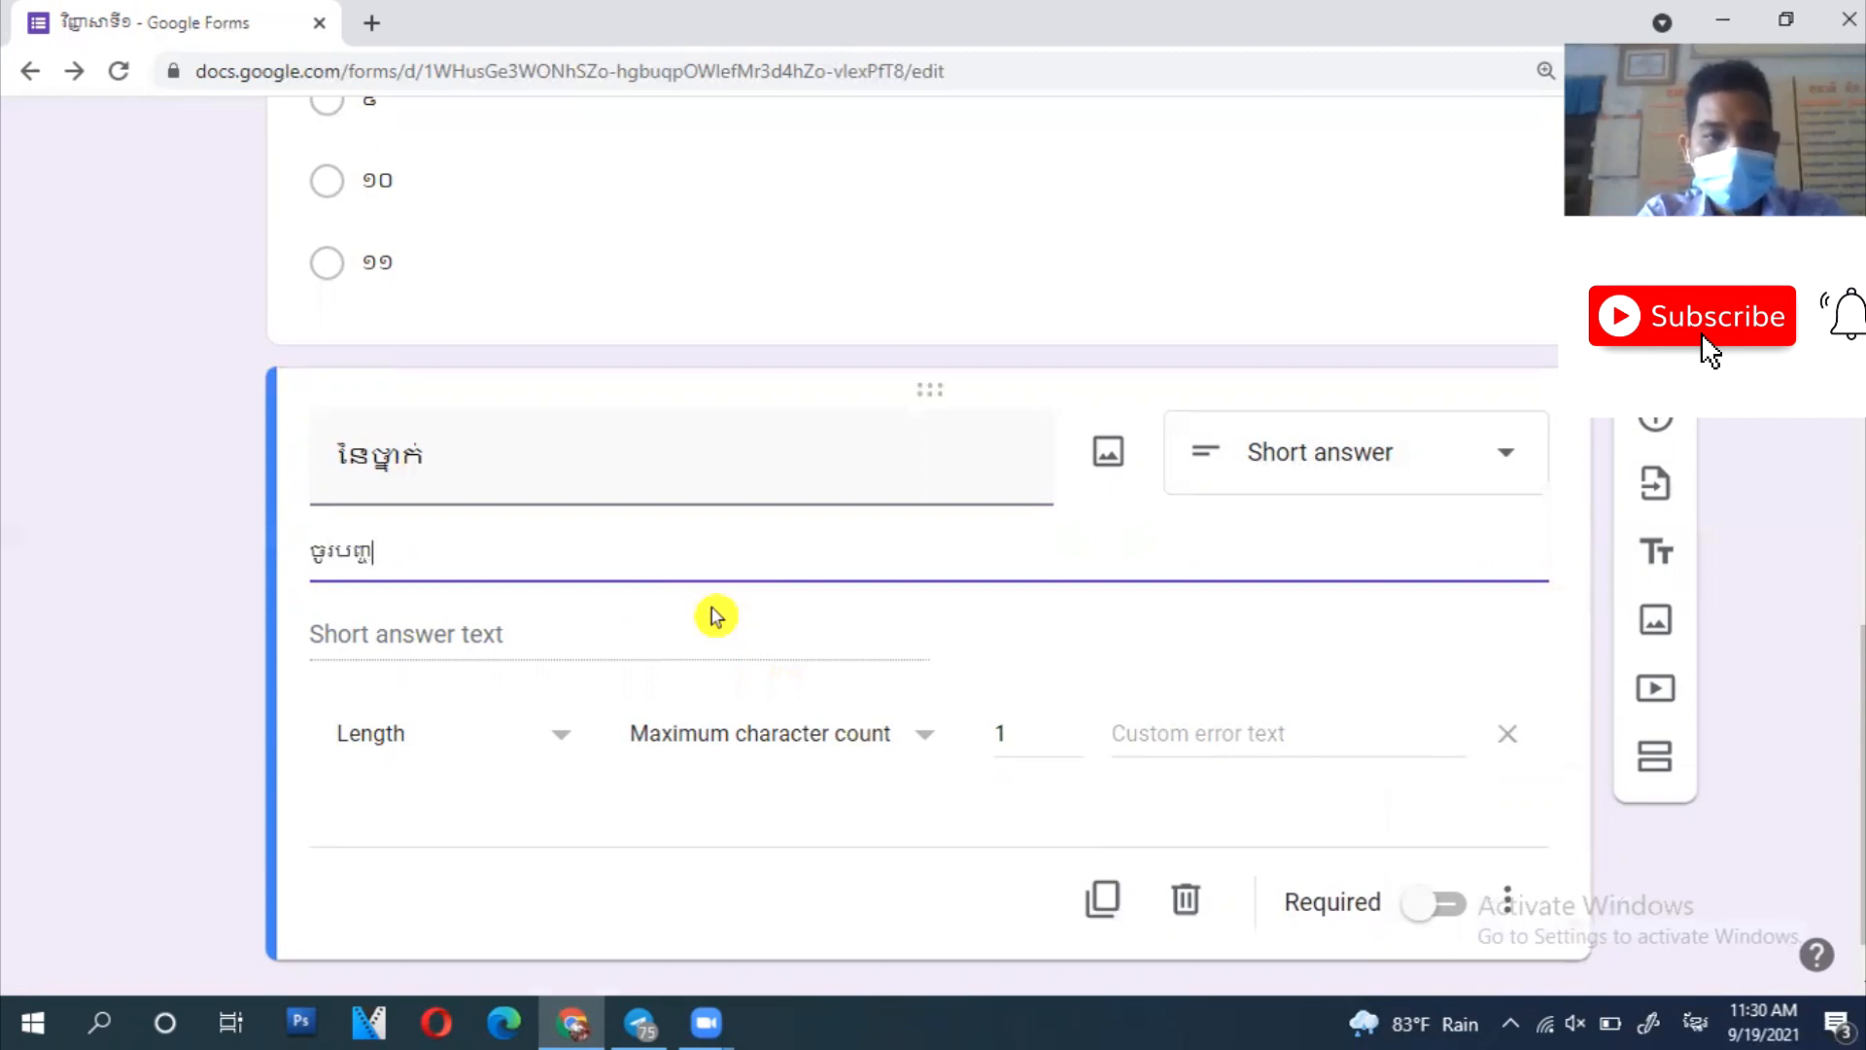
pyautogui.write('ូលតែមួយគ')
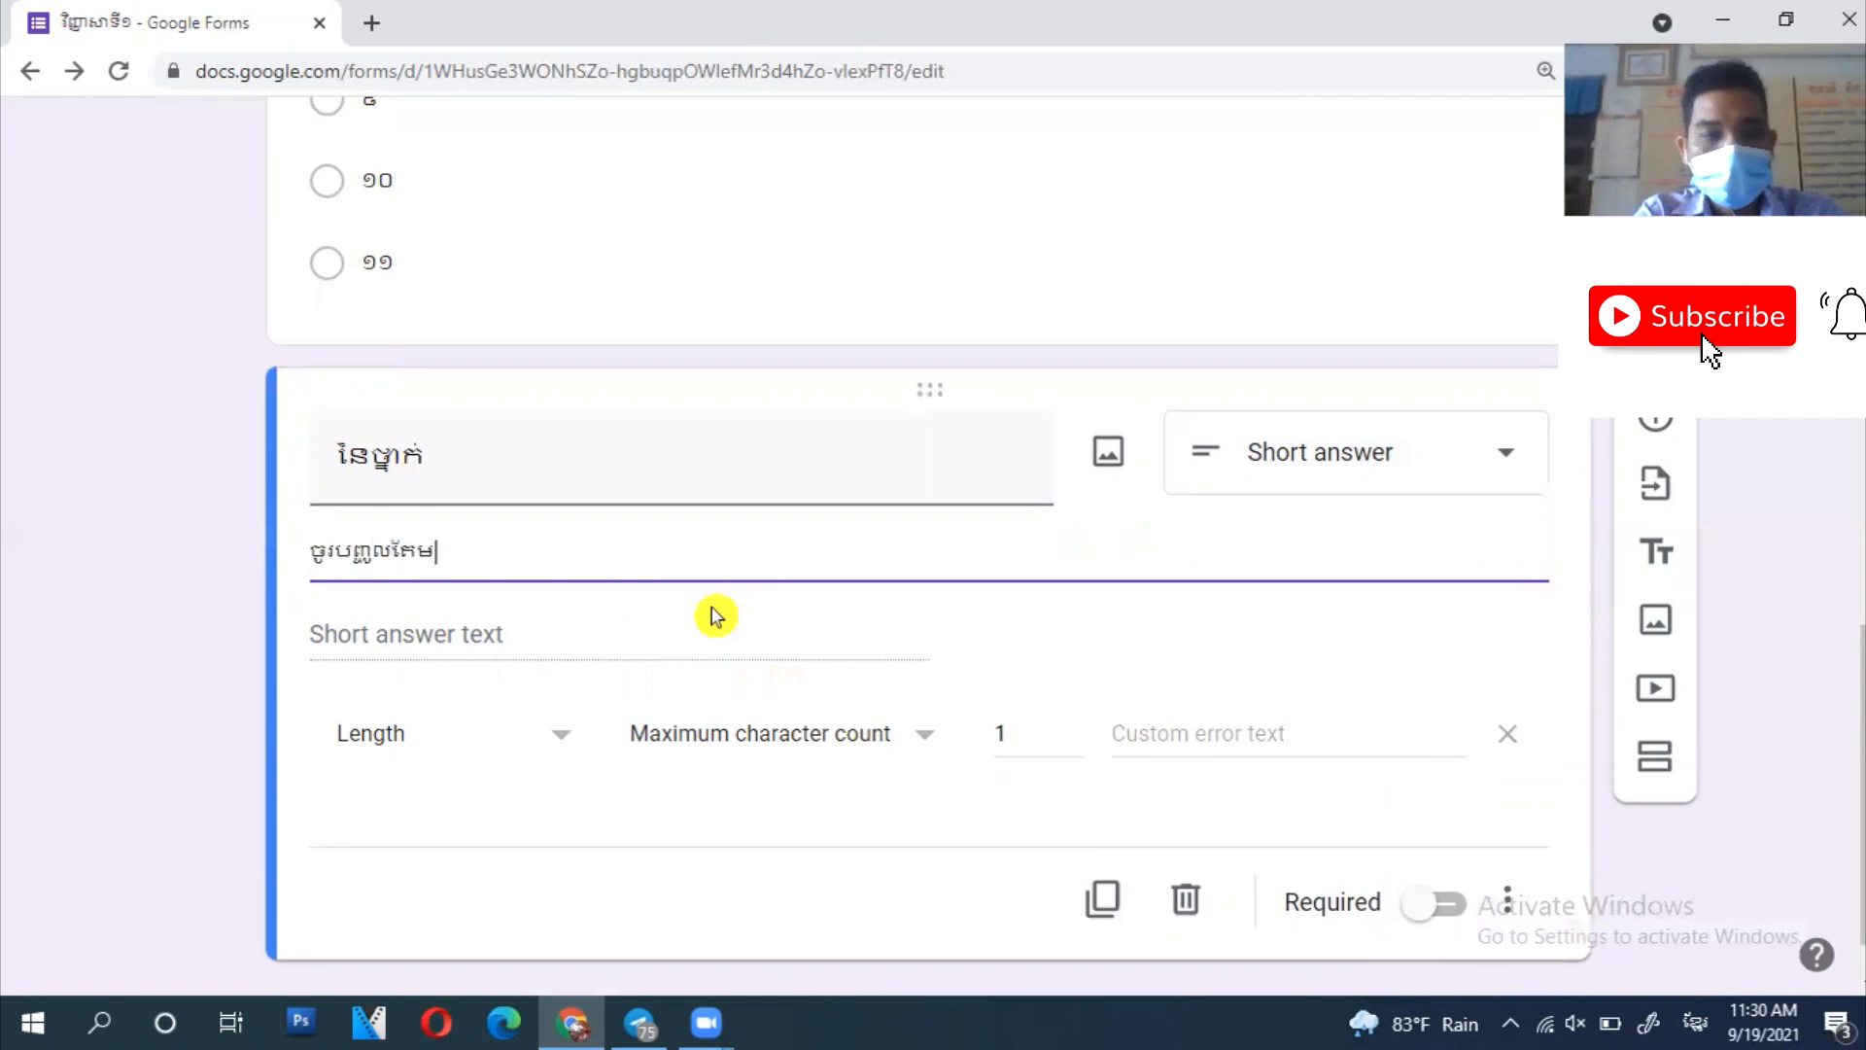
pyautogui.write('ួអក្សរ ')
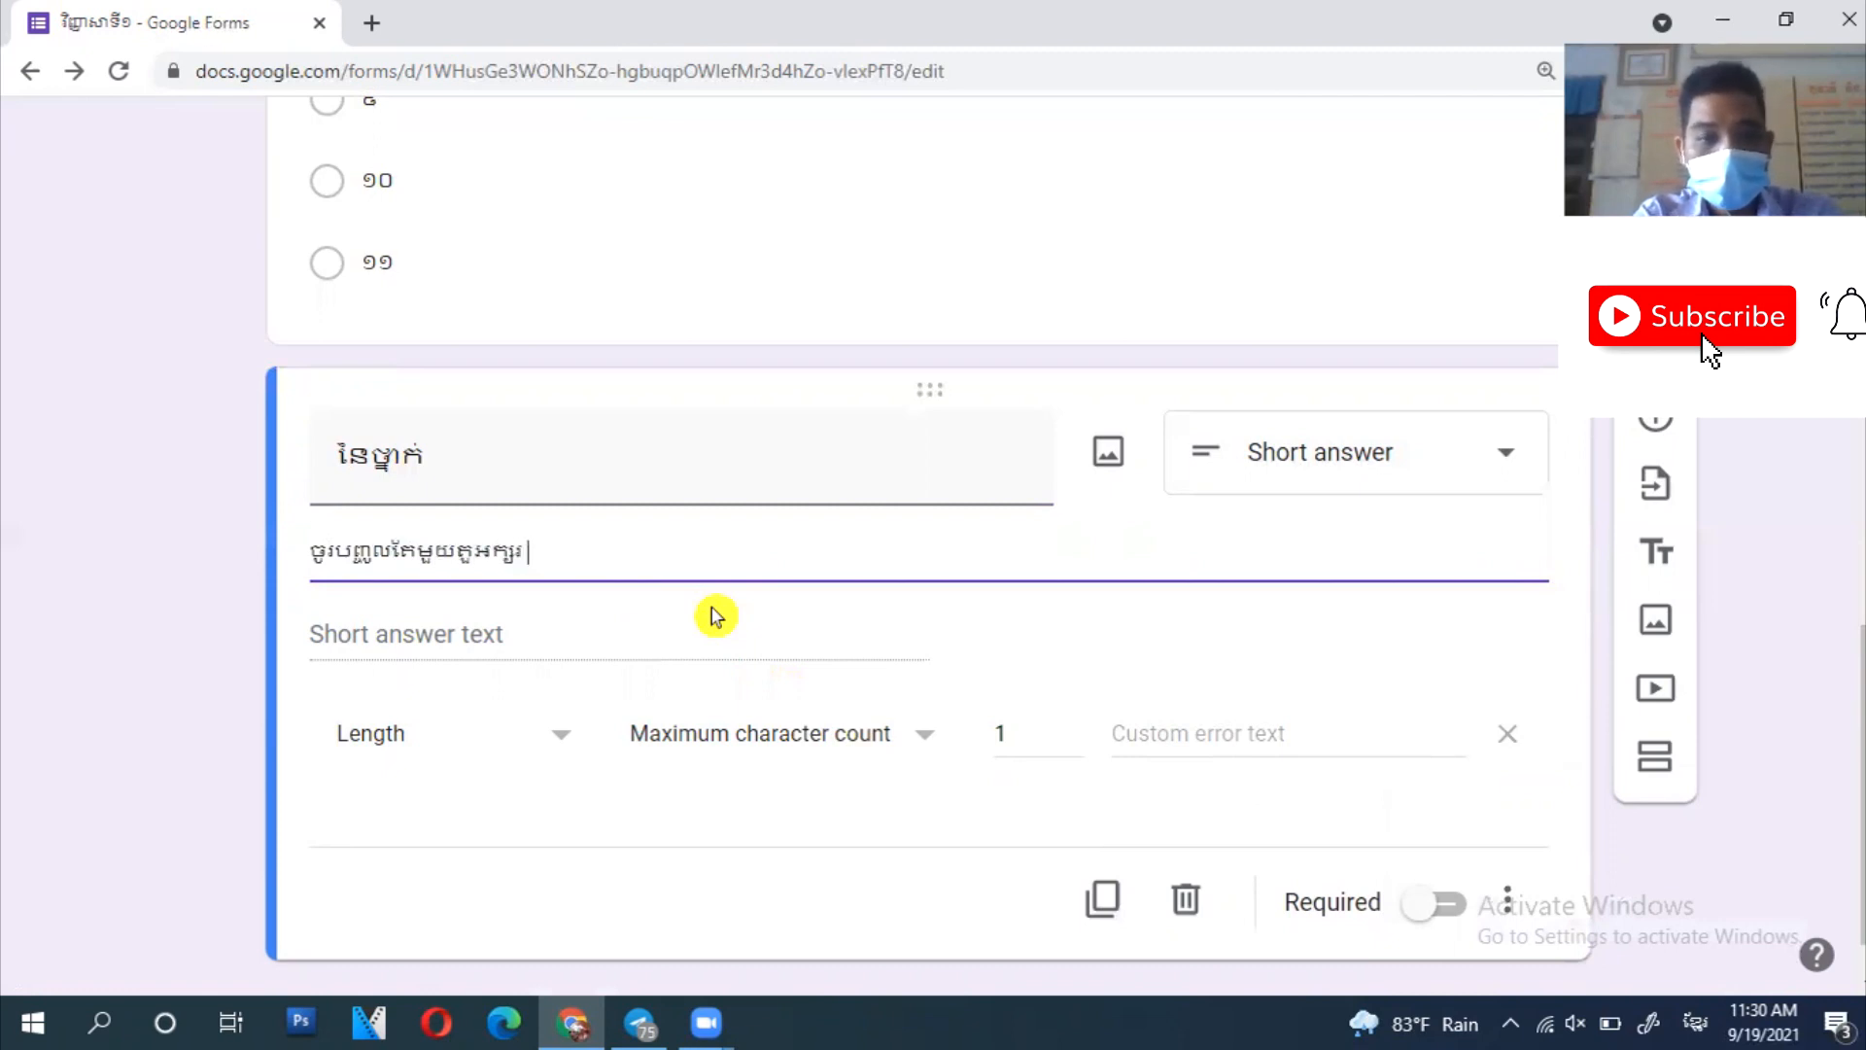
pyautogui.write('ឧទាហរណ៍ A,B,C,,..')
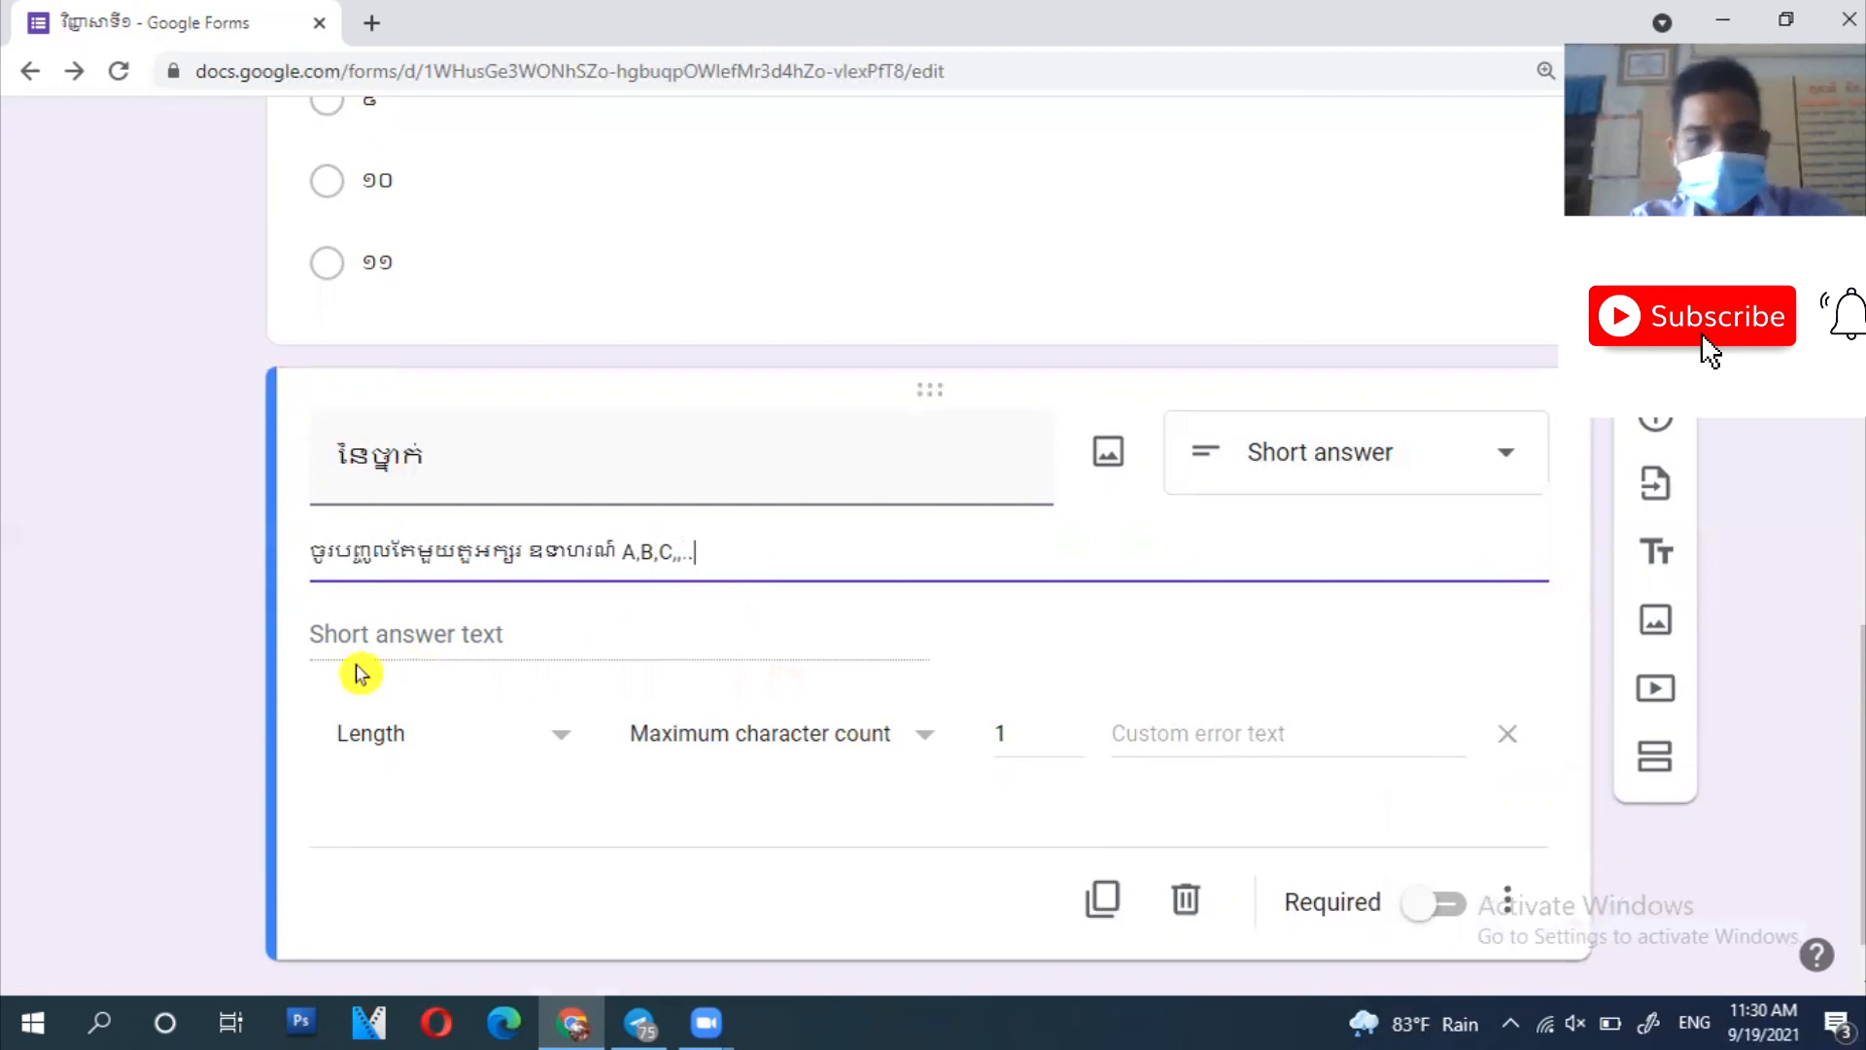
pyautogui.moveTo(772, 551); pyautogui.dragTo(291, 612)
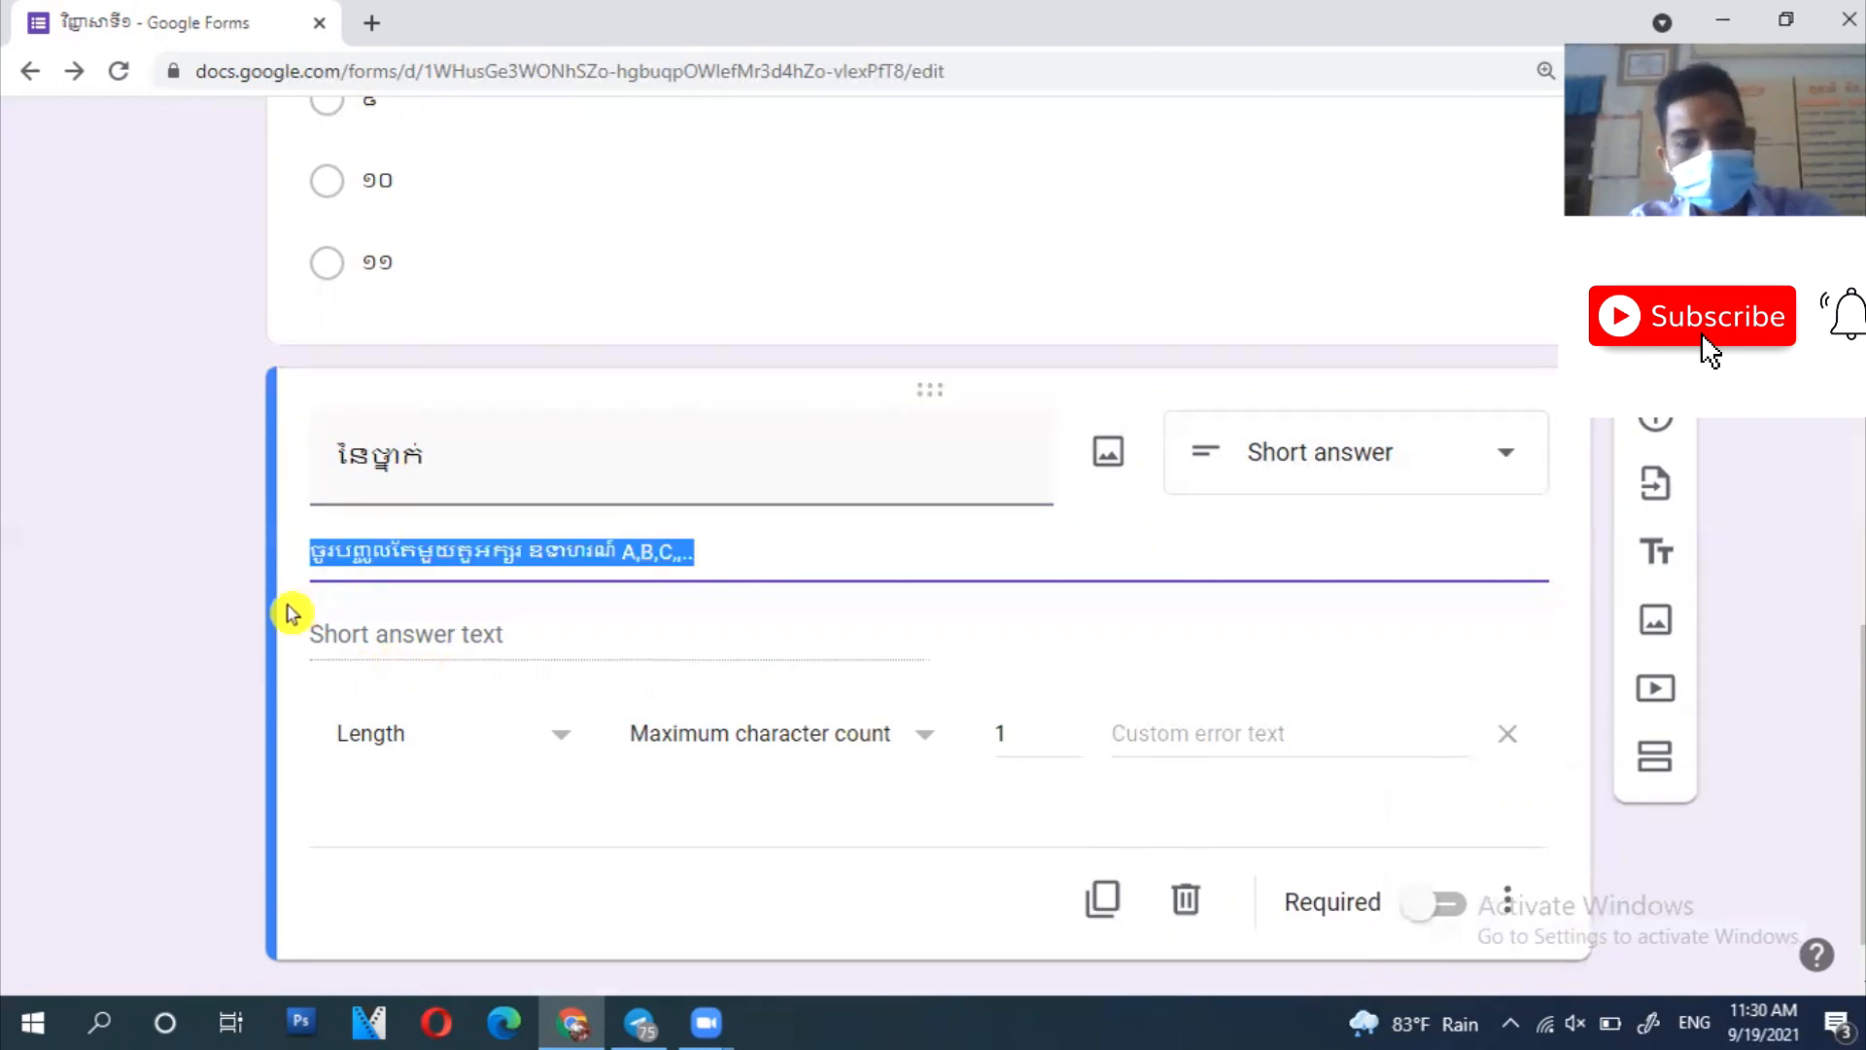
# - Paste the one-letter instruction as the custom error text and switch on Required
pyautogui.click(1305, 734)
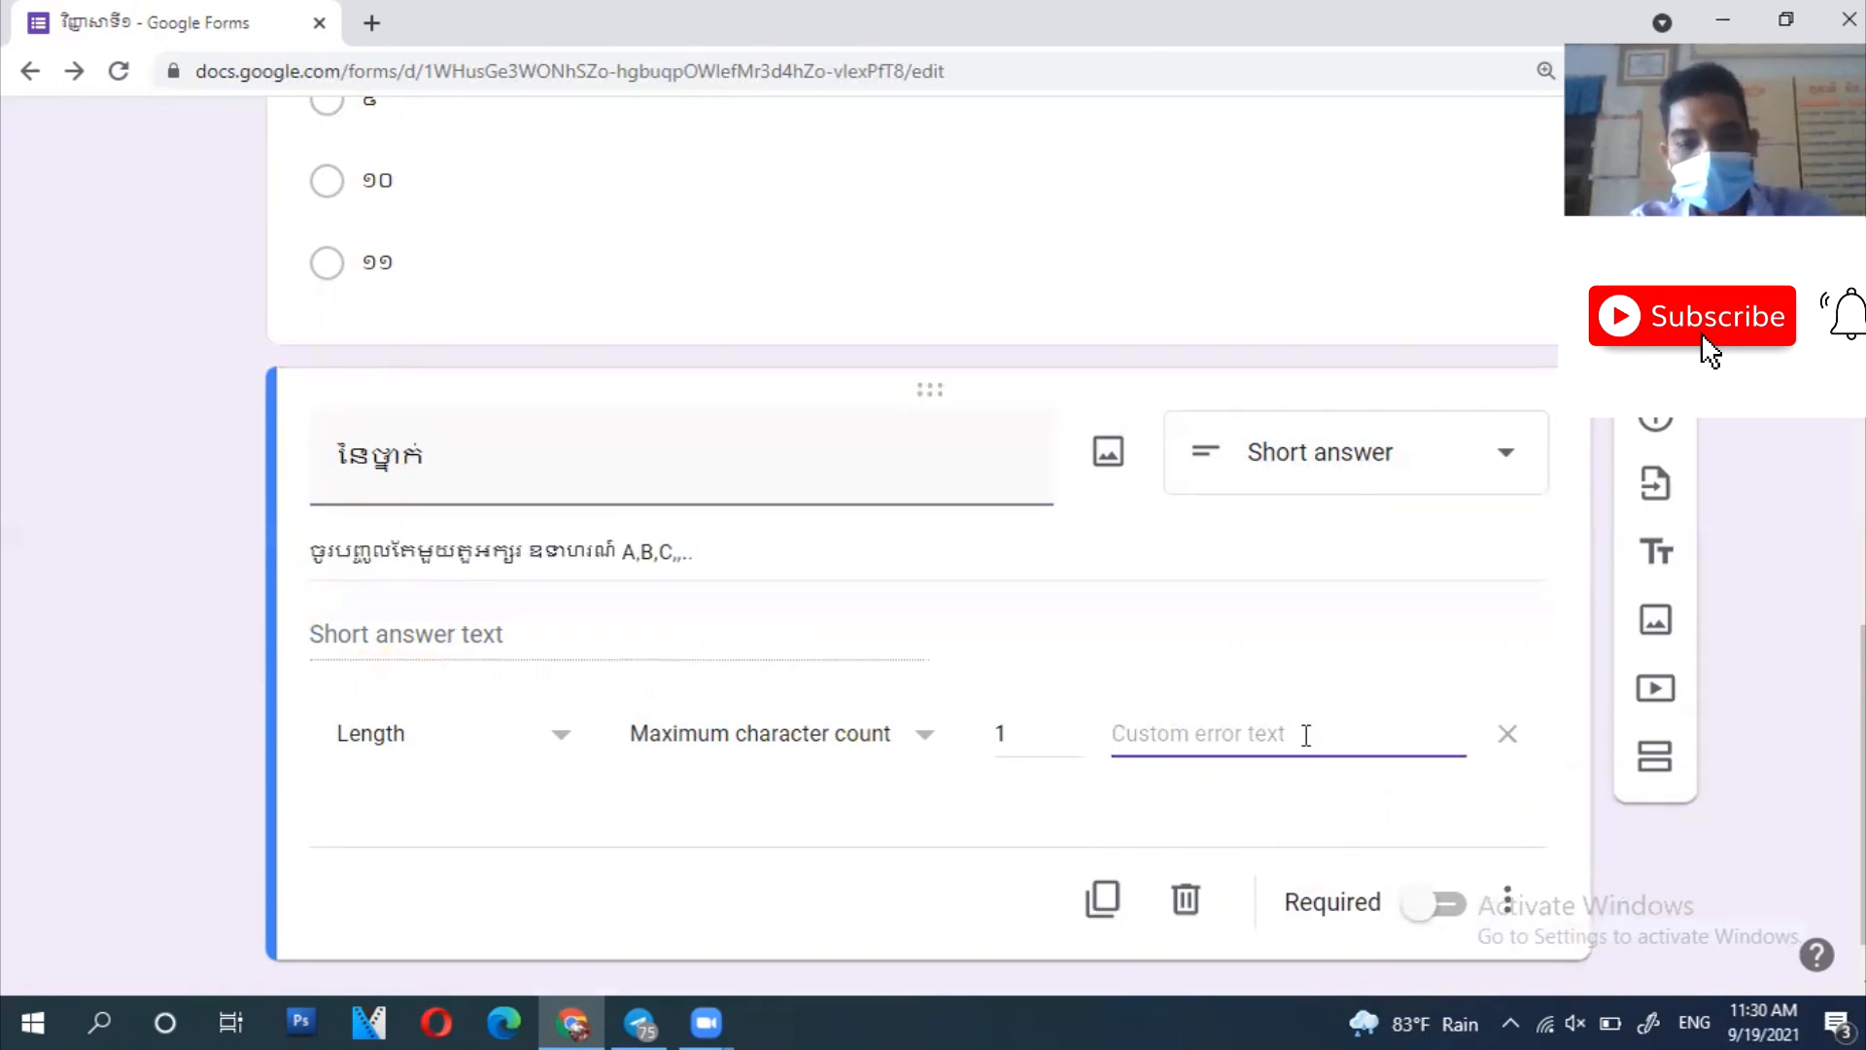
pyautogui.write('ចូរបញ្ចូលតែមួយតួអក្សរ ឧទាហរណ៍ A,B,C,..')
pyautogui.click(1448, 906)
pyautogui.scroll(15, 1670, 924)
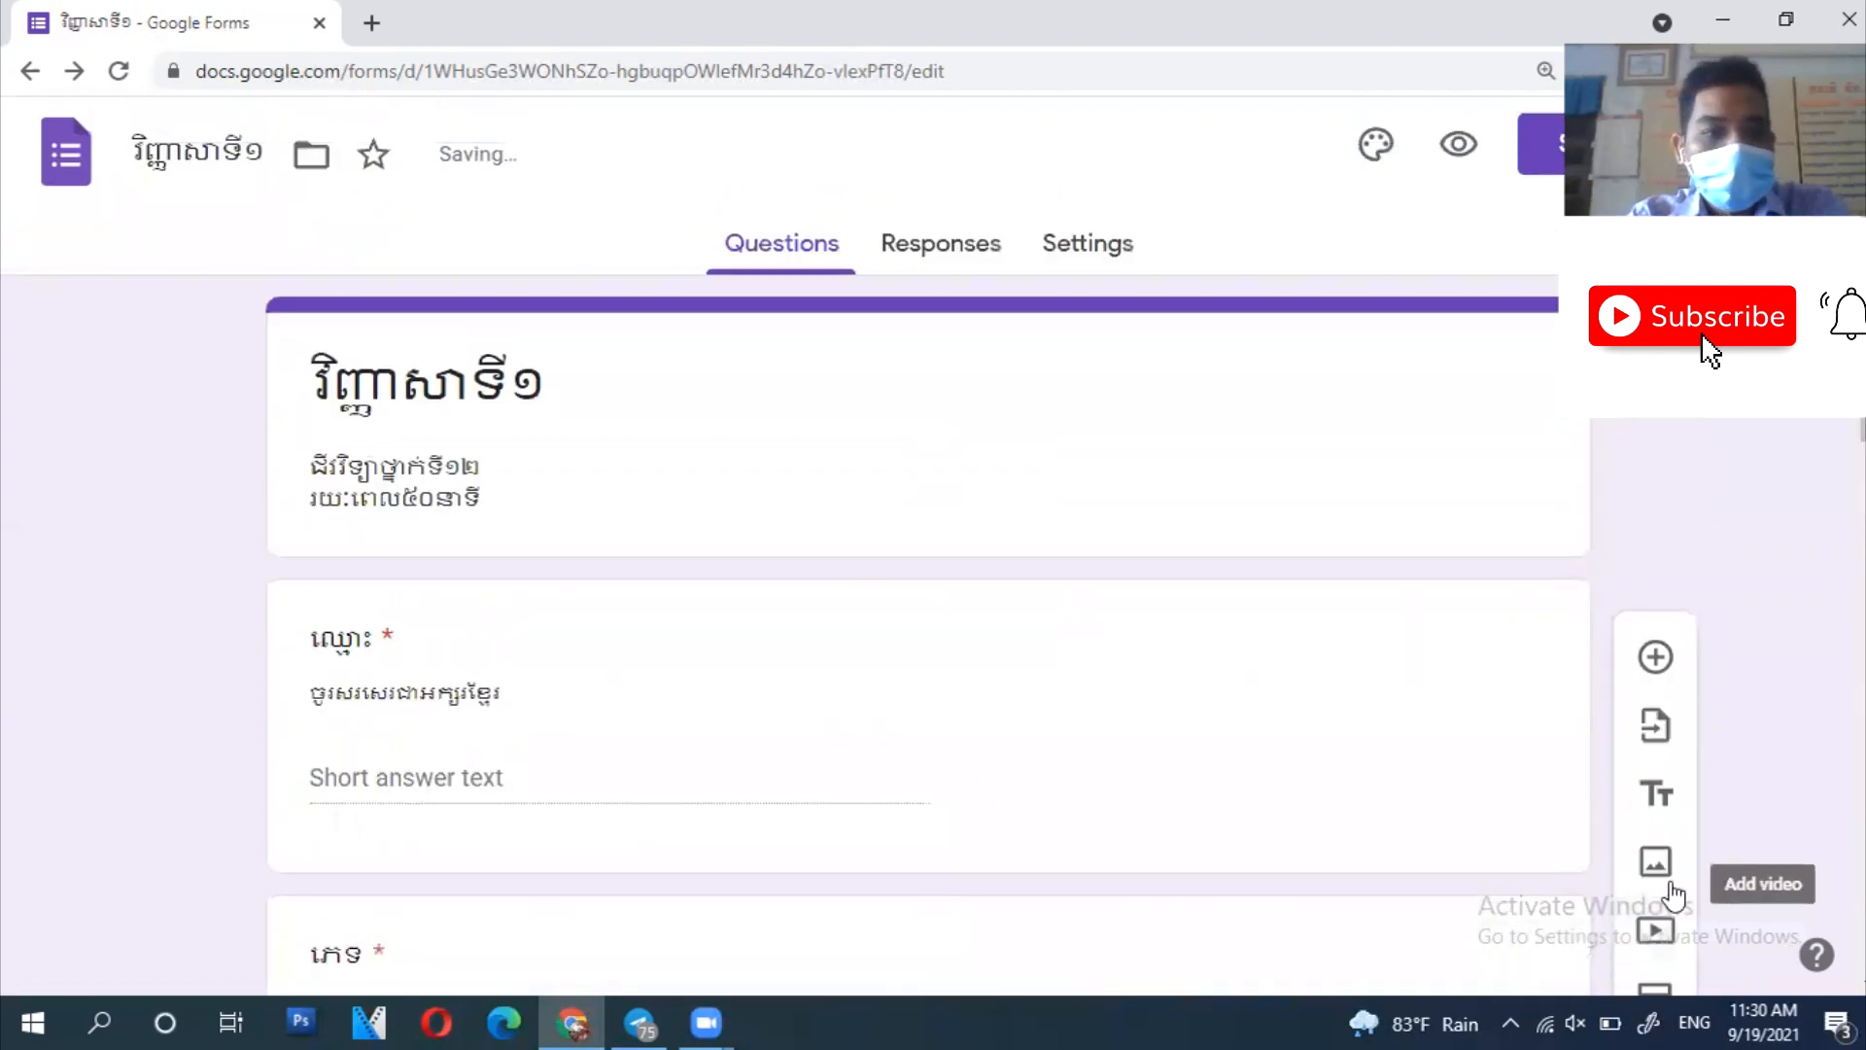
pyautogui.scroll(-4, 571, 574)
pyautogui.scroll(-7, 347, 494)
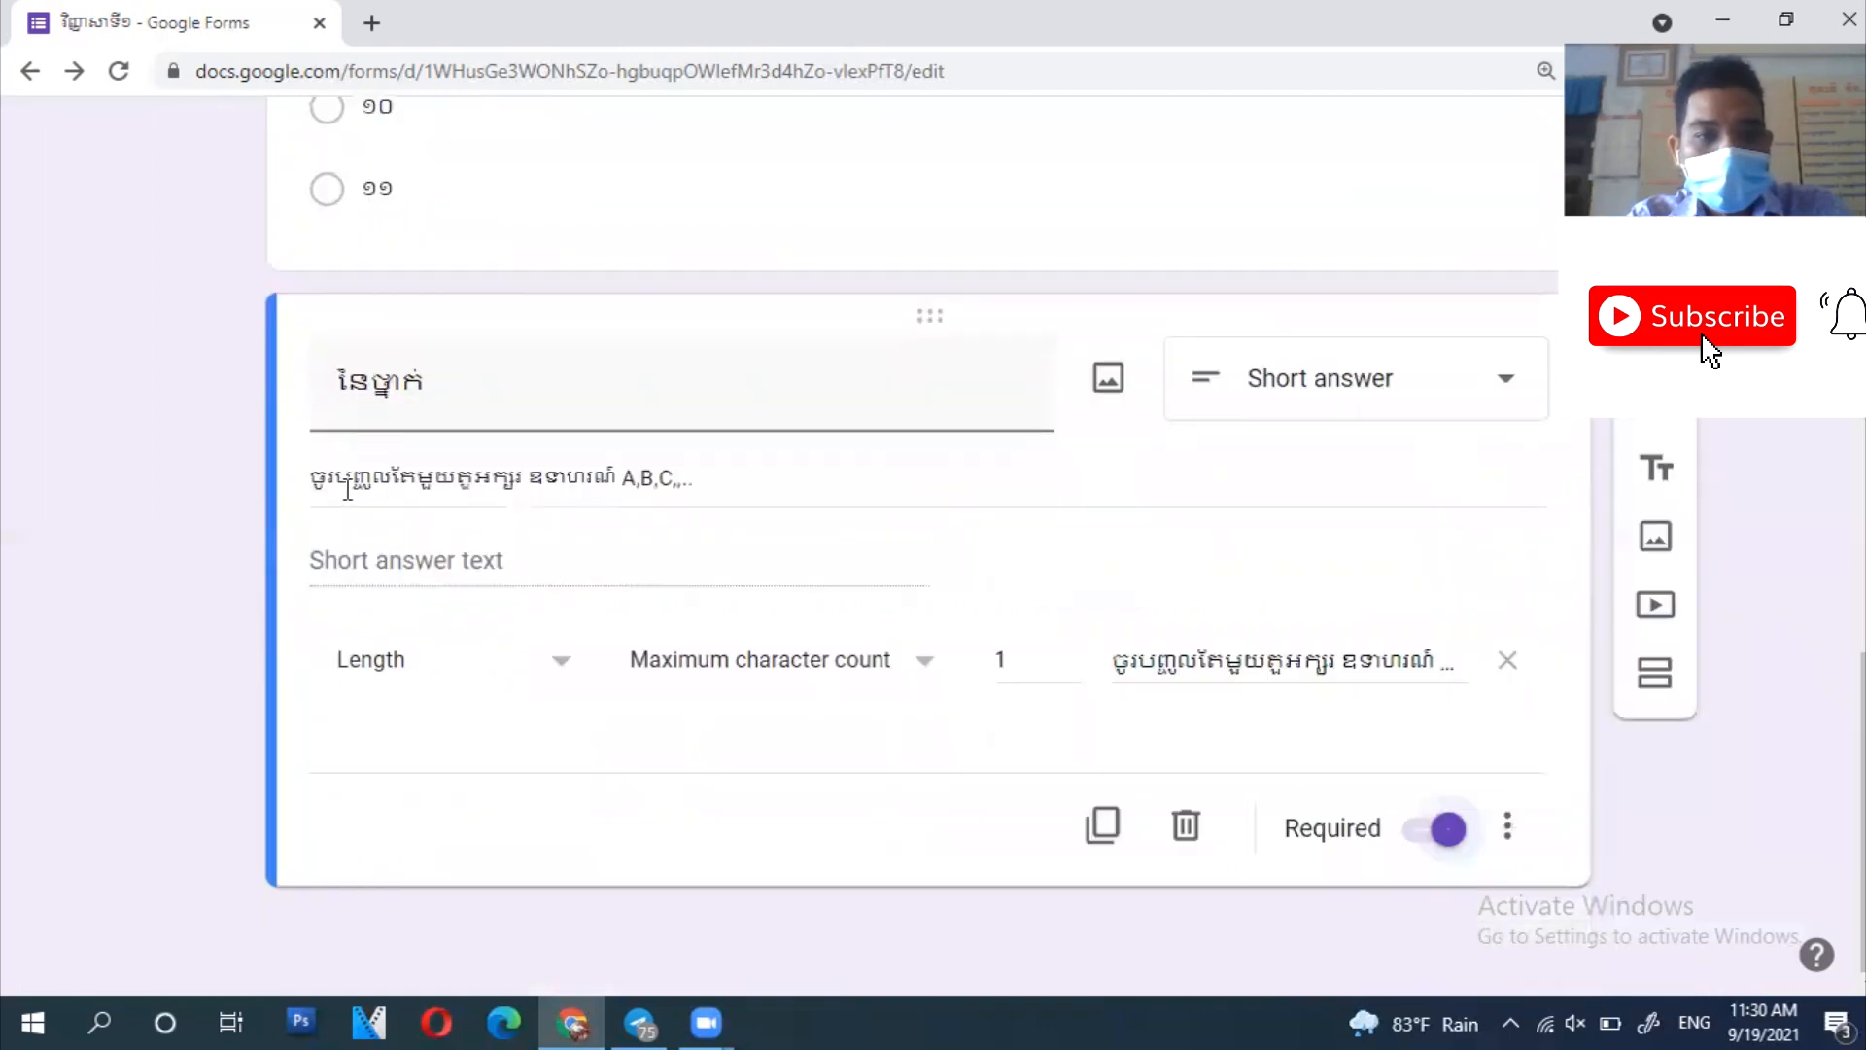
pyautogui.scroll(6, 347, 494)
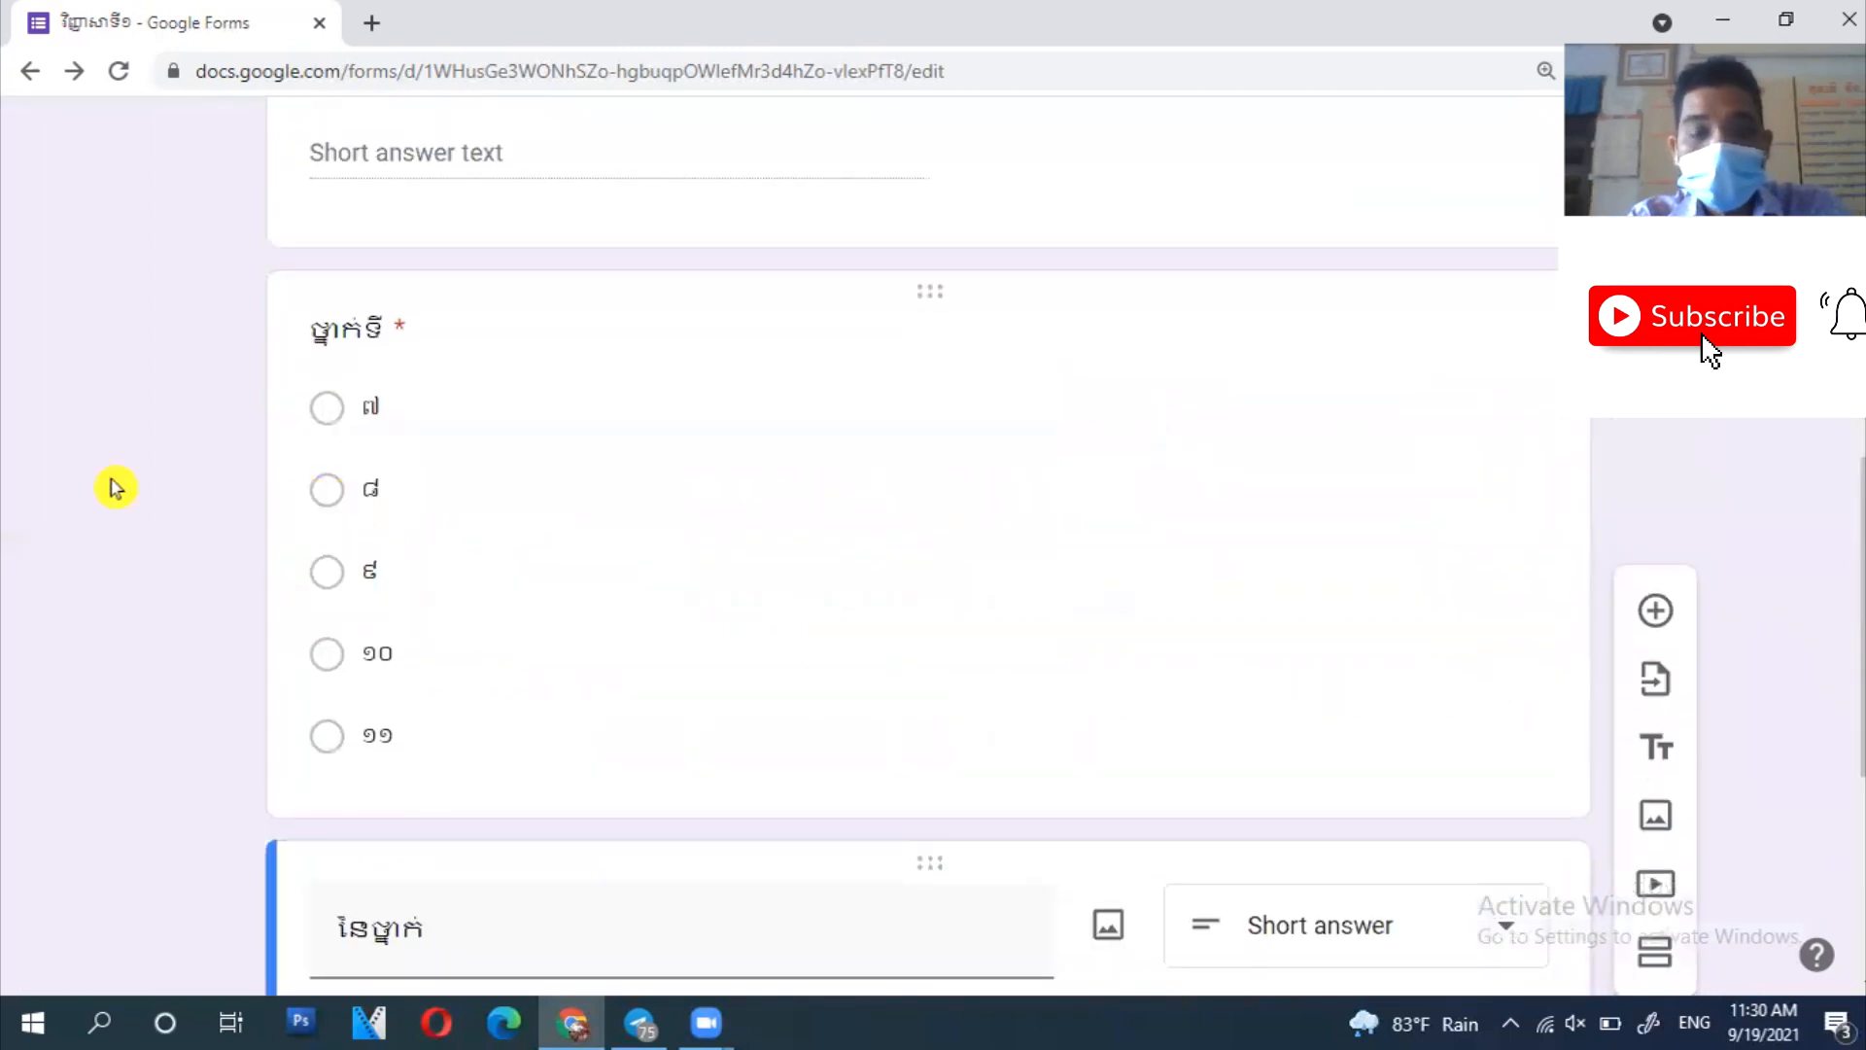
pyautogui.scroll(5, 105, 474)
pyautogui.scroll(3, 105, 474)
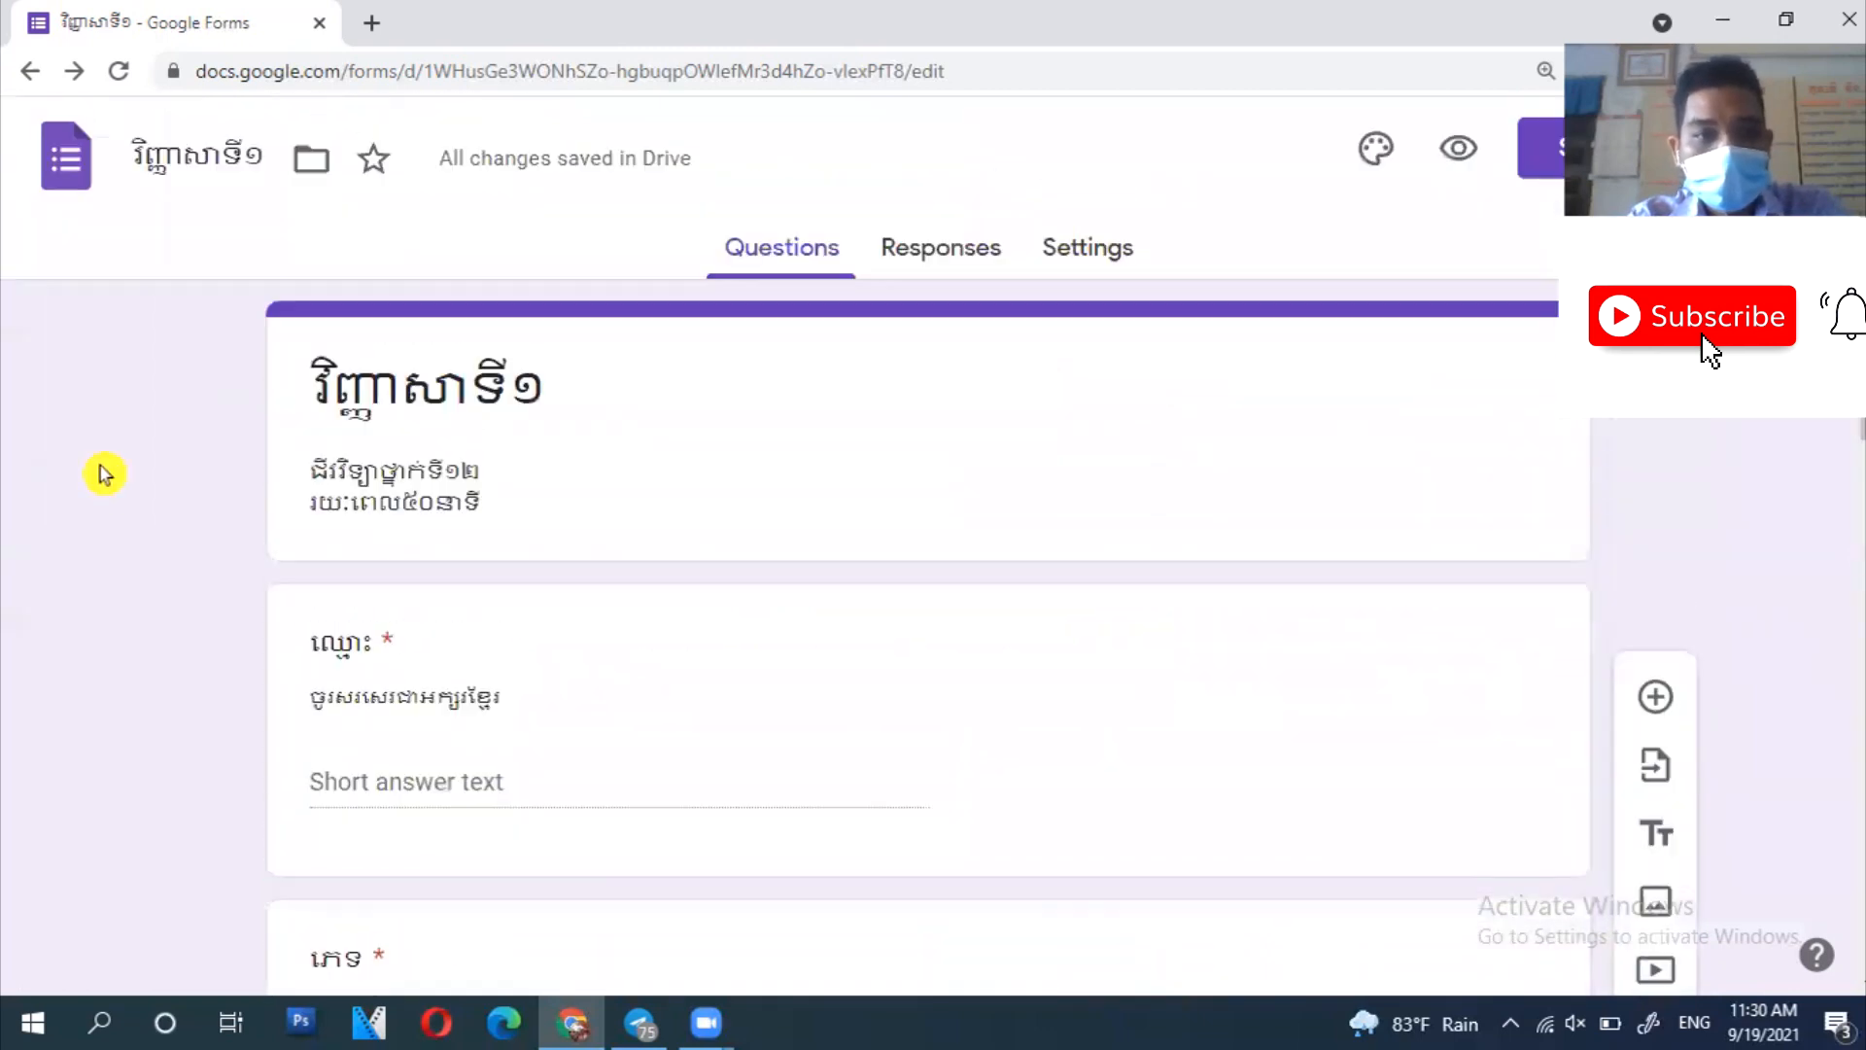
pyautogui.scroll(-3, 105, 474)
pyautogui.scroll(-10, 105, 474)
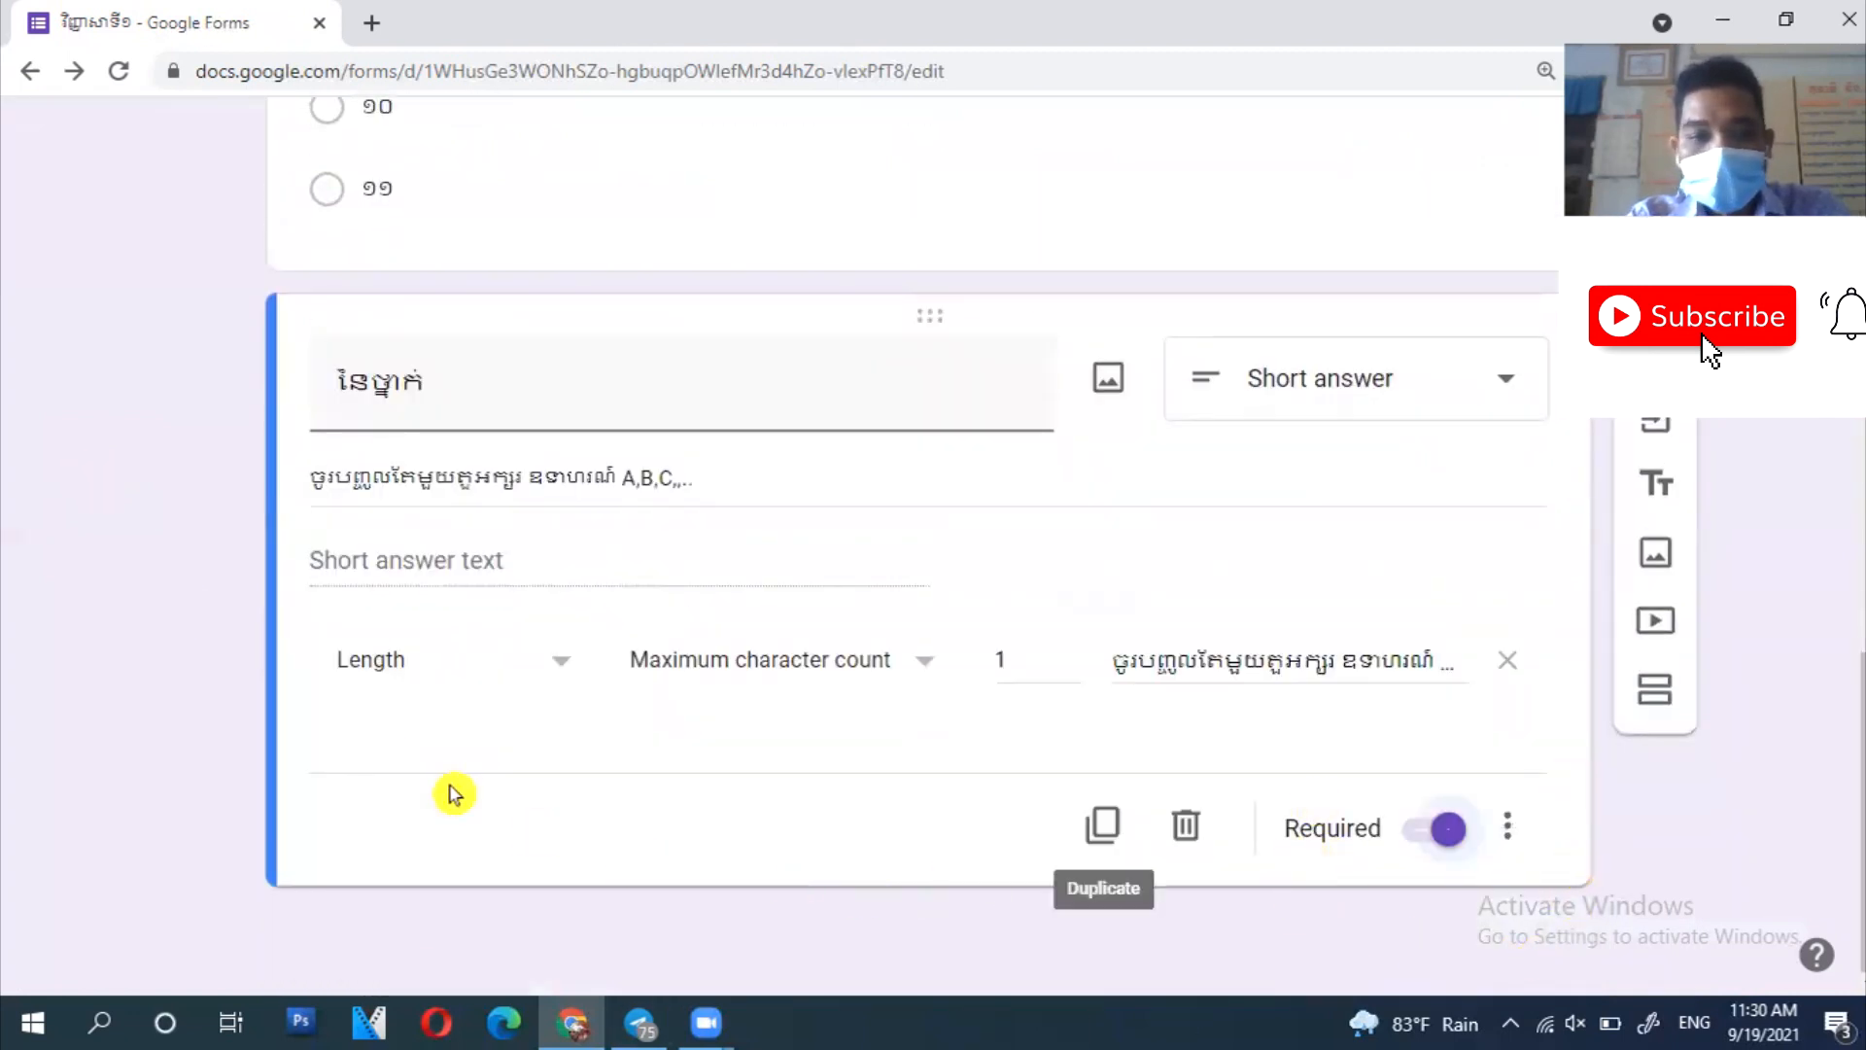
# - Add a section titled I.ចូរជ្រើសរើសចម្លើយត្រឹមត្រូវ containing a new blank question
pyautogui.click(1657, 692)
pyautogui.write('I.ចូរជ្រើសរើសចម្លើយត្រឹមត្រូវ')
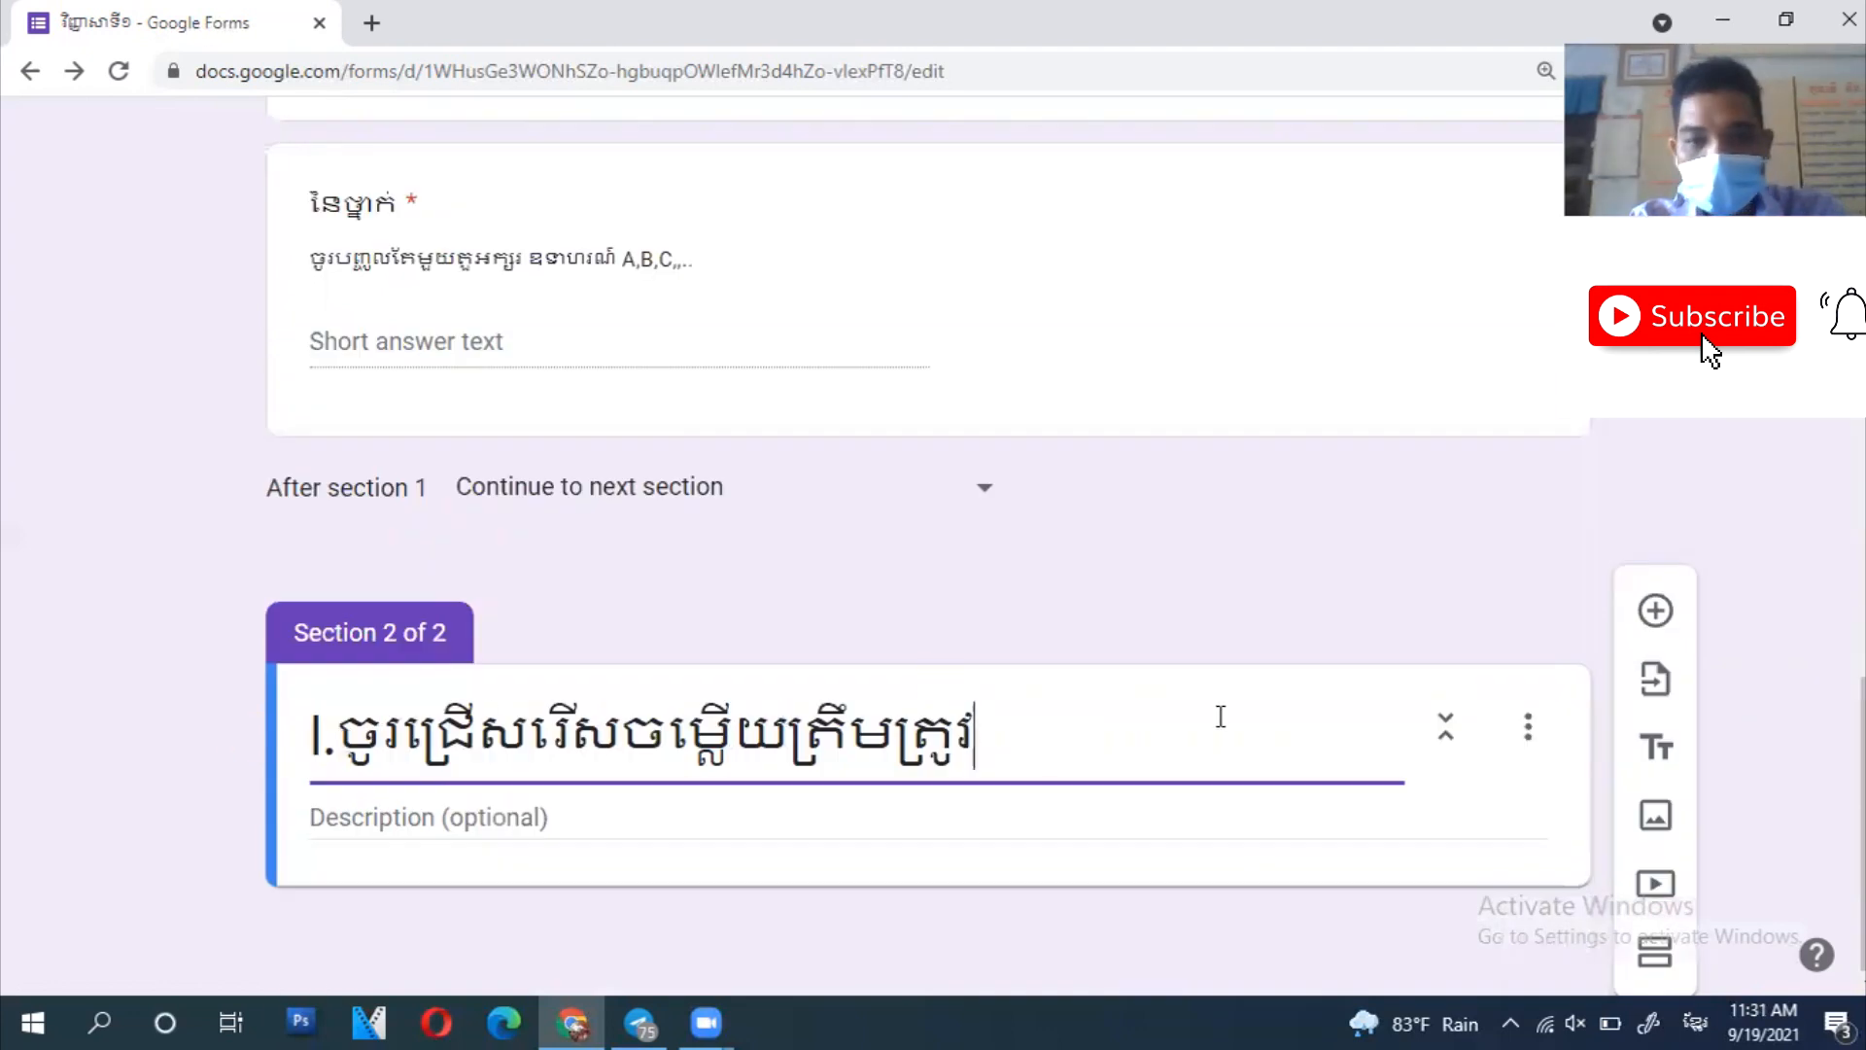
pyautogui.click(316, 736)
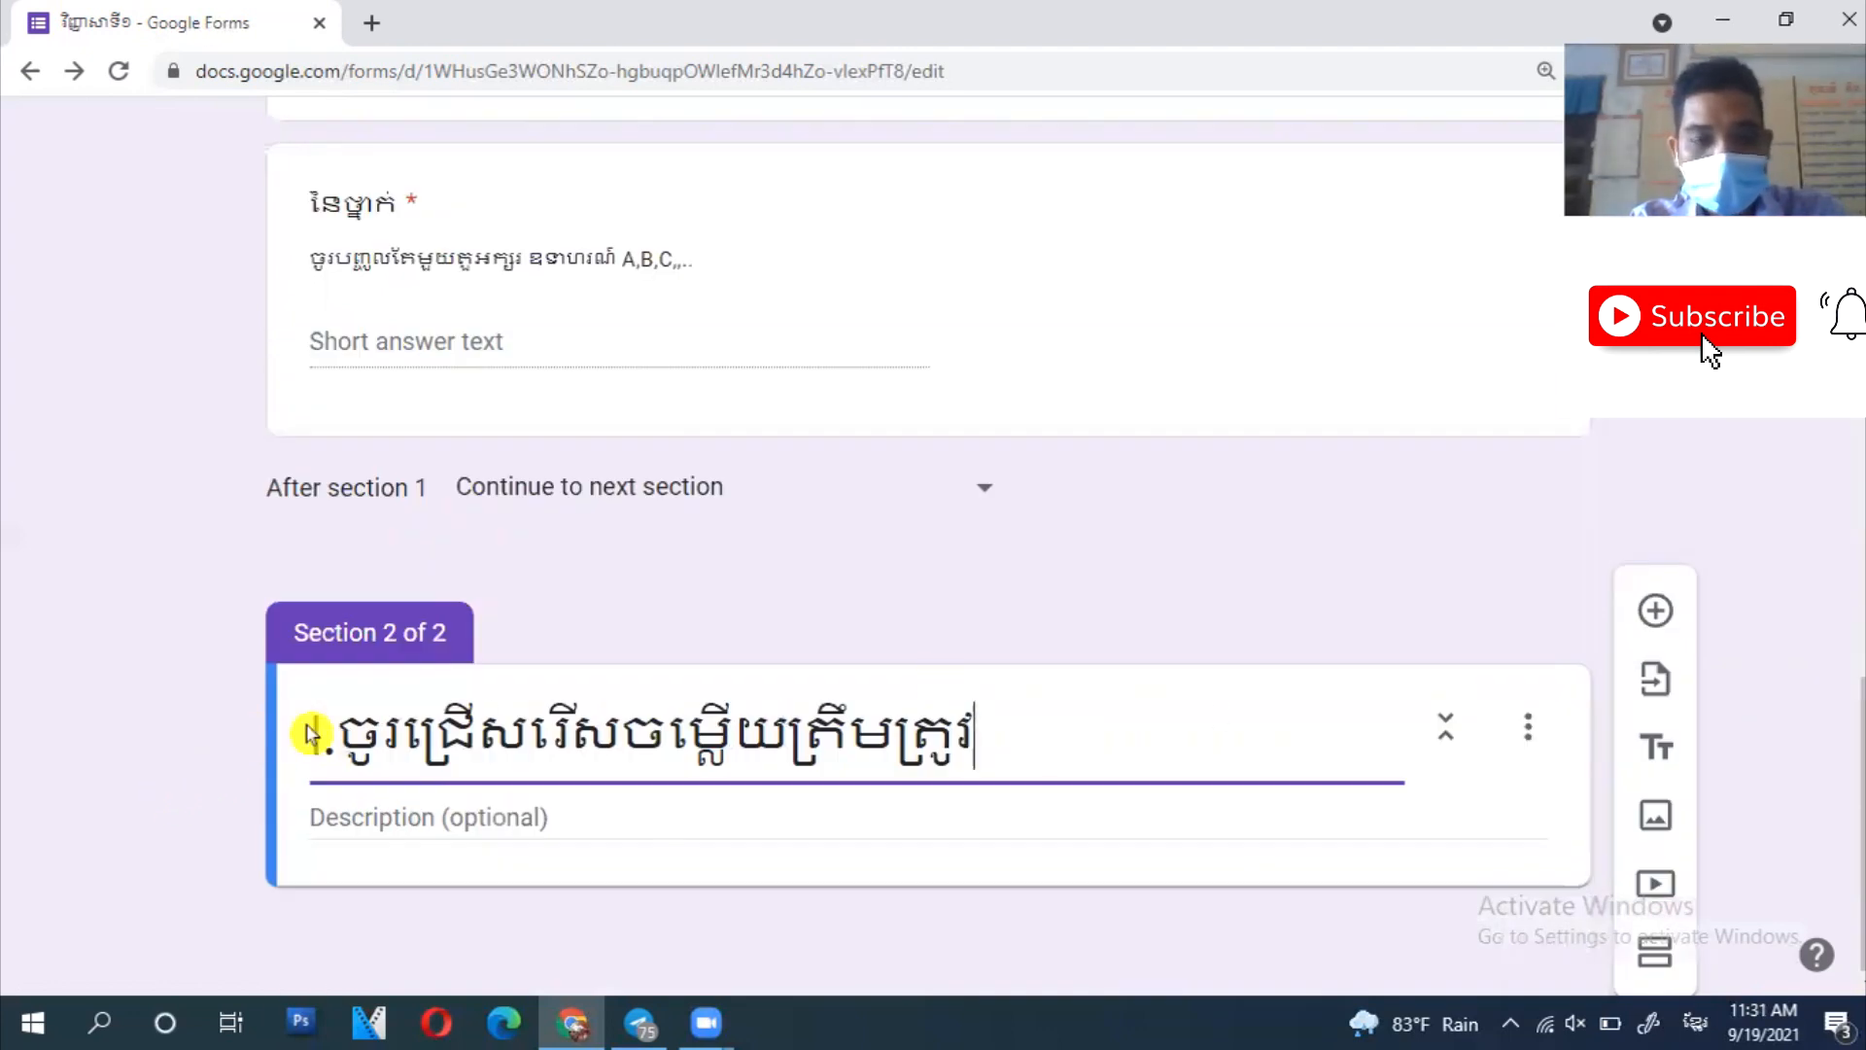
pyautogui.scroll(-1, 763, 720)
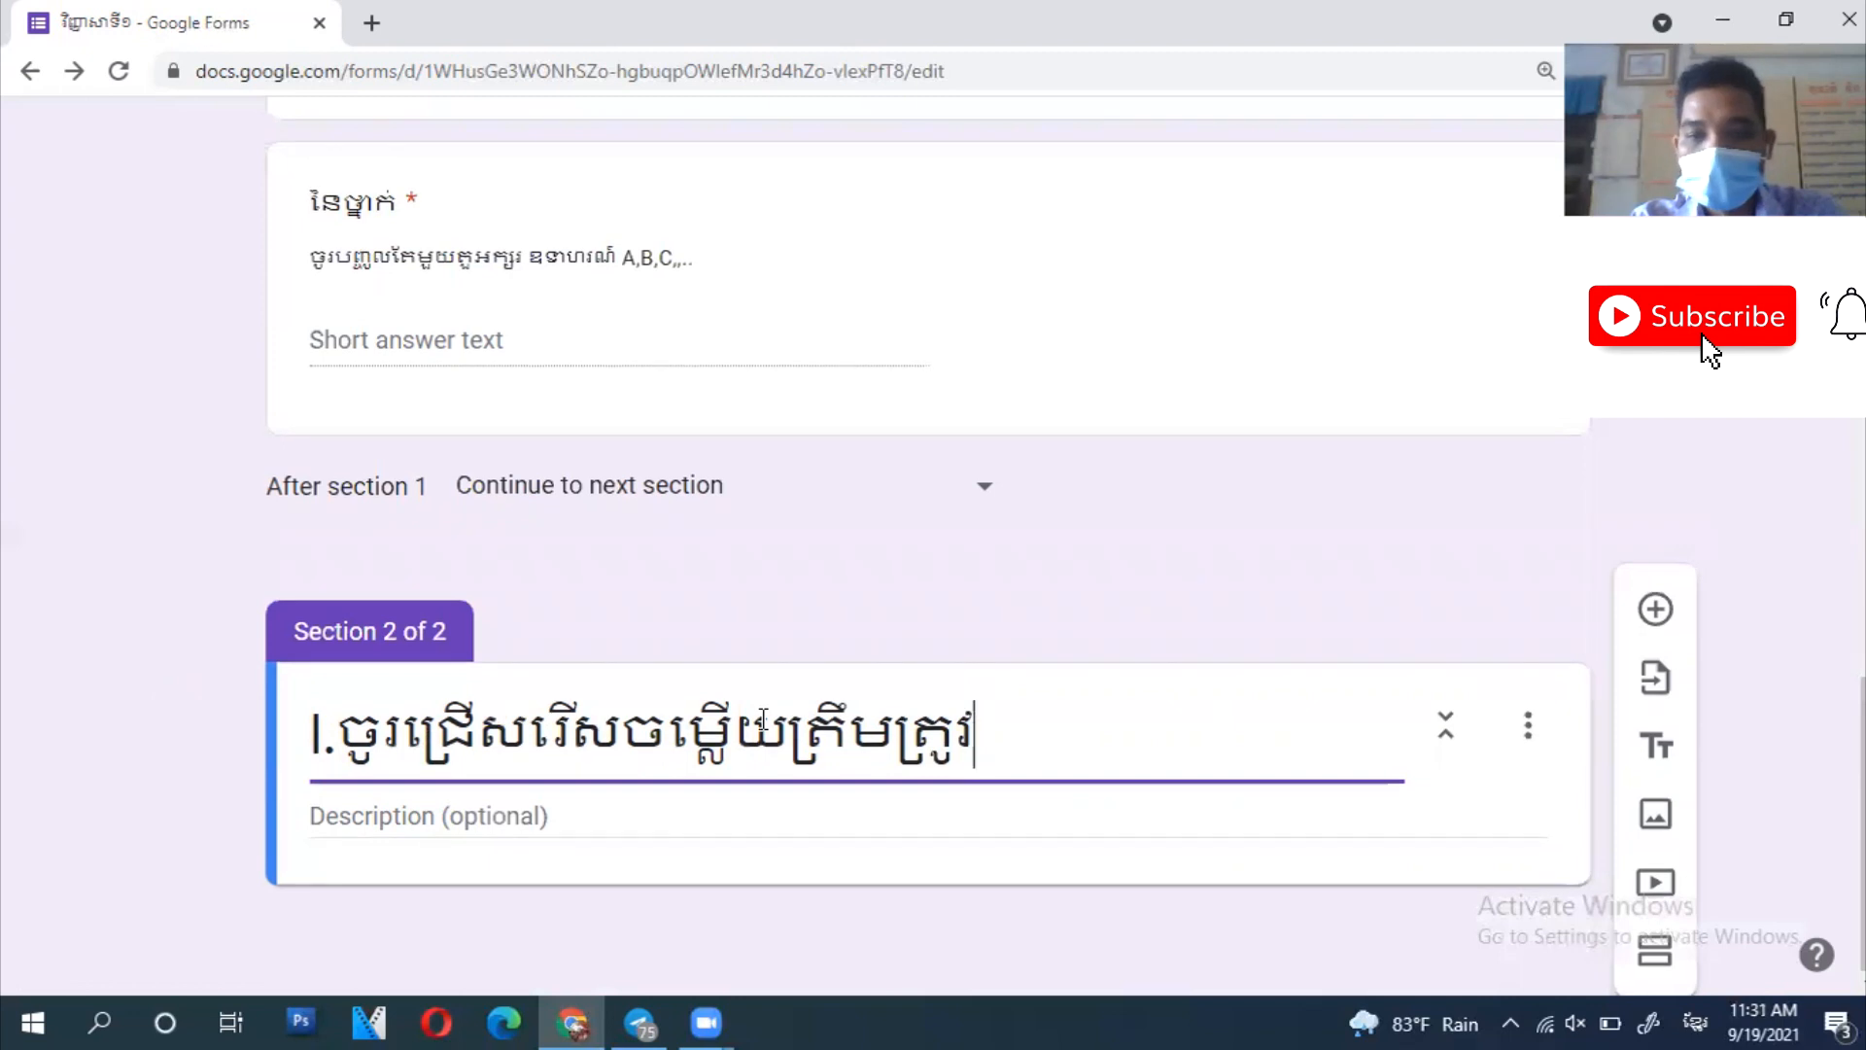
pyautogui.click(832, 784)
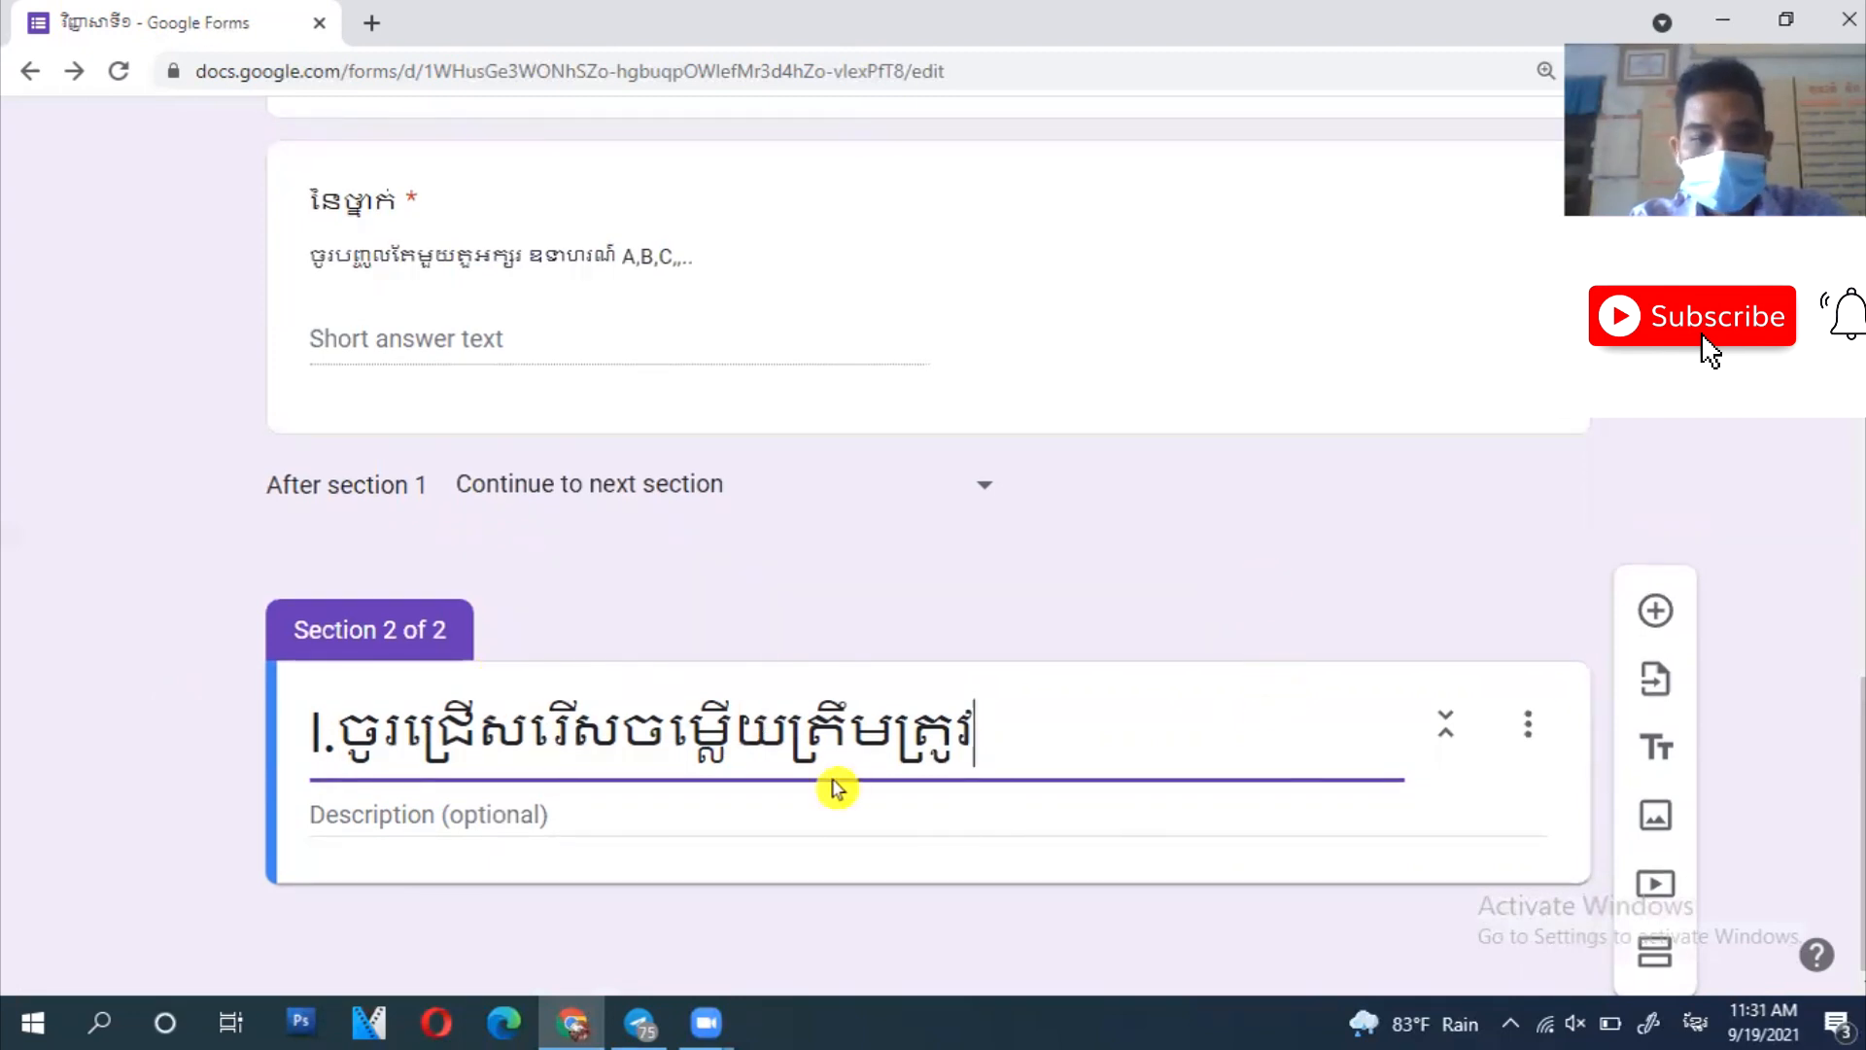
pyautogui.click(1038, 817)
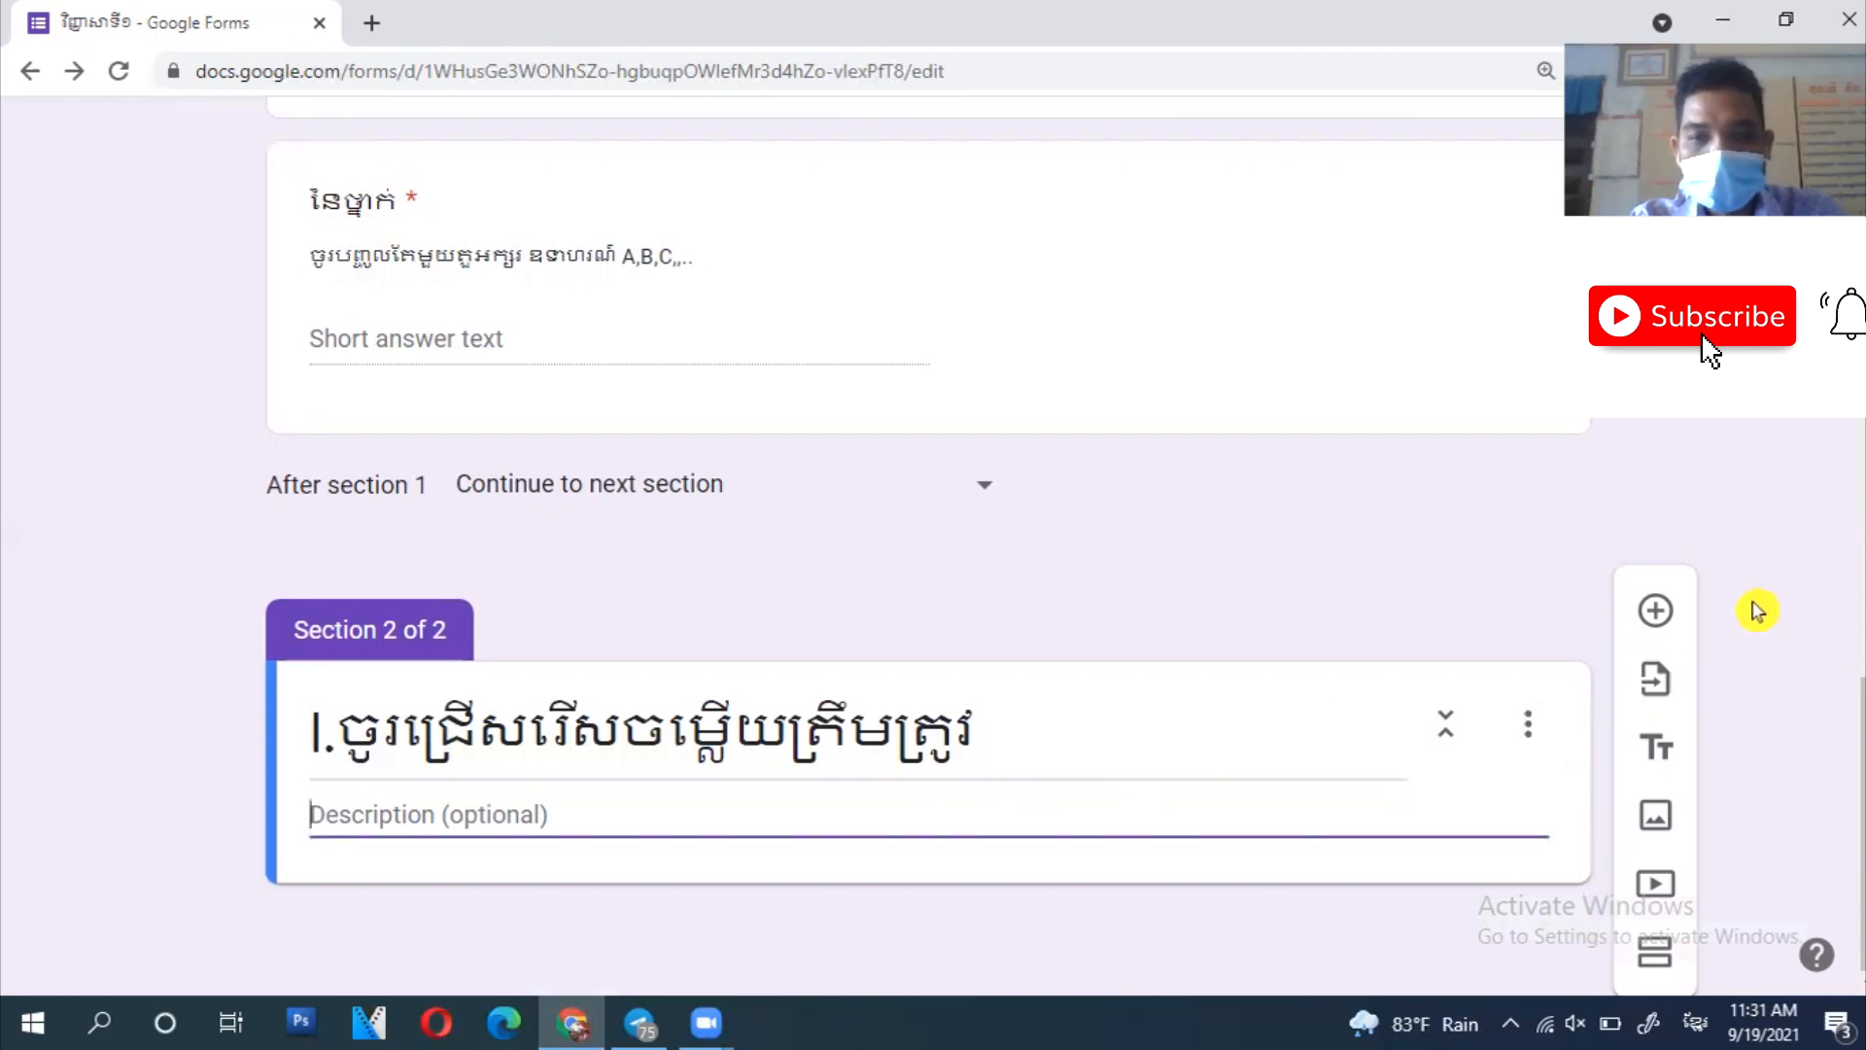
pyautogui.click(1642, 614)
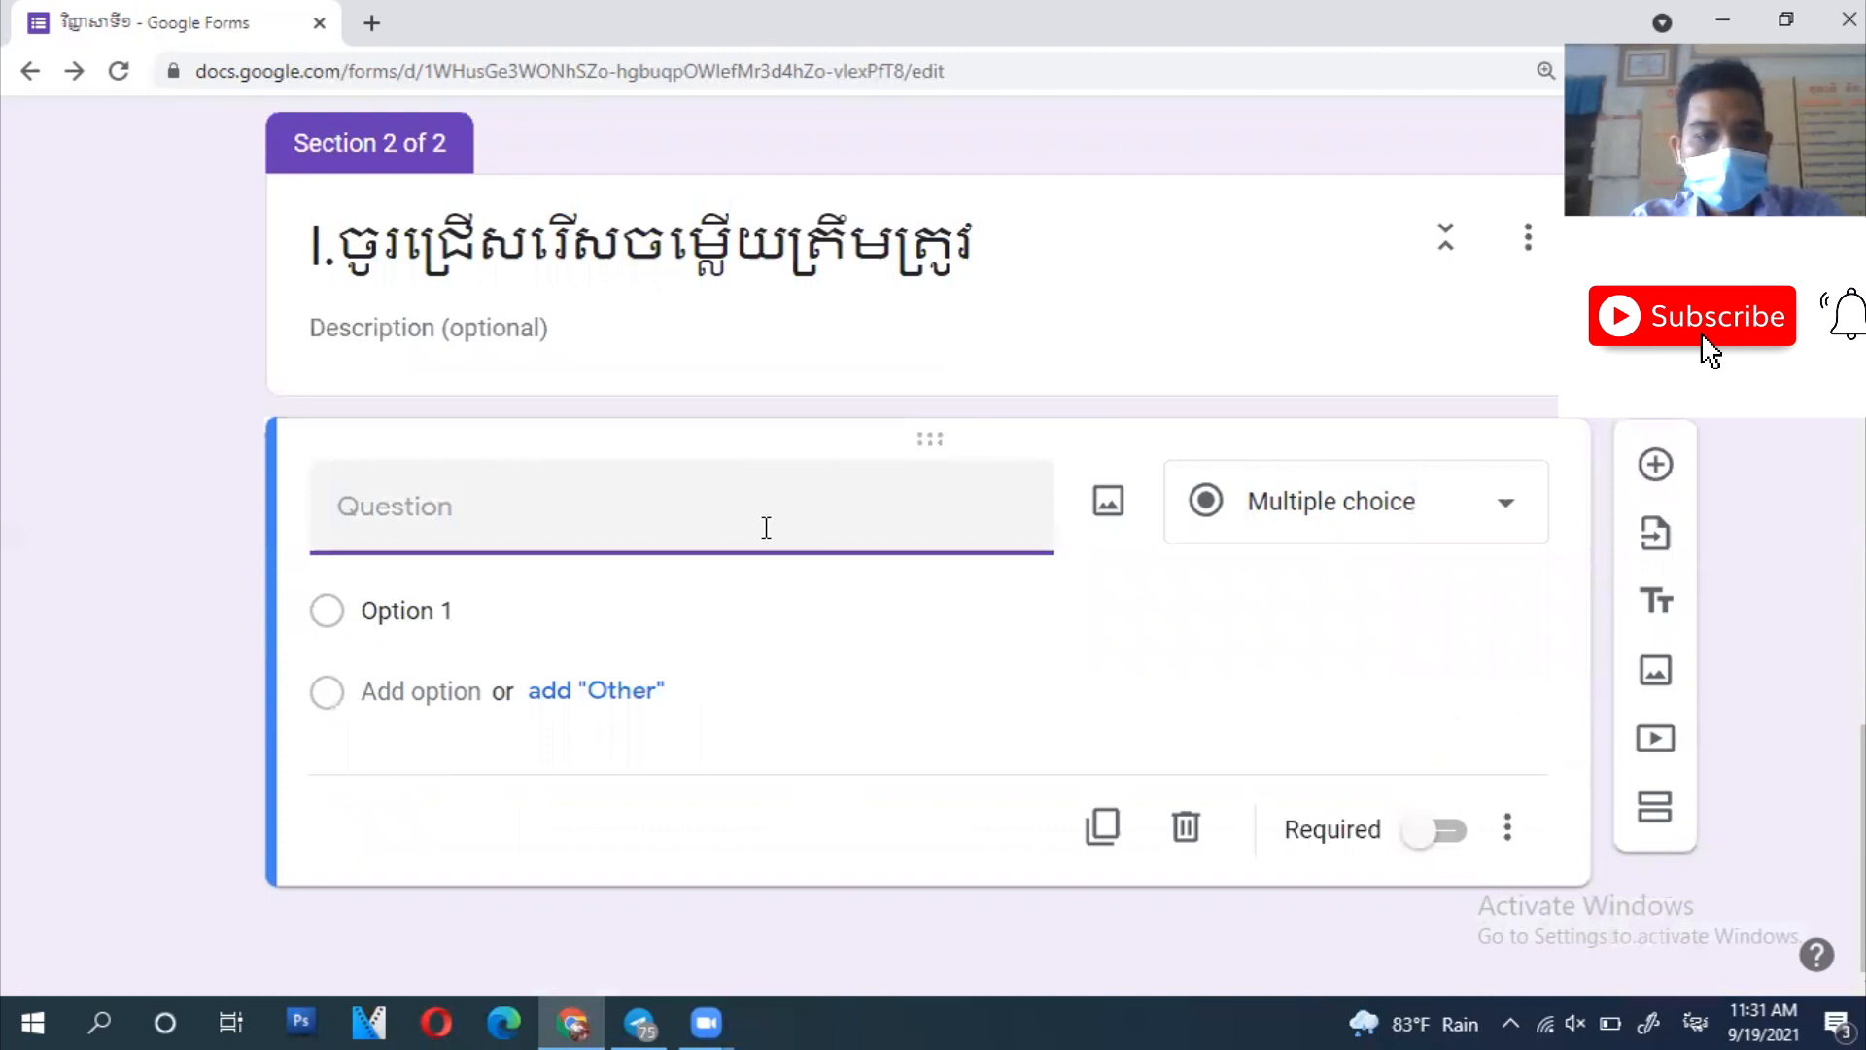
# - Write question 1 starting ១.តើអ្វីទៅជា with first option កាមែតញី
pyautogui.write('១.')
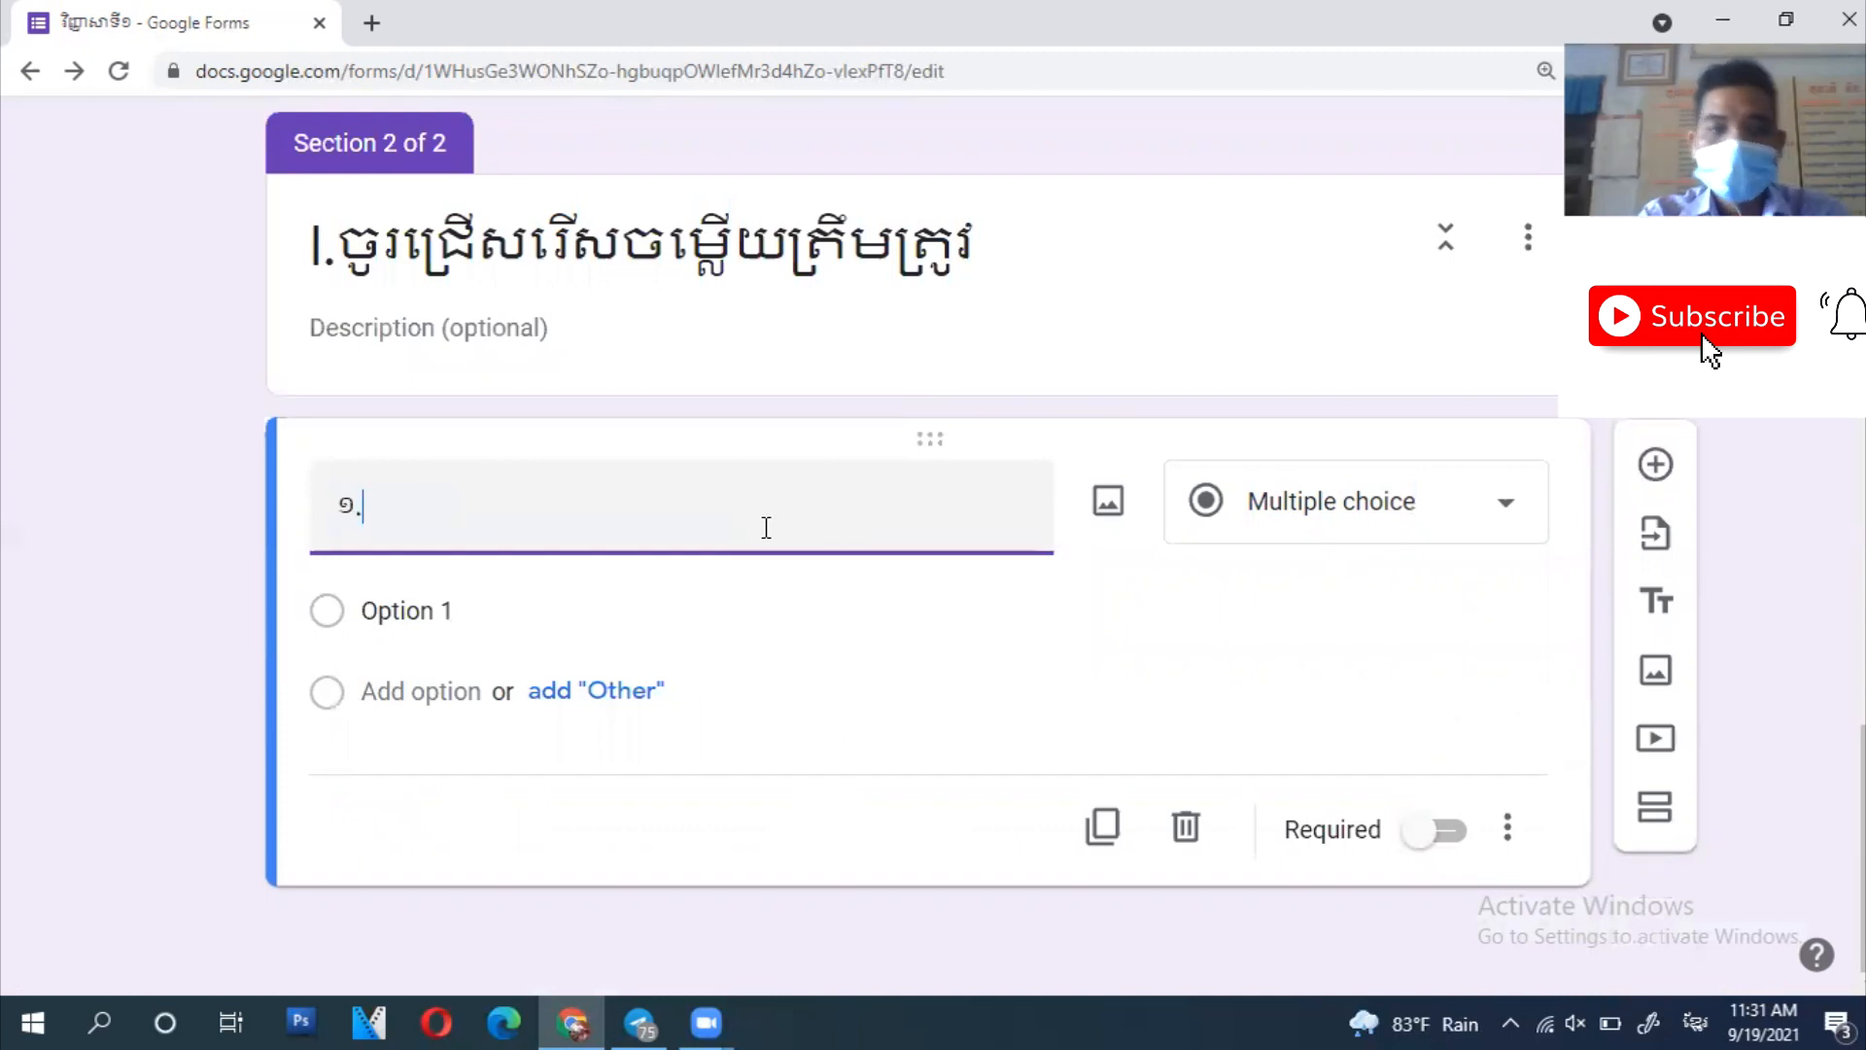
pyautogui.write('តើអ្វីទៅជា')
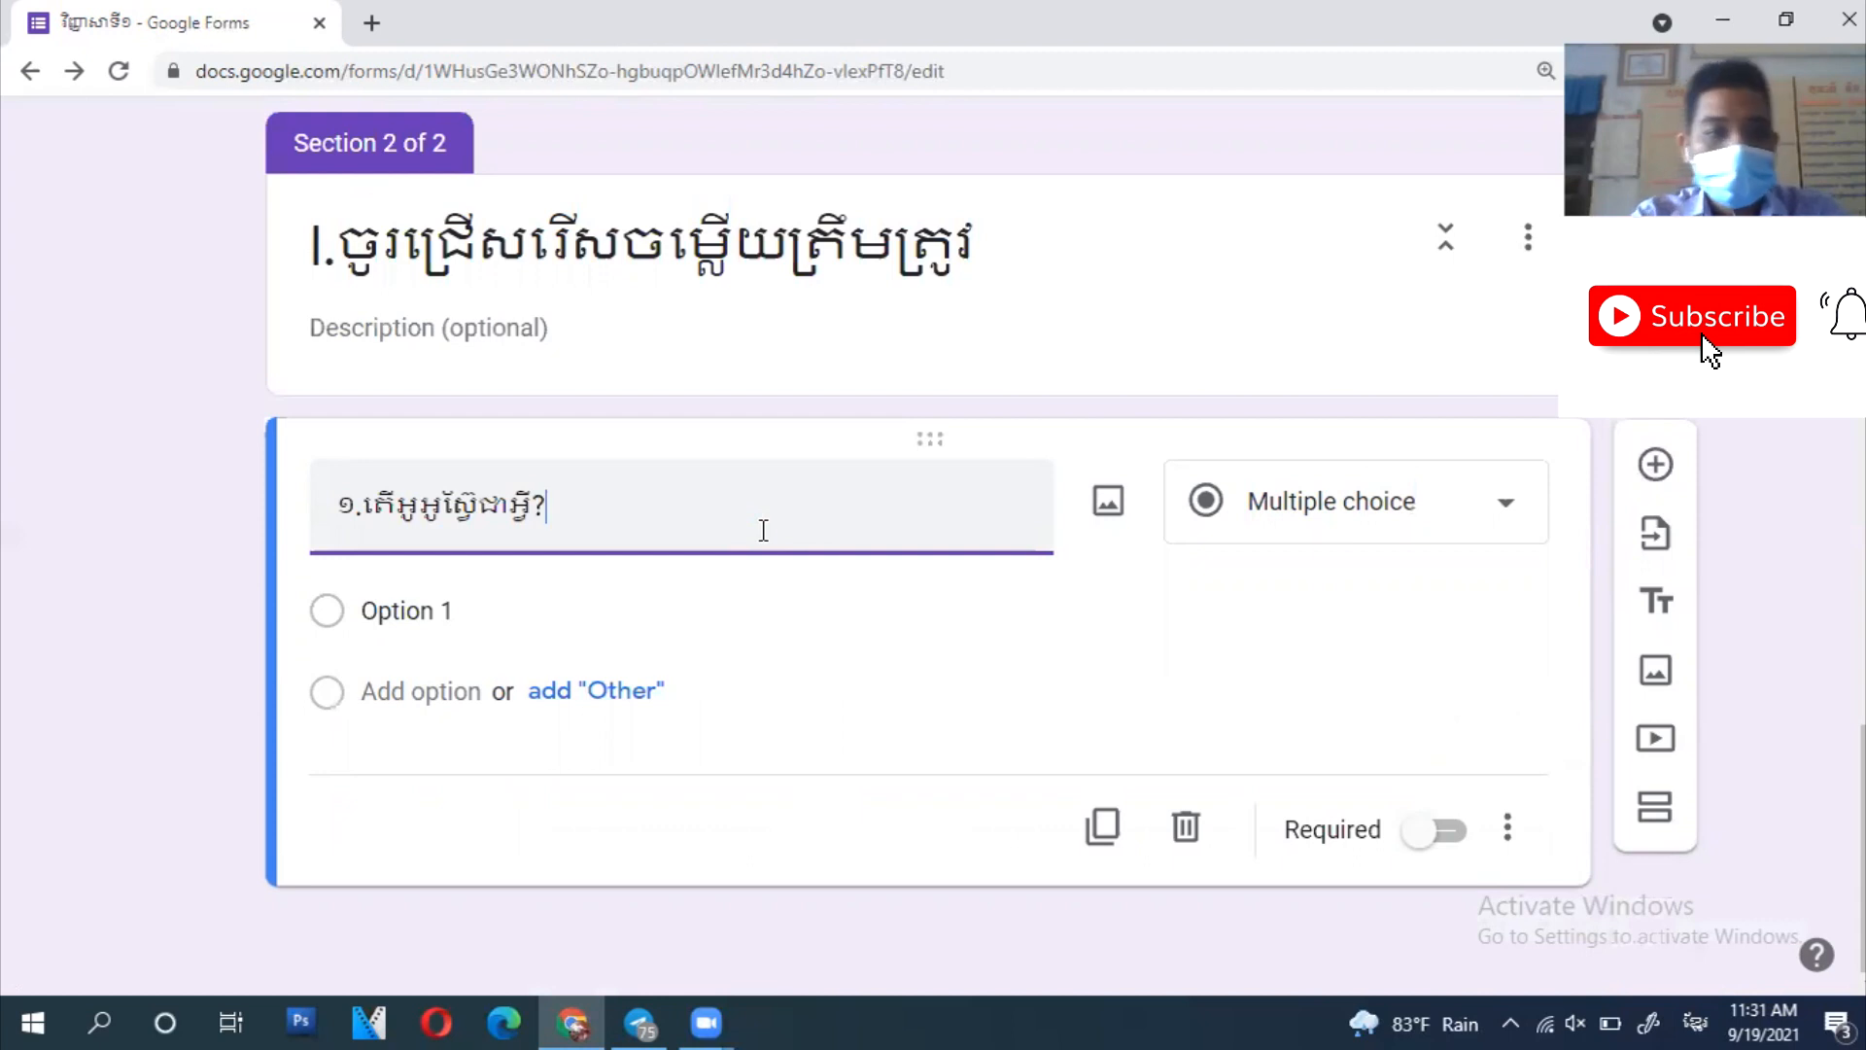
pyautogui.click(439, 611)
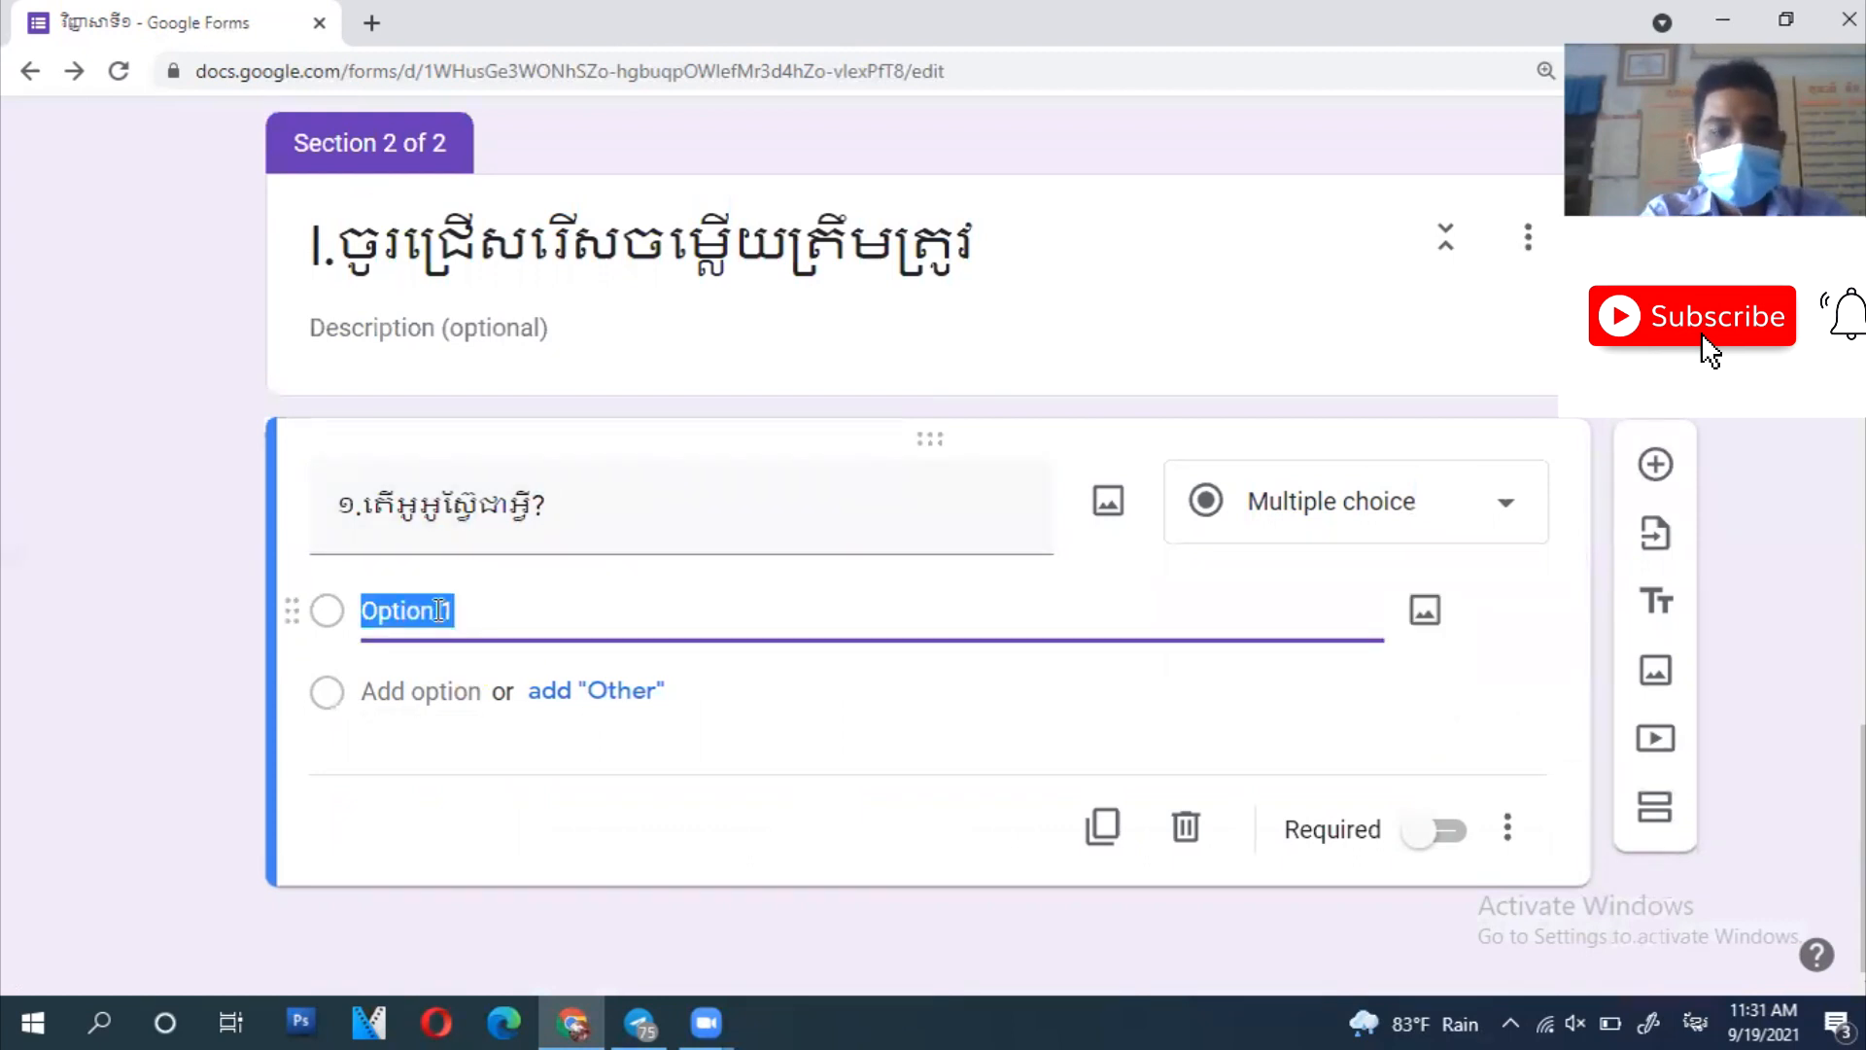
pyautogui.write('កាមែតញីឈ')
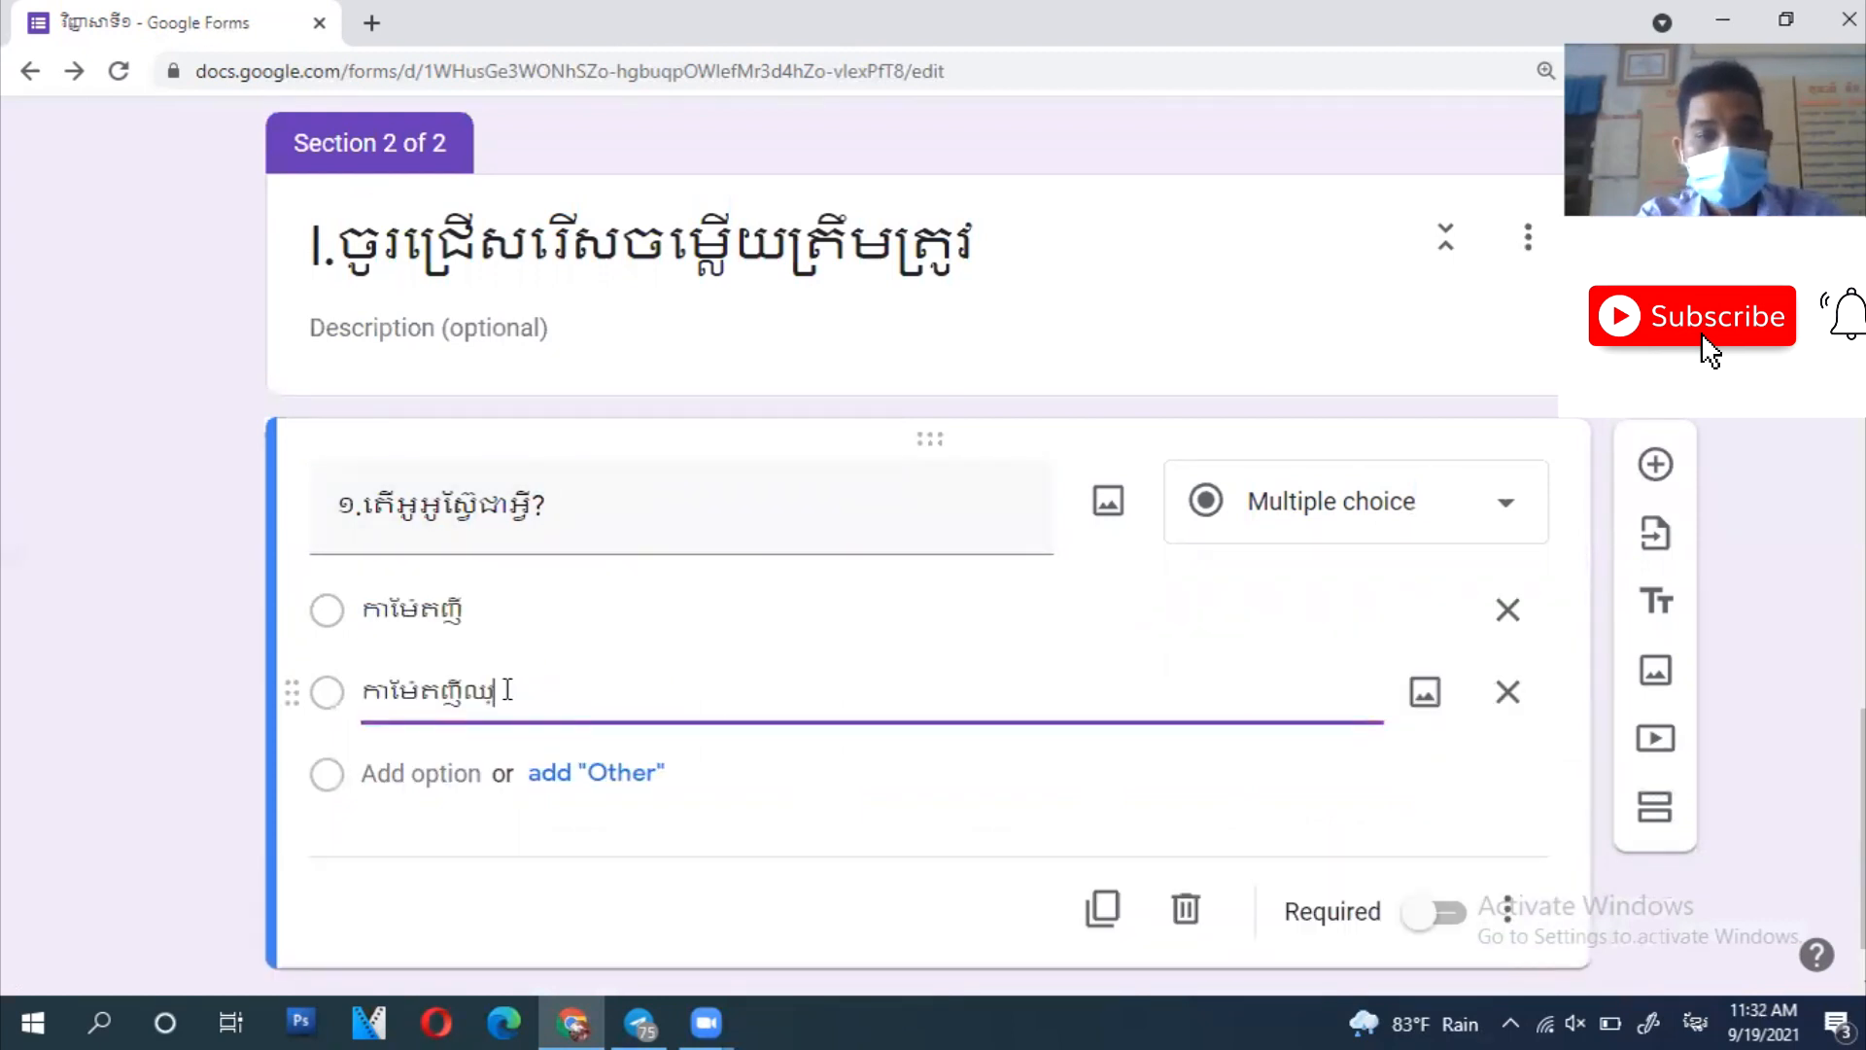
pyautogui.write('មោល')
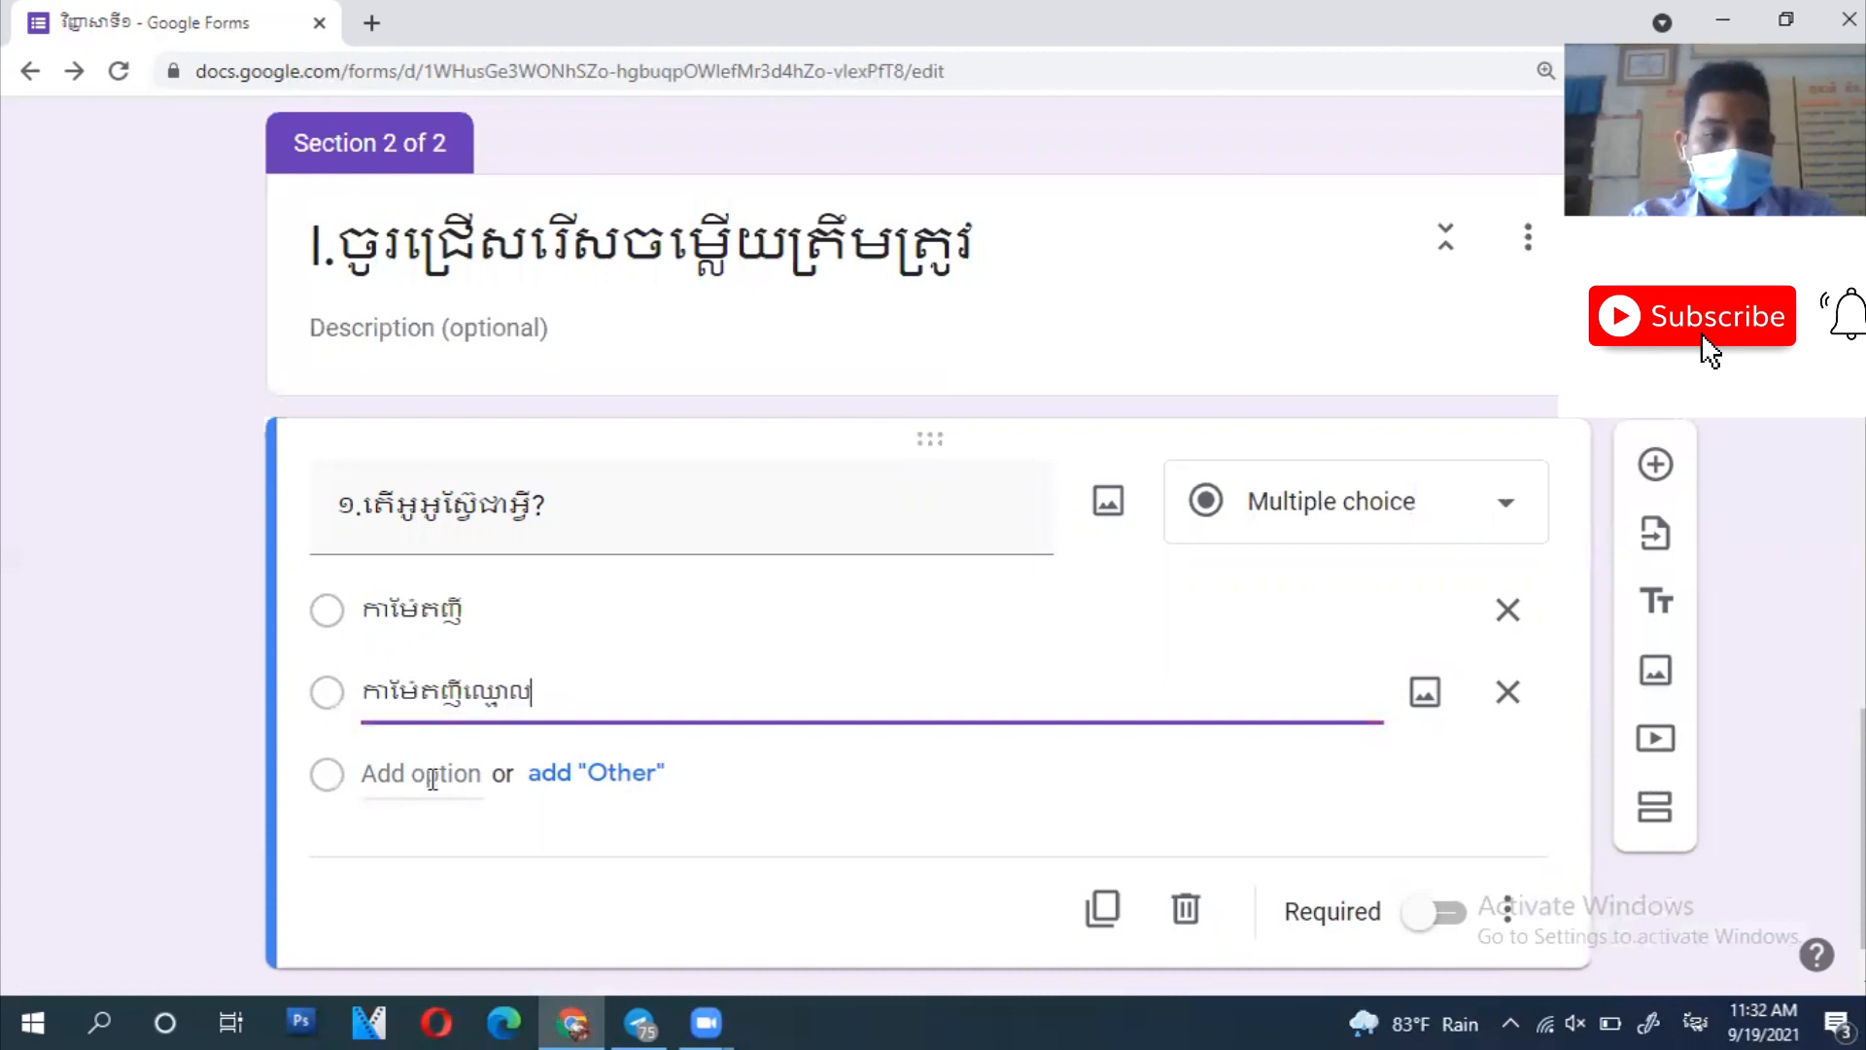
# - Add the third answer option ប្រដាប់ប្រដពូង
pyautogui.click(432, 775)
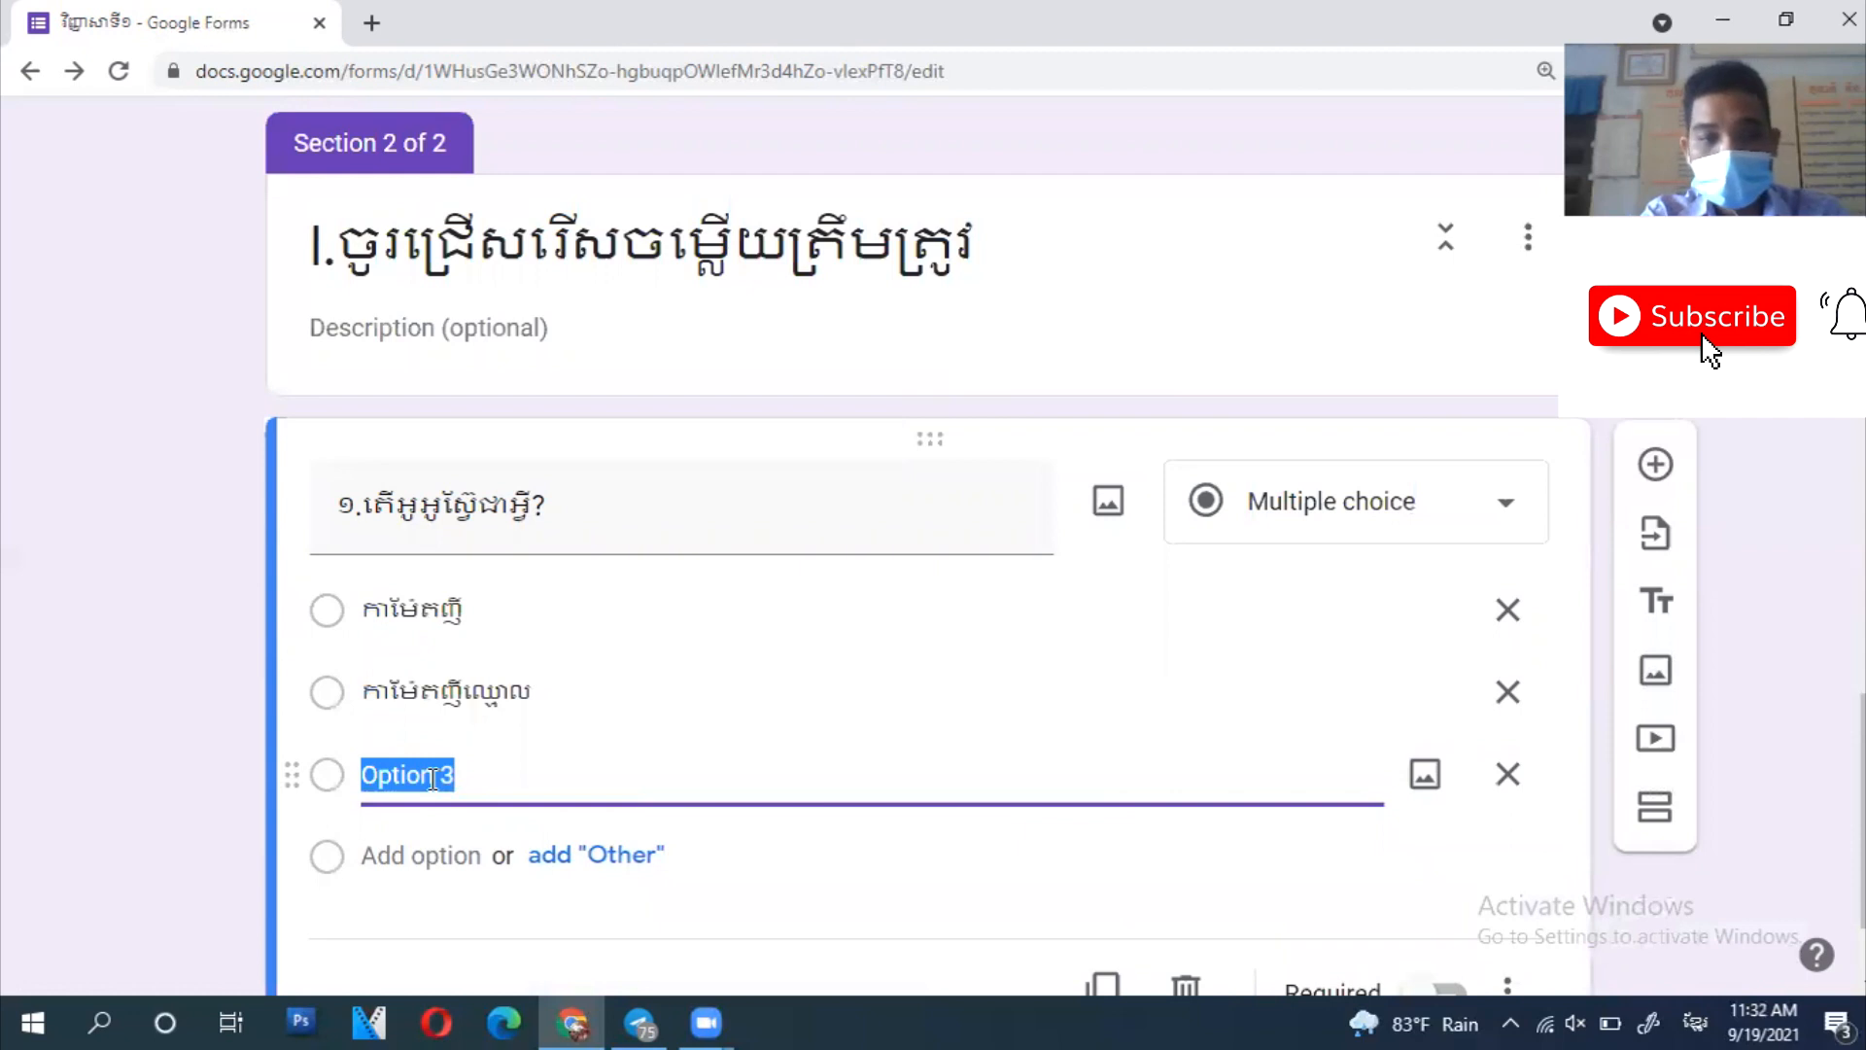
pyautogui.write('ប្រដាប់')
pyautogui.write('ប្រដ')
pyautogui.write('ពូង')
pyautogui.click(165, 821)
pyautogui.scroll(-2, 165, 821)
pyautogui.scroll(5, 160, 821)
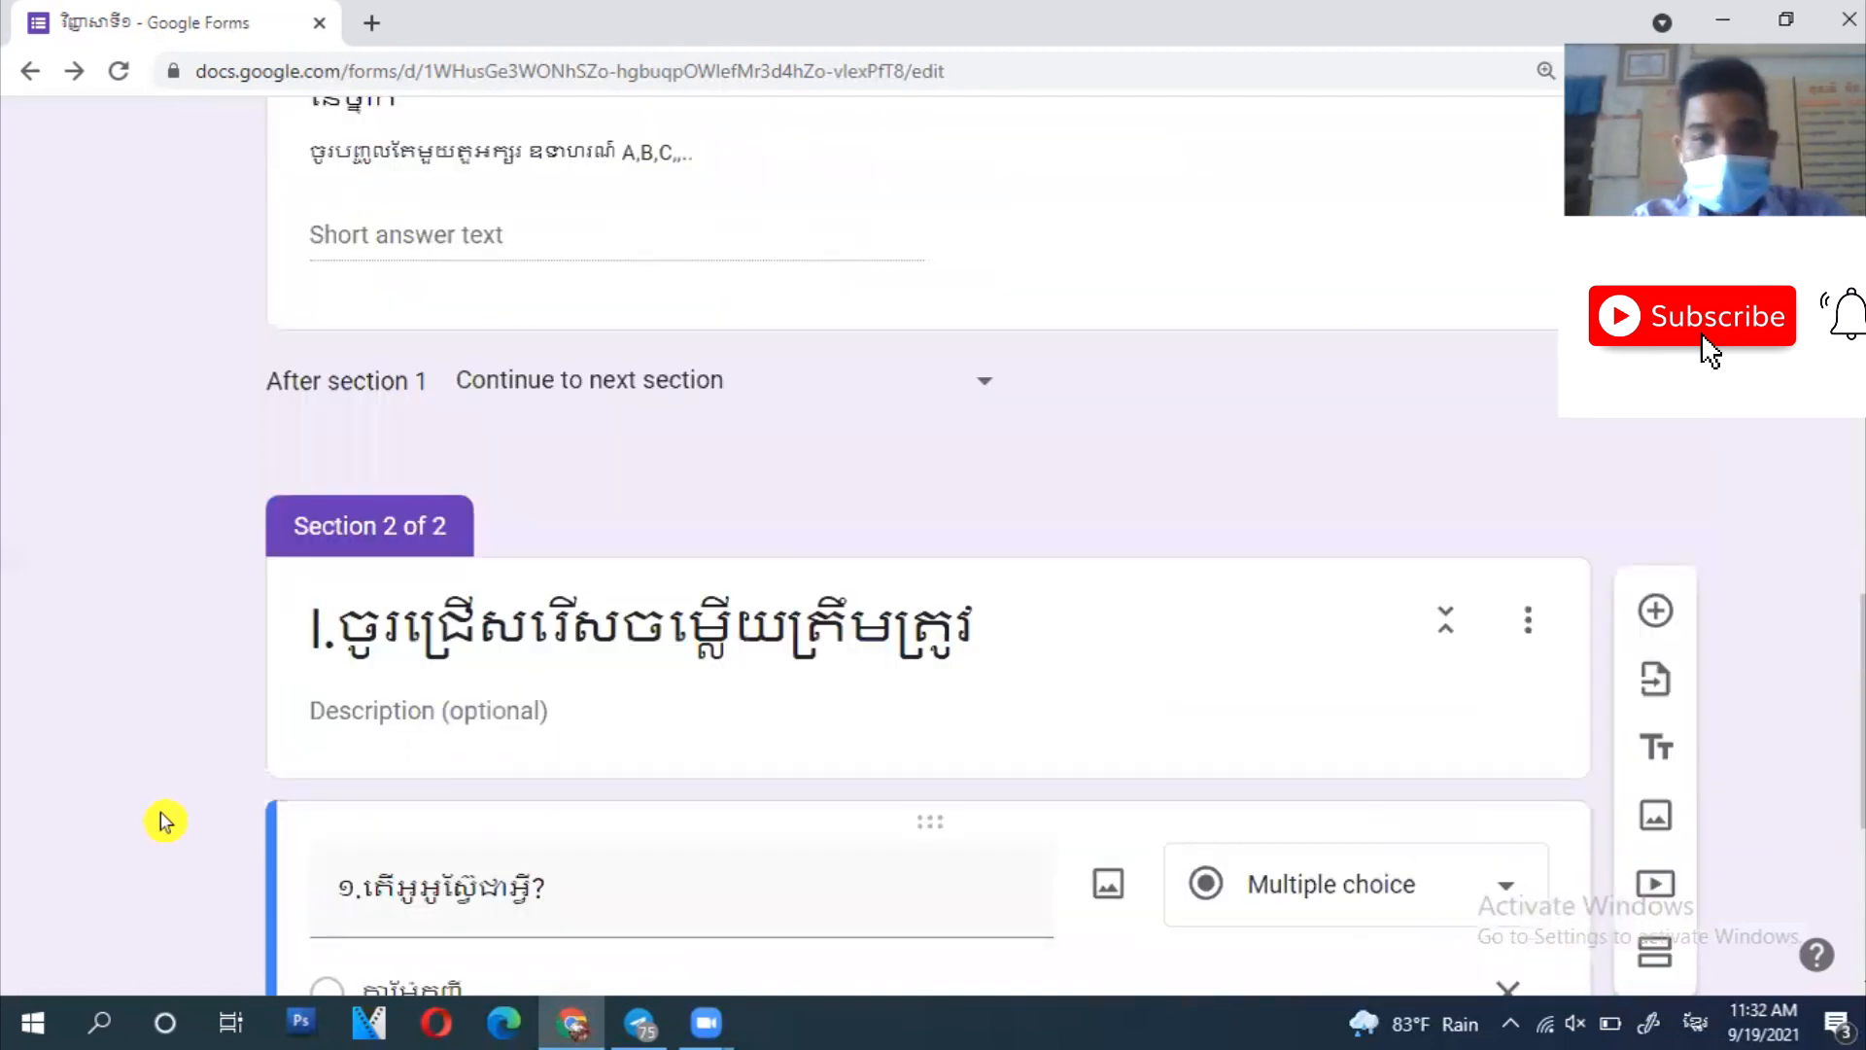
pyautogui.scroll(-2, 1130, 561)
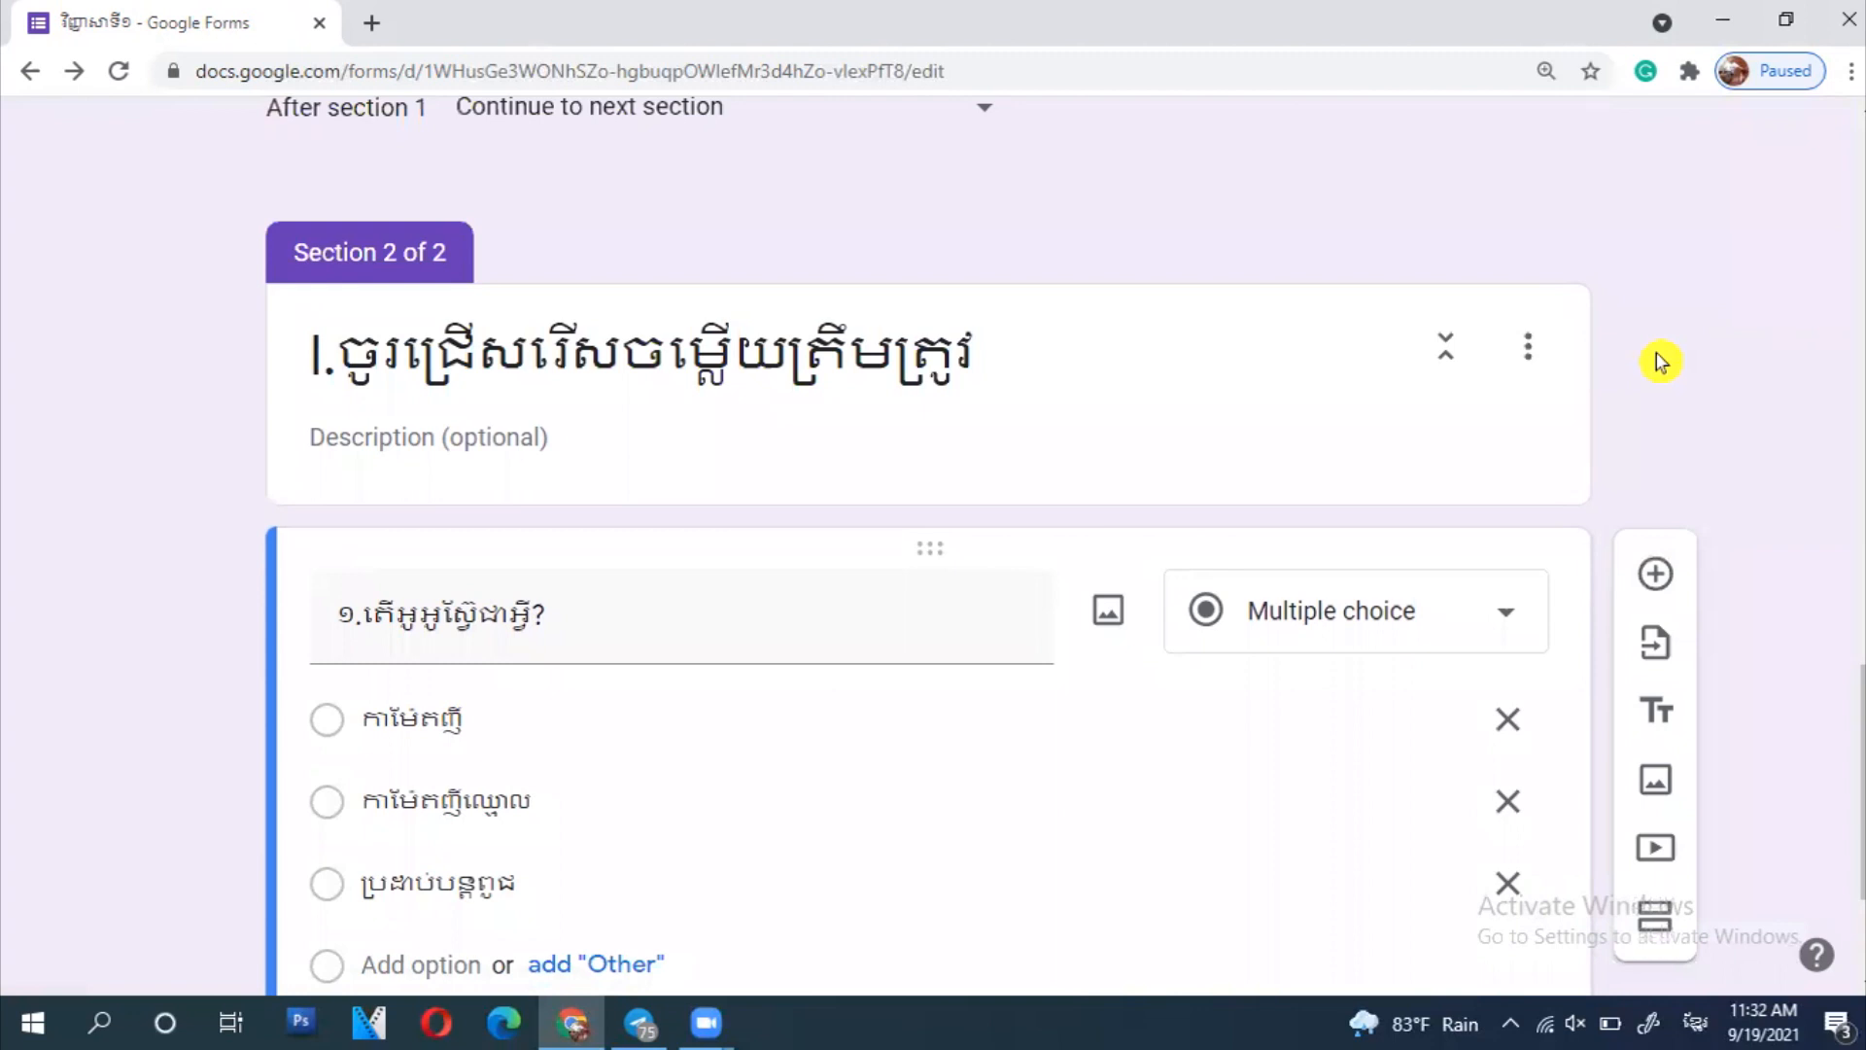
pyautogui.scroll(-1, 1660, 362)
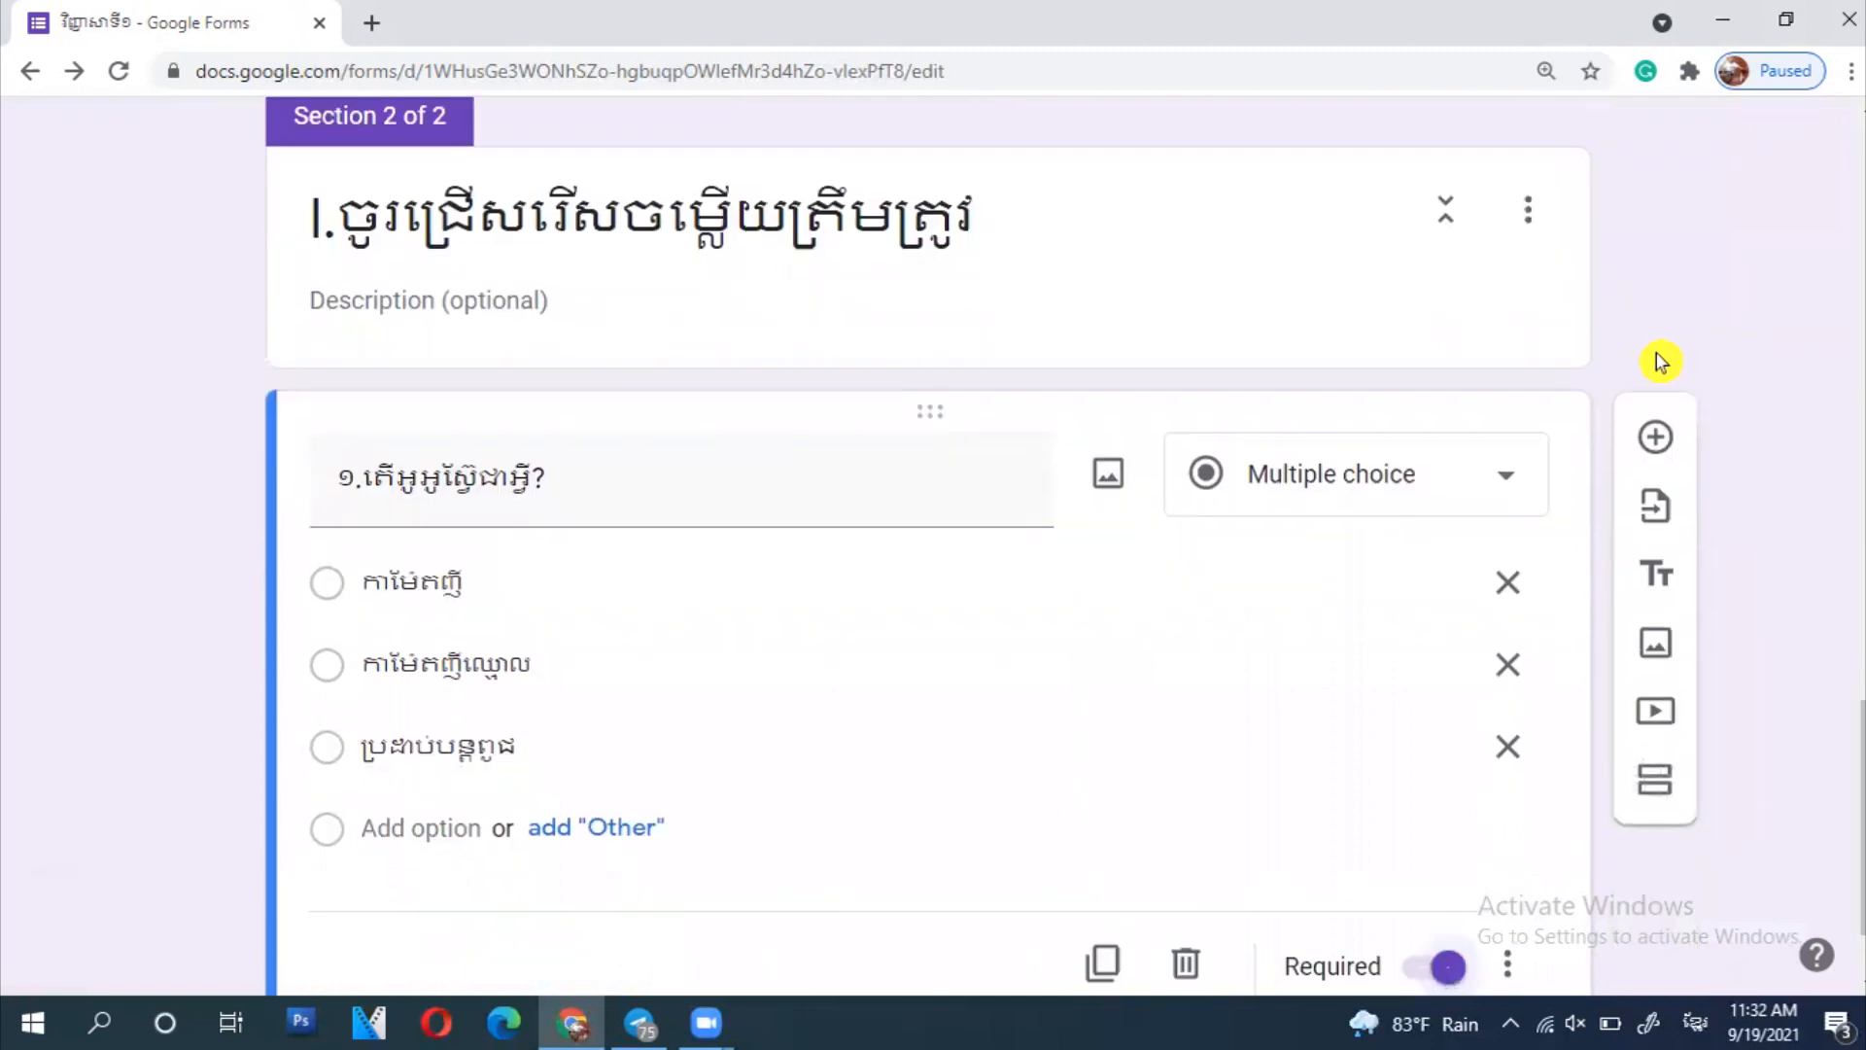
pyautogui.scroll(1, 1660, 362)
pyautogui.scroll(-2, 1659, 362)
pyautogui.scroll(2, 1660, 361)
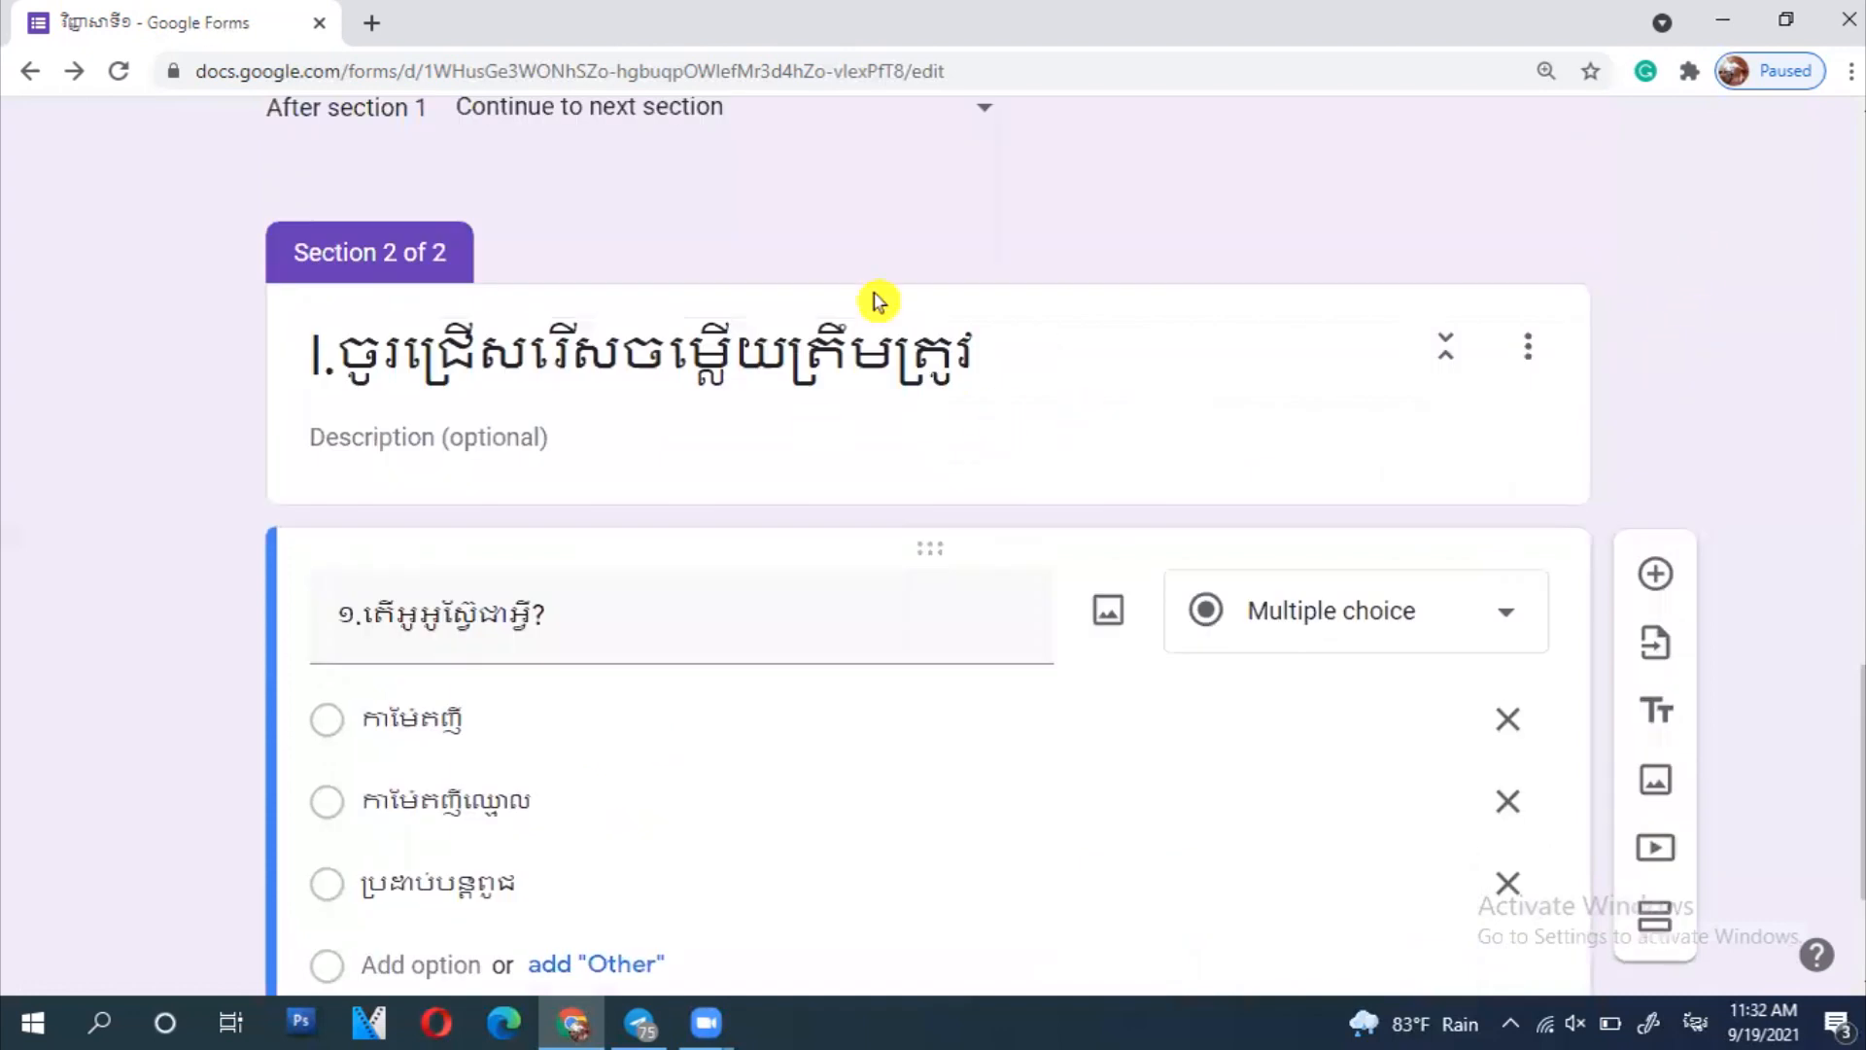
pyautogui.scroll(15, 962, 194)
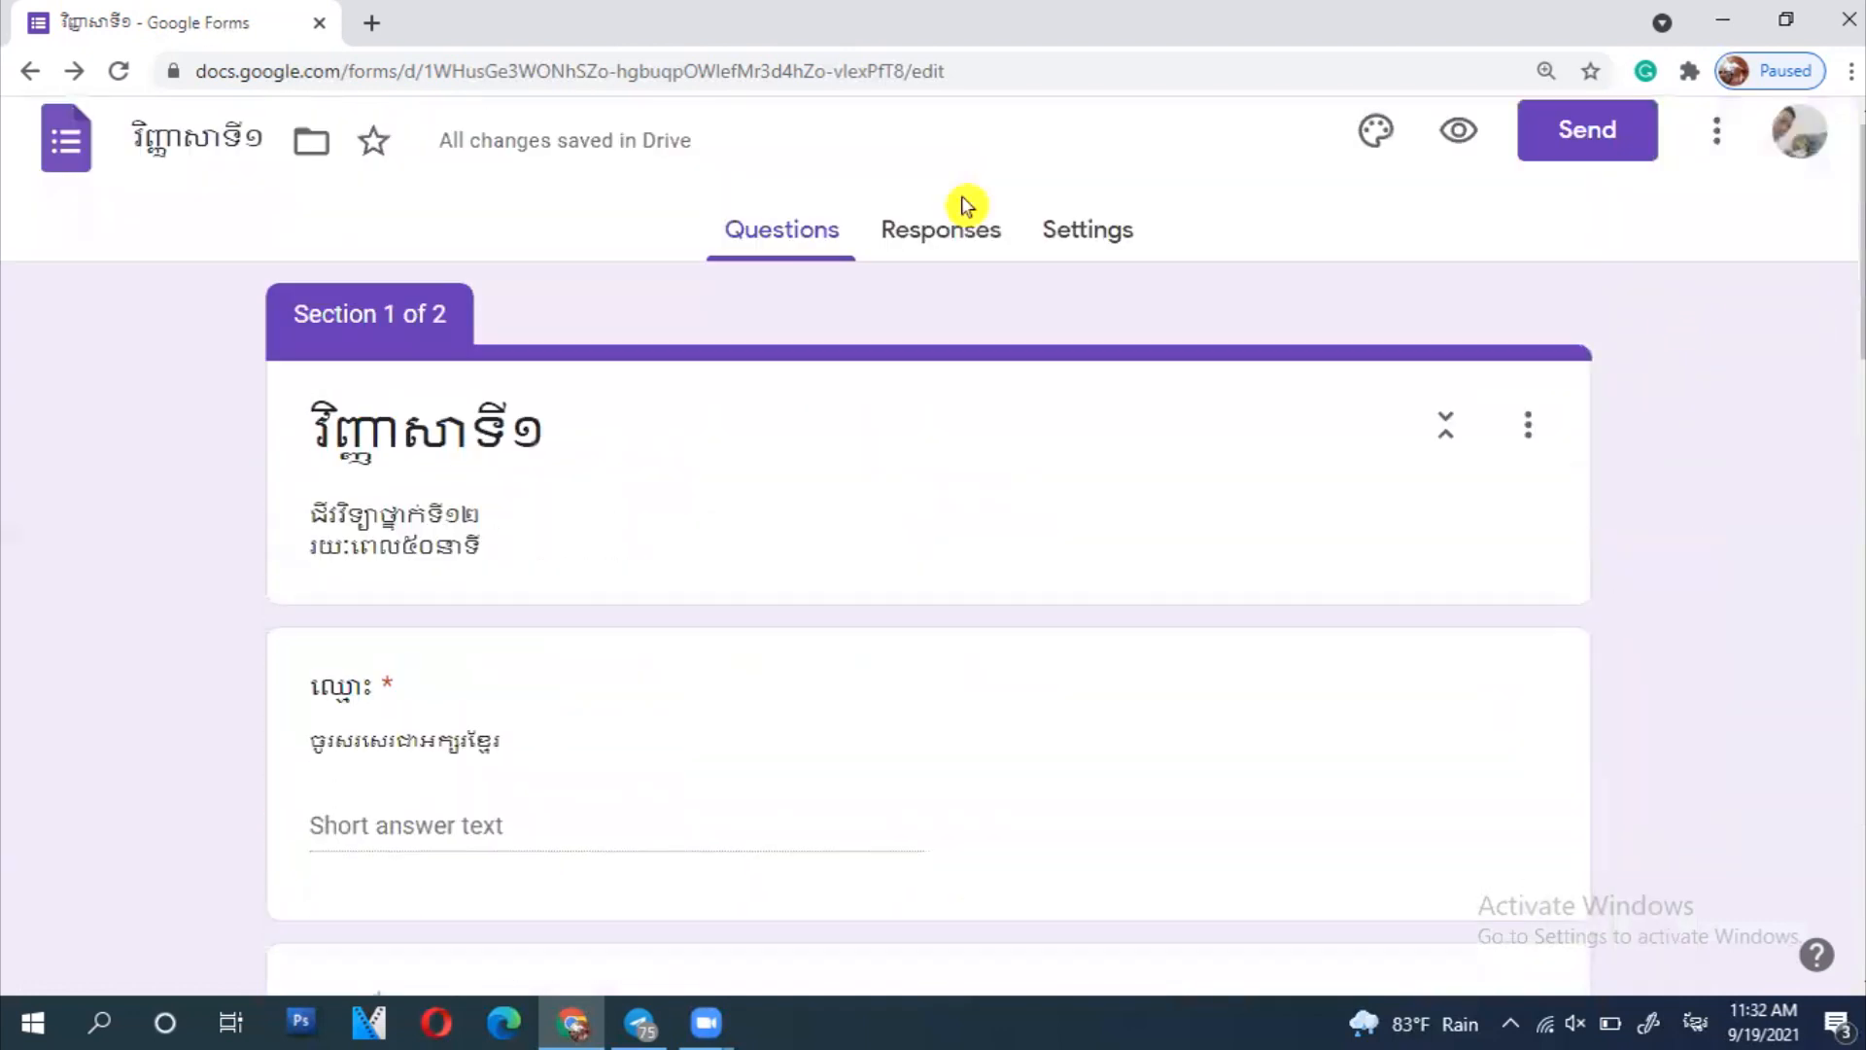
# - Switch on 'Make this a quiz' in Settings and return to the Questions tab
pyautogui.scroll(1, 961, 197)
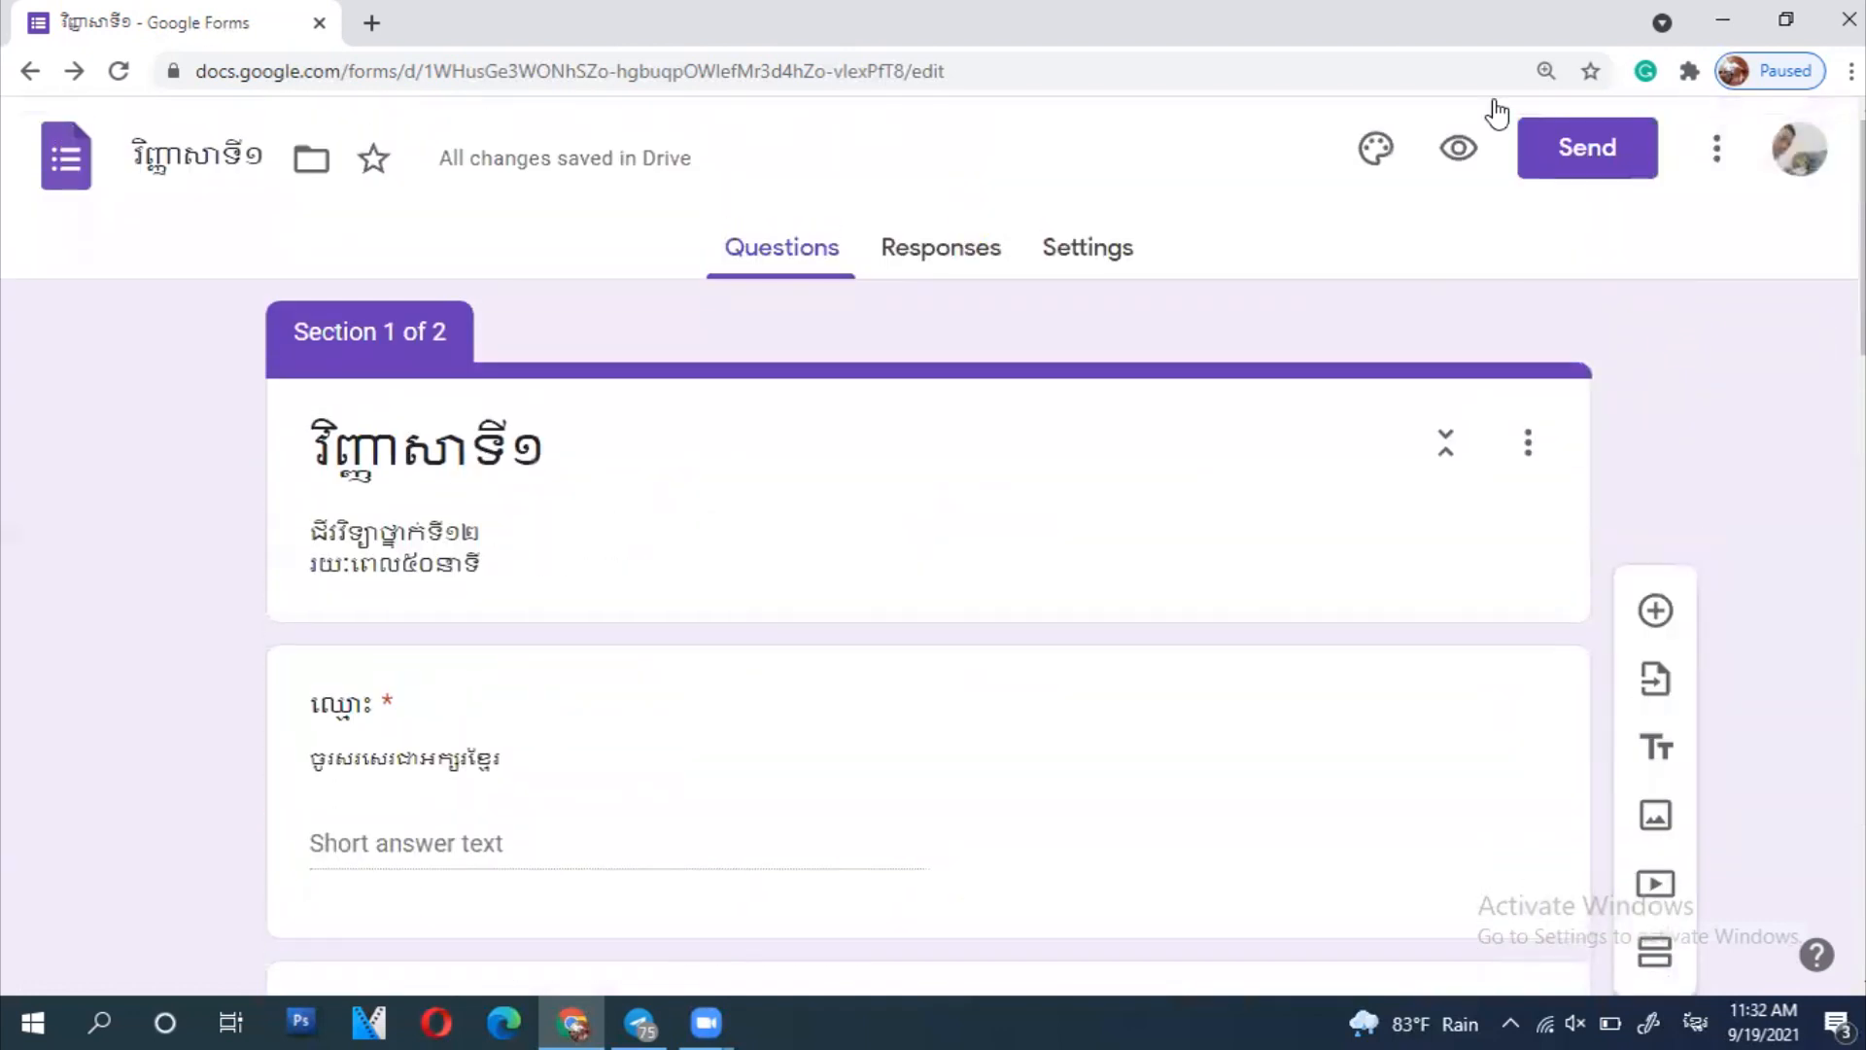
pyautogui.click(1110, 269)
pyautogui.scroll(-1, 1478, 333)
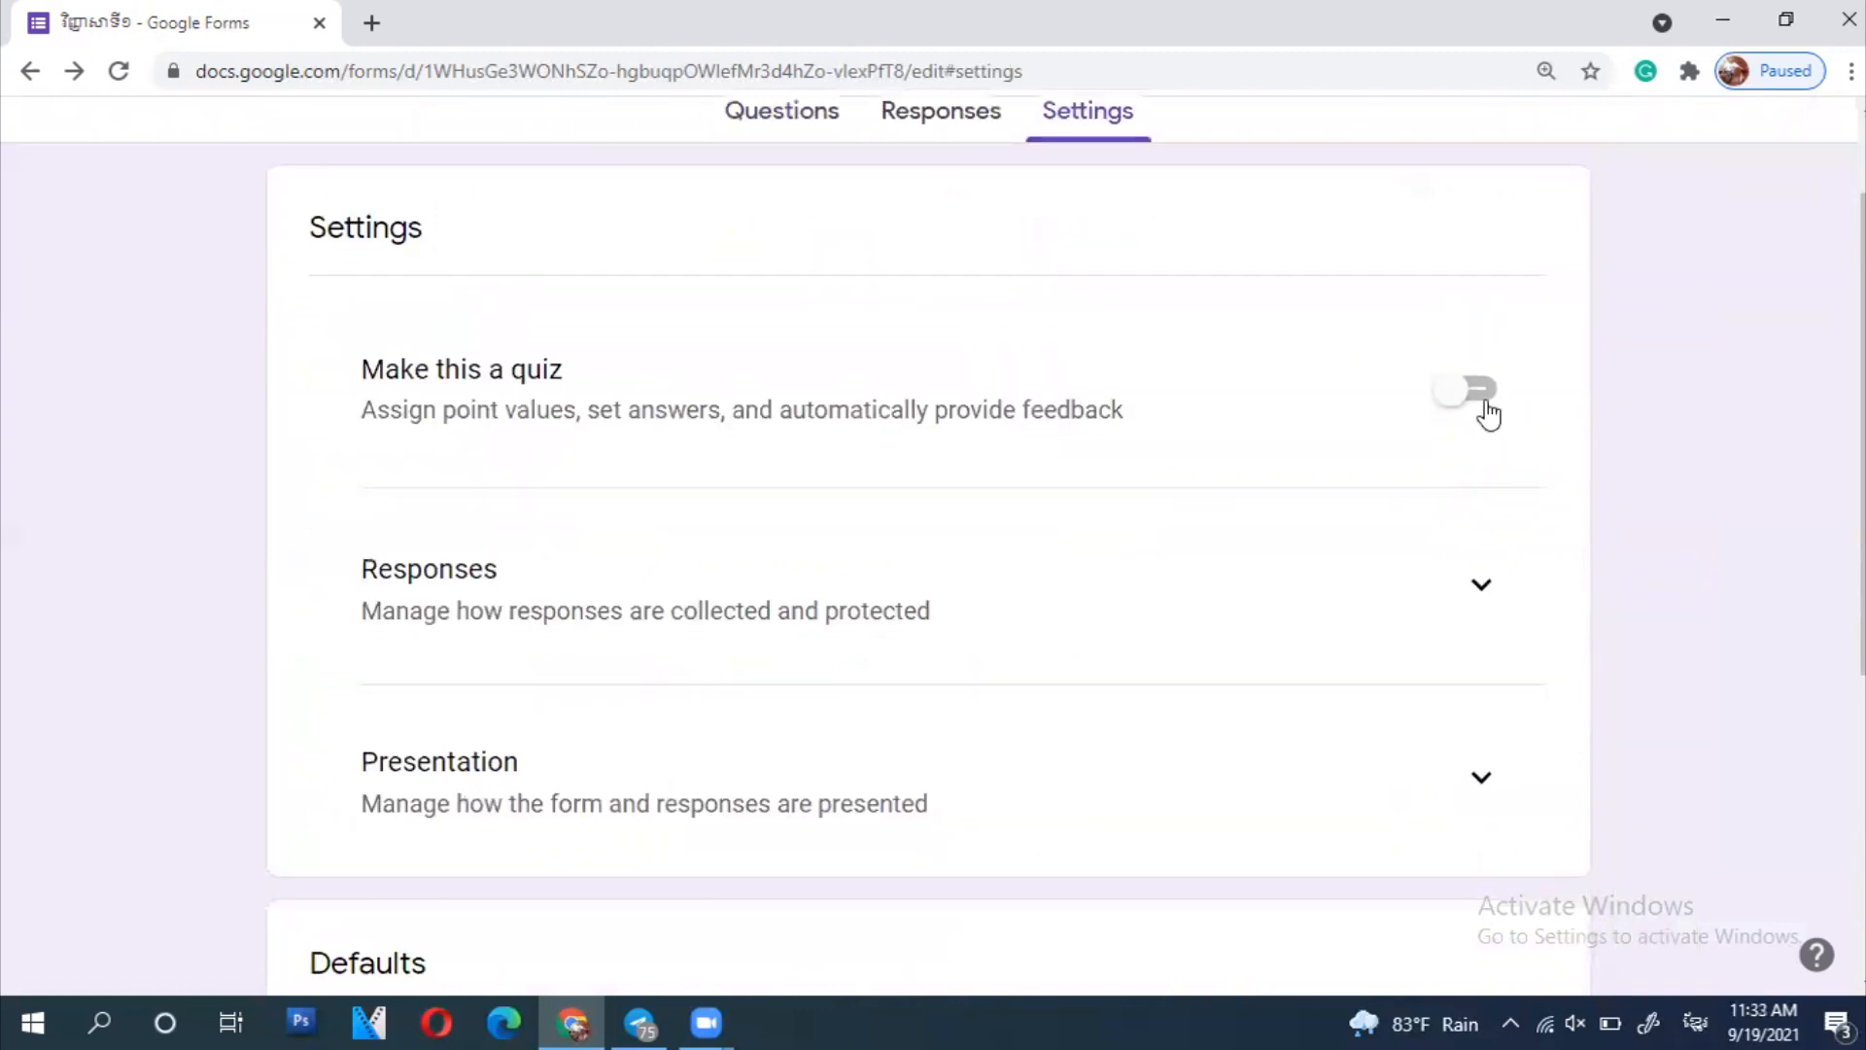
pyautogui.click(1487, 413)
pyautogui.scroll(-6, 1588, 416)
pyautogui.scroll(4, 1594, 420)
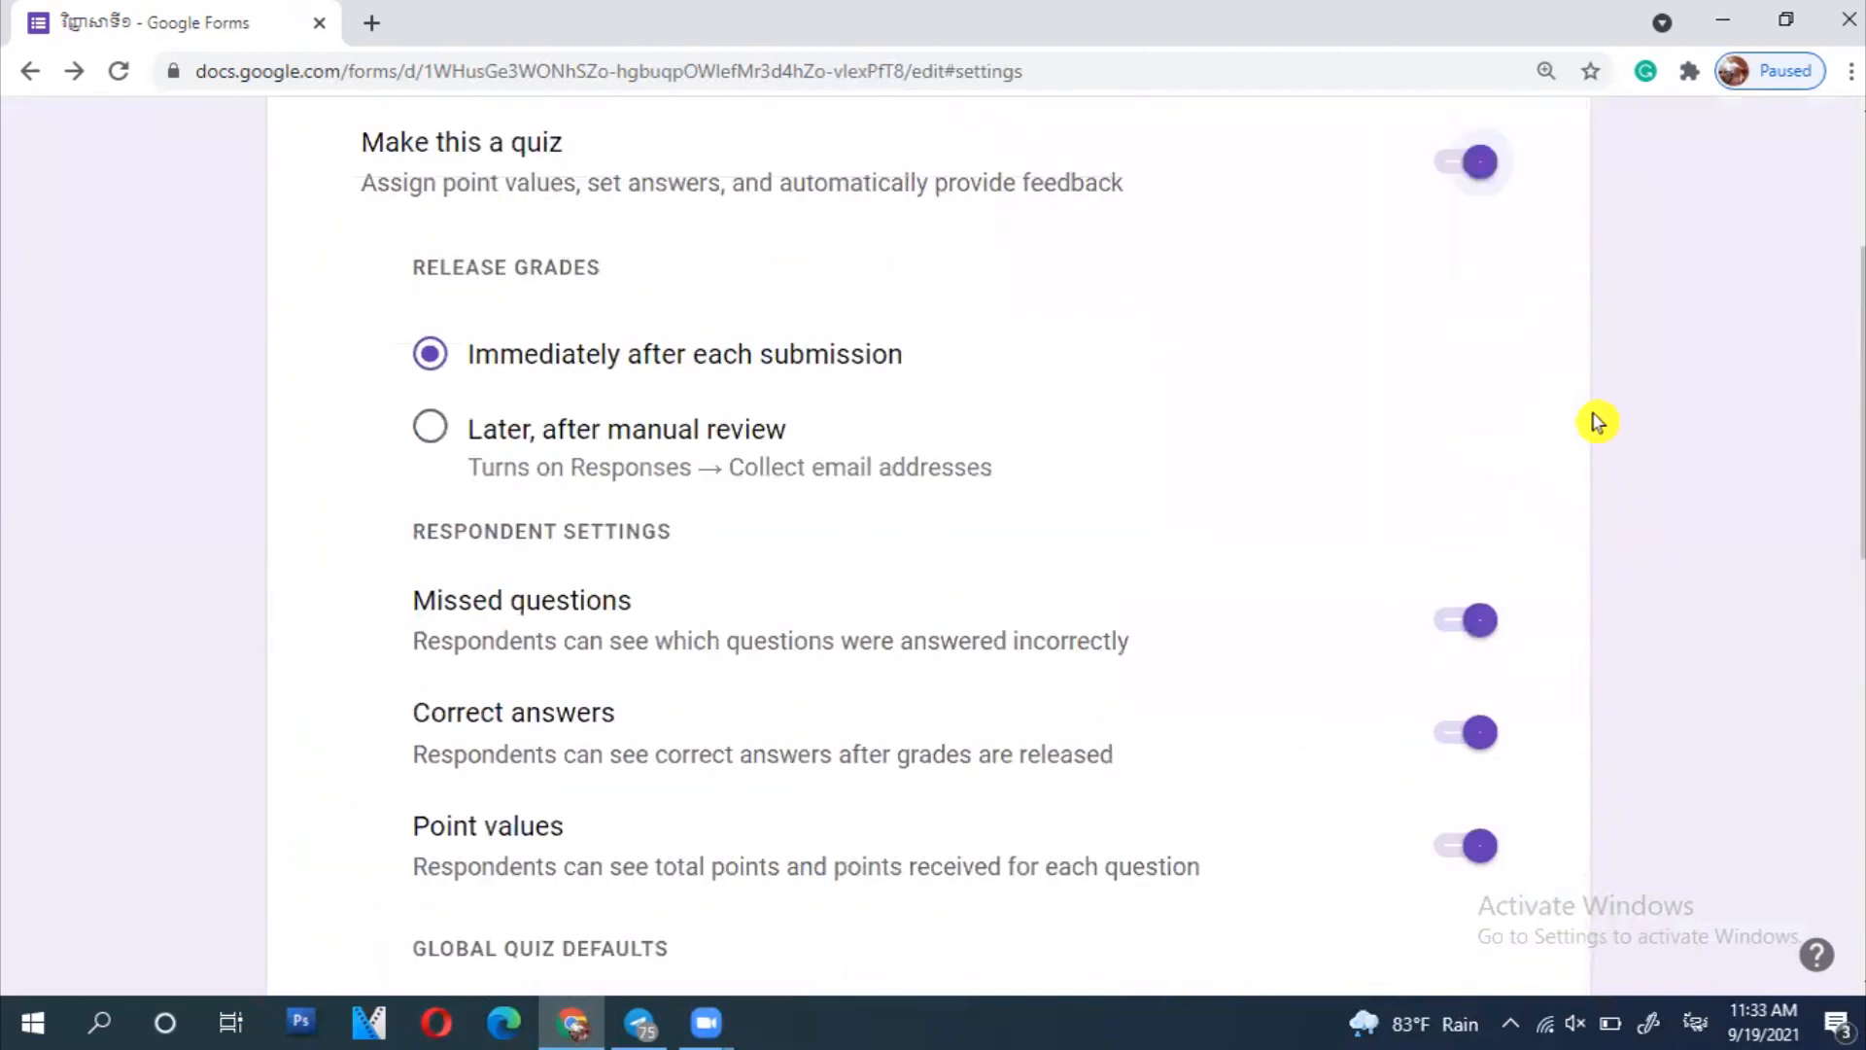
pyautogui.scroll(1, 1591, 421)
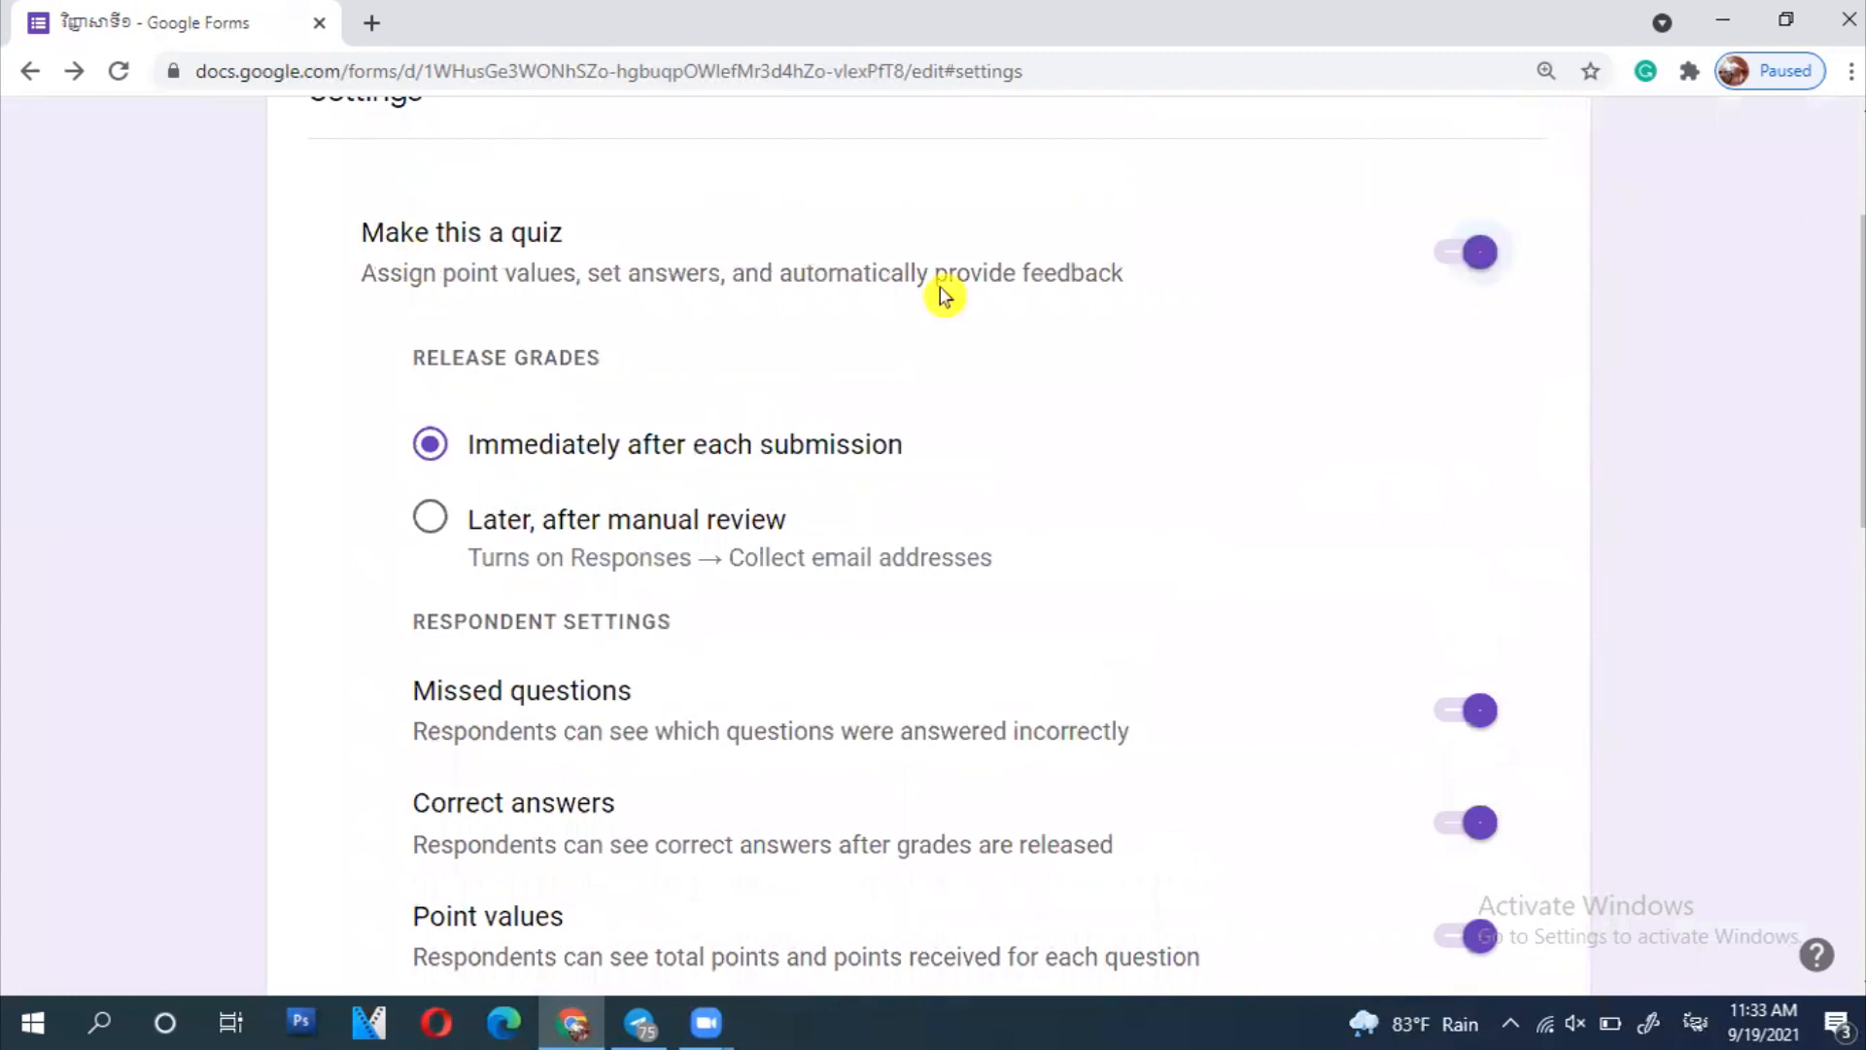
pyautogui.scroll(-7, 1616, 460)
pyautogui.scroll(10, 1616, 458)
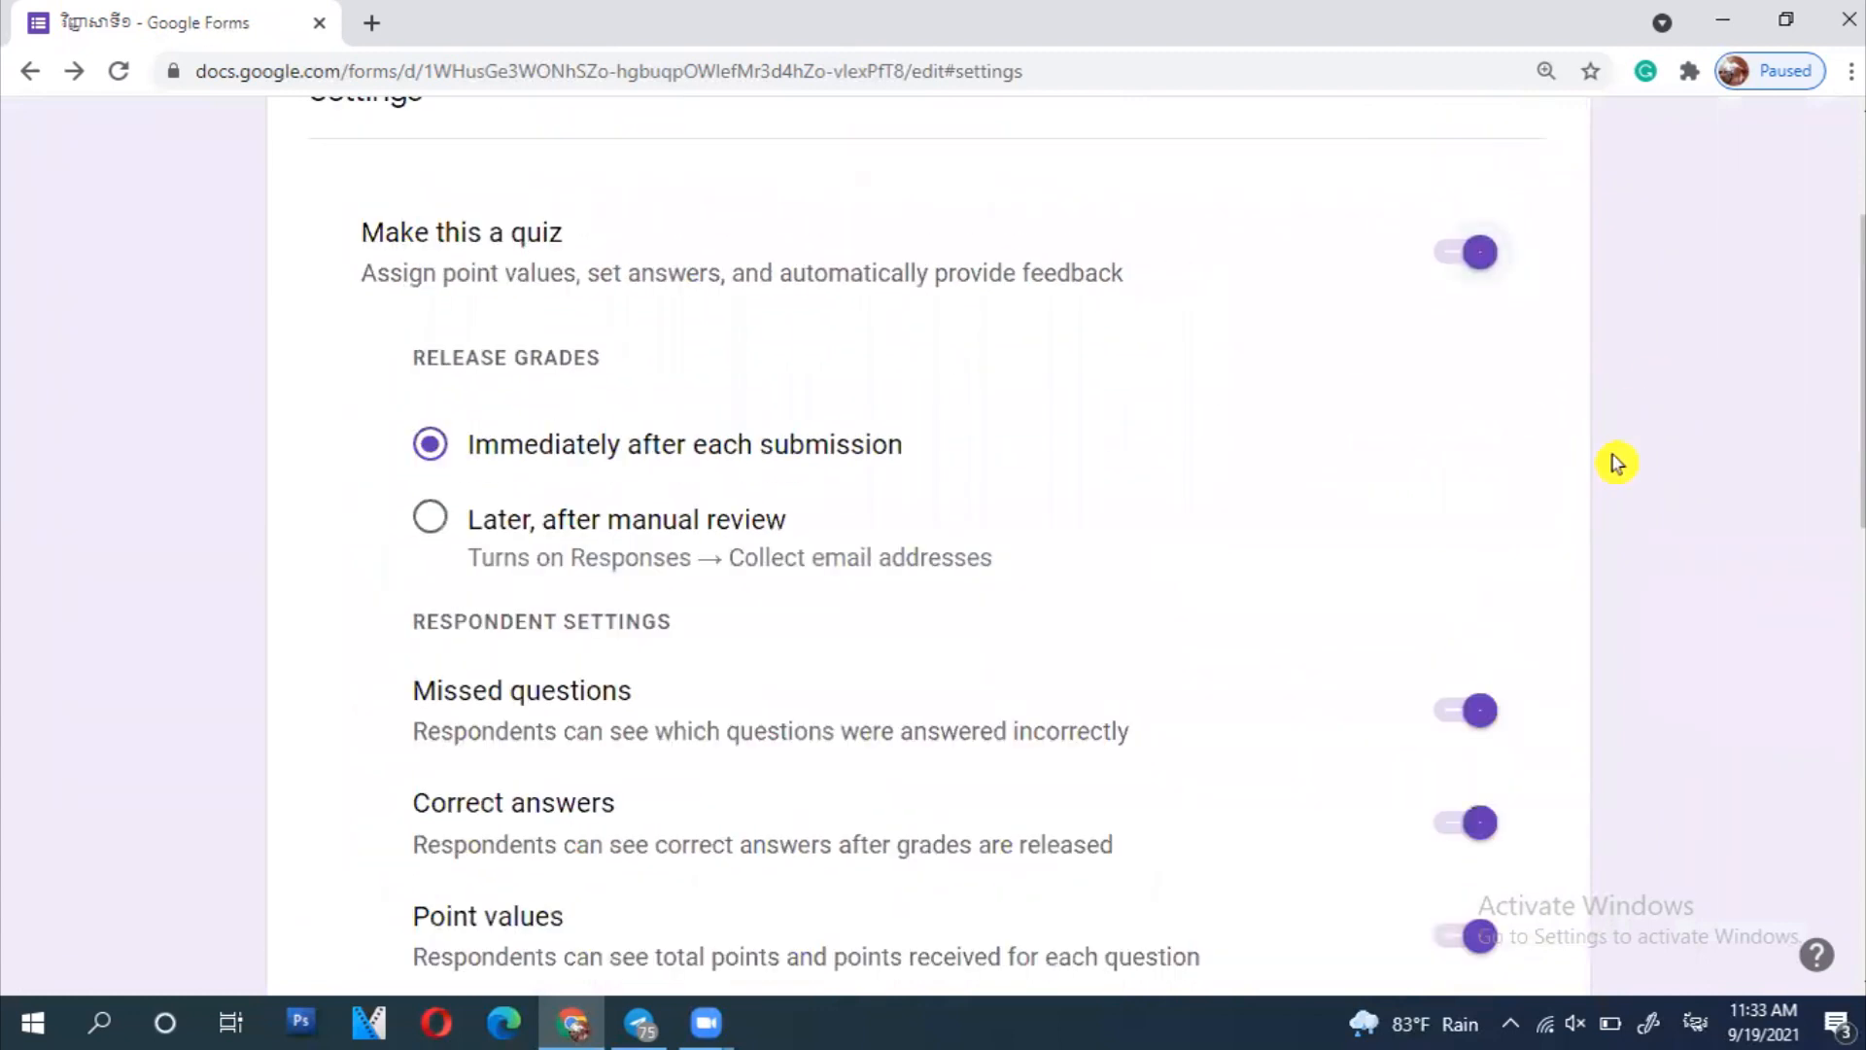
pyautogui.scroll(-10, 1678, 541)
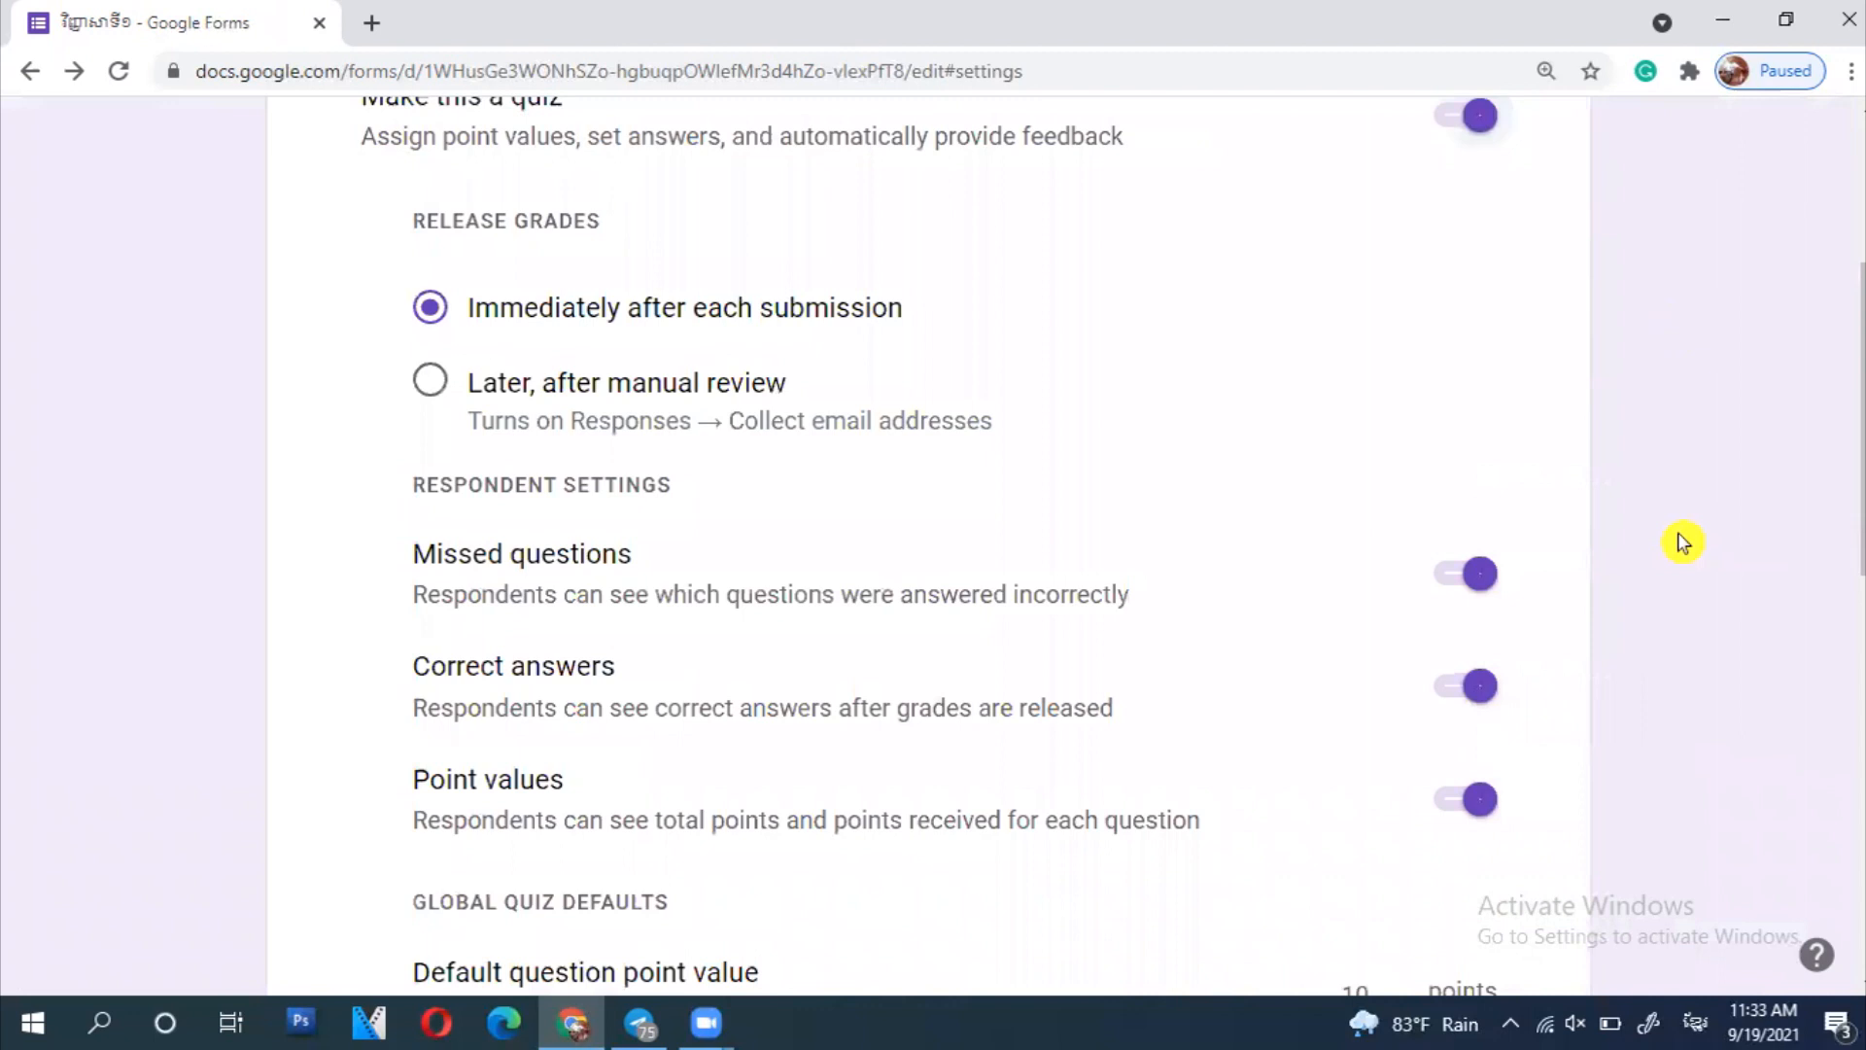
pyautogui.scroll(10, 1683, 542)
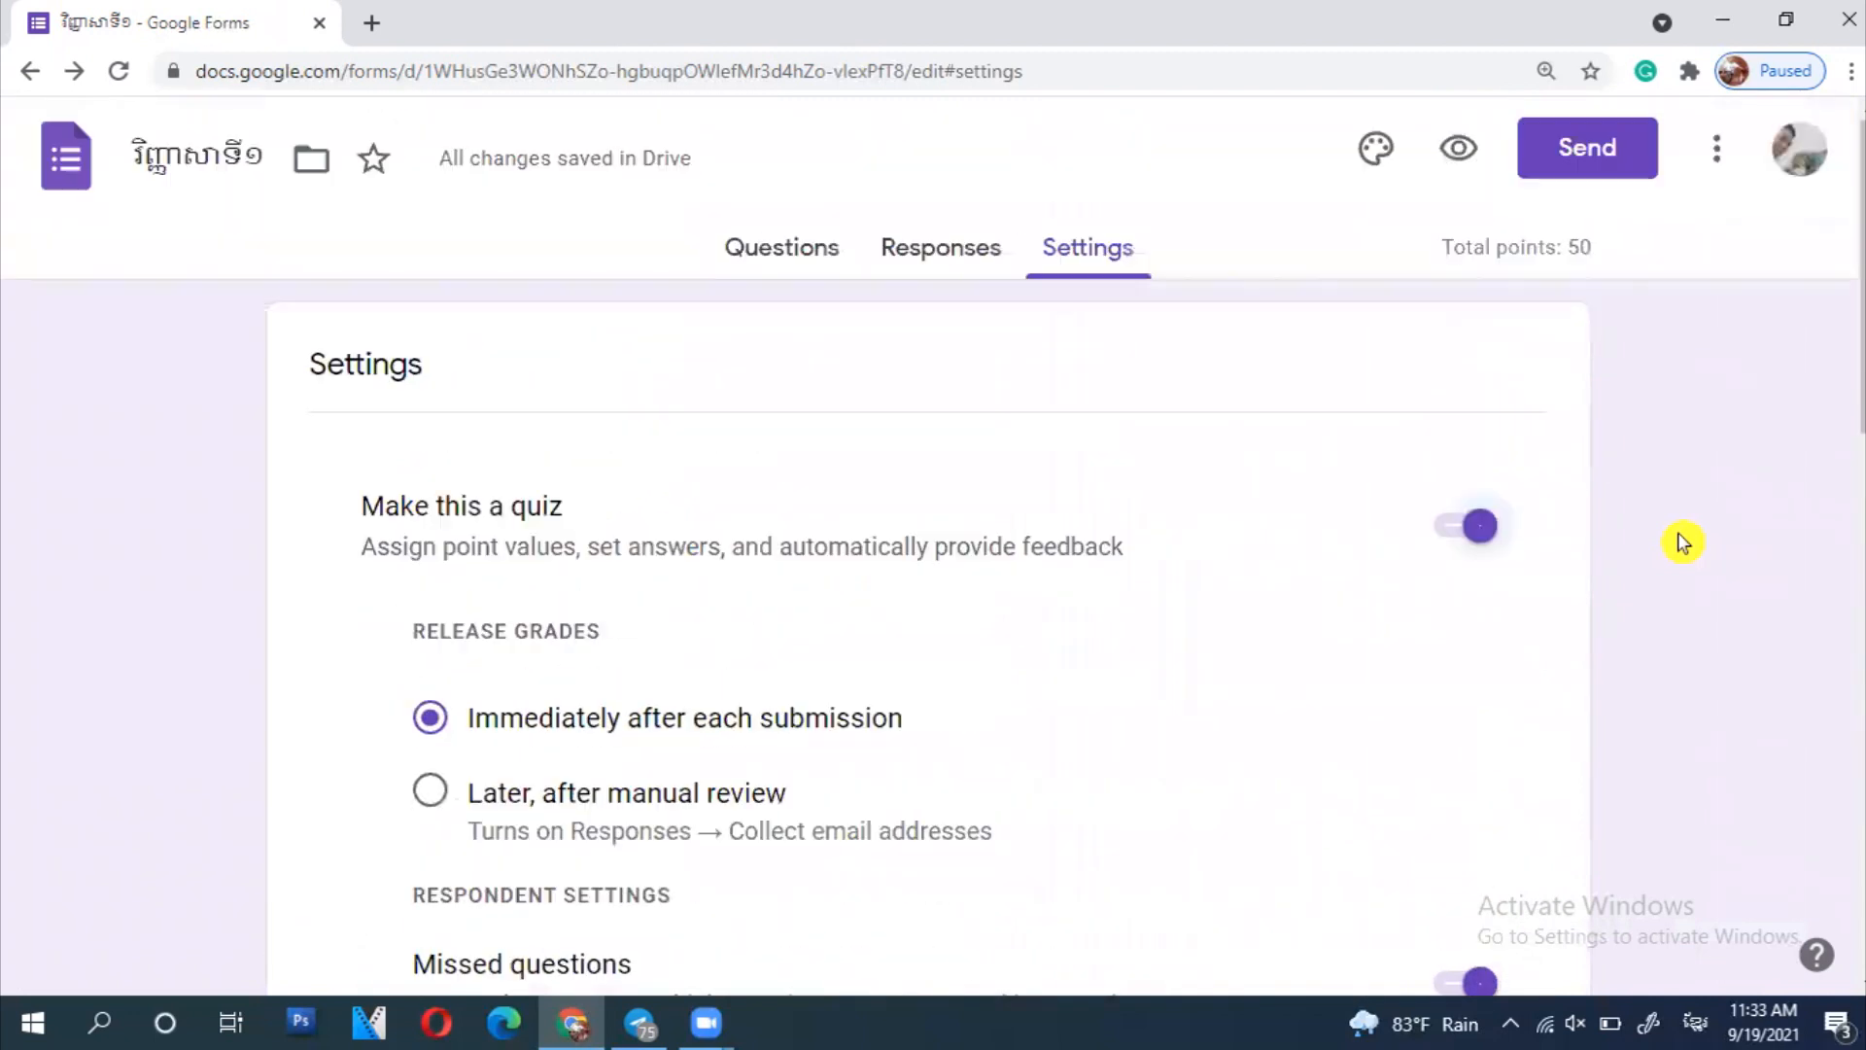
pyautogui.click(786, 268)
pyautogui.scroll(-15, 858, 294)
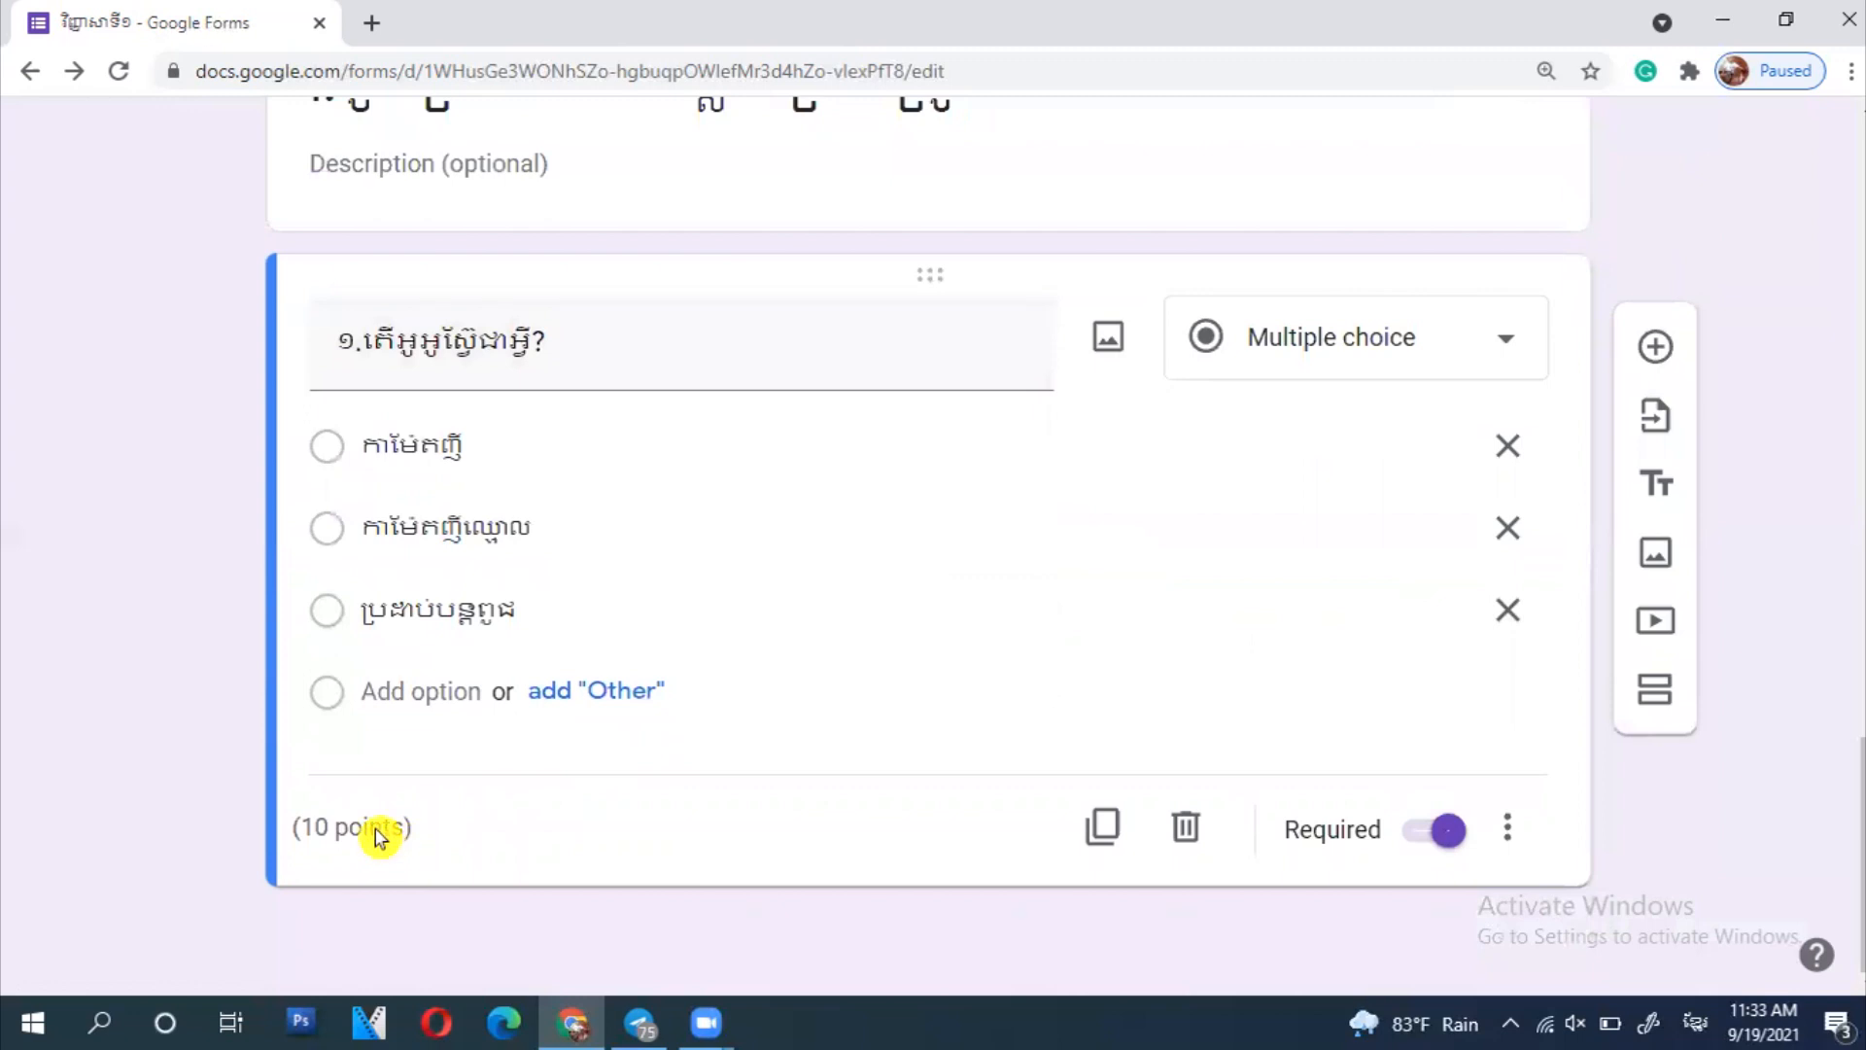
# - Mark កាមែតញី as question 1's correct answer worth 10 points
pyautogui.click(667, 818)
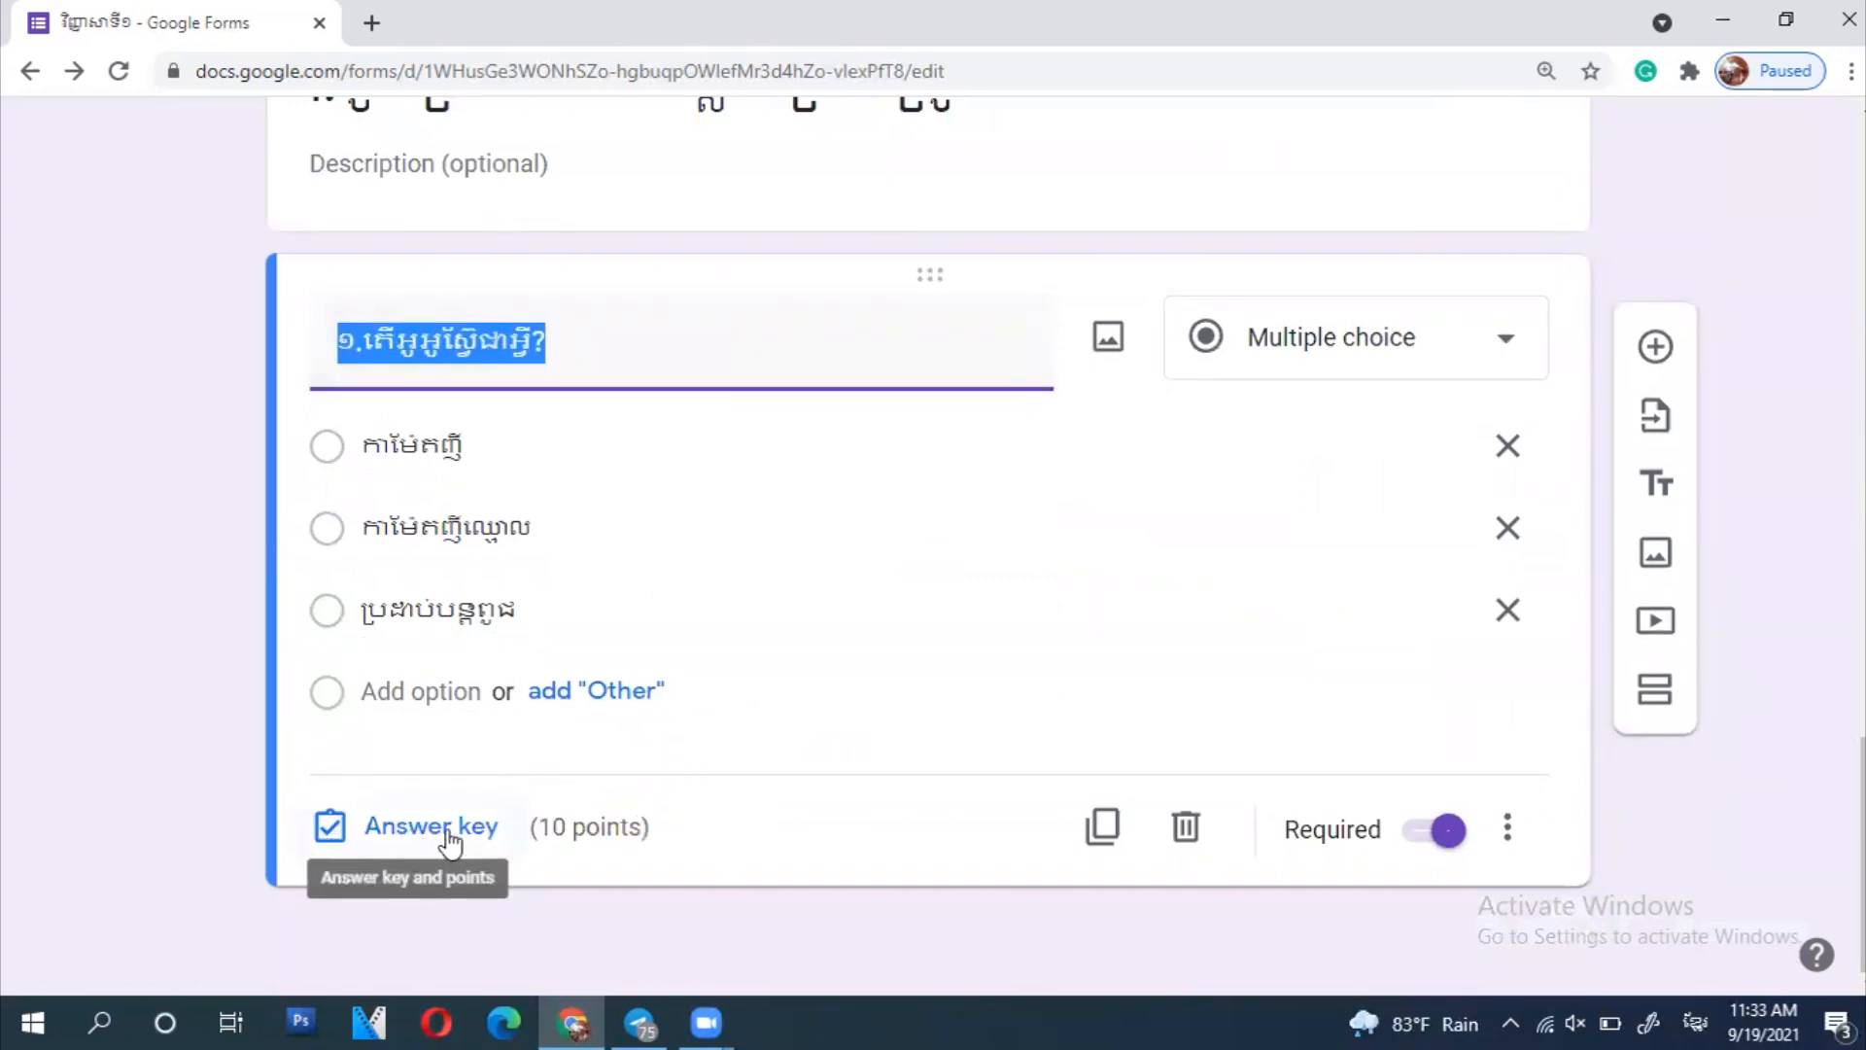
pyautogui.hotkey('ctrl', '+')
pyautogui.hotkey('ctrl', '+')
pyautogui.hotkey('ctrl', '+')
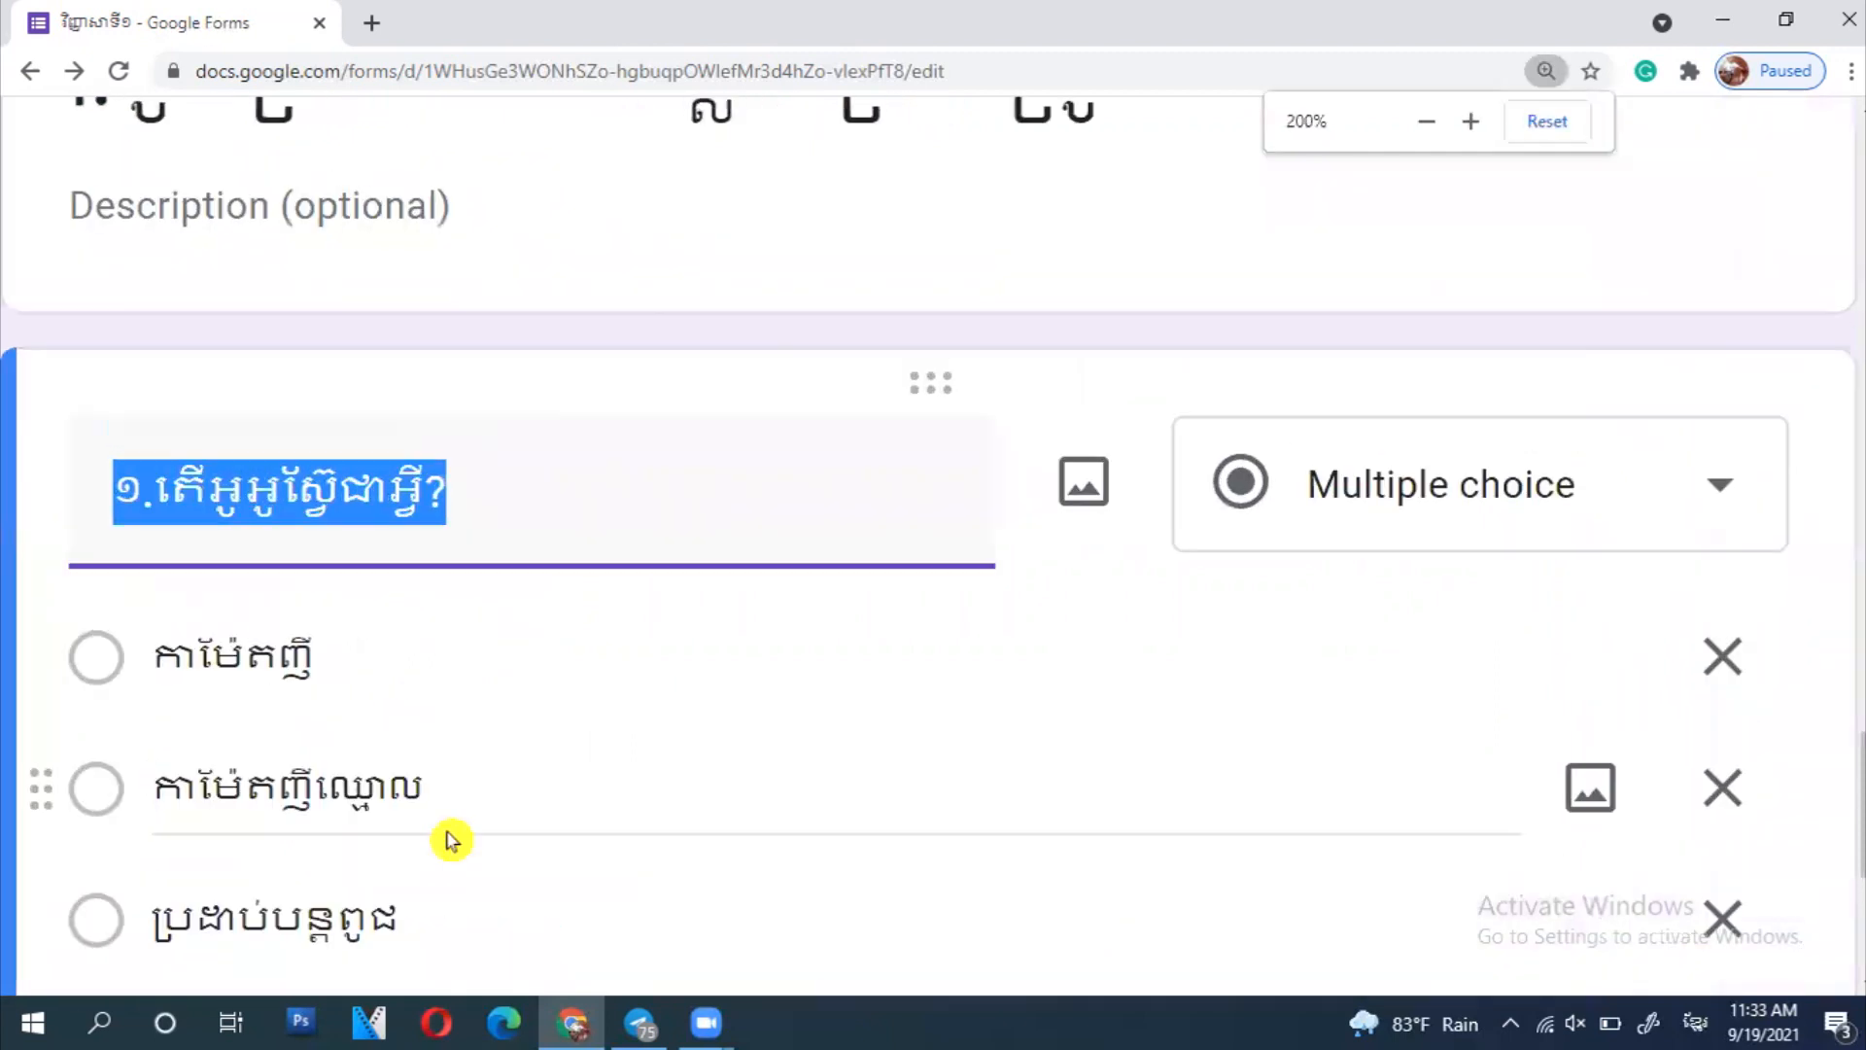
pyautogui.scroll(-3, 450, 840)
pyautogui.click(231, 692)
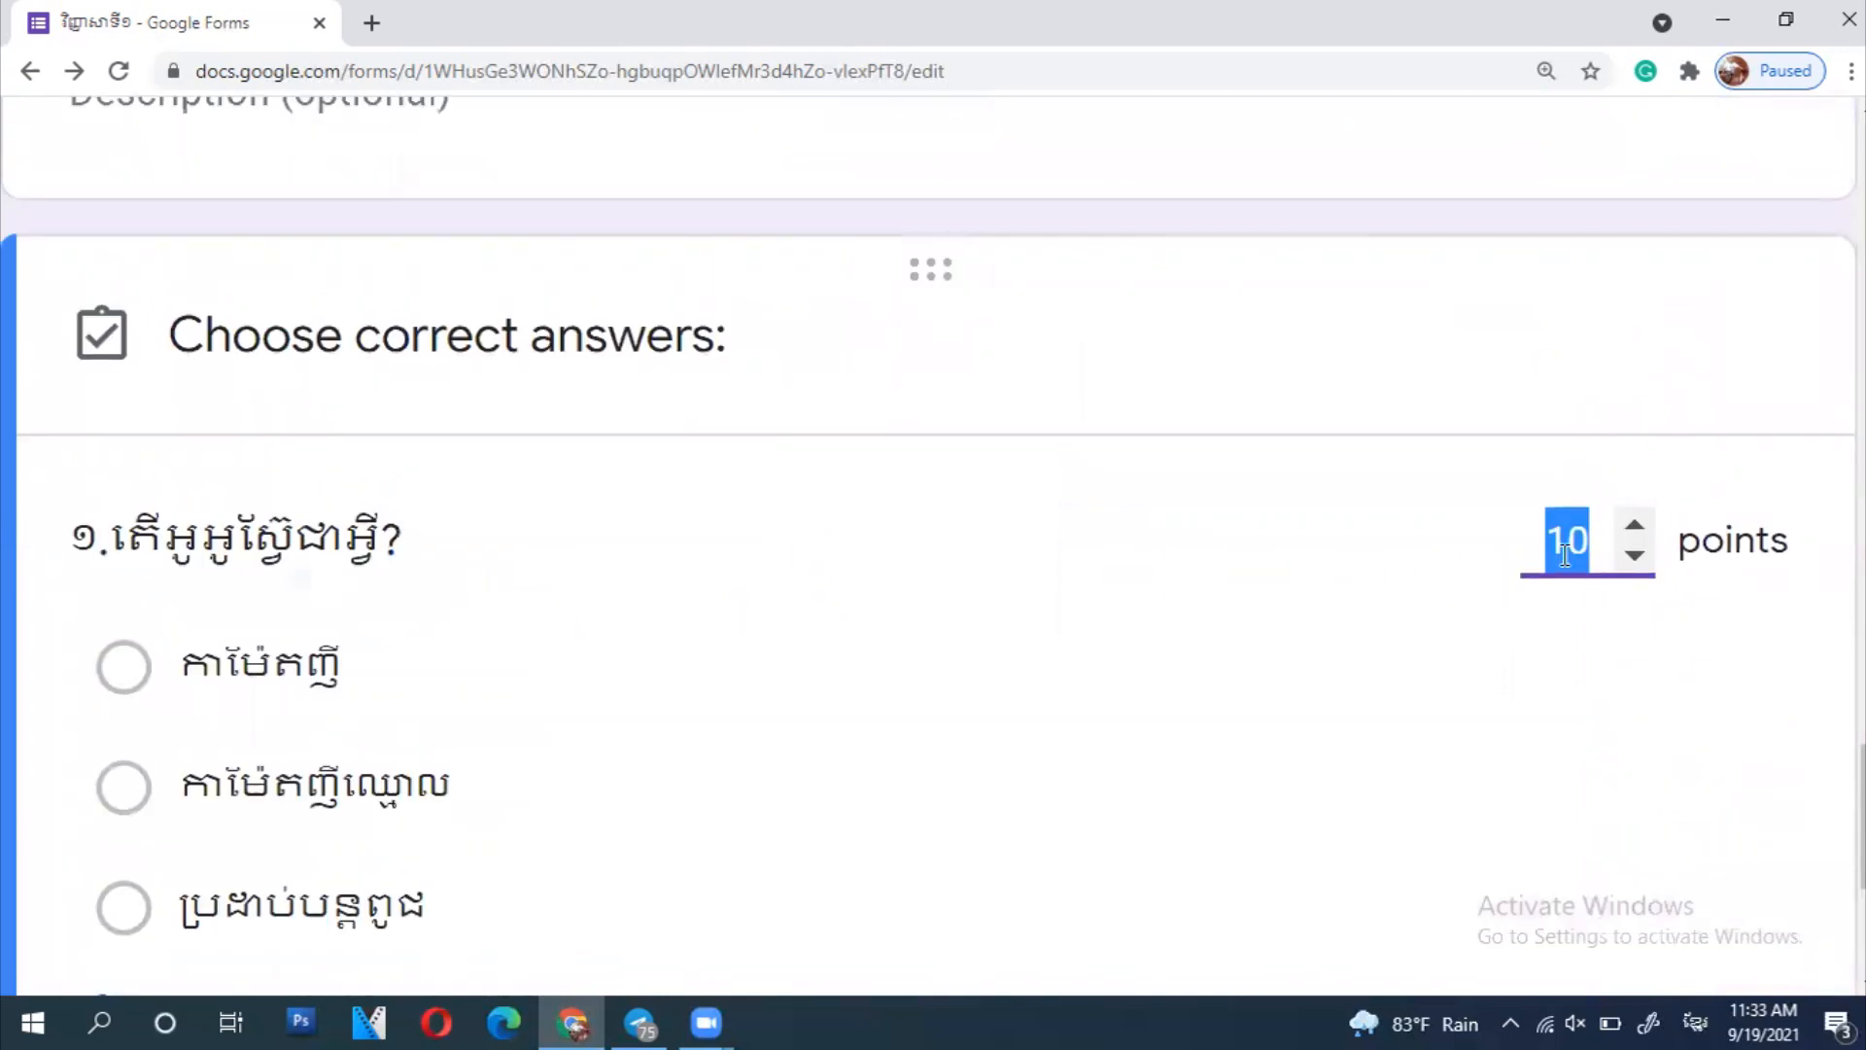
pyautogui.scroll(-5, 1562, 550)
pyautogui.click(1642, 679)
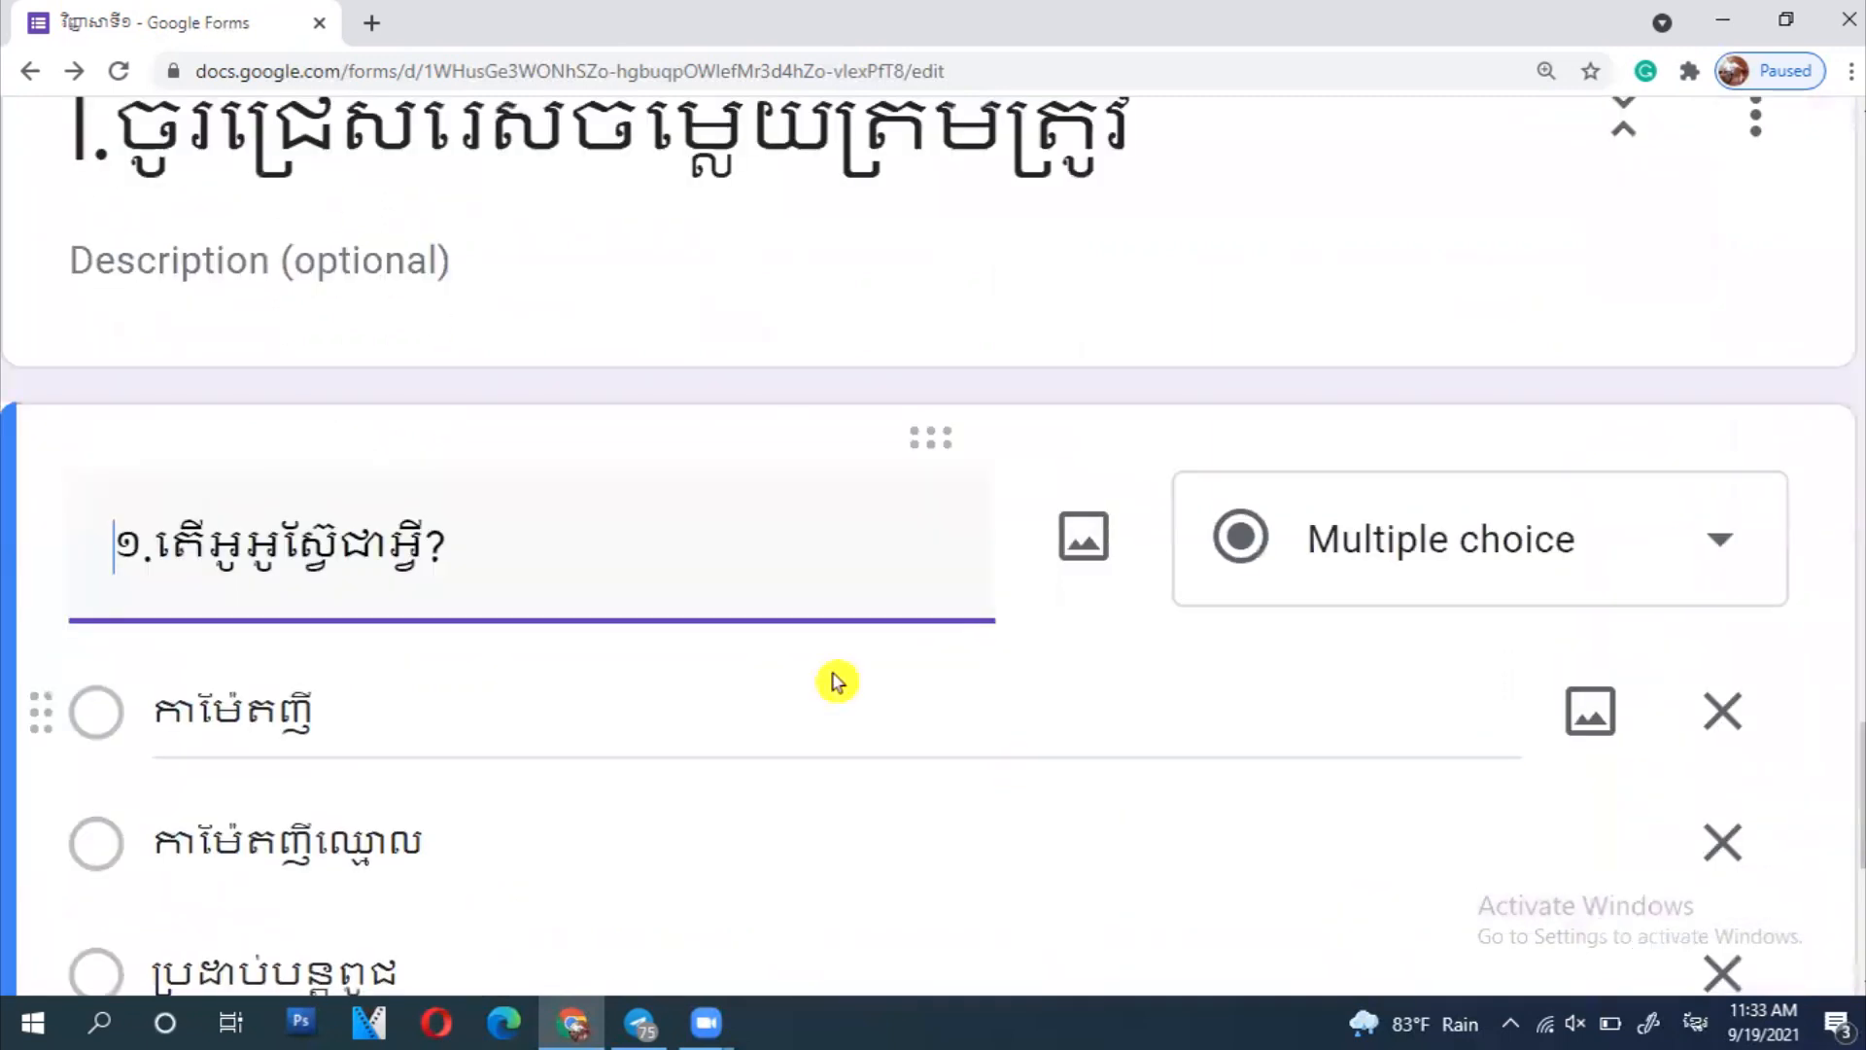
pyautogui.hotkey('ctrl', '-')
pyautogui.hotkey('ctrl', '-')
pyautogui.hotkey('ctrl', '-')
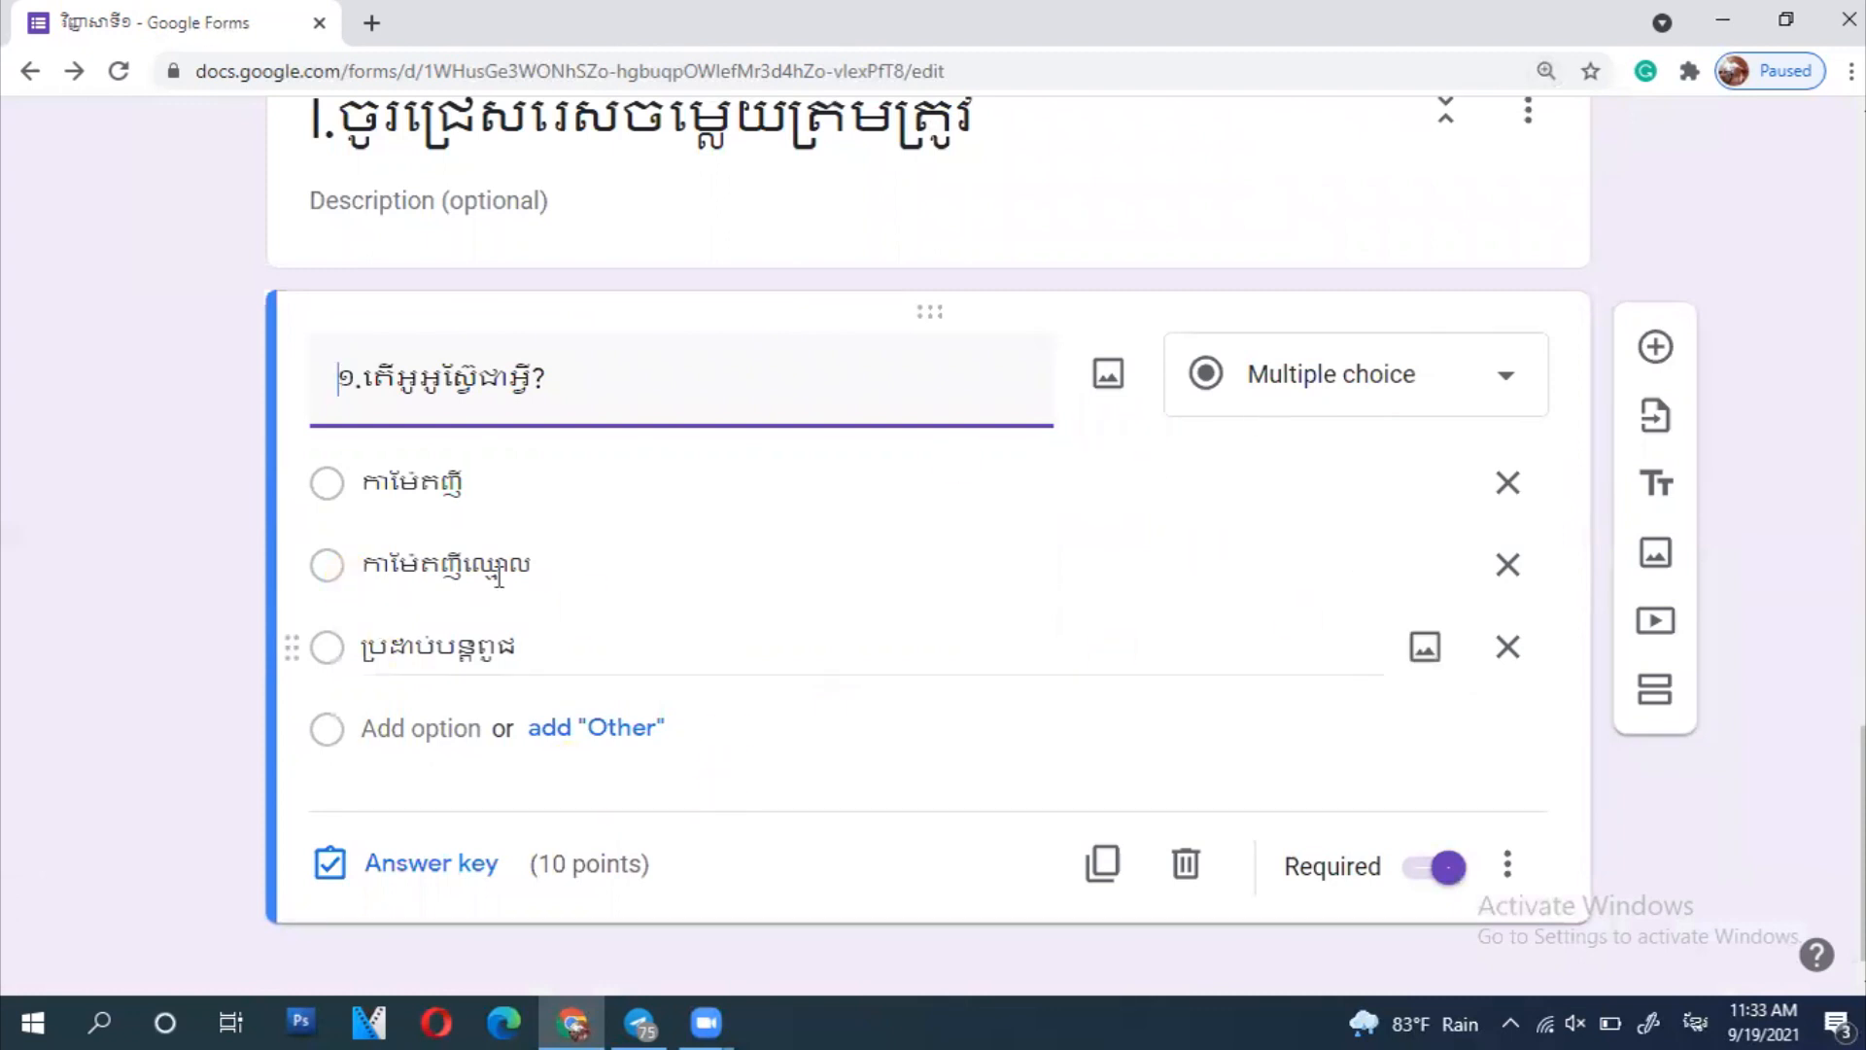
pyautogui.click(437, 864)
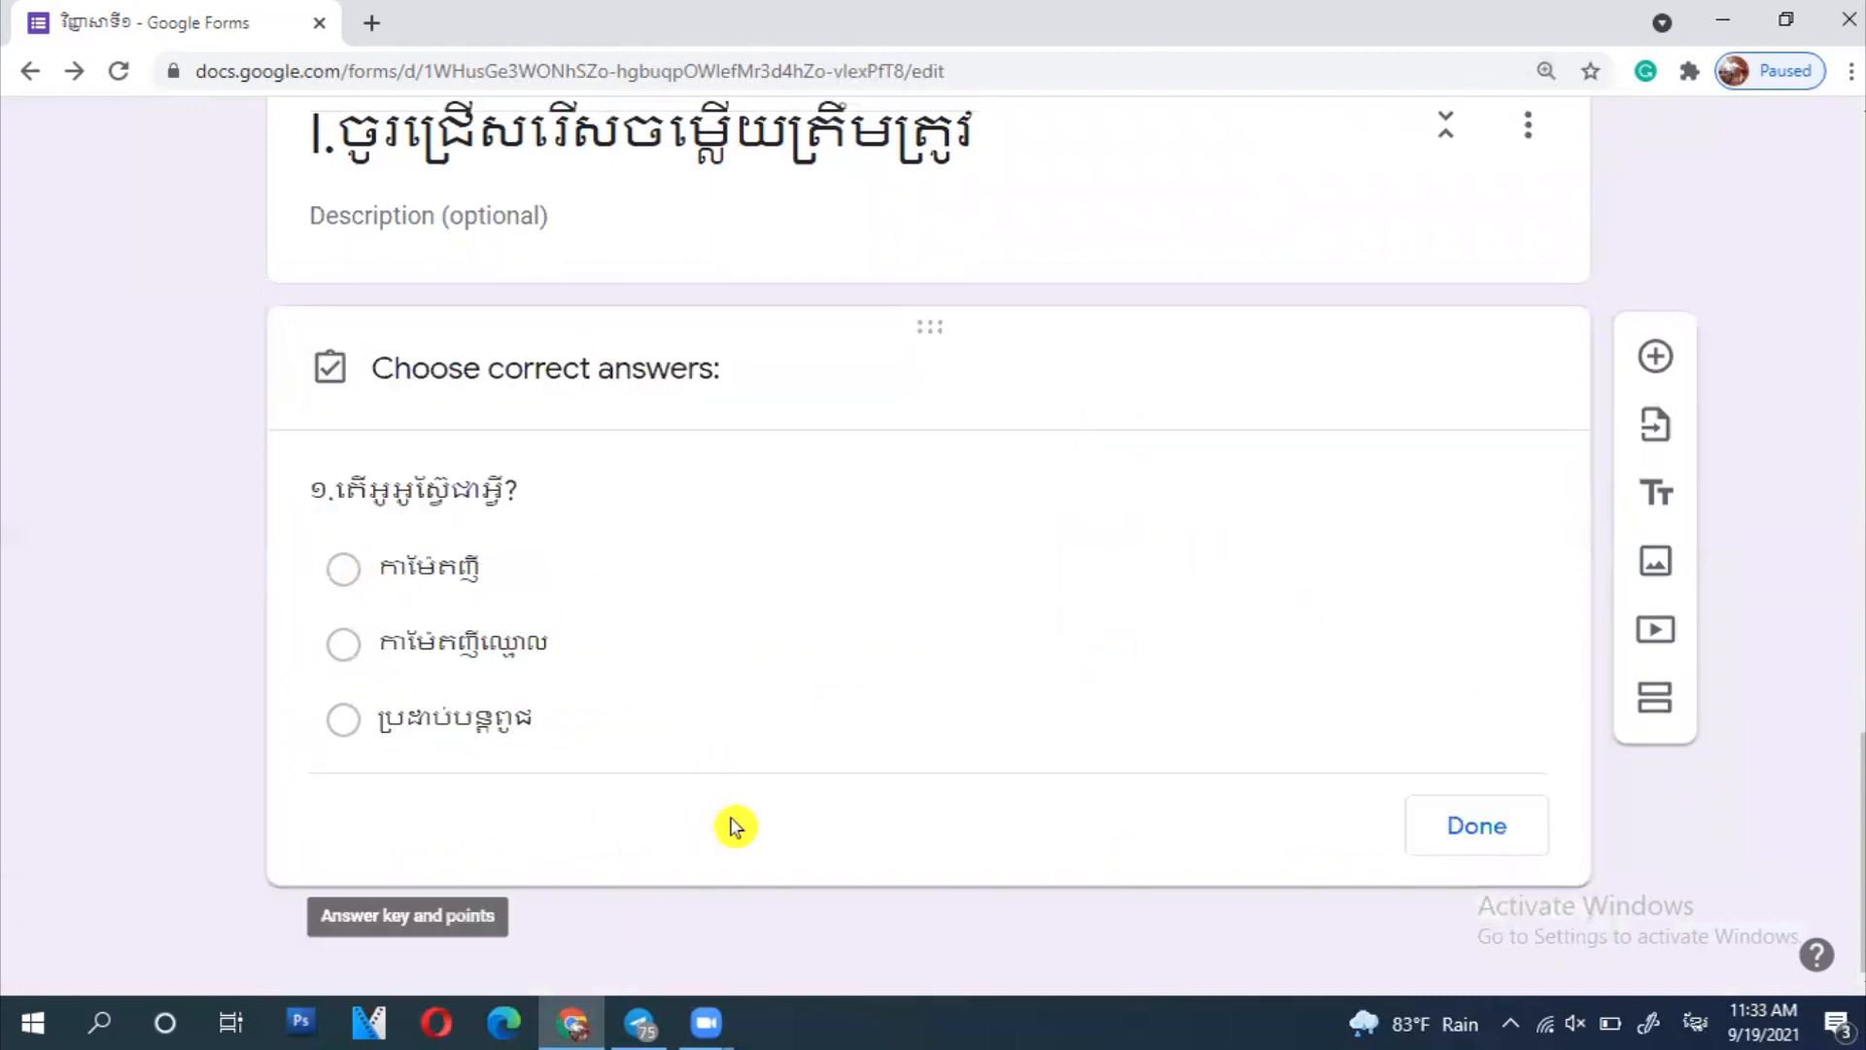
pyautogui.click(417, 573)
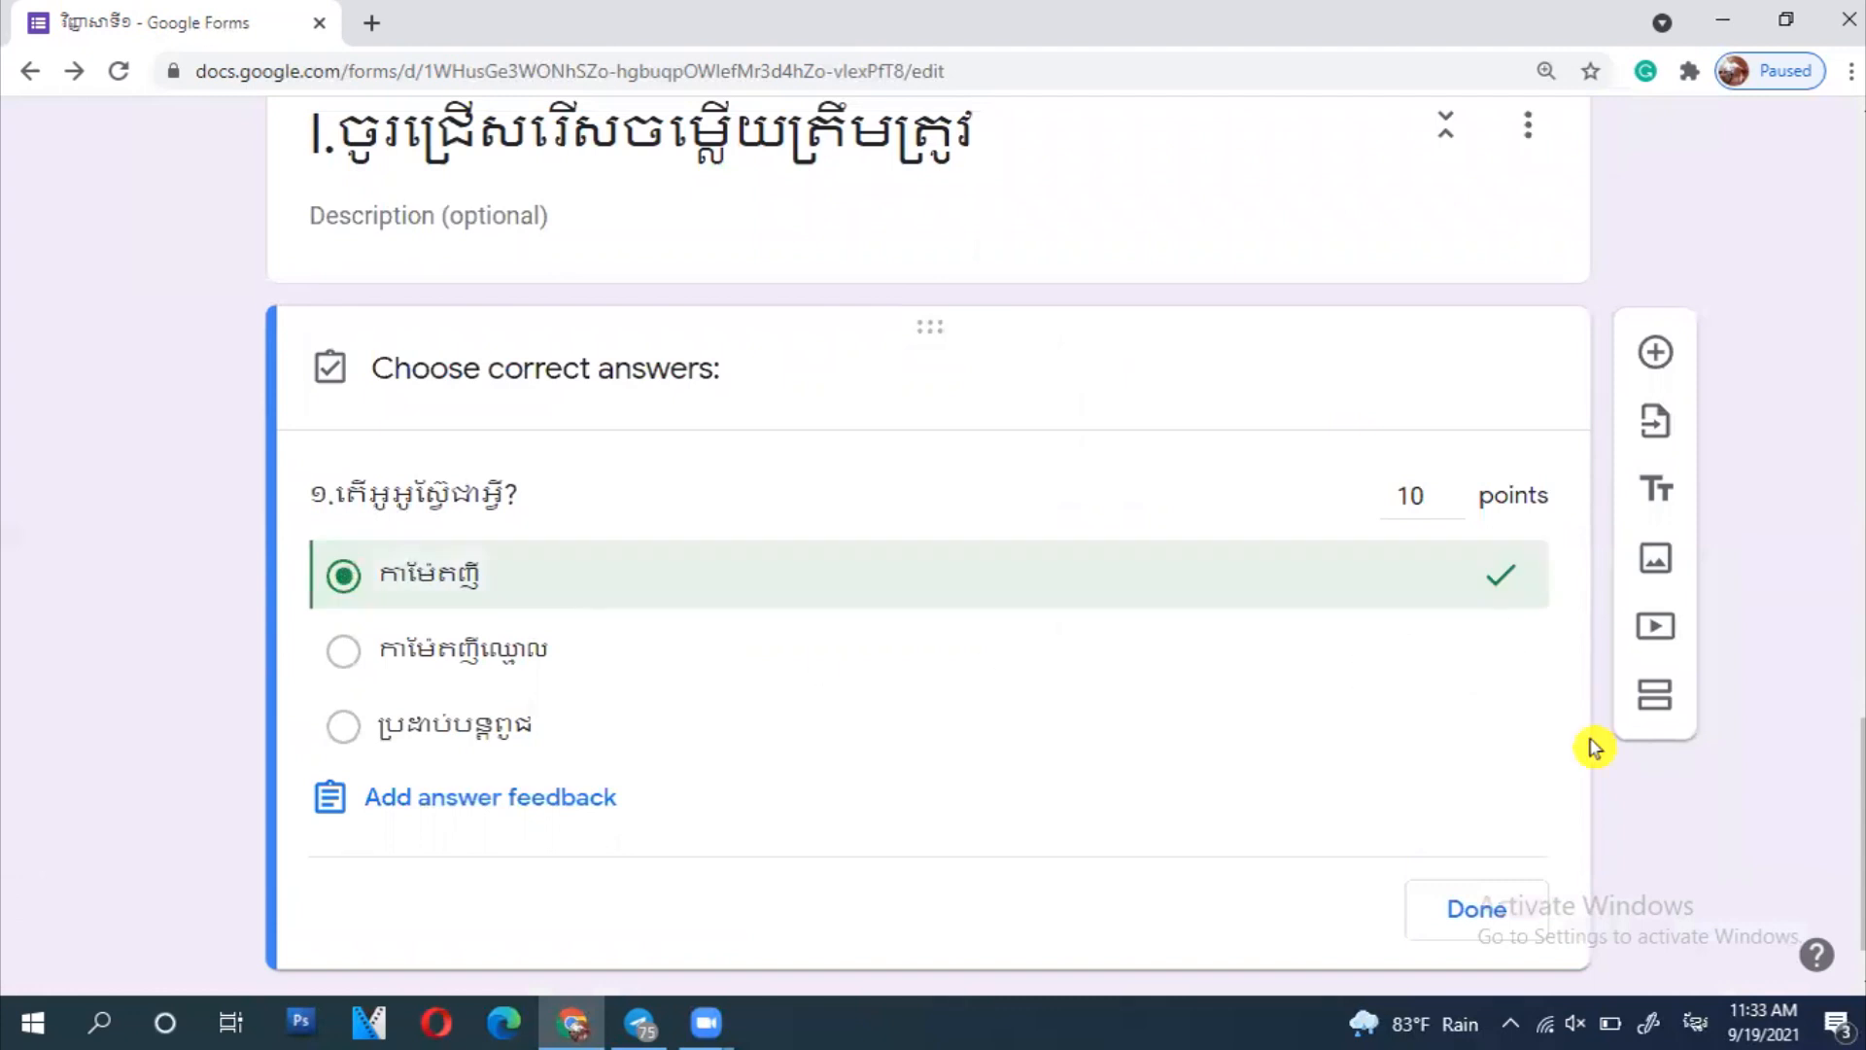
pyautogui.click(1468, 921)
# - Add another new question and bring up its question-type choices
pyautogui.scroll(5, 1671, 868)
pyautogui.scroll(-5, 1672, 865)
pyautogui.click(1655, 352)
pyautogui.click(1345, 528)
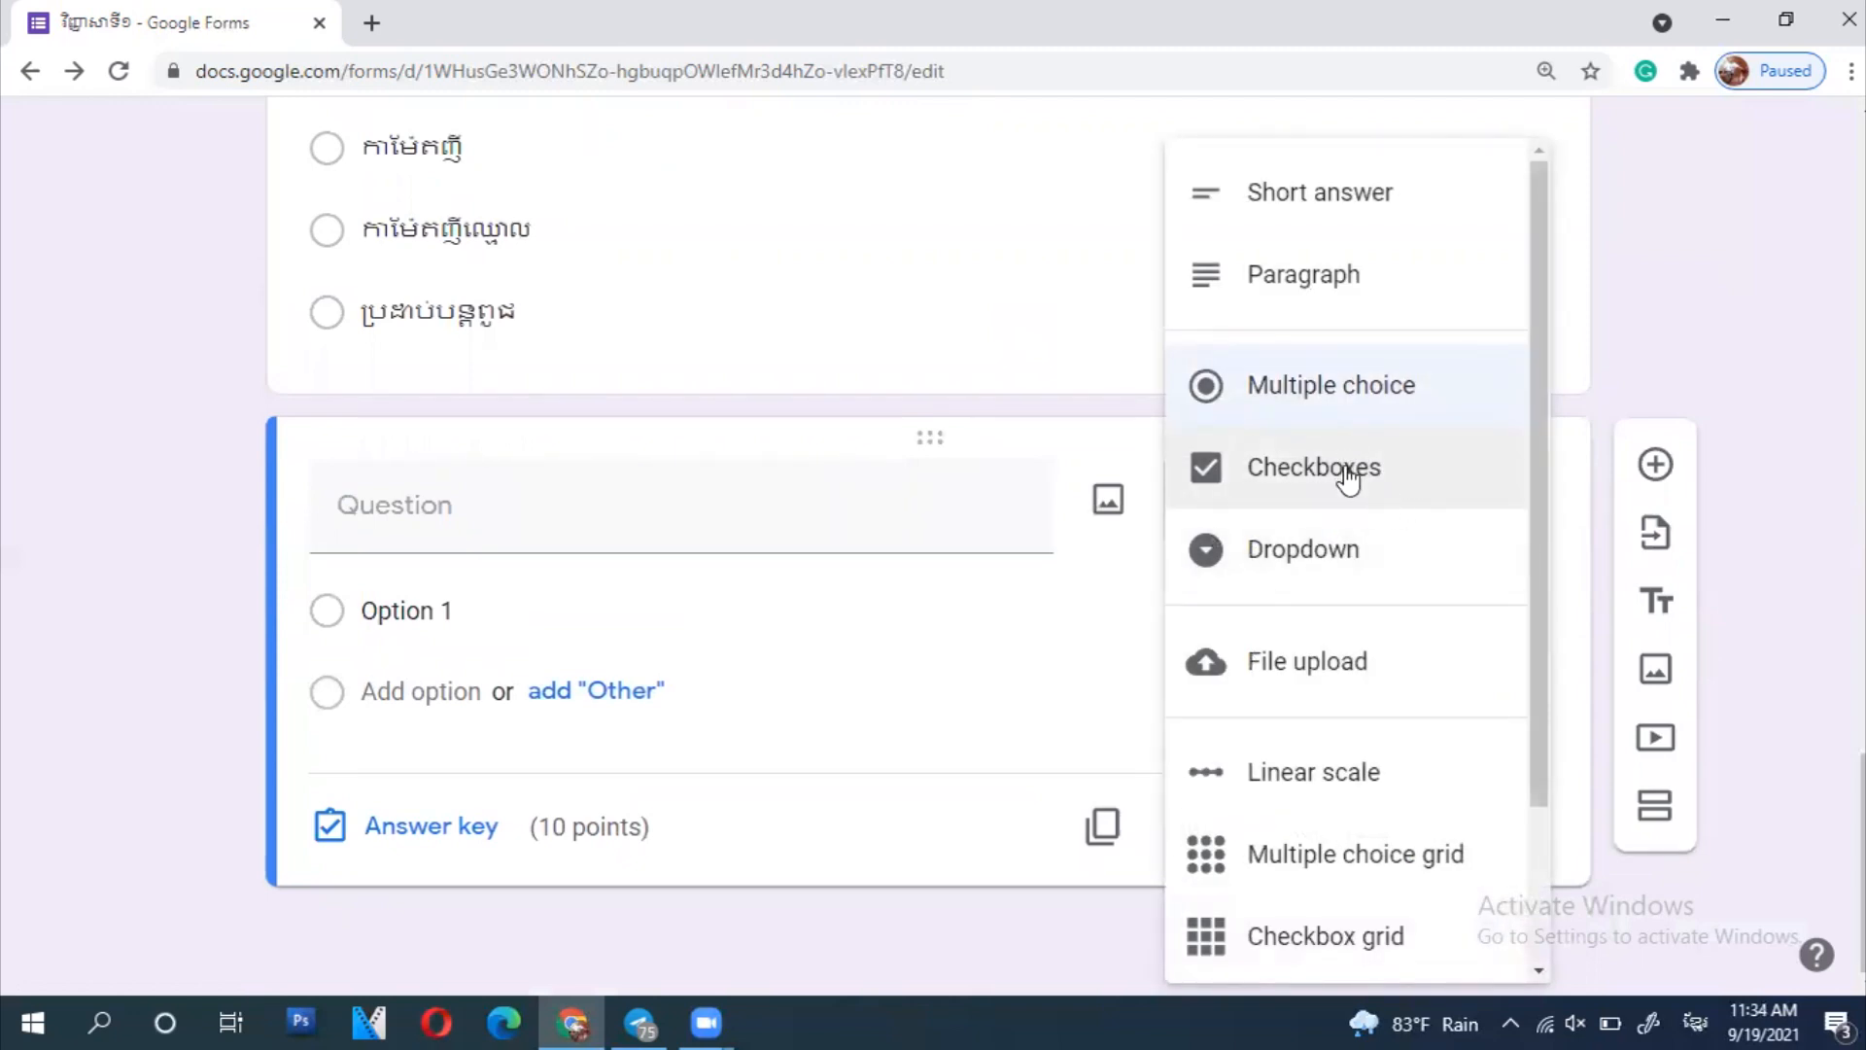
# - Make the question a multiple choice grid titled 'ចូរធ្វើការផ្គូផ្គង'
pyautogui.click(1375, 857)
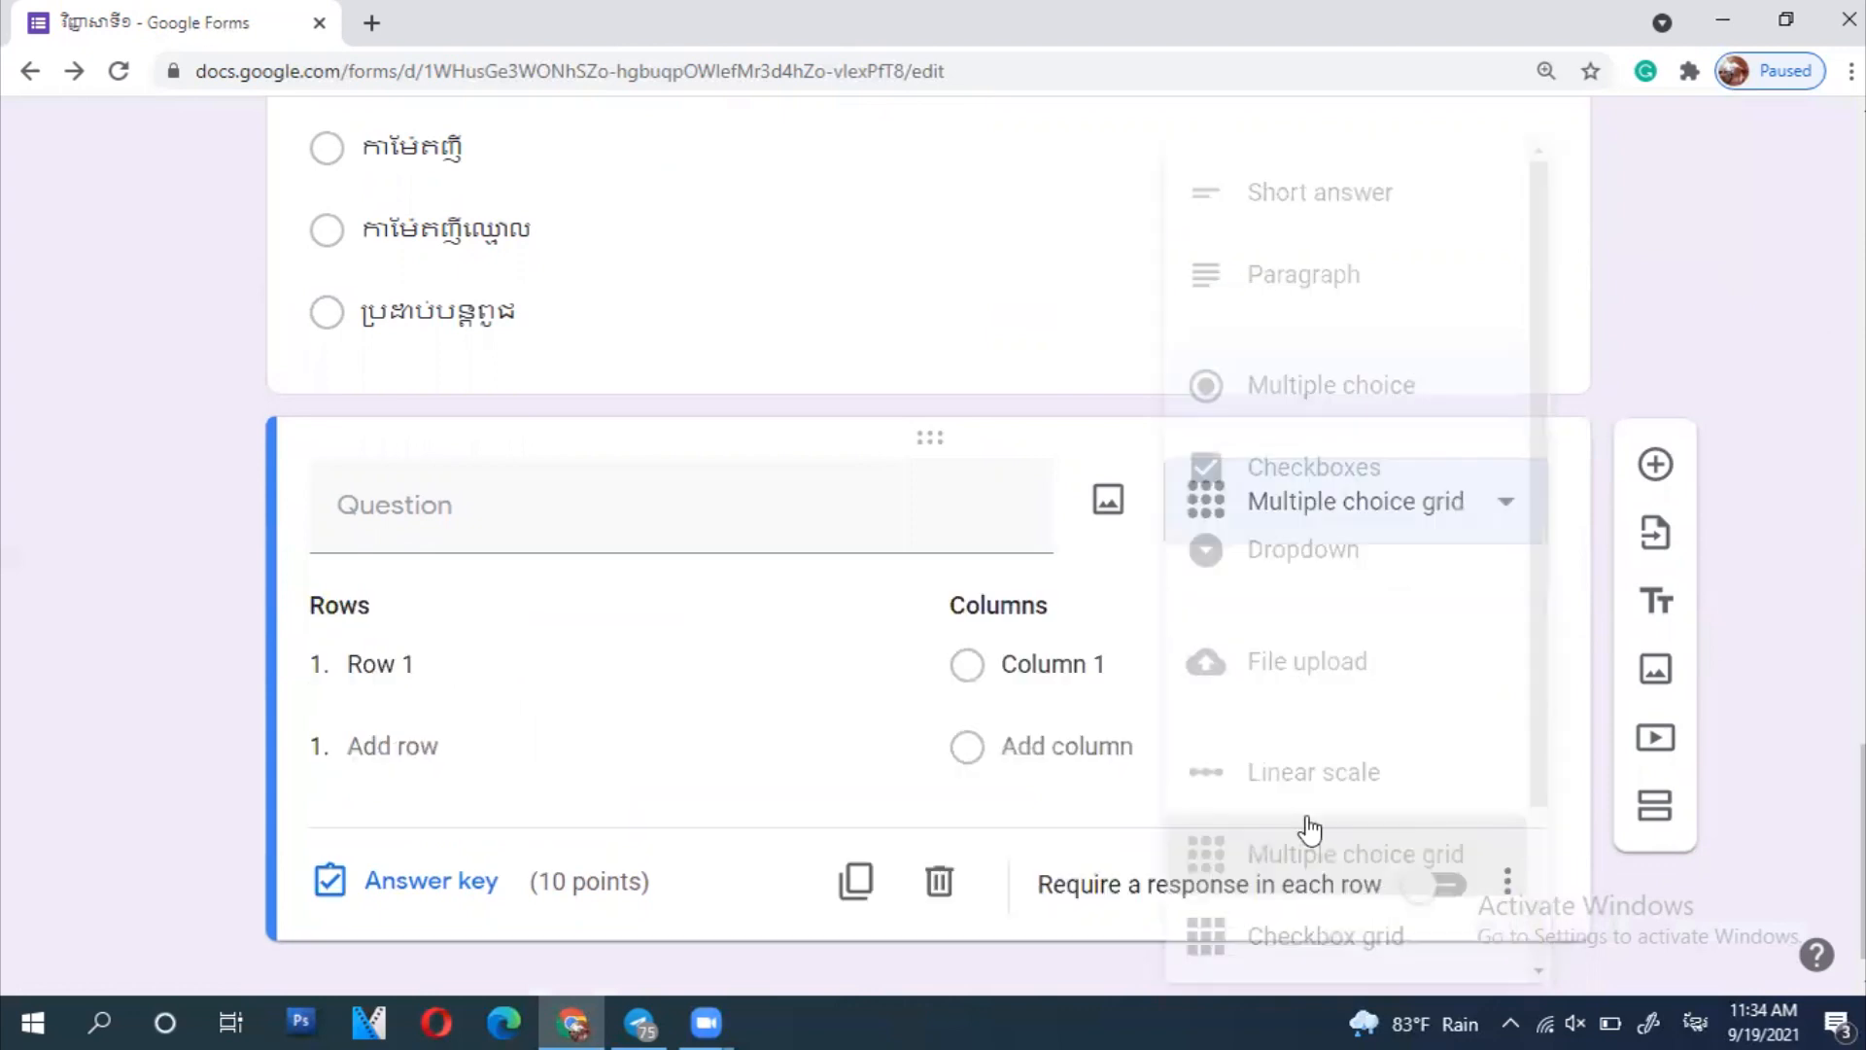
pyautogui.scroll(-1, 1250, 773)
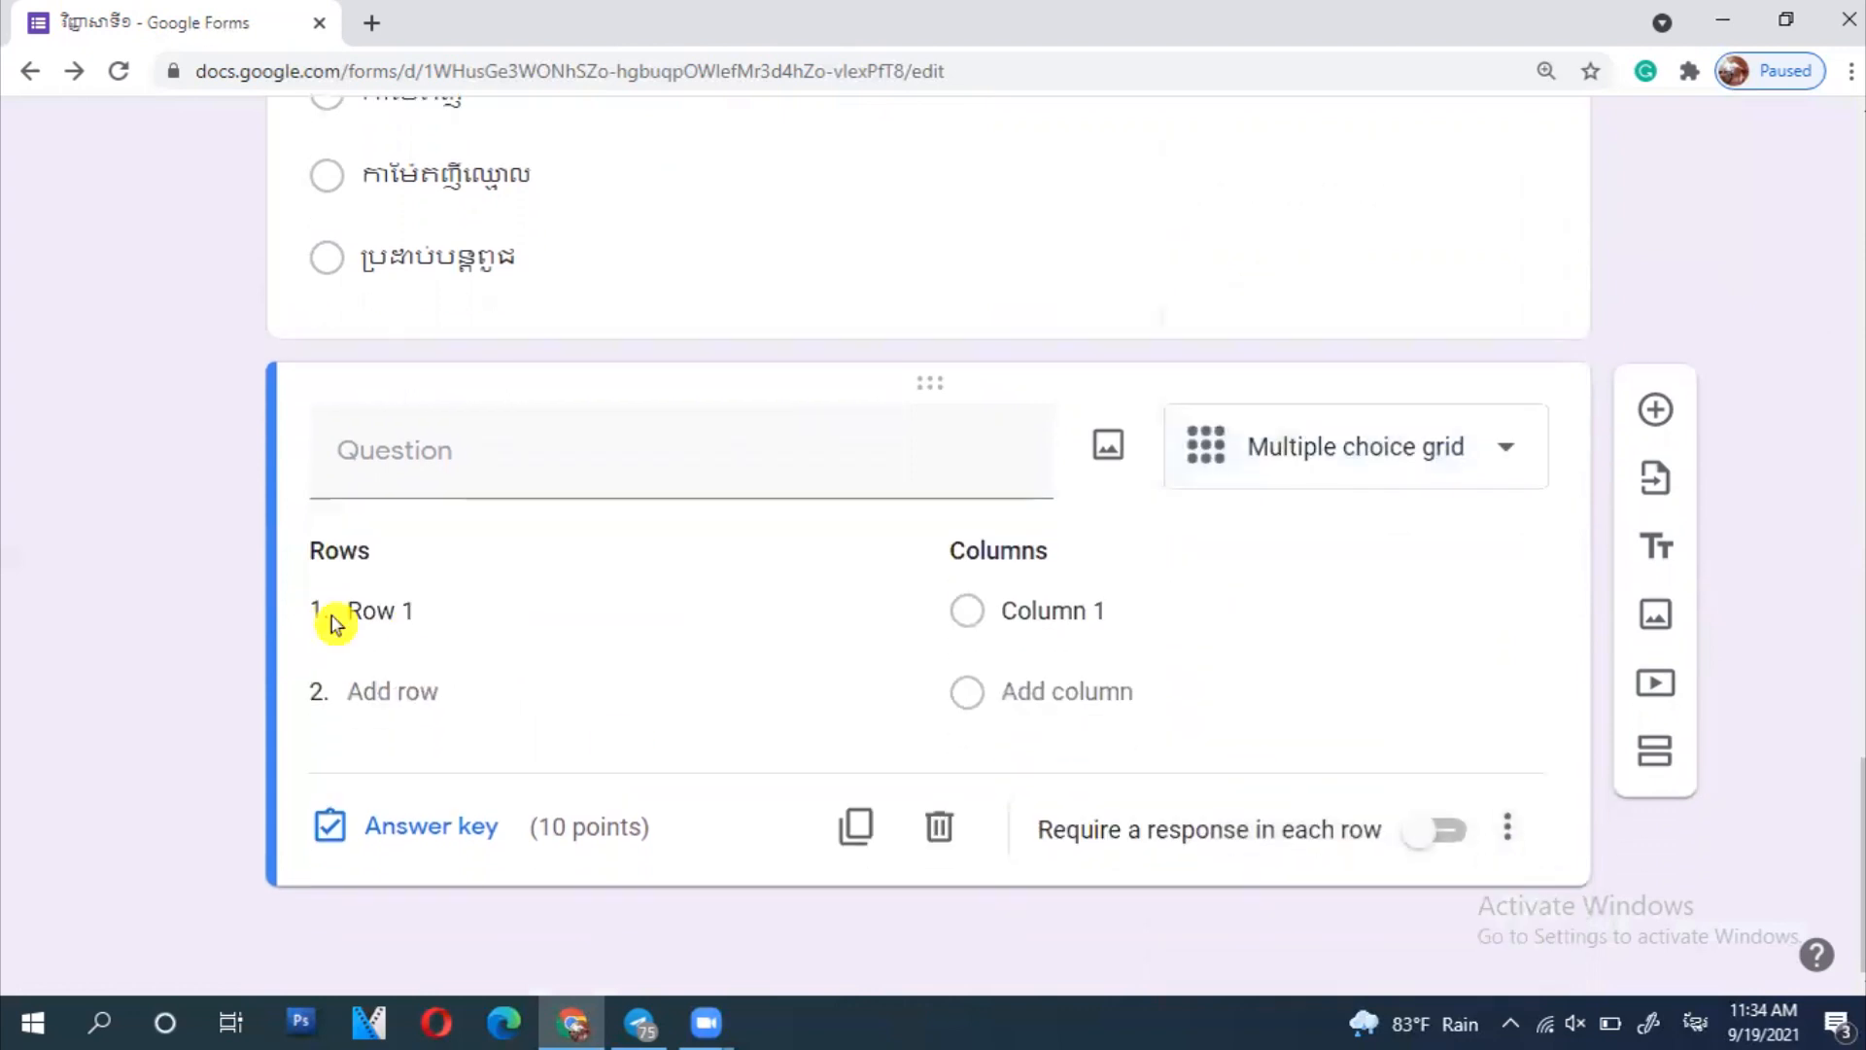
pyautogui.click(484, 458)
pyautogui.write('ថ')
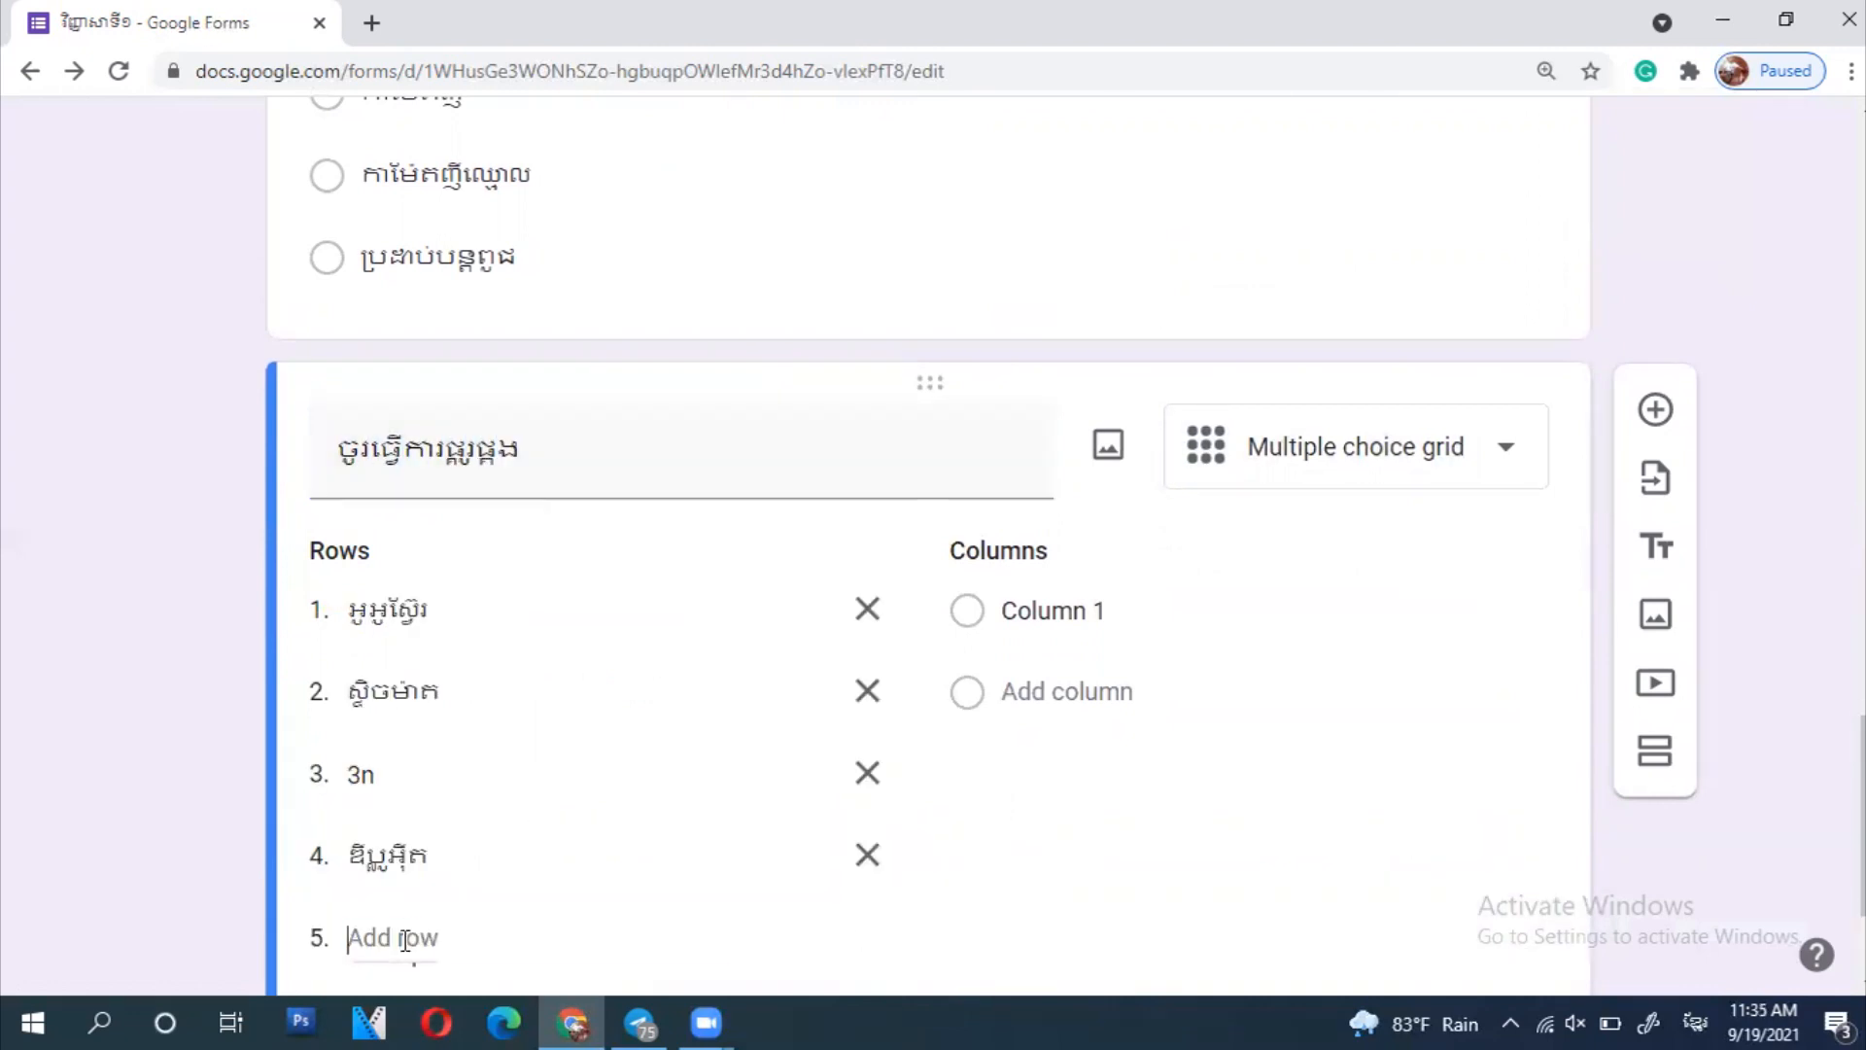
# - Add a fifth row to the grid and fill in its term
pyautogui.click(406, 939)
pyautogui.write('ត')
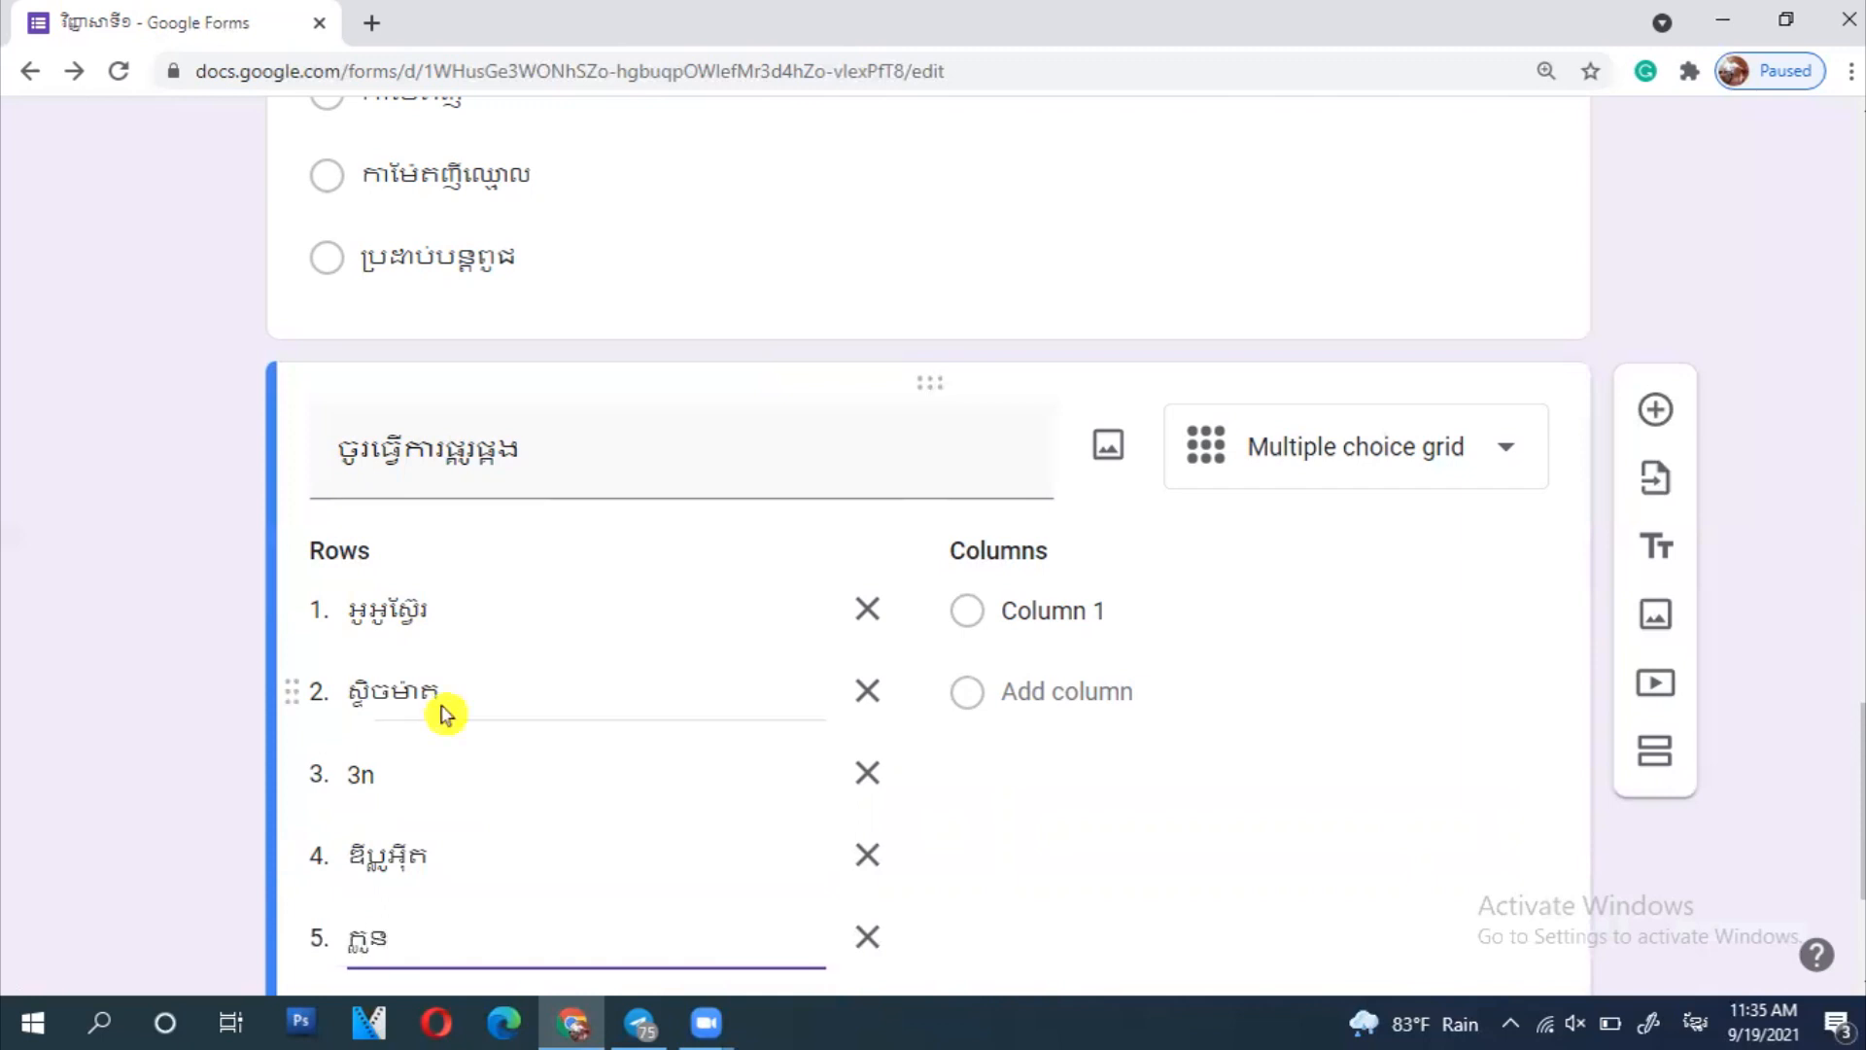
pyautogui.scroll(-3, 438, 713)
pyautogui.click(1035, 275)
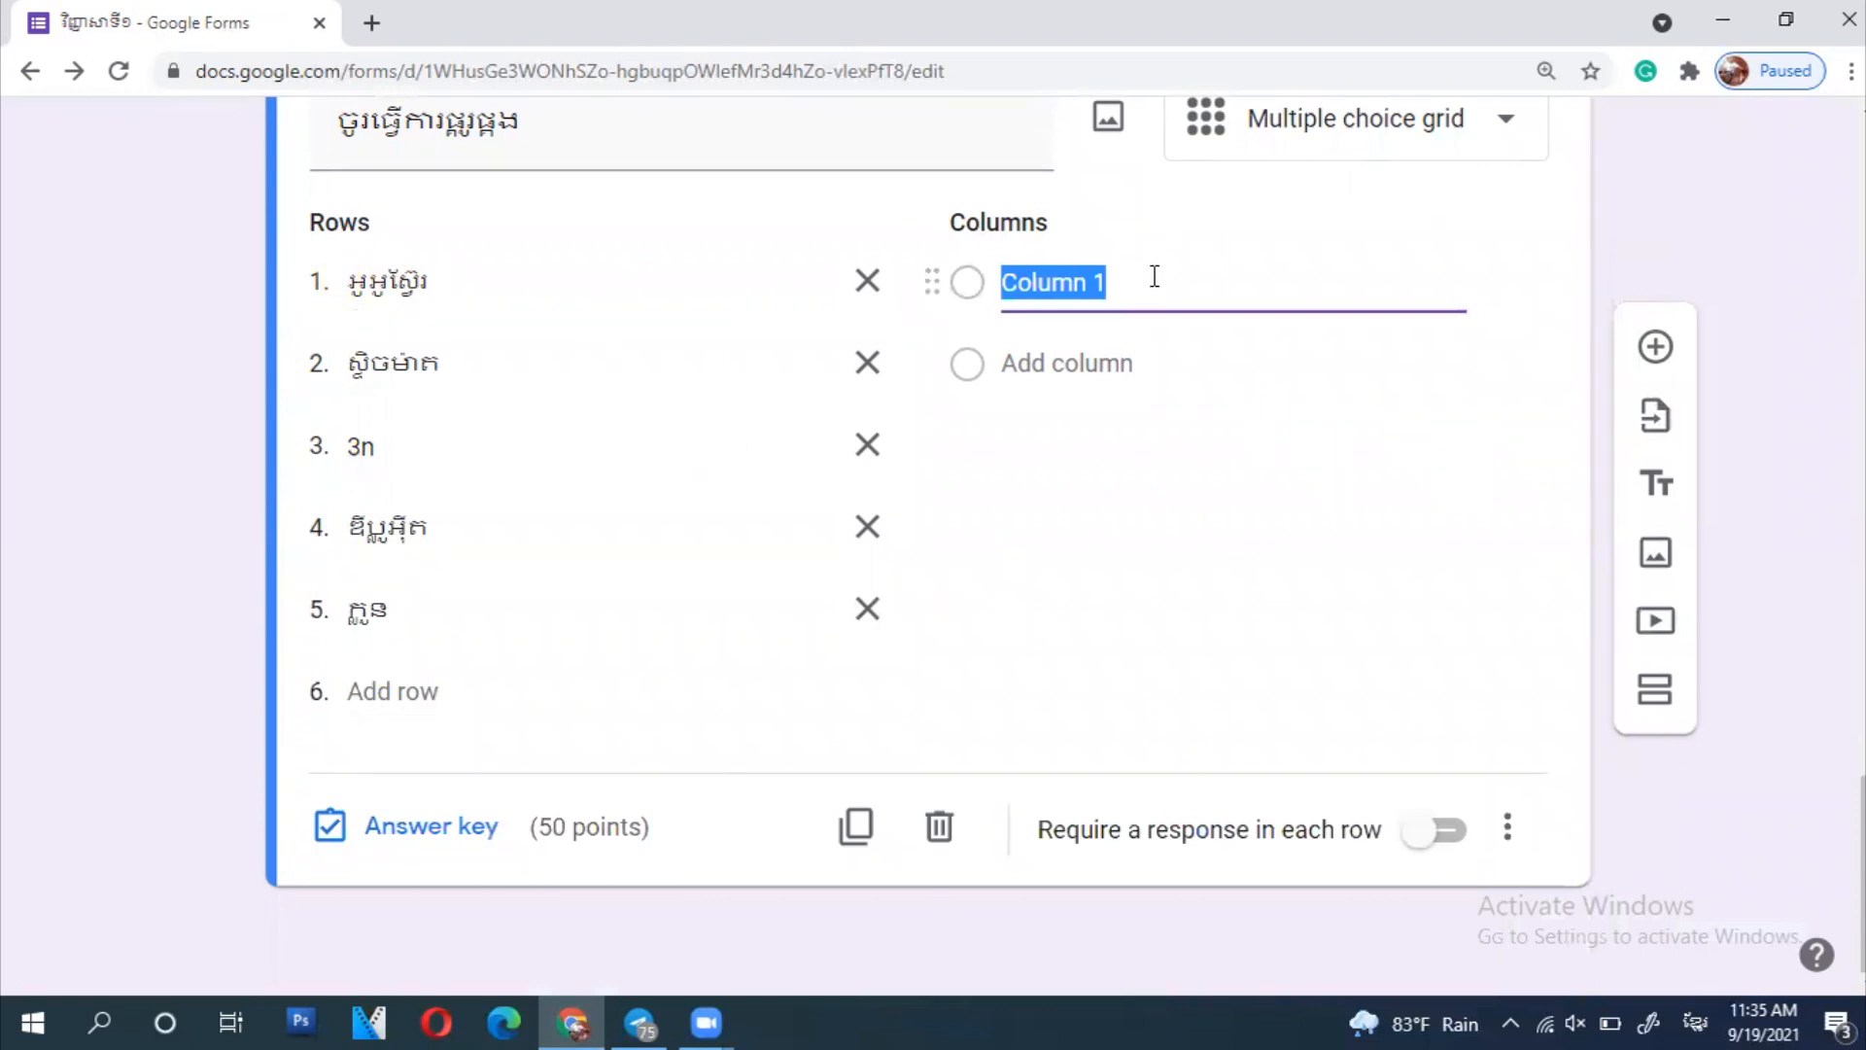
# - Replace Column 1 with 'ក្រុមដែលមានព័ត៌មានសេនេទិចដូចគ្នា' and add columns 'មានធំ ហើយស្អិត' and 'អាល់ប៉ុយមែនទ្រីប្លូអ៊ិត'
pyautogui.press('BackSpace')
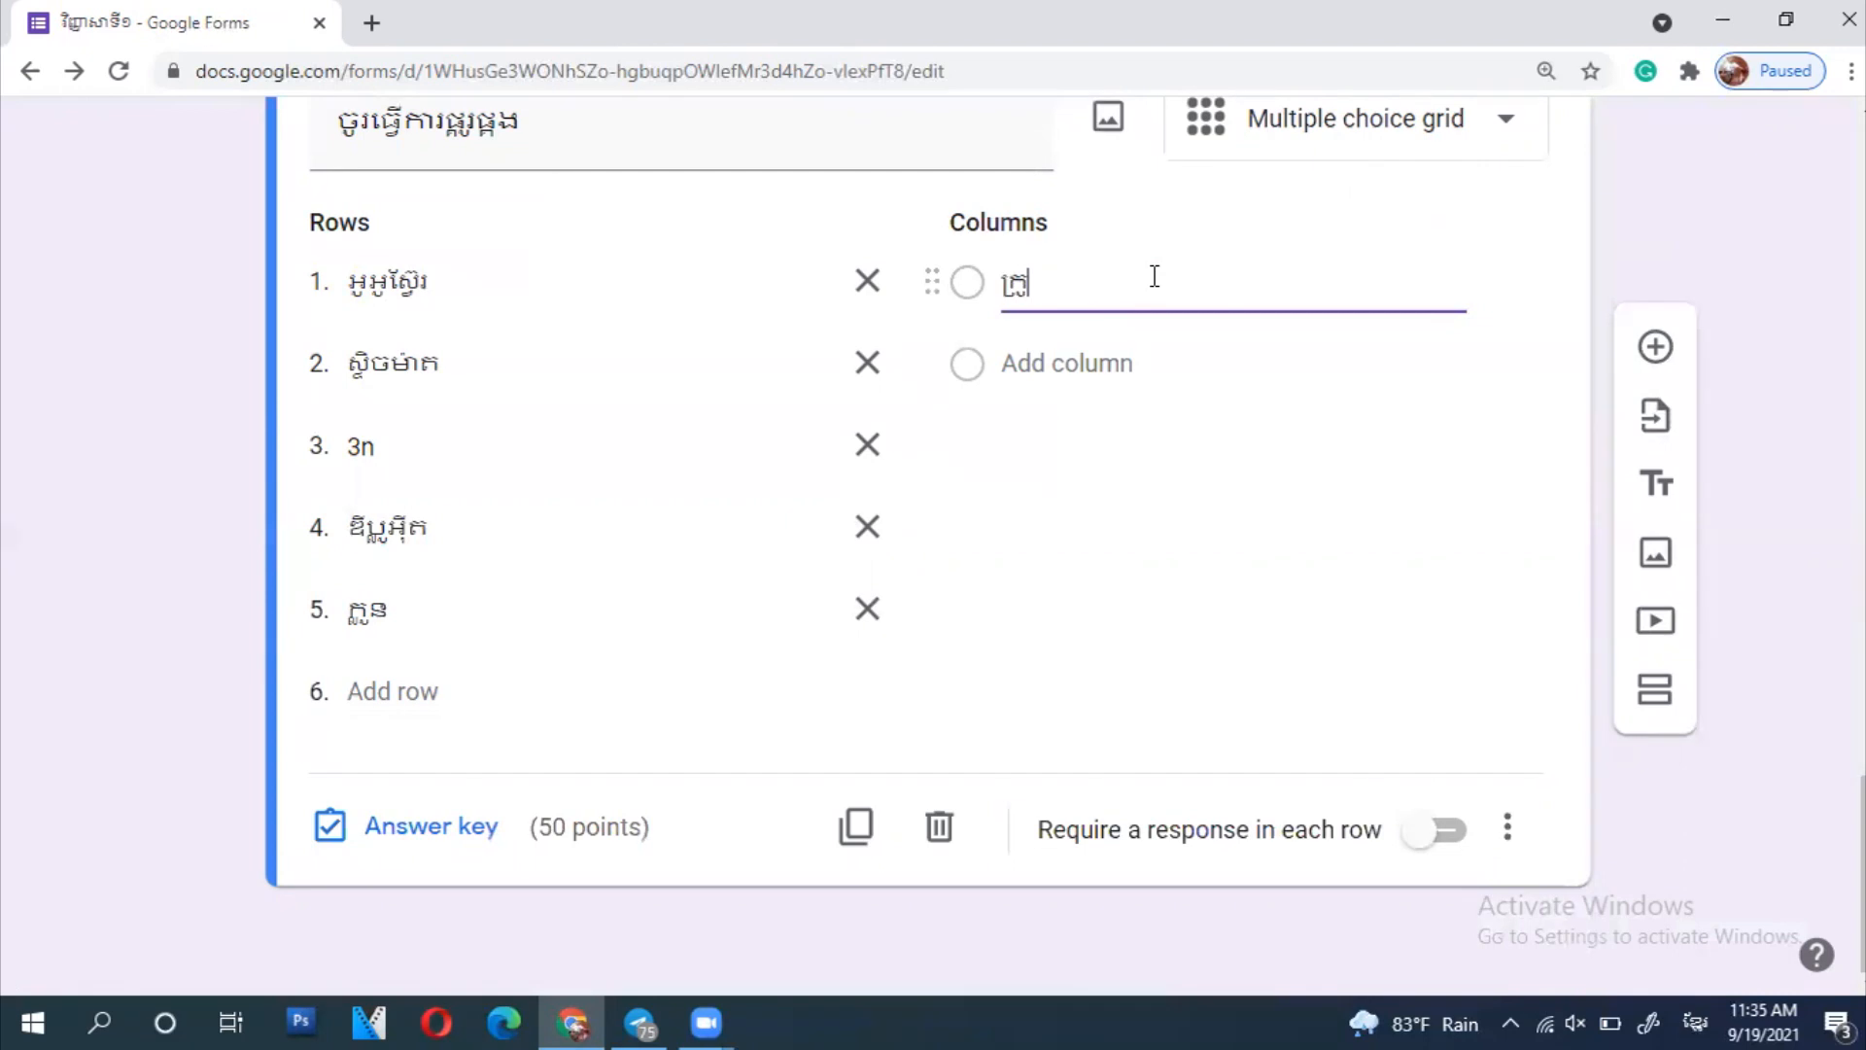
pyautogui.write('ក្រុមដែលមានព័ត៌មានសេន')
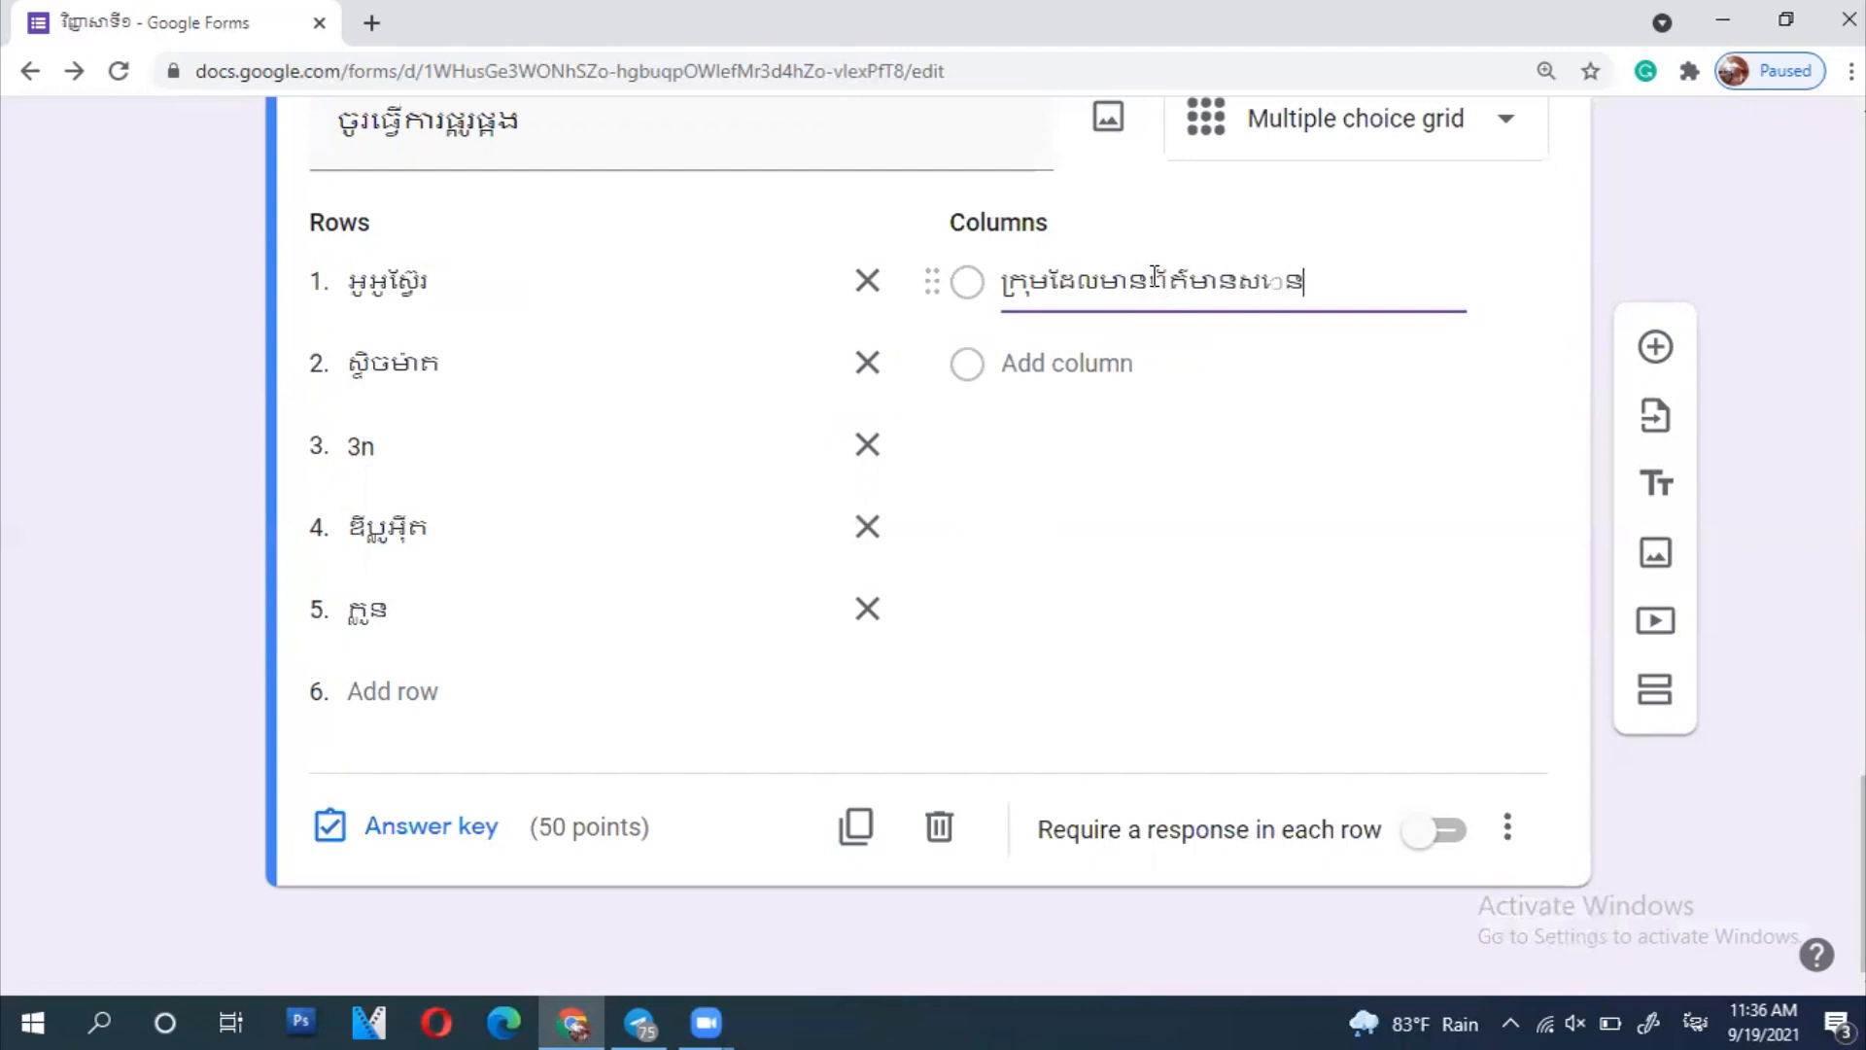
pyautogui.write('េទិចដូចគ្នា')
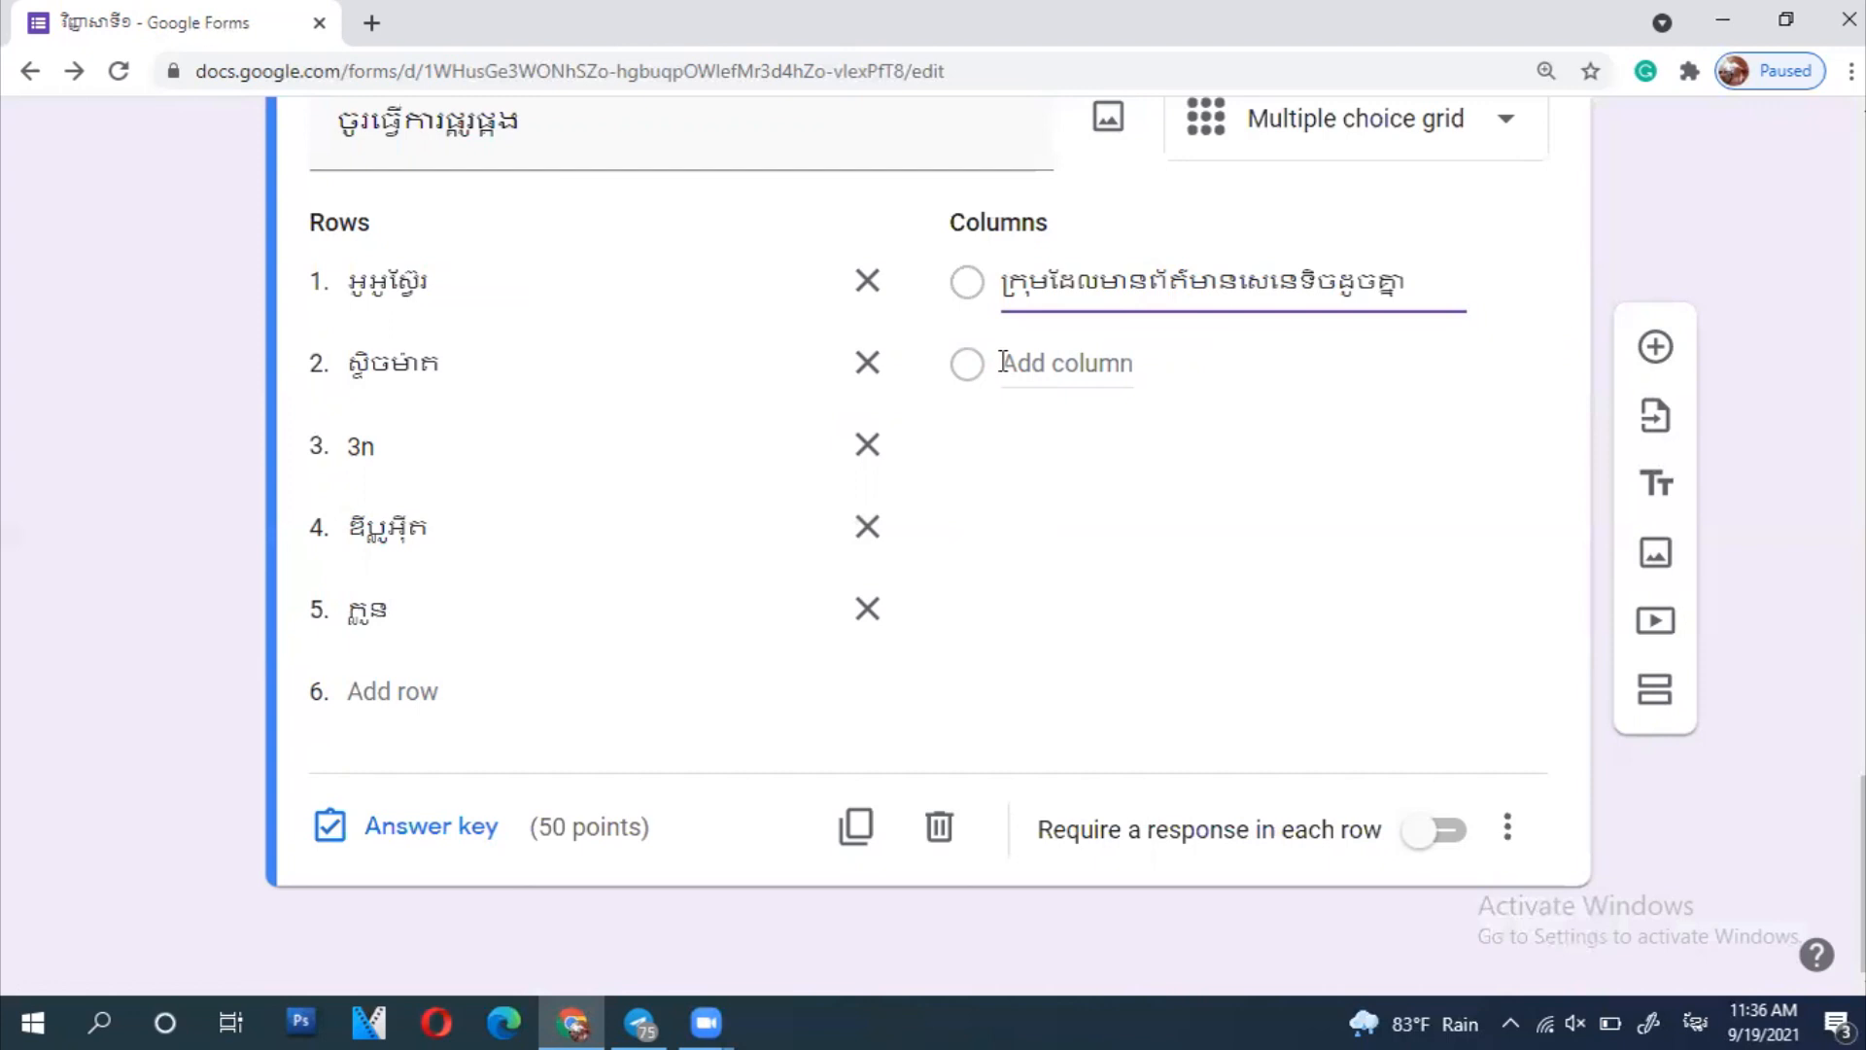
pyautogui.click(1011, 364)
pyautogui.write('មានធំ ហើយ')
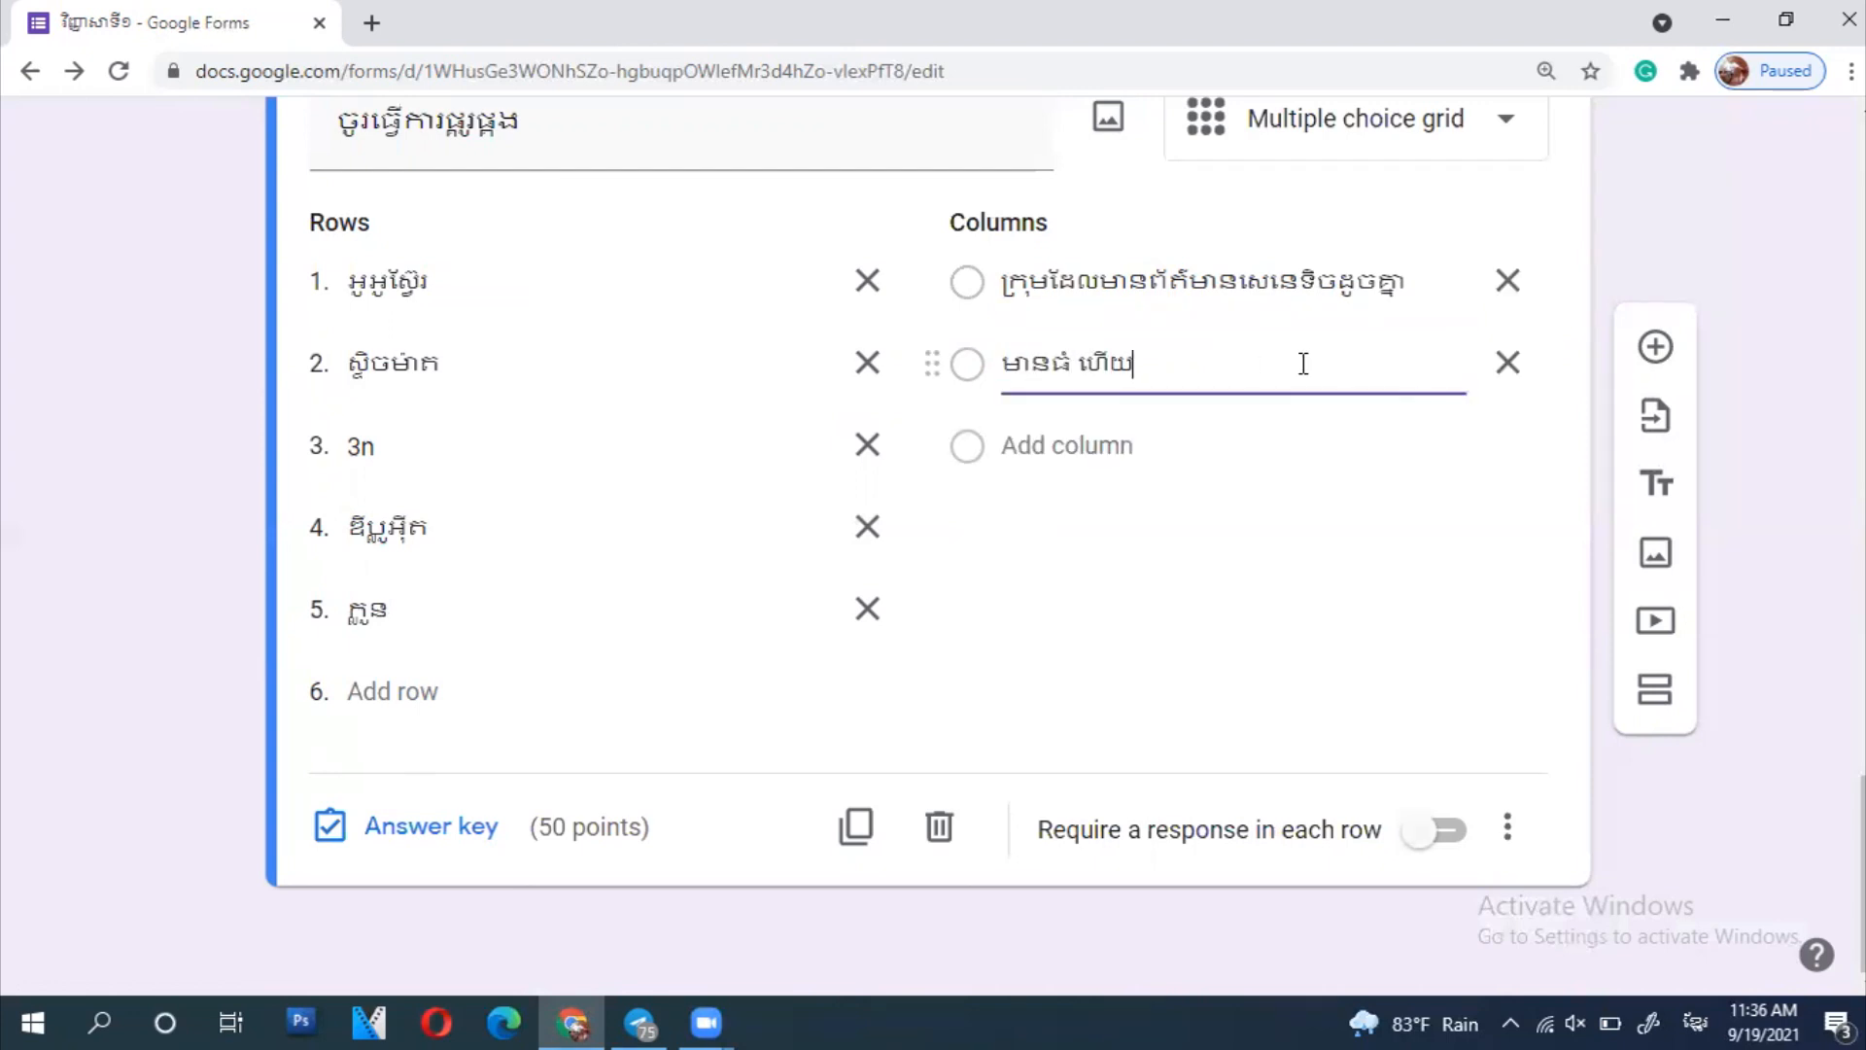
pyautogui.write('ស្អិត')
pyautogui.click(1105, 446)
pyautogui.write('អា')
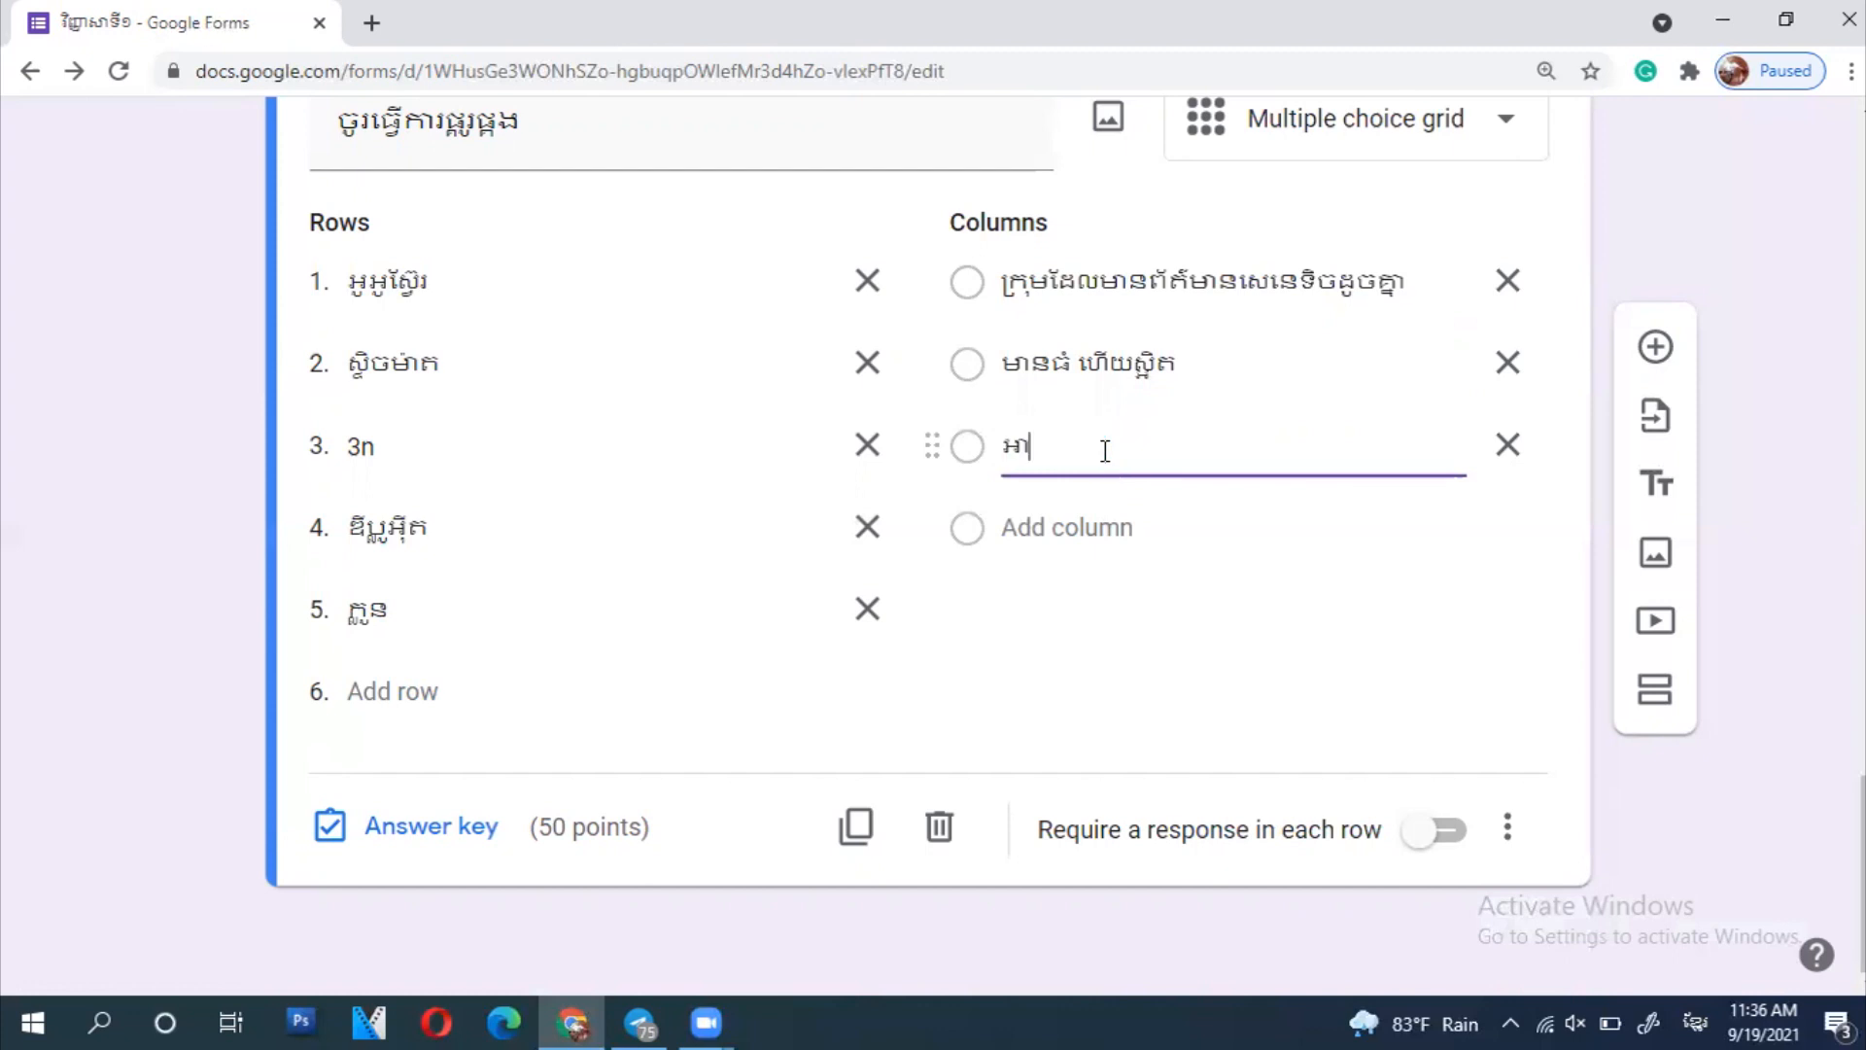
pyautogui.write('ល់ប៉ុយមែនទ្រីប្លូអ៊ិត')
# - Add the fourth and fifth columns 'កាម៉ែតញ៉ី' and 'កំណើនក្រូម៉ូសូម'
pyautogui.click(1121, 524)
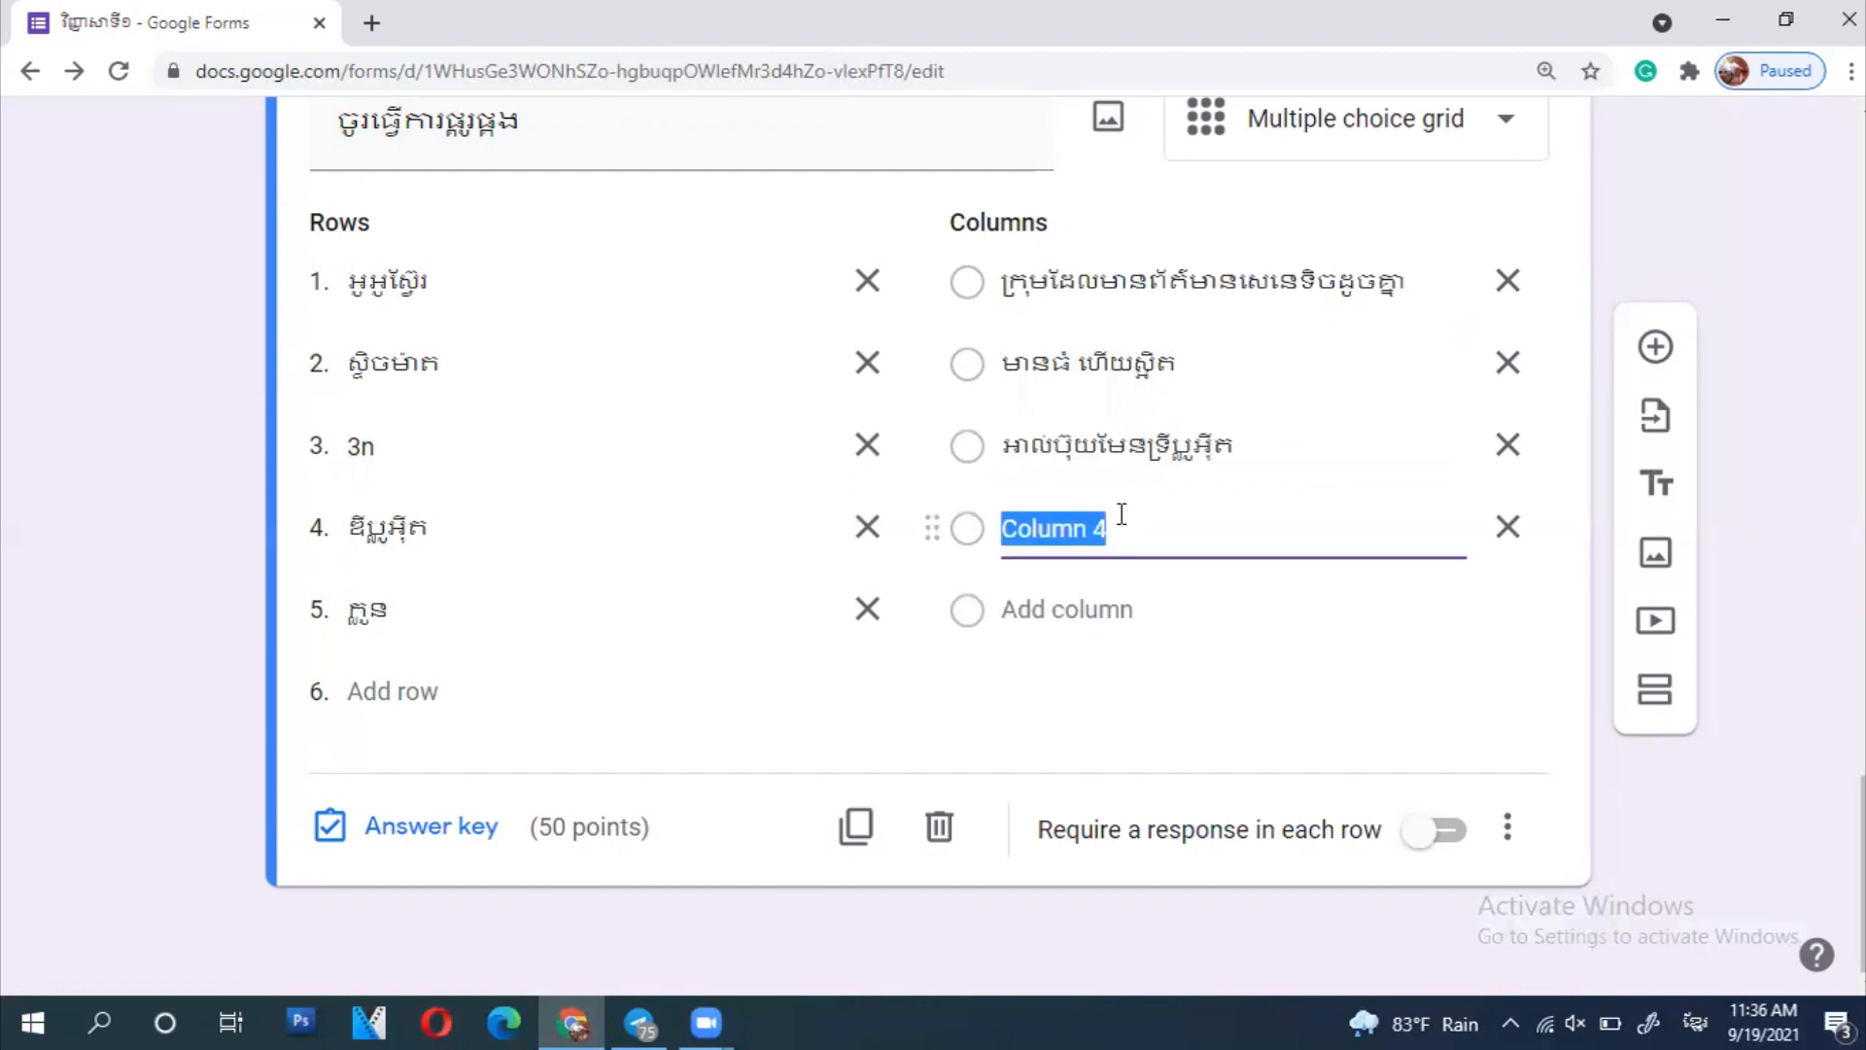
pyautogui.write('កាម៉ែតញ៉ី')
pyautogui.click(1061, 609)
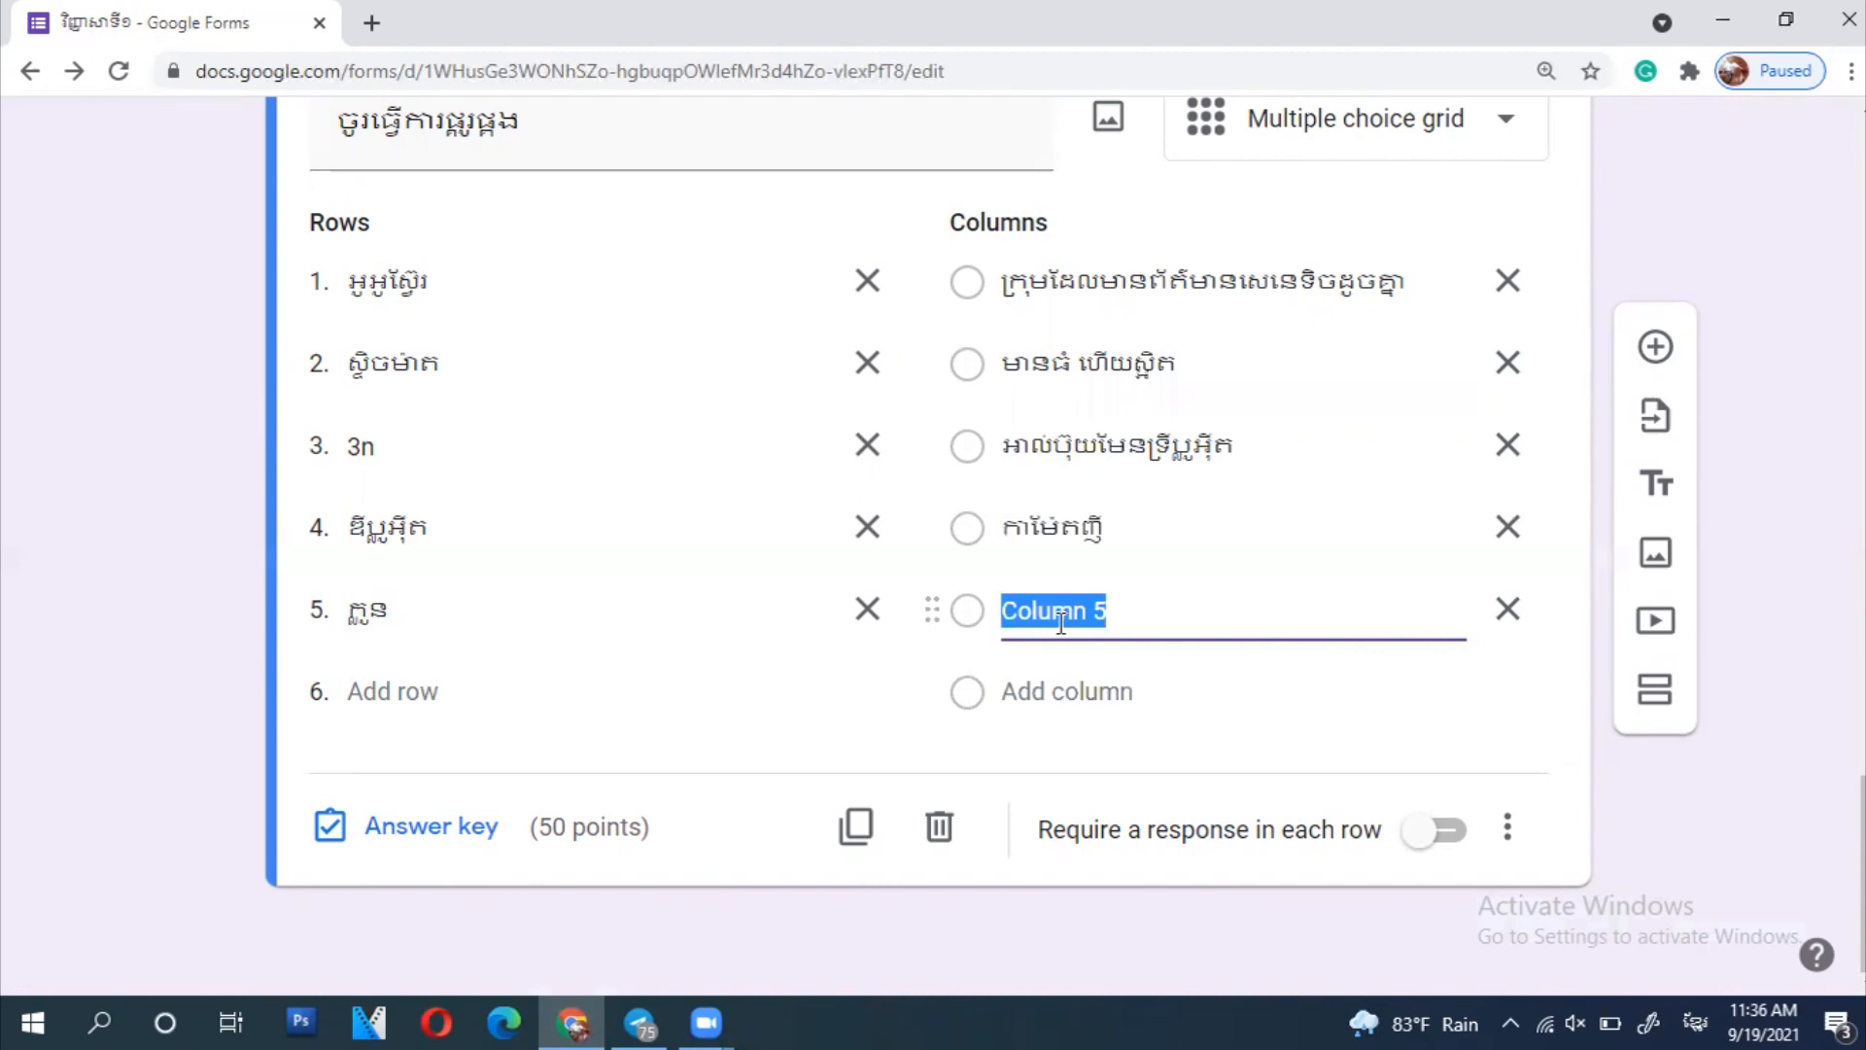
pyautogui.write('ក')
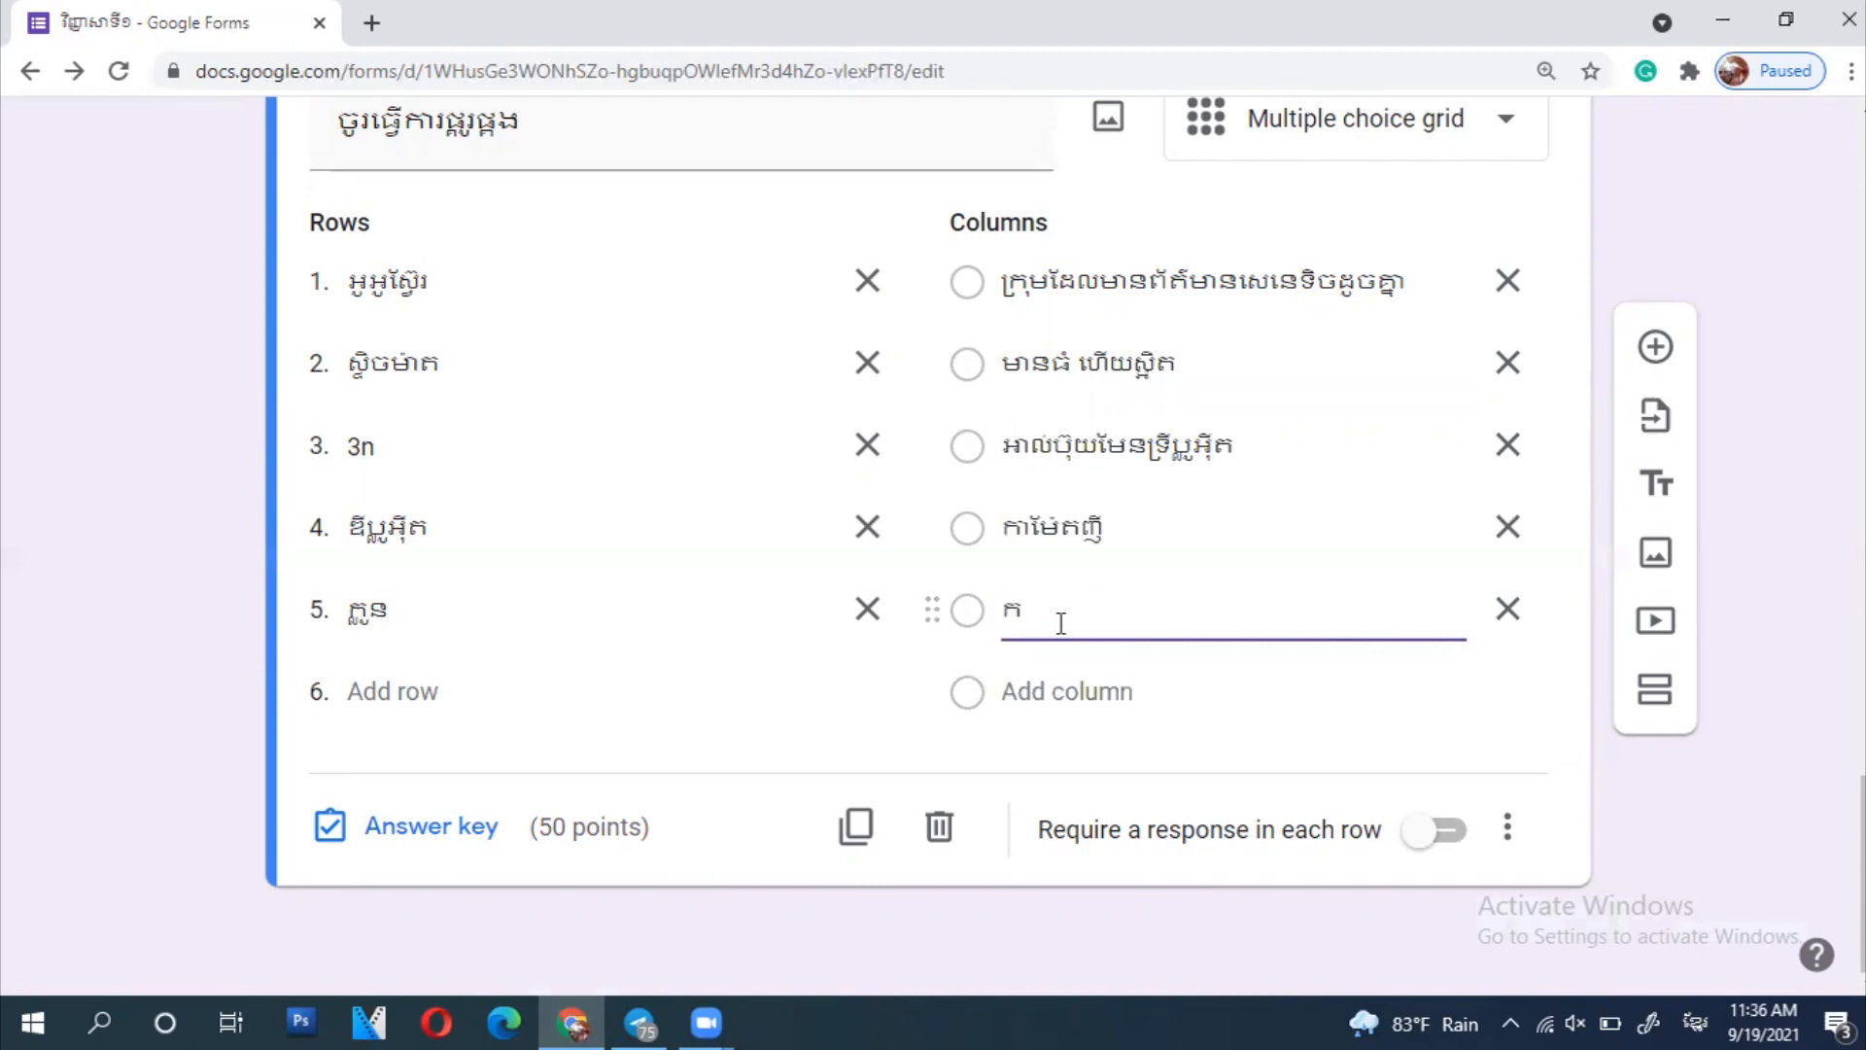
pyautogui.write('ំណើនក្រូម៉ូសូម')
pyautogui.click(1693, 913)
pyautogui.scroll(4, 1749, 775)
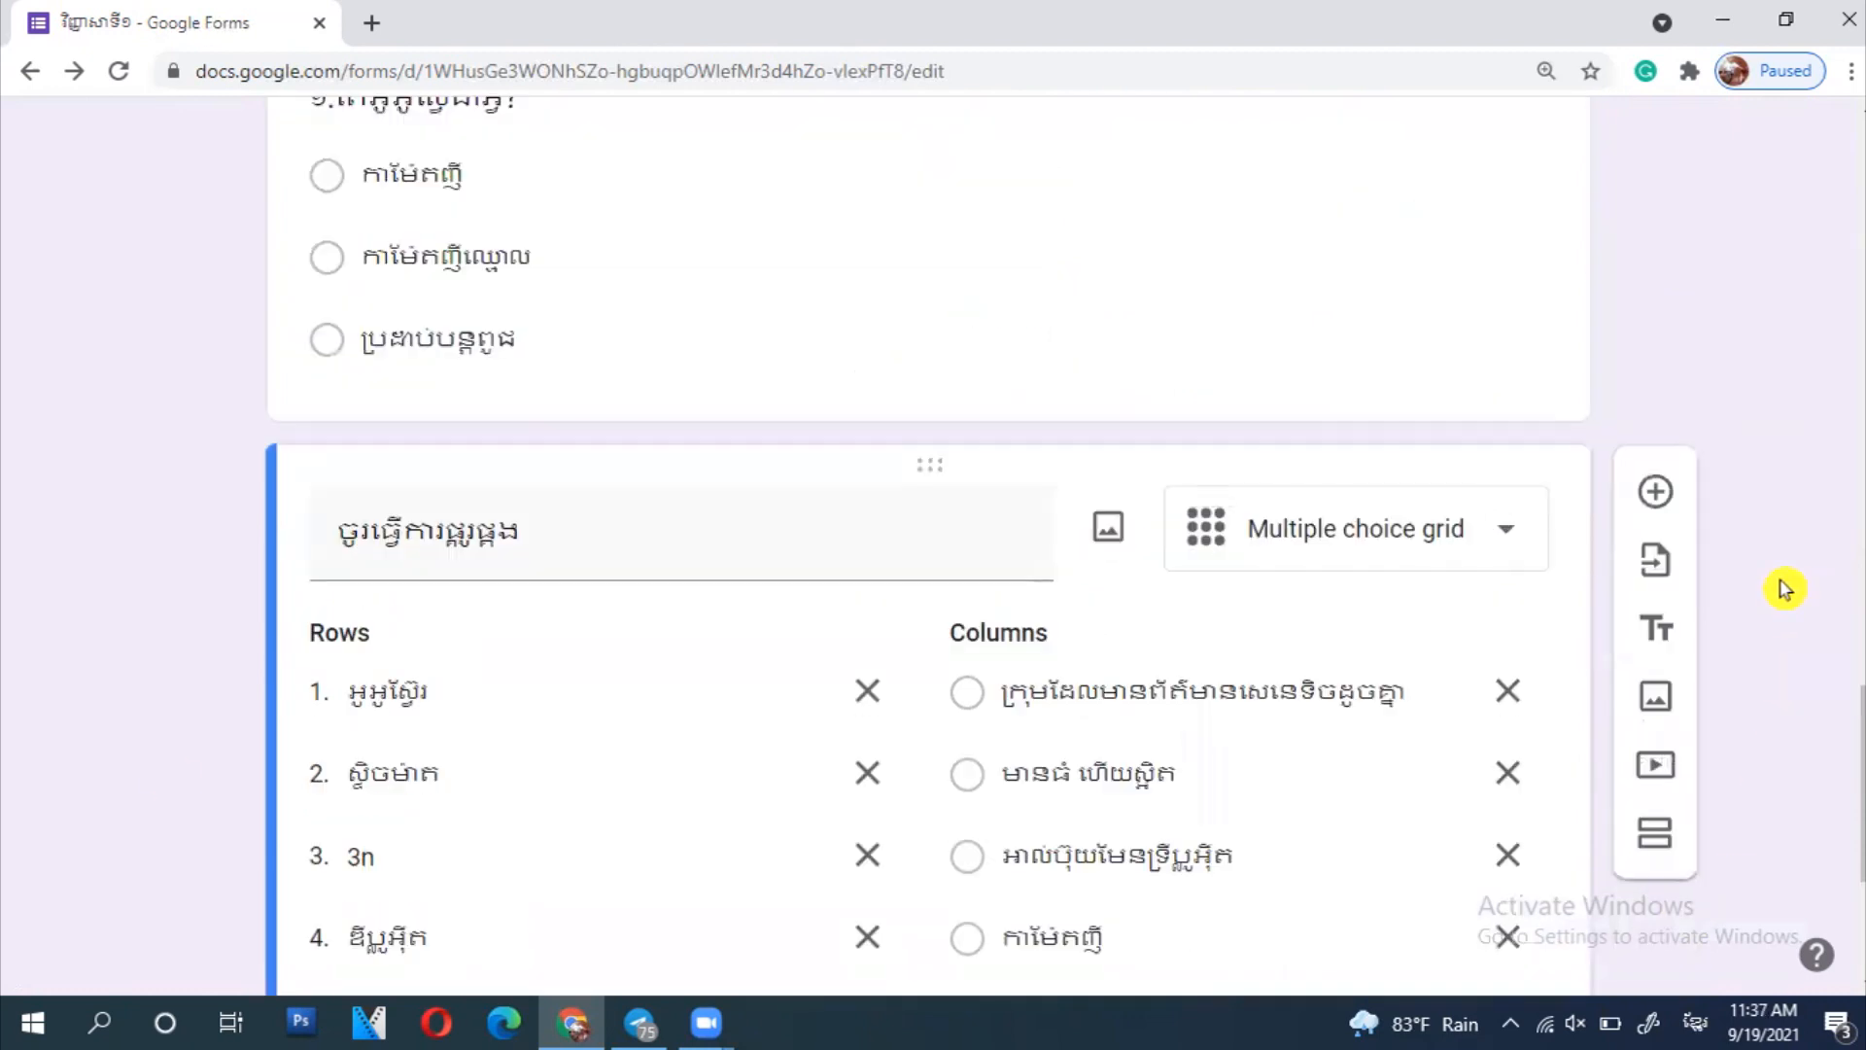
pyautogui.scroll(-4, 1782, 583)
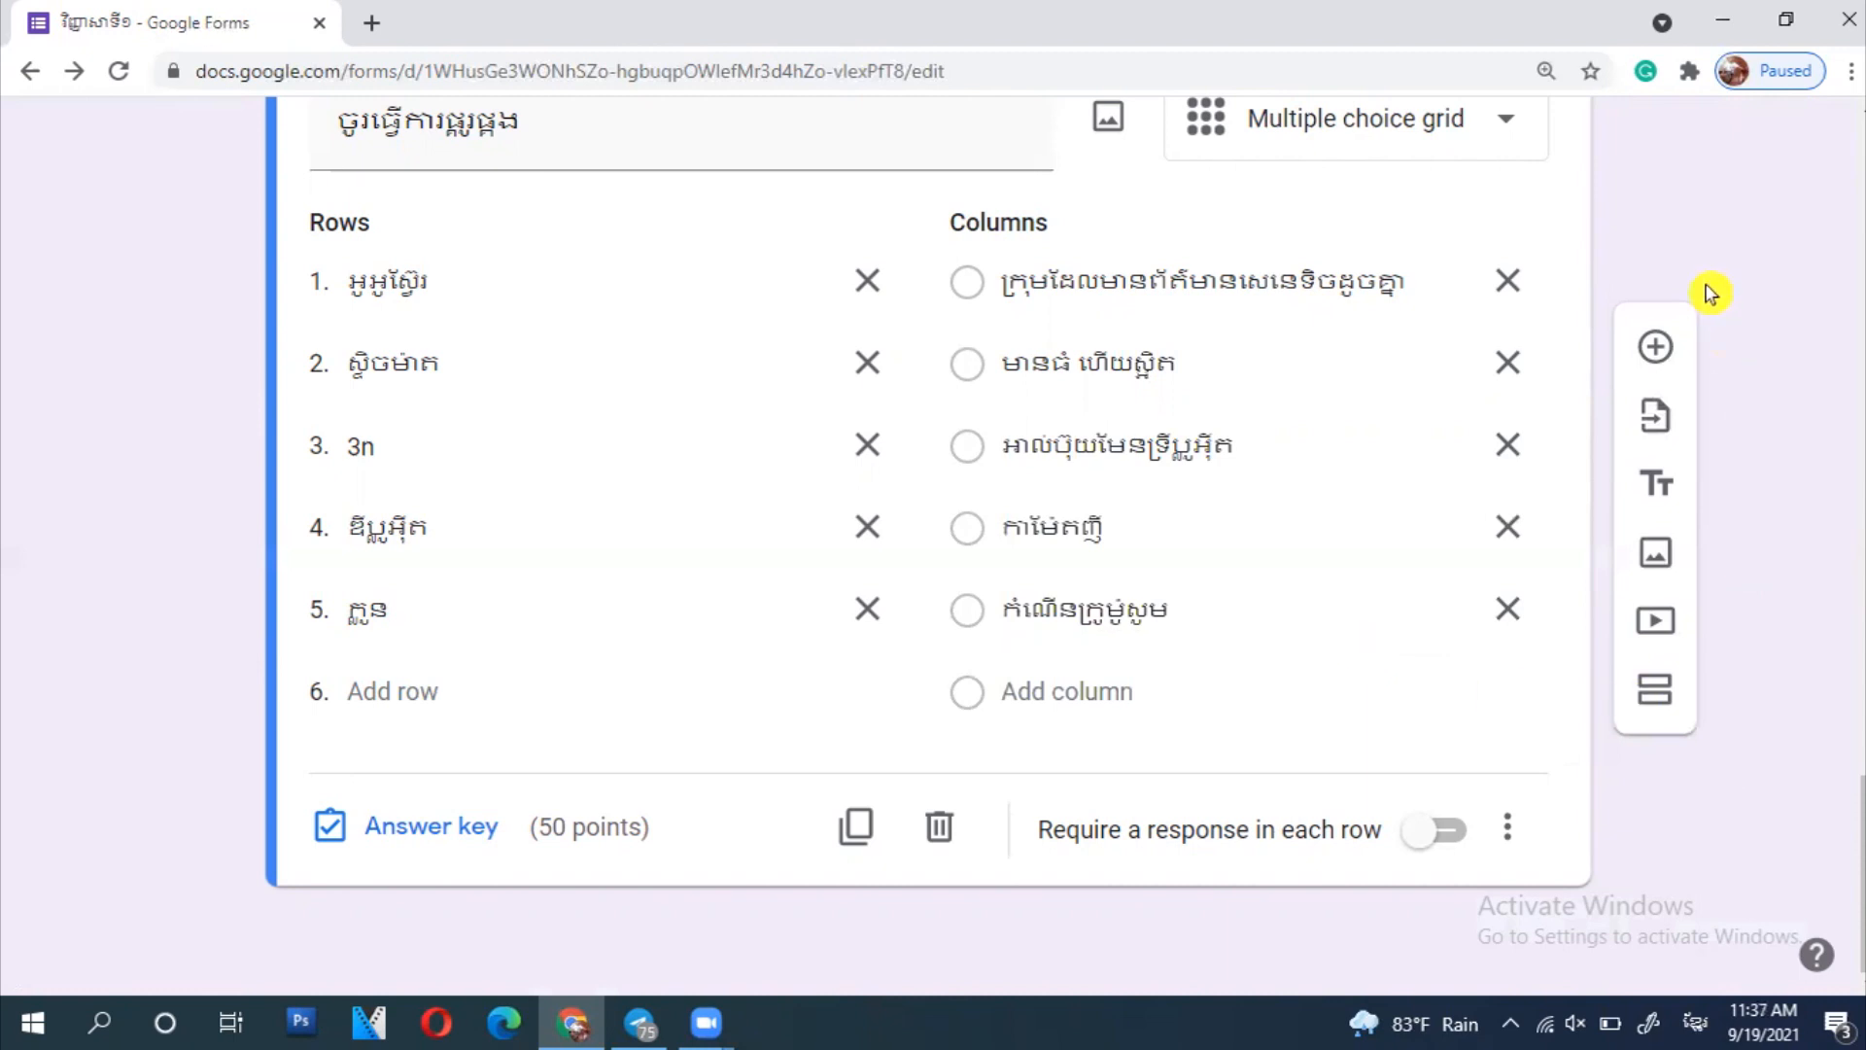
pyautogui.scroll(5, 1703, 233)
pyautogui.scroll(-5, 1691, 248)
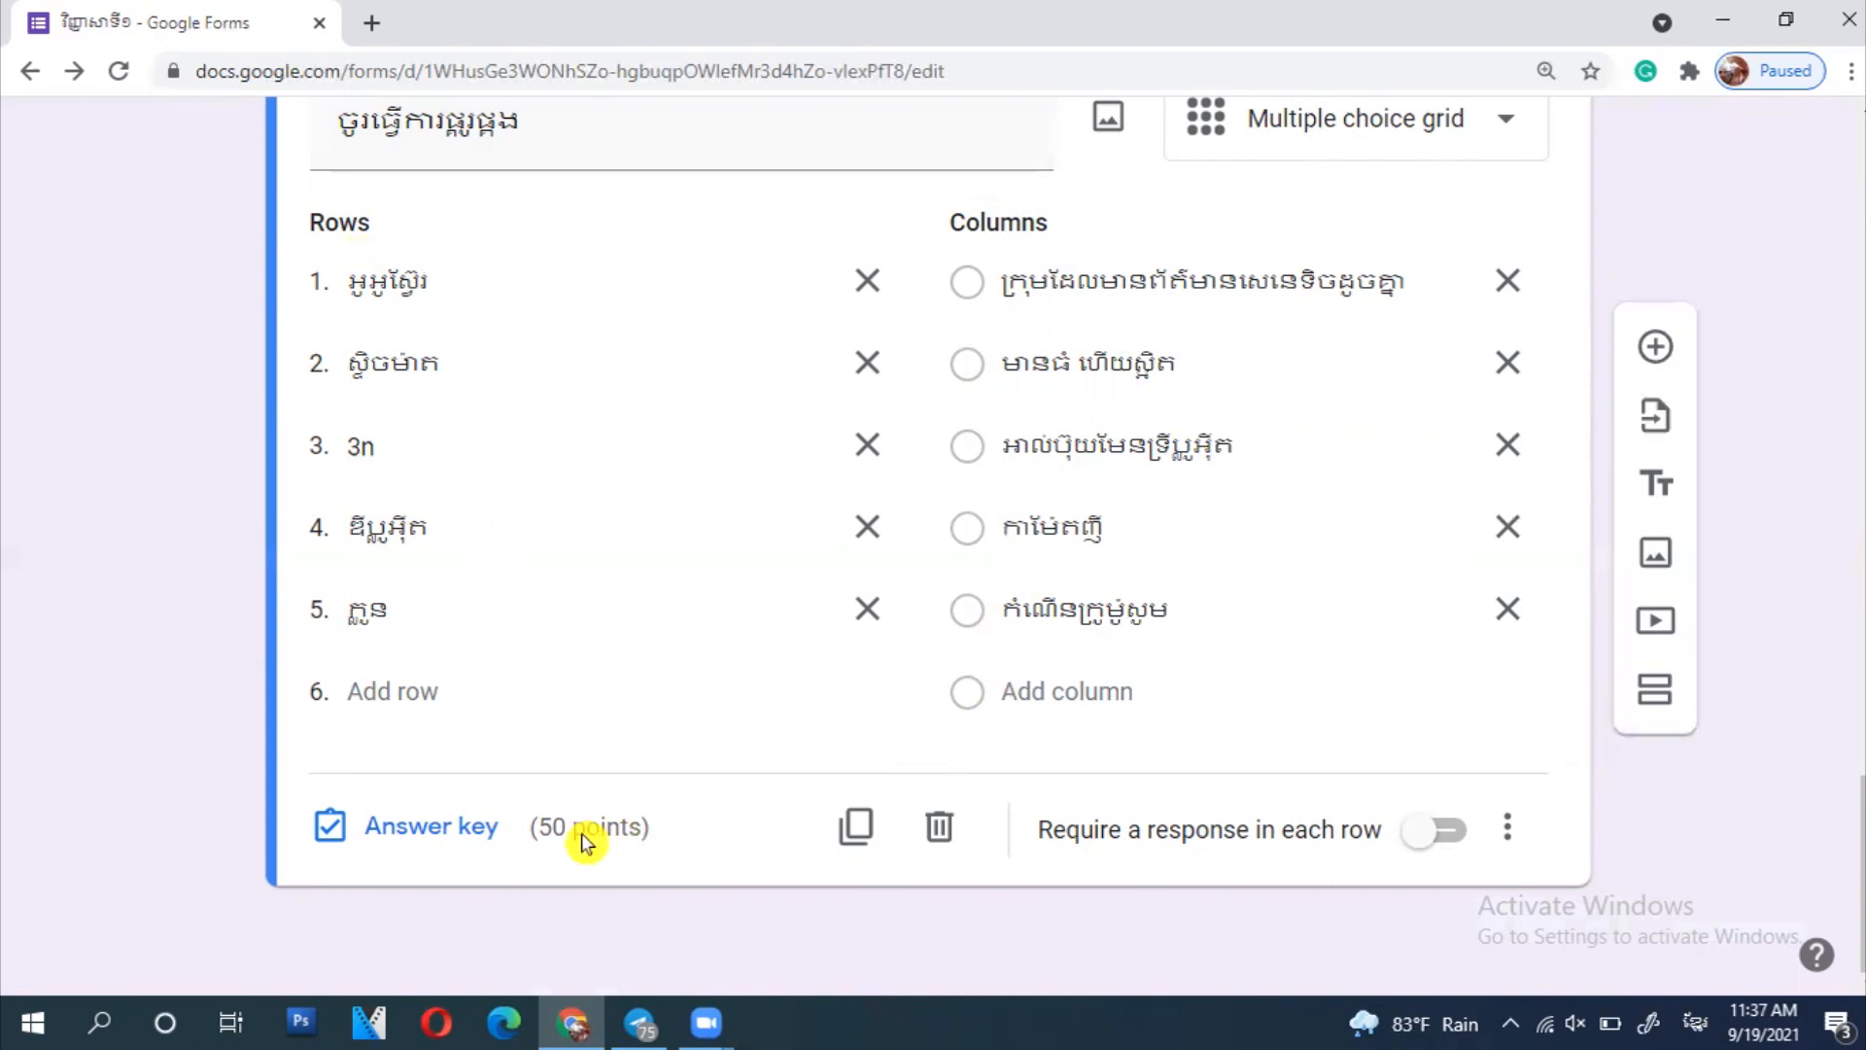
pyautogui.click(412, 829)
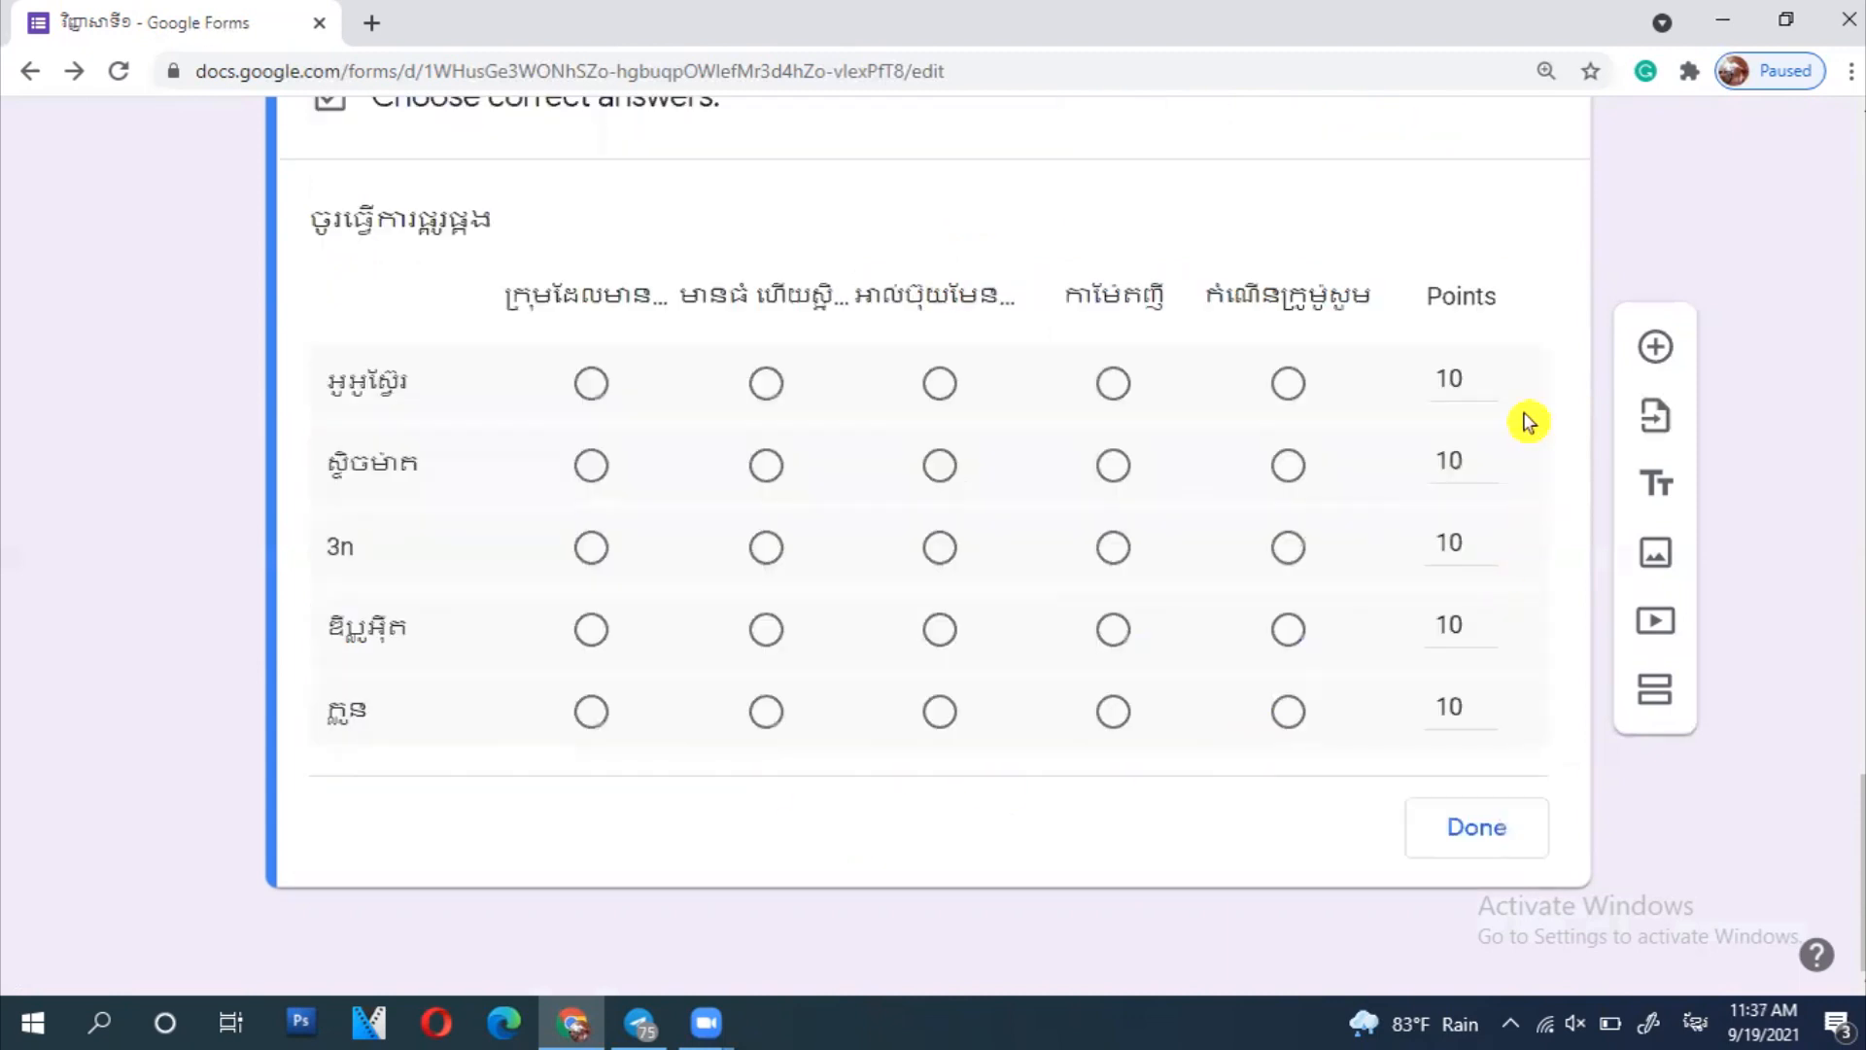
pyautogui.scroll(2, 719, 378)
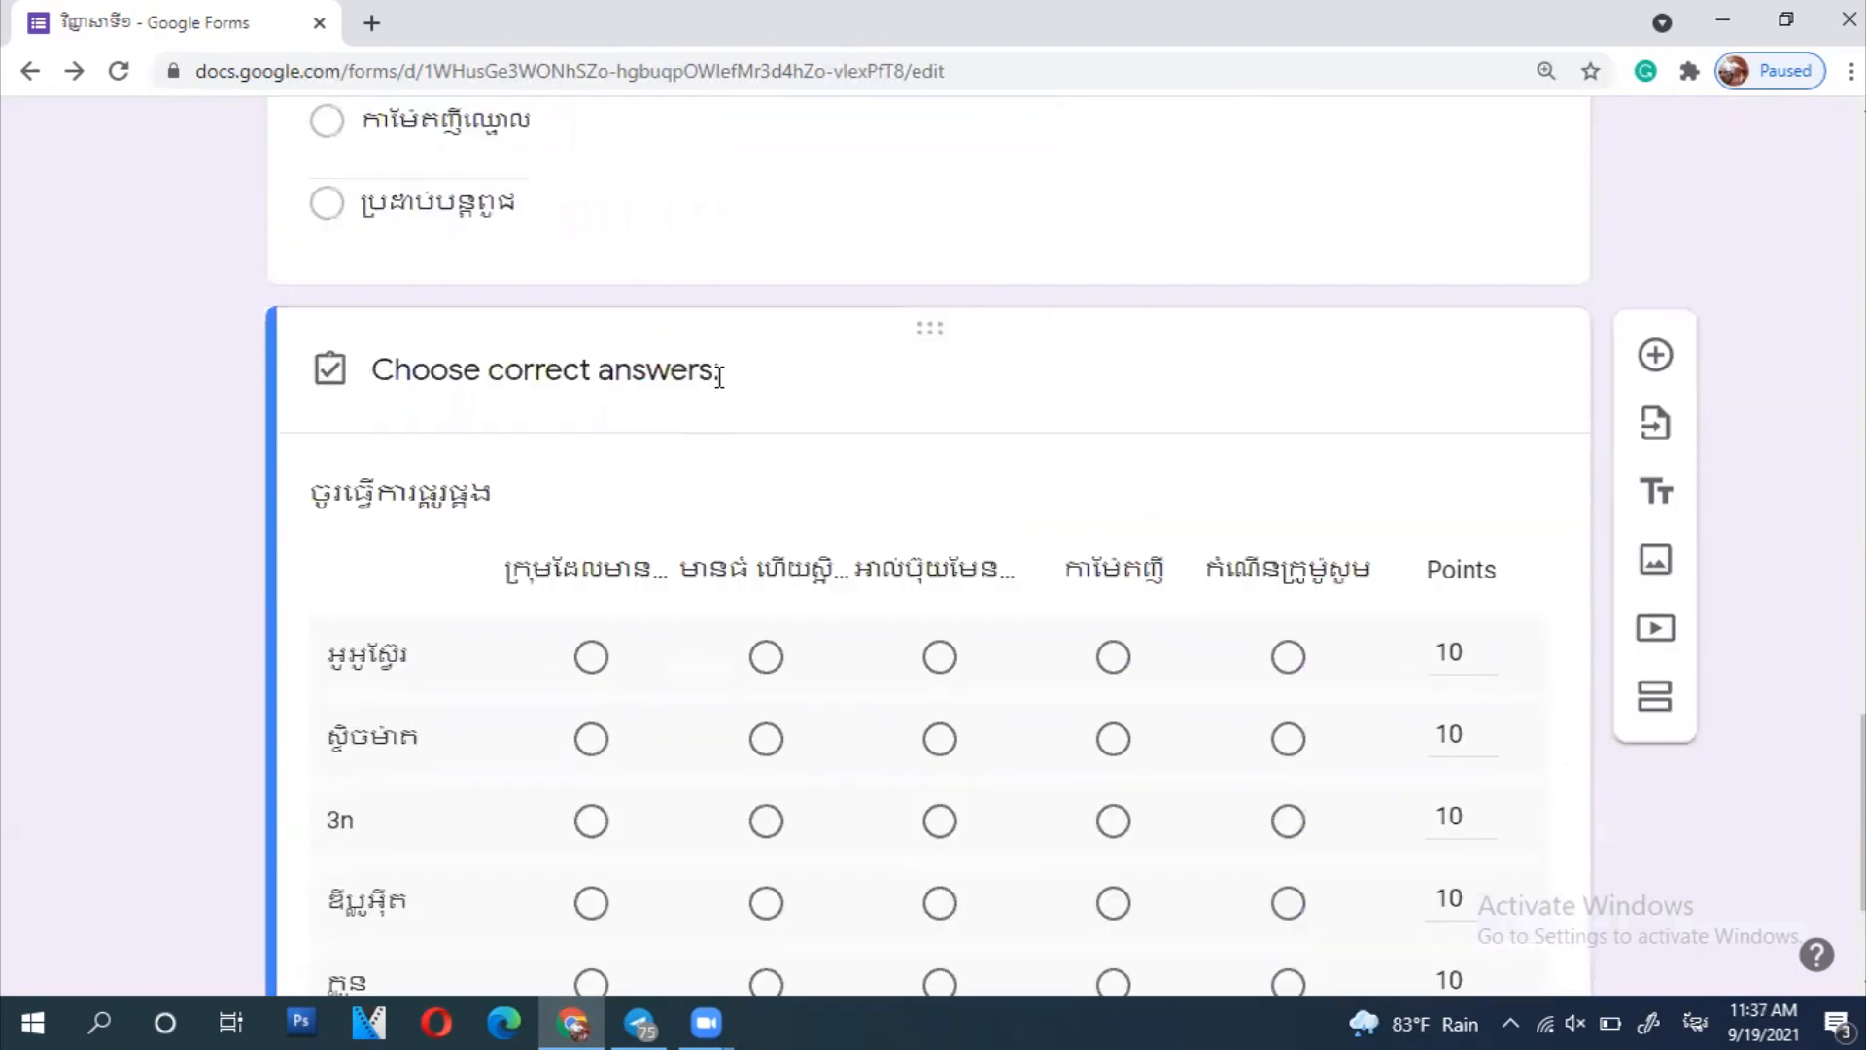
pyautogui.scroll(-2, 719, 378)
pyautogui.scroll(20, 719, 385)
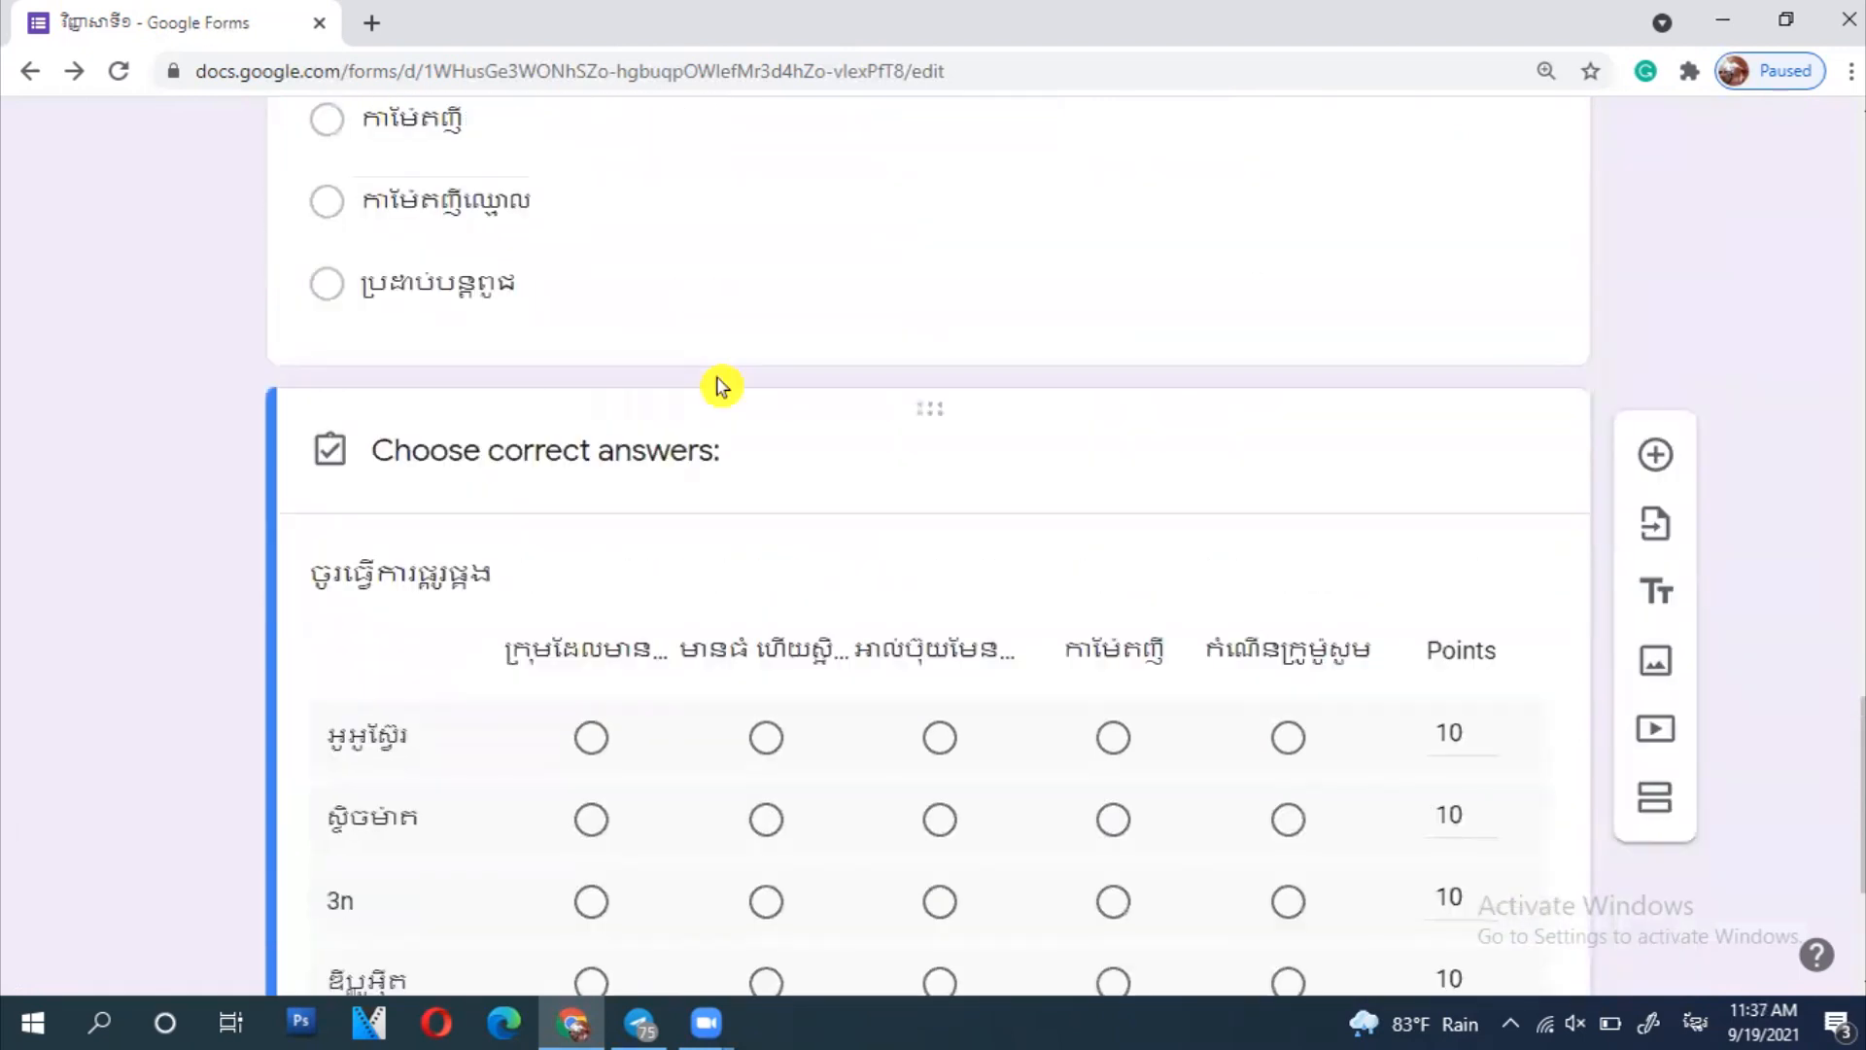
pyautogui.scroll(10, 720, 386)
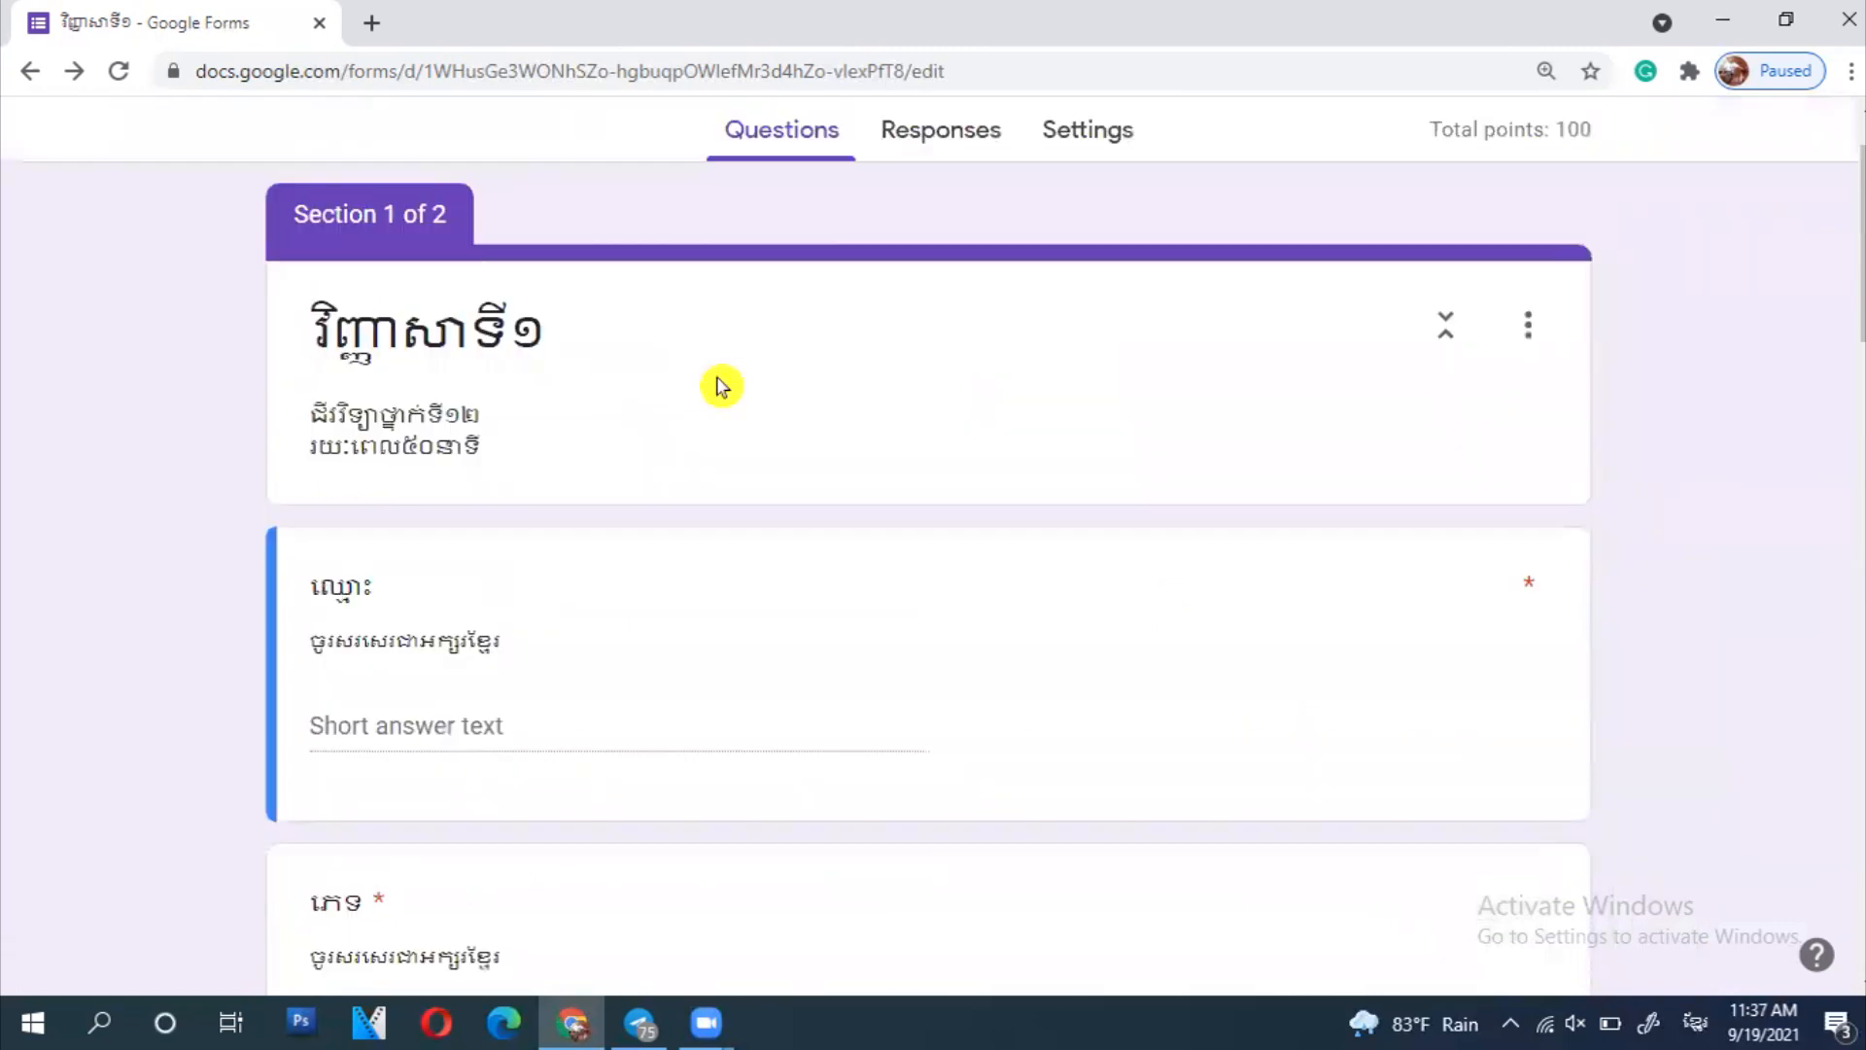
pyautogui.scroll(-20, 720, 386)
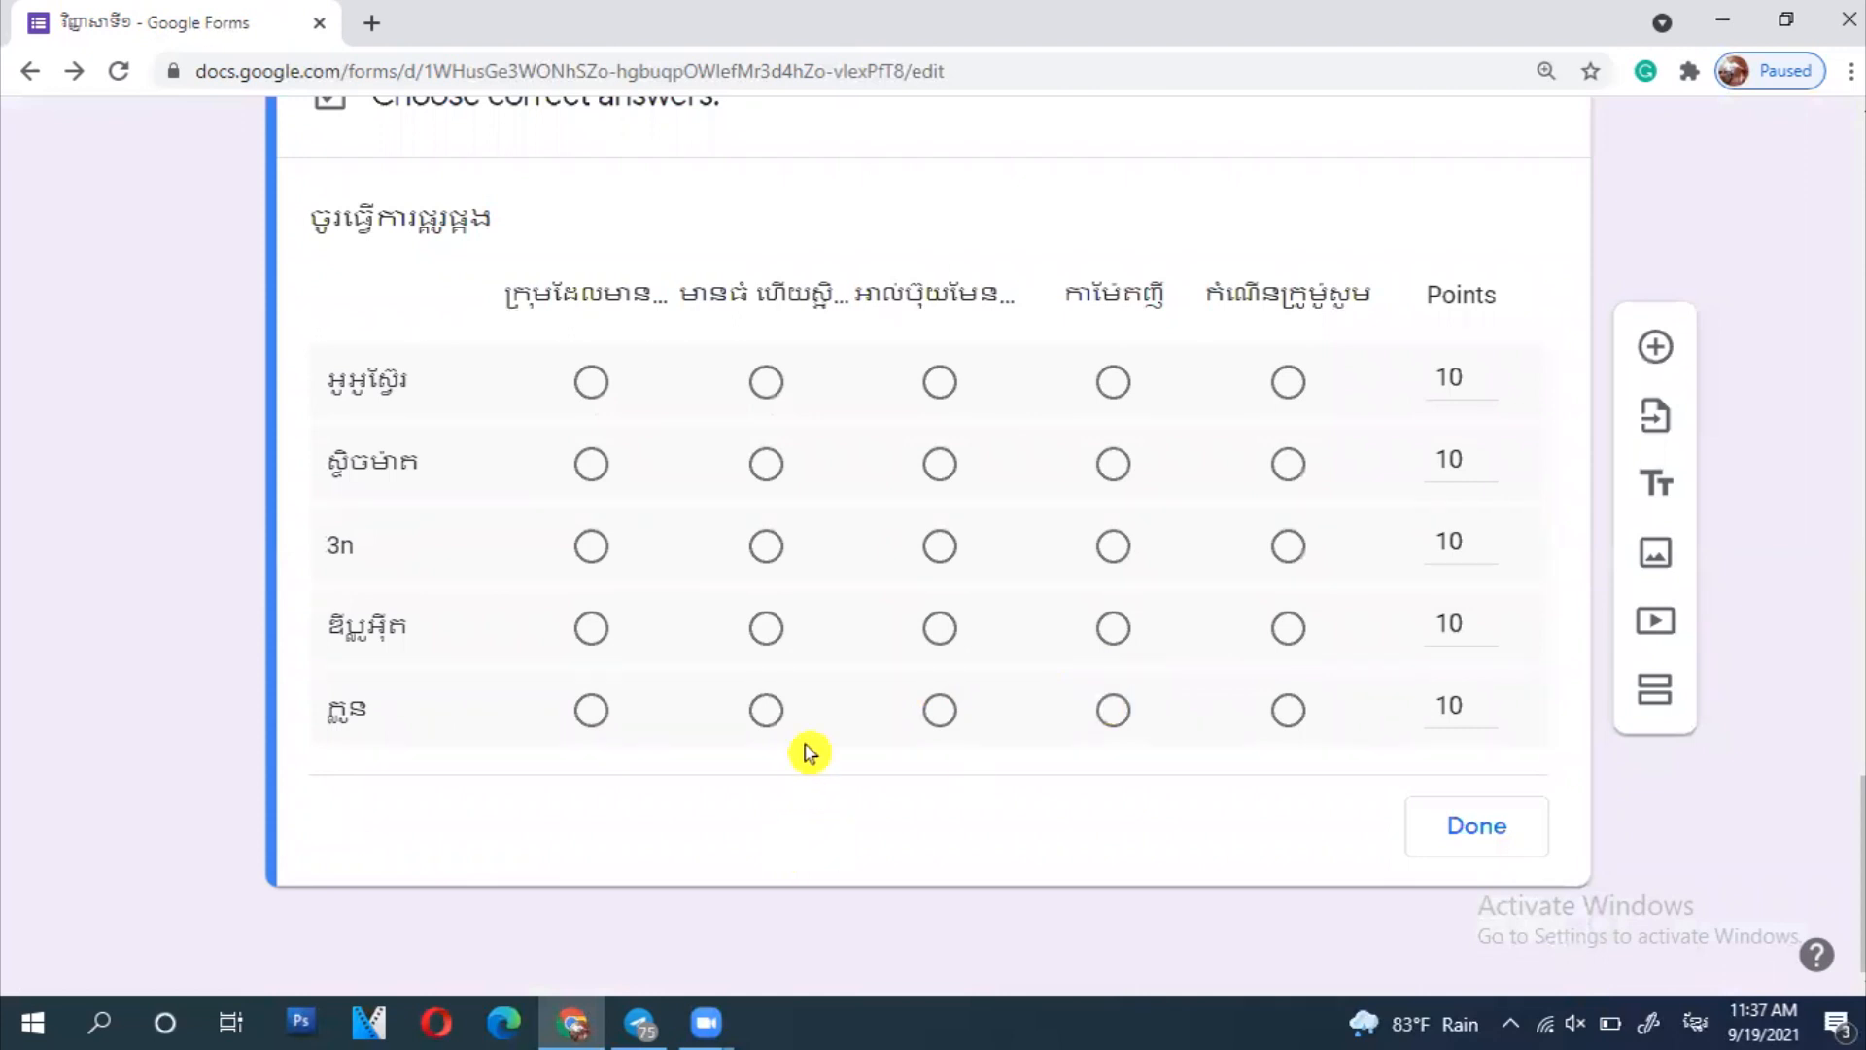
pyautogui.click(1476, 825)
# - In the grid's answer key, mark column 4 for row 1, column 3 for 3n, column 5 for row 4, column 1 for row 5
pyautogui.scroll(10, 1656, 847)
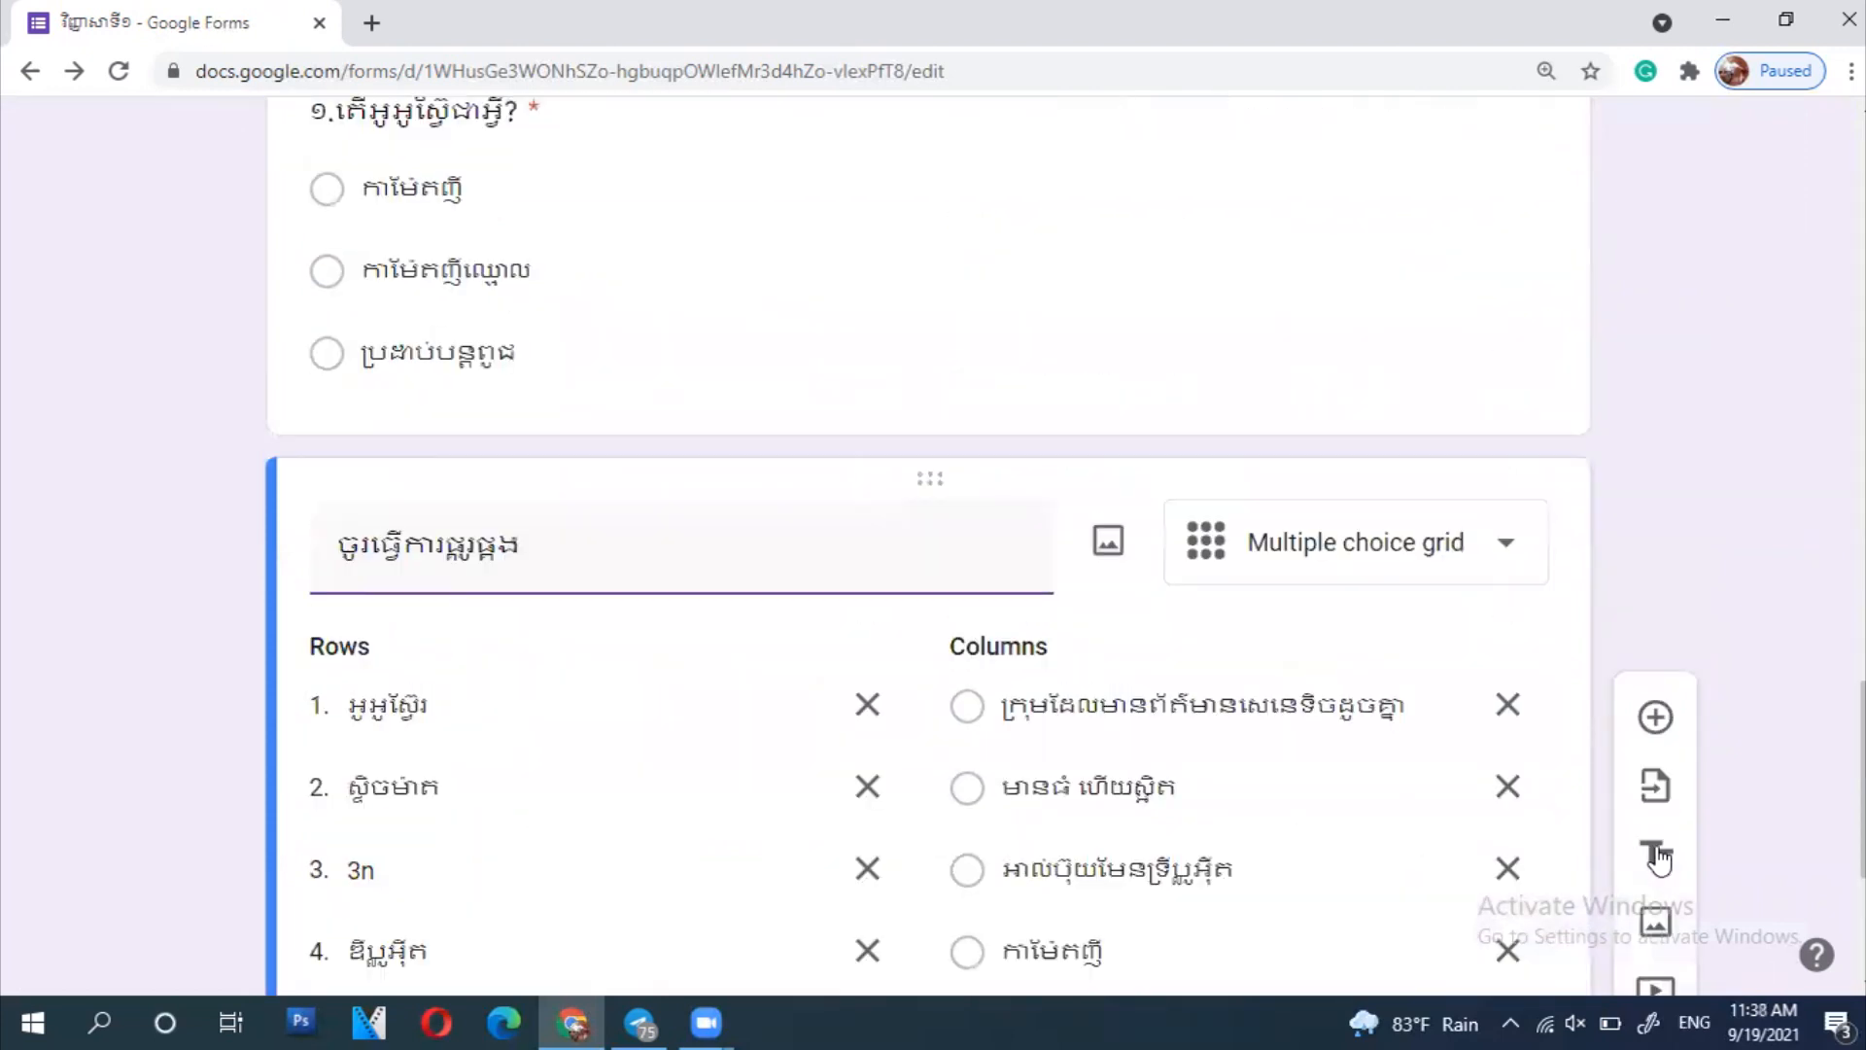
pyautogui.scroll(15, 1660, 853)
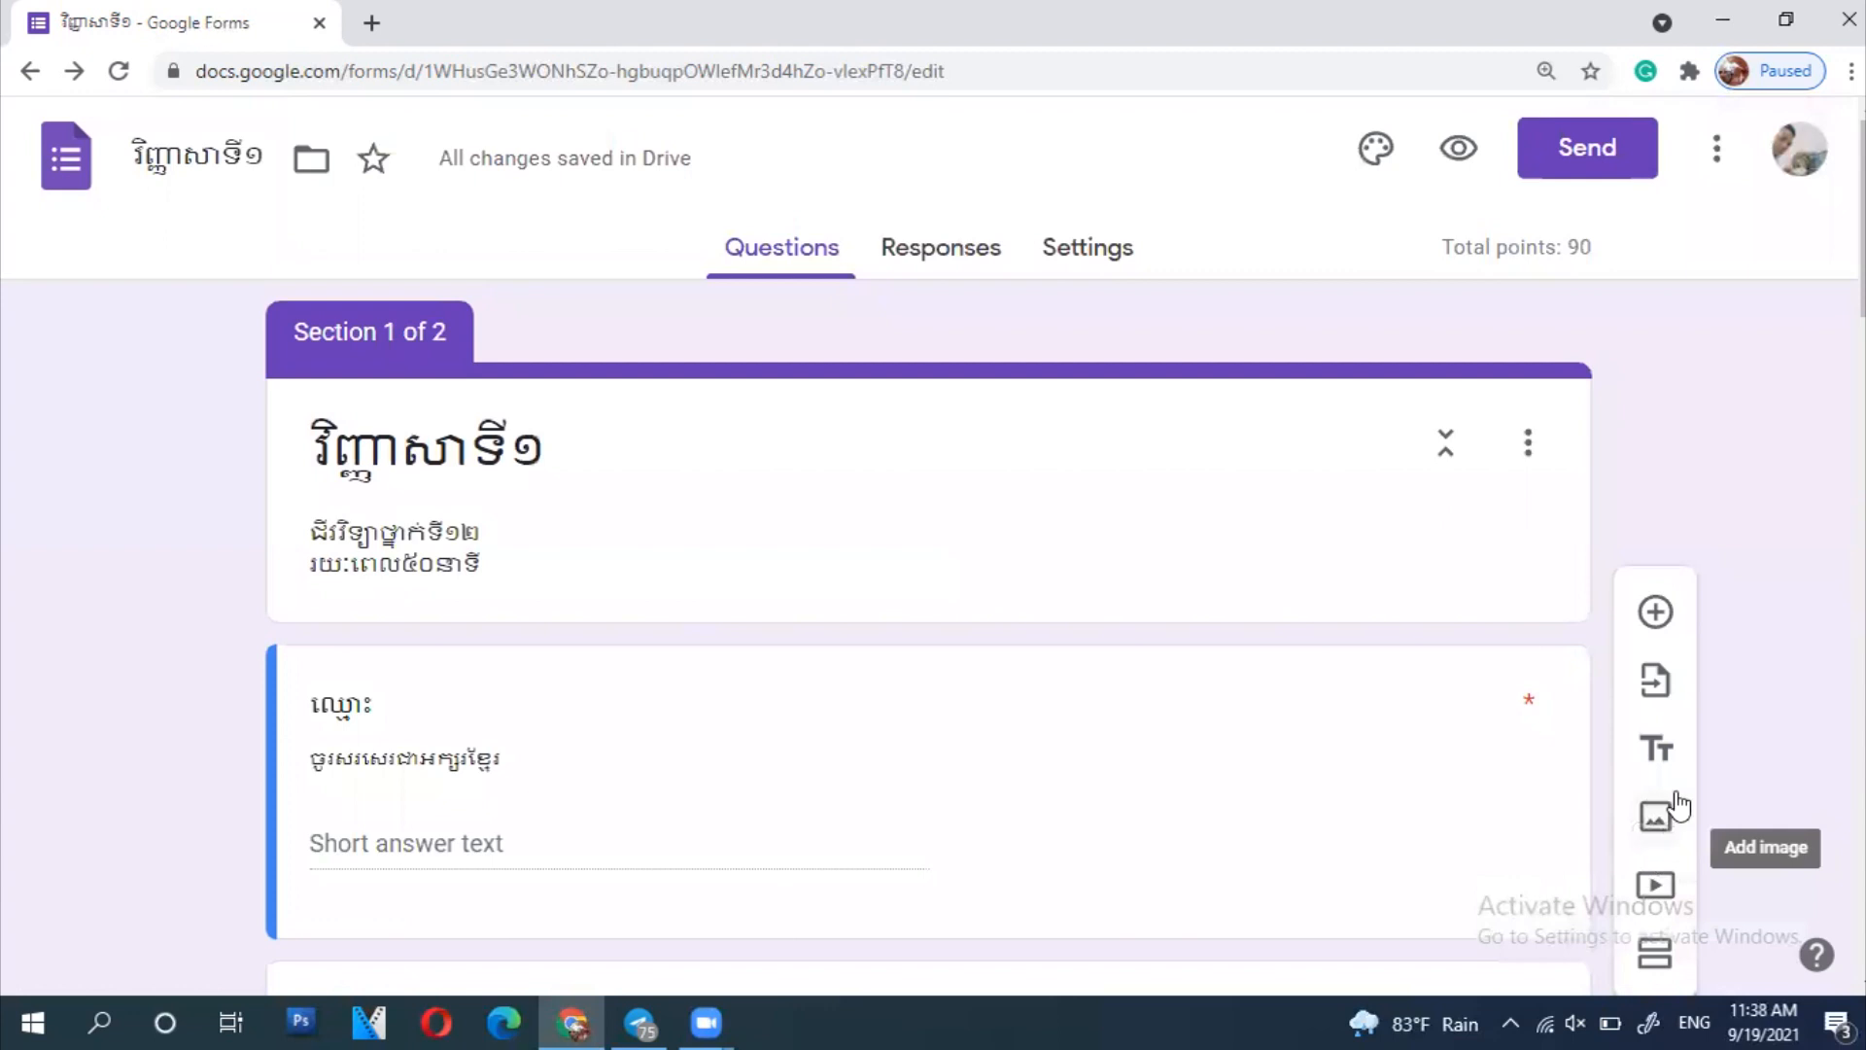
pyautogui.scroll(-20, 1178, 756)
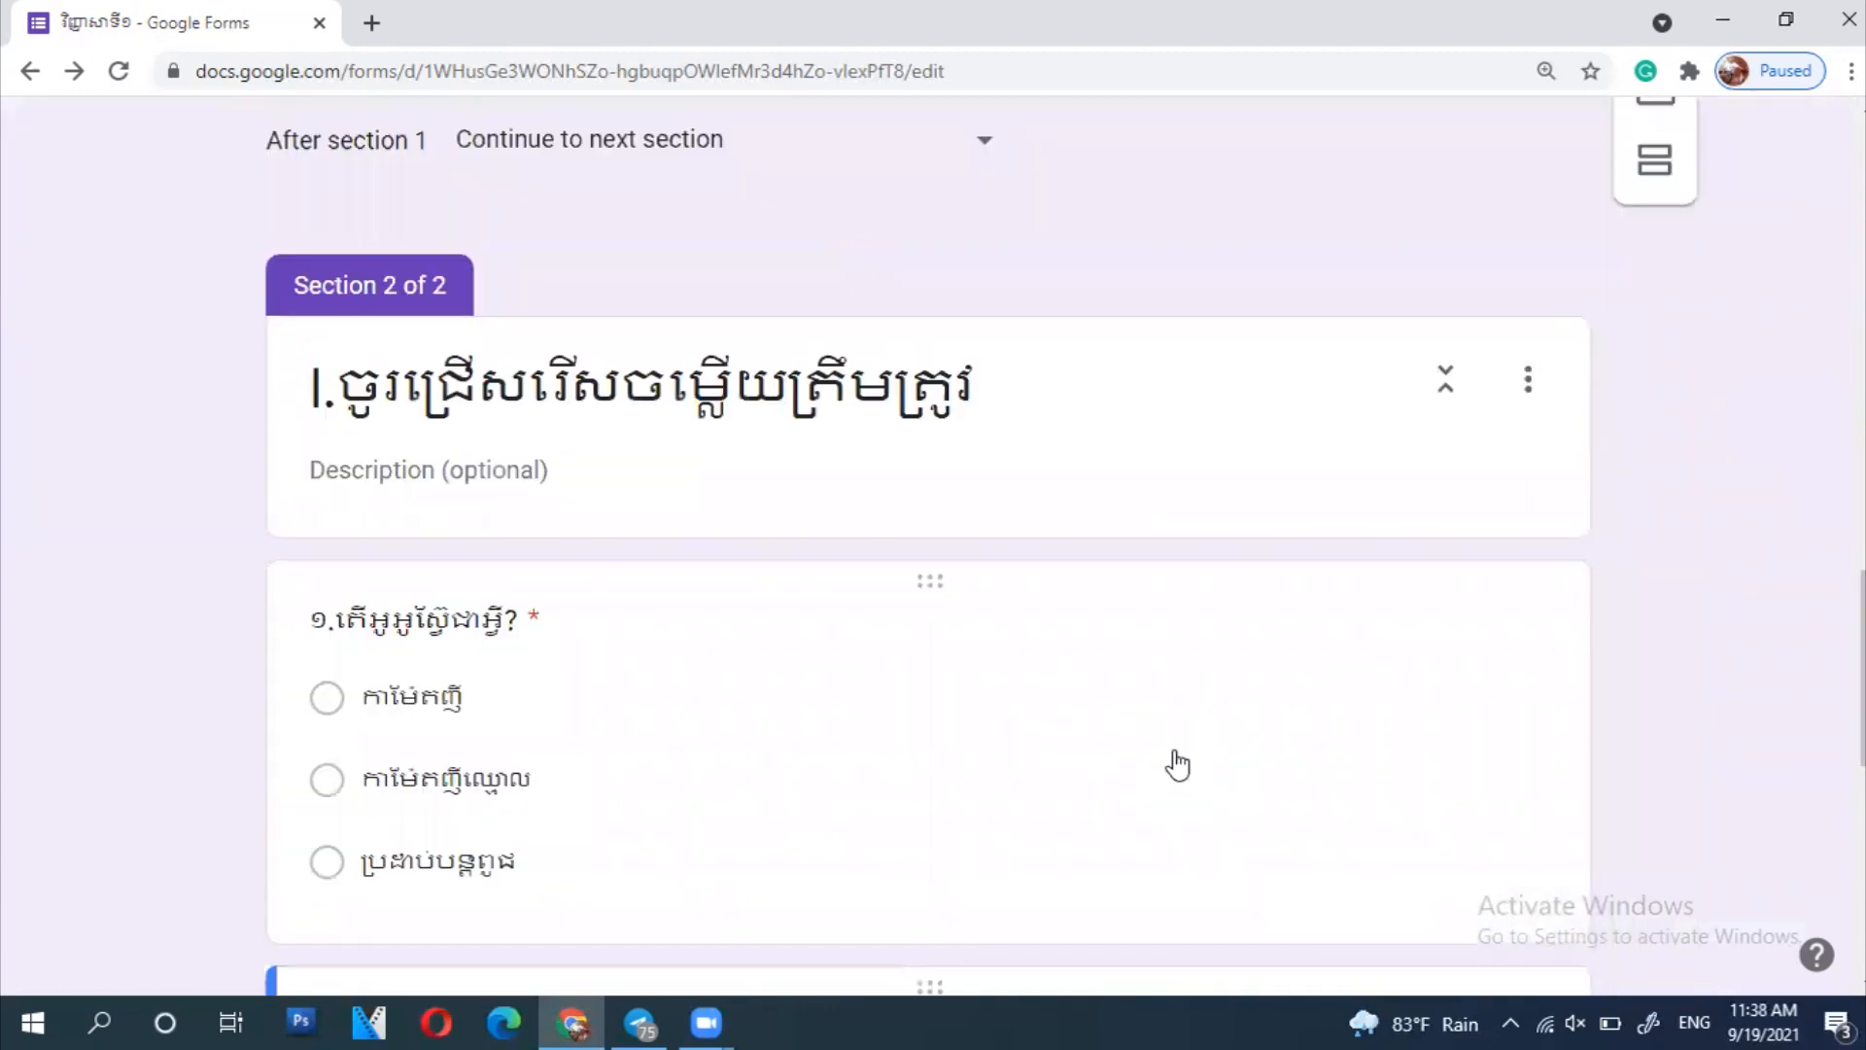
pyautogui.scroll(-4, 1178, 756)
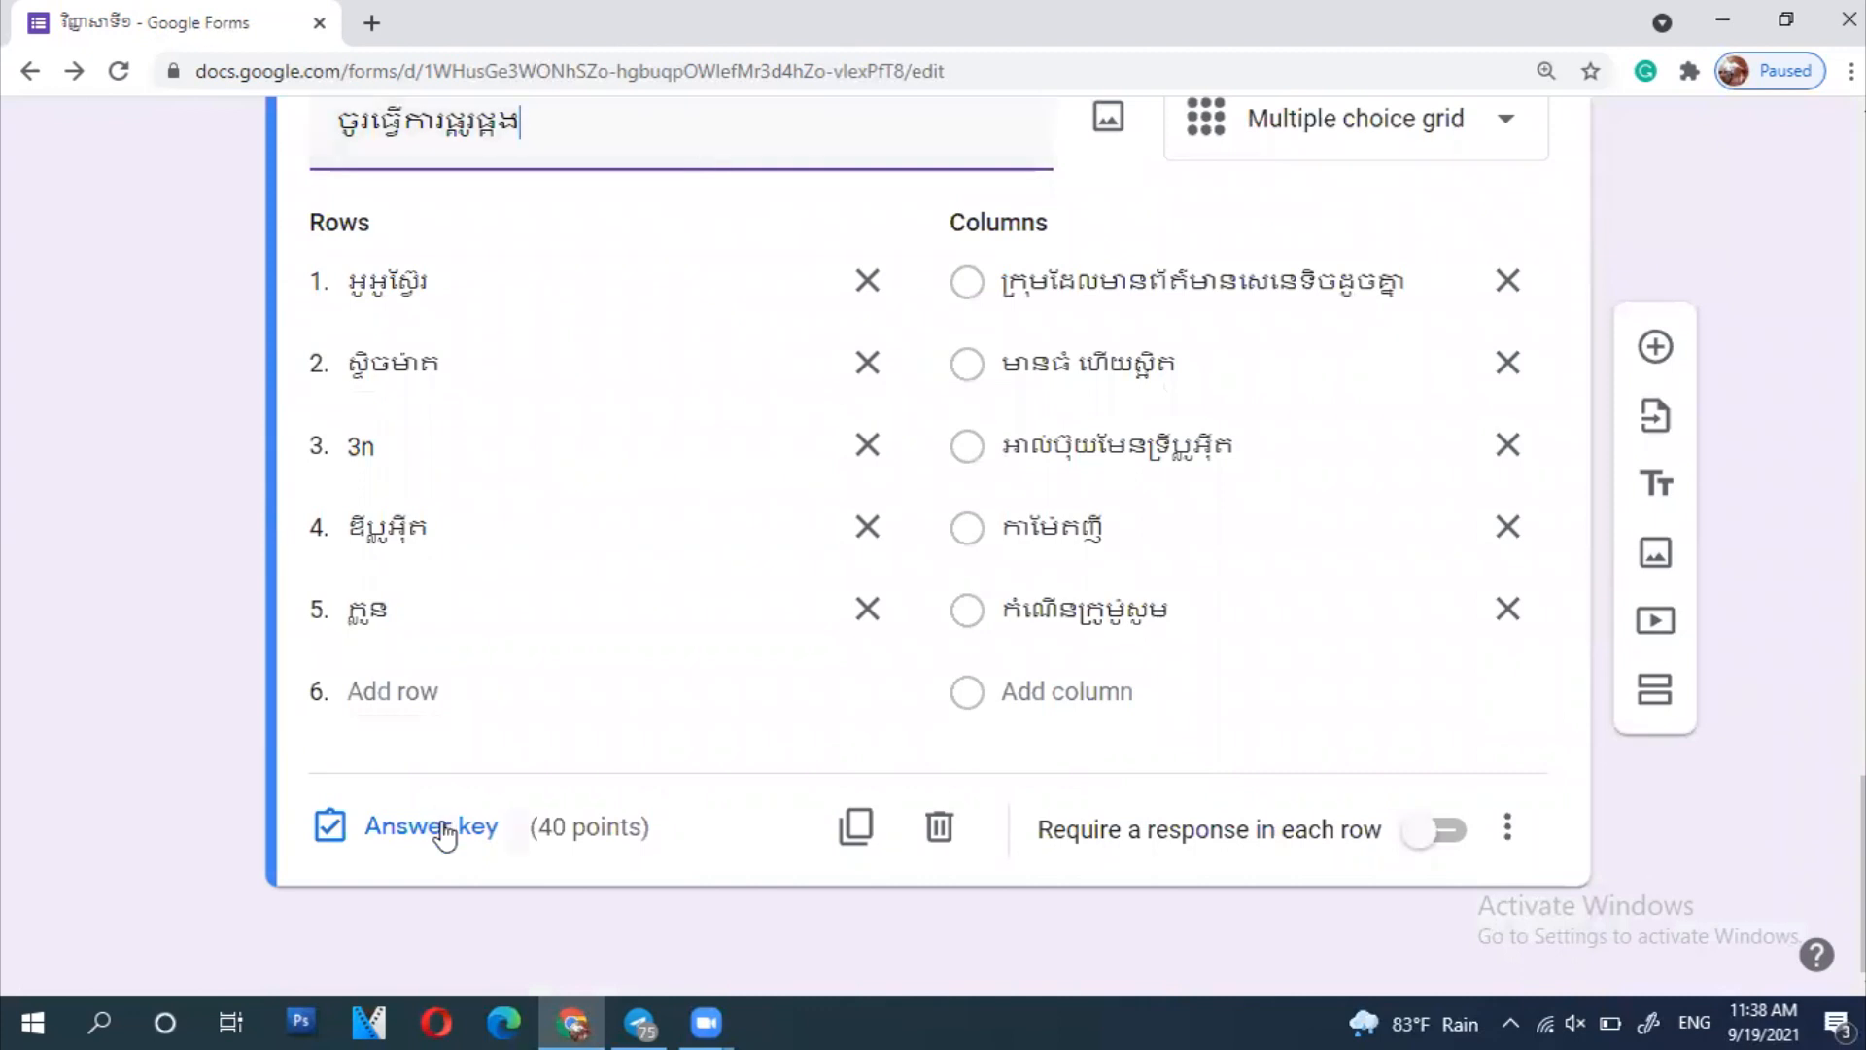
pyautogui.click(476, 825)
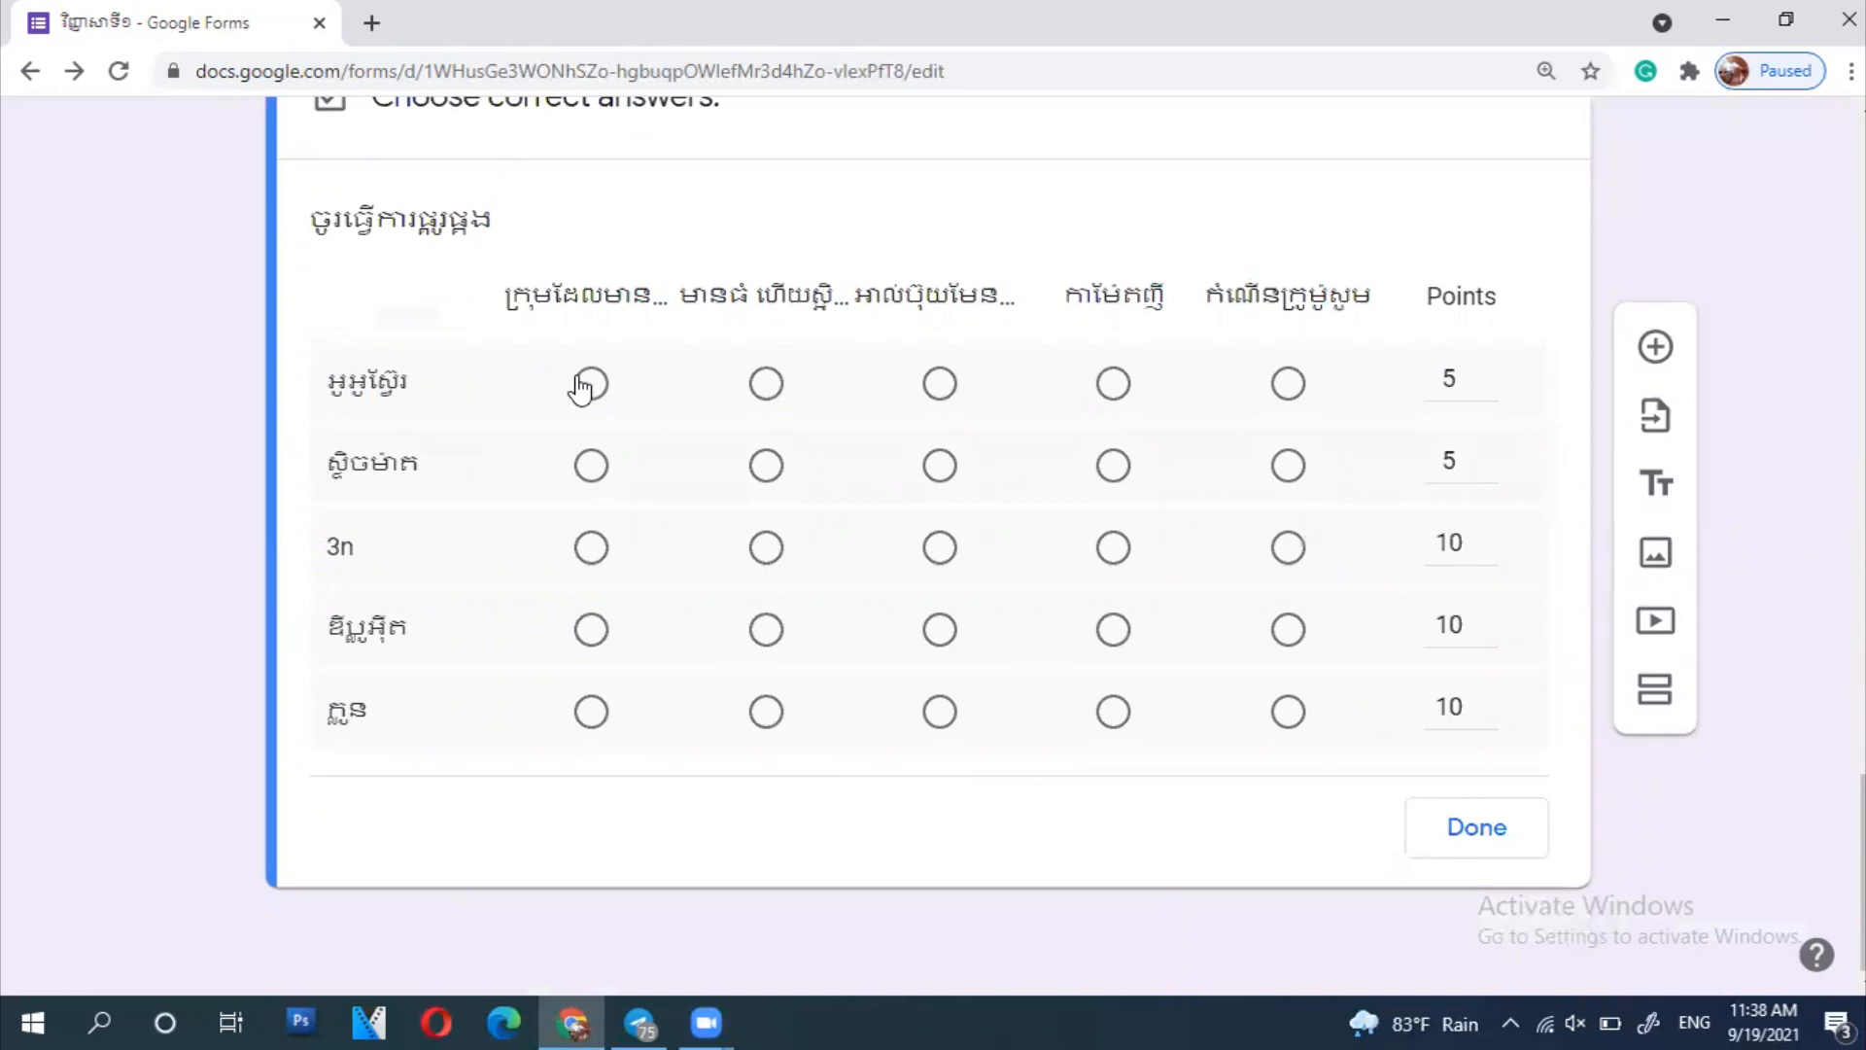
pyautogui.click(1112, 383)
pyautogui.click(937, 560)
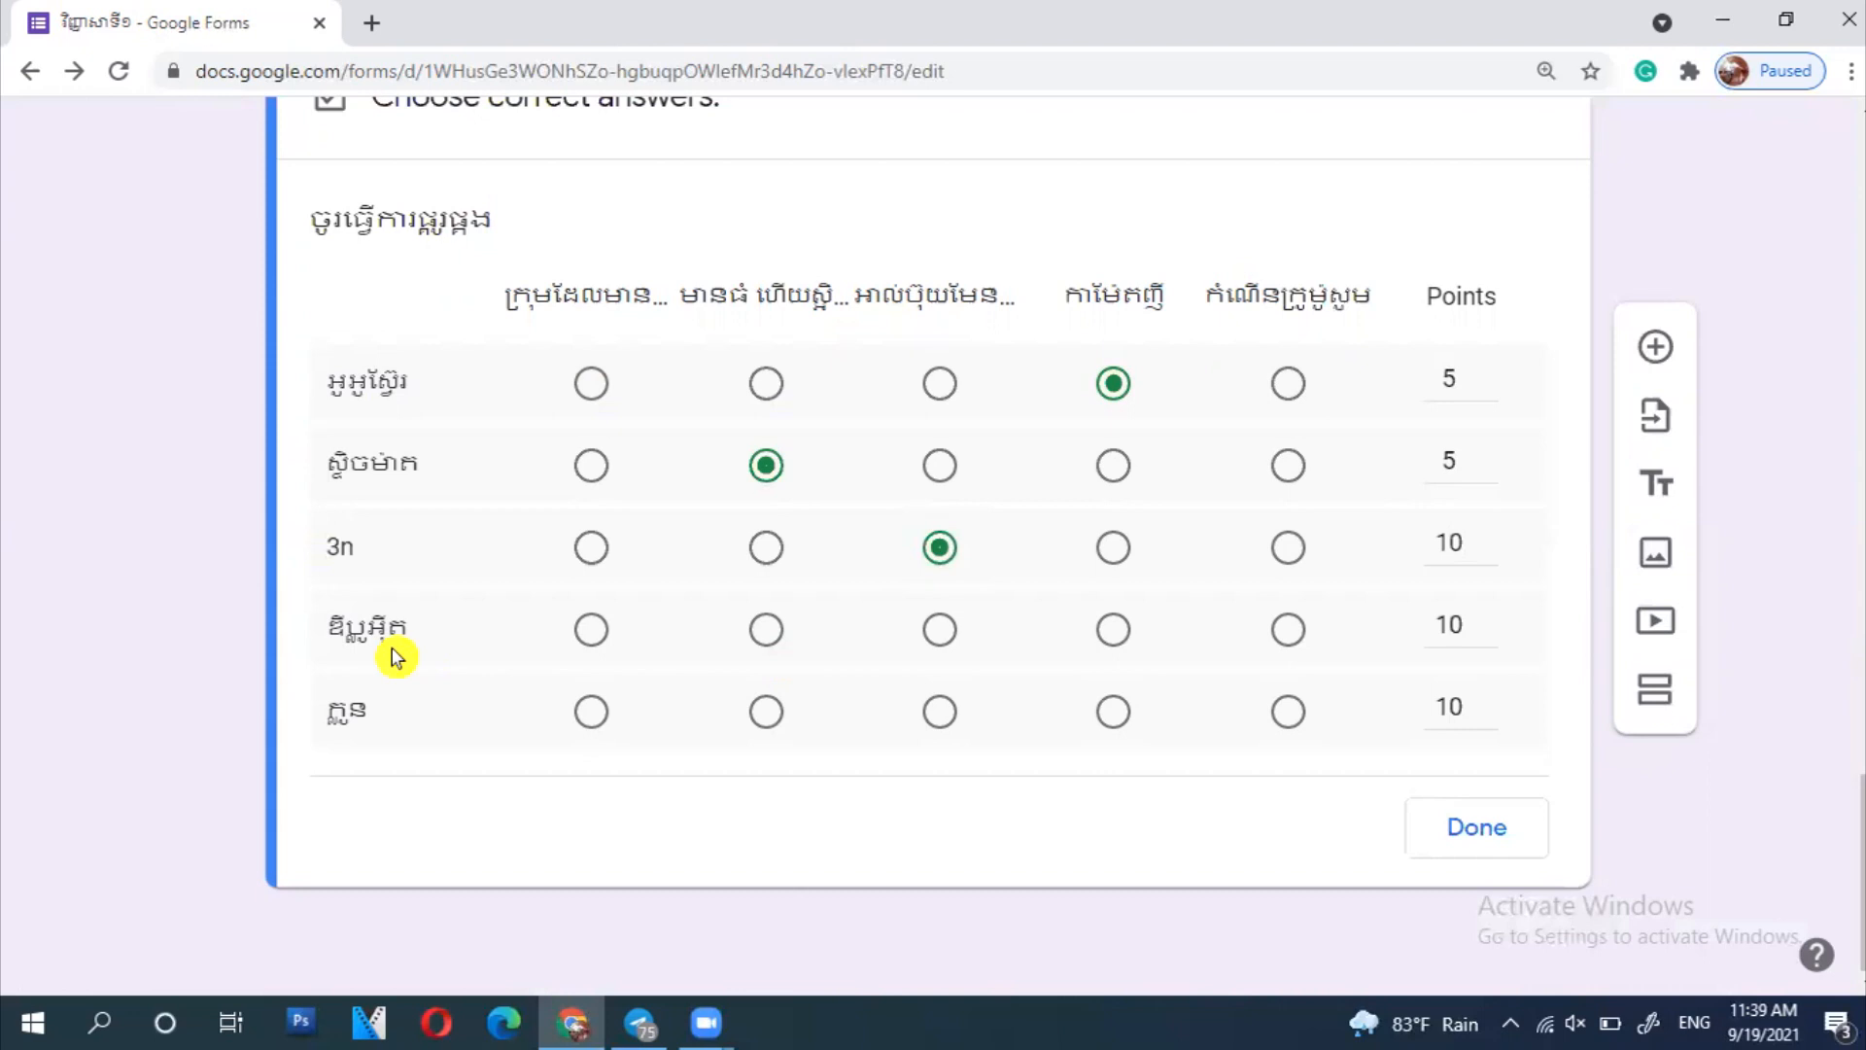
pyautogui.click(1281, 630)
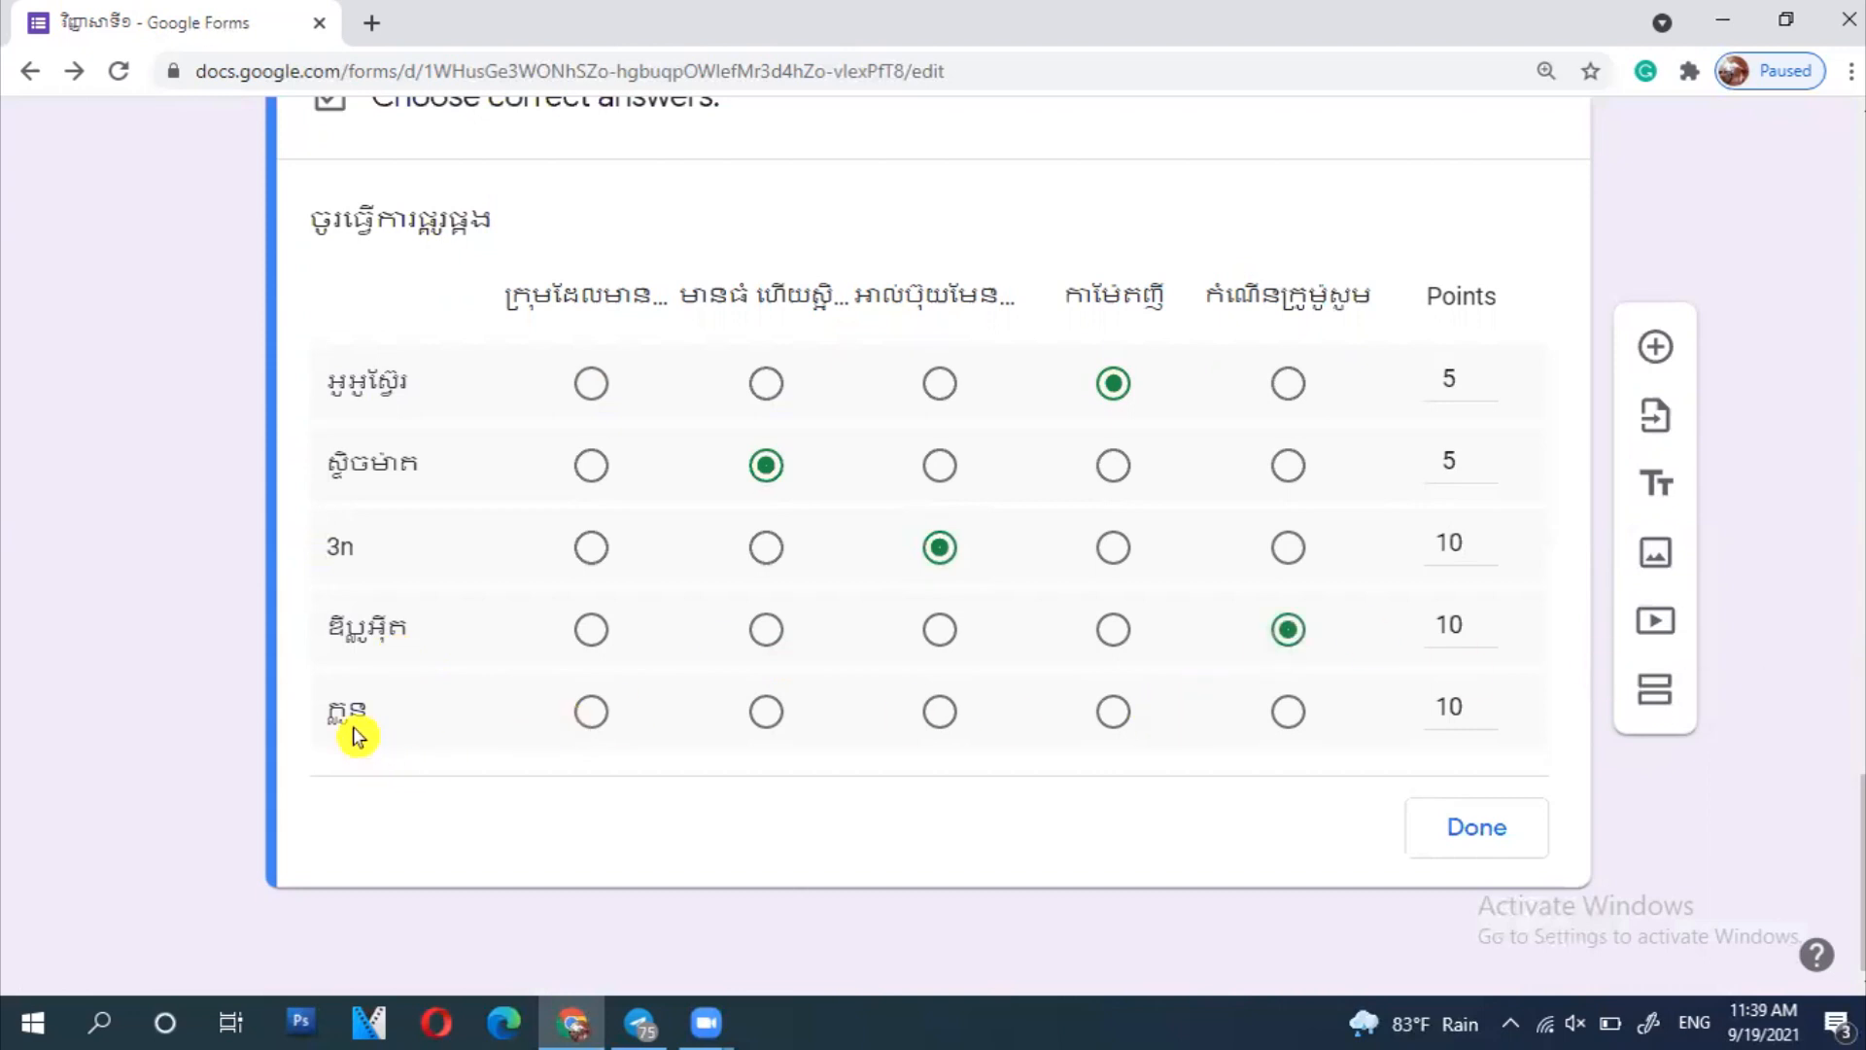
pyautogui.click(589, 712)
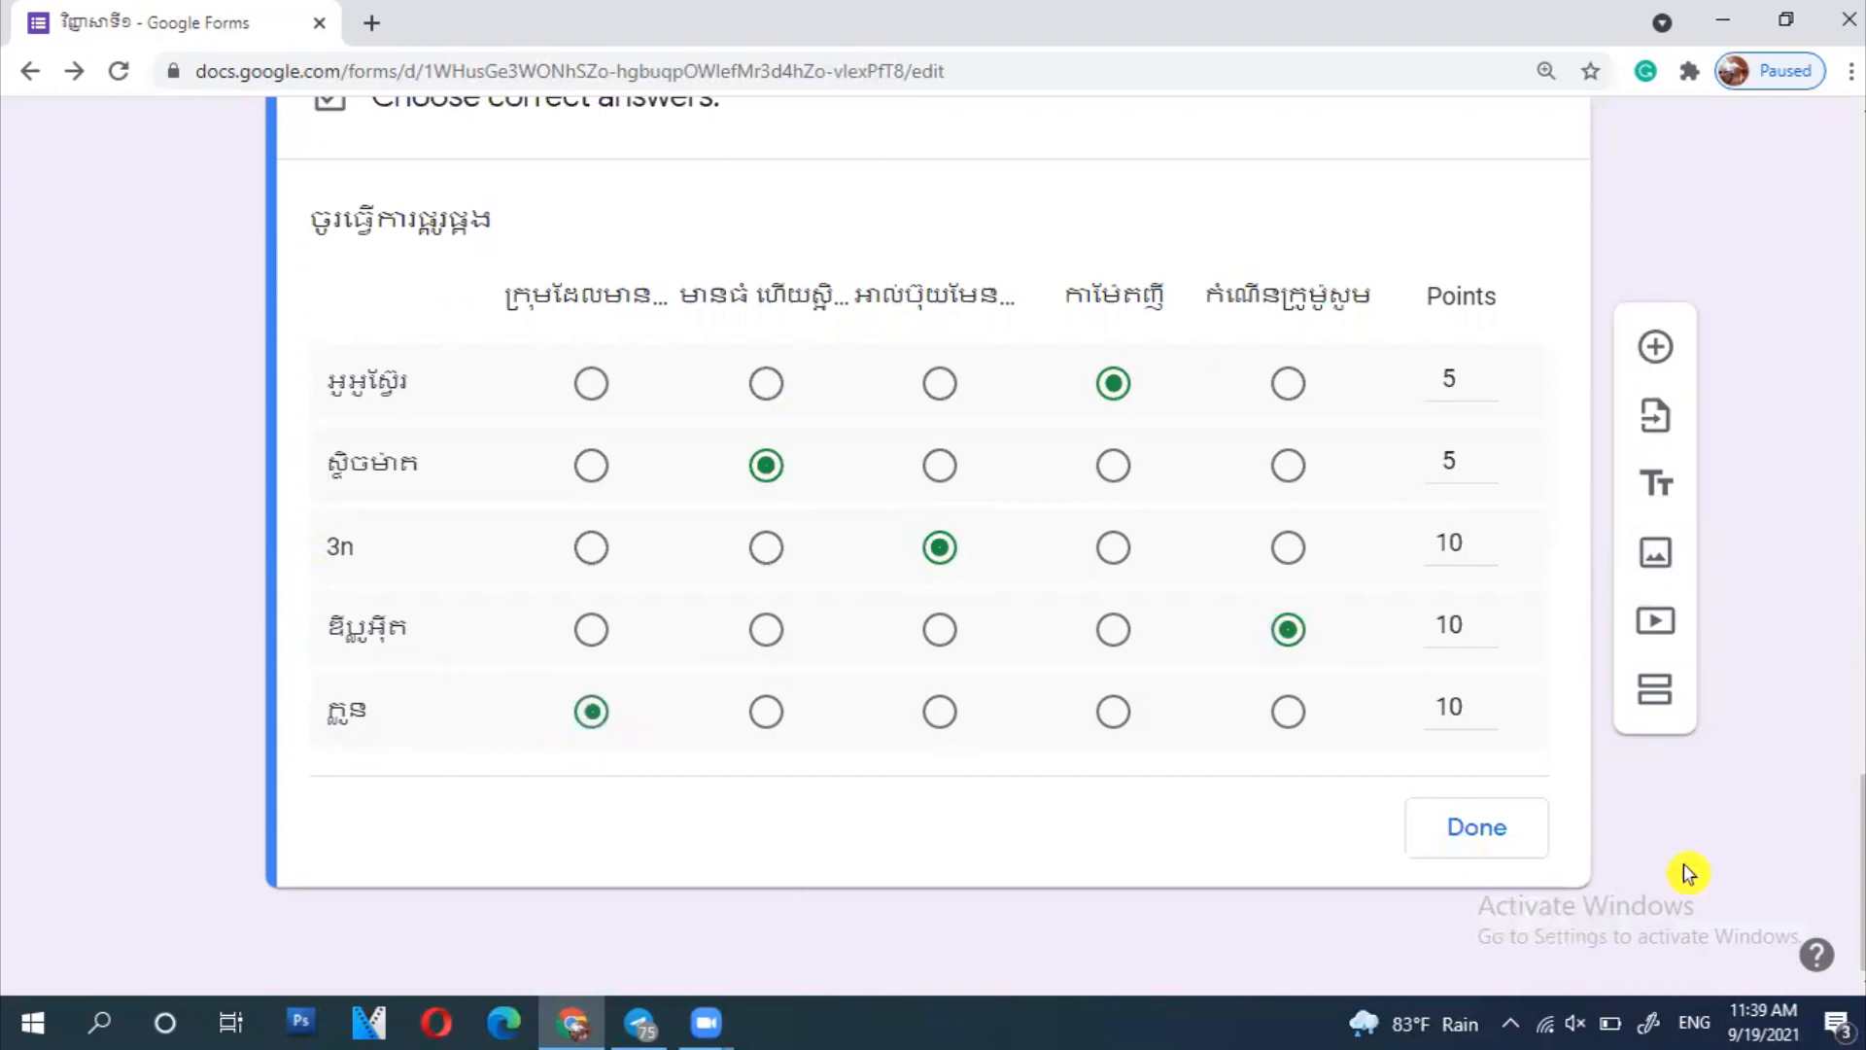
pyautogui.click(1463, 837)
pyautogui.scroll(20, 1680, 865)
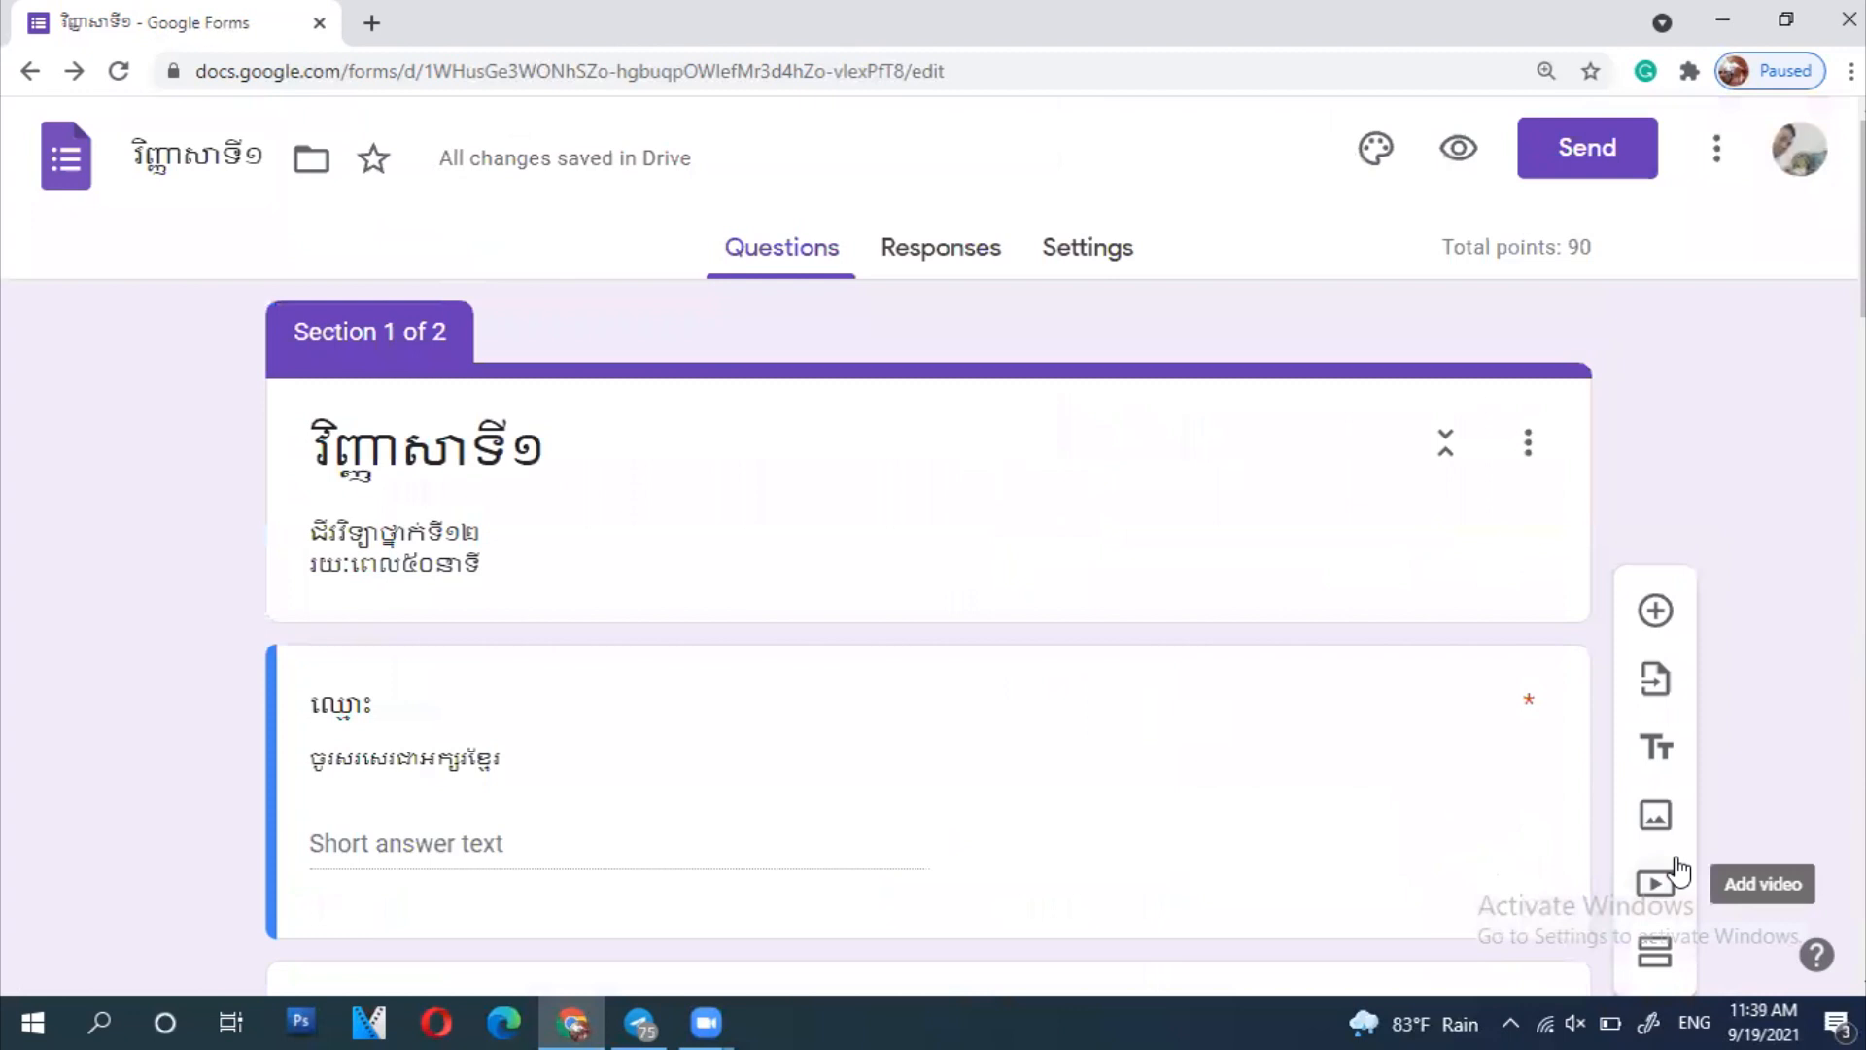
# - Preview the form and enter the student's name in Khmer
pyautogui.scroll(-12, 1680, 865)
pyautogui.scroll(-10, 1680, 864)
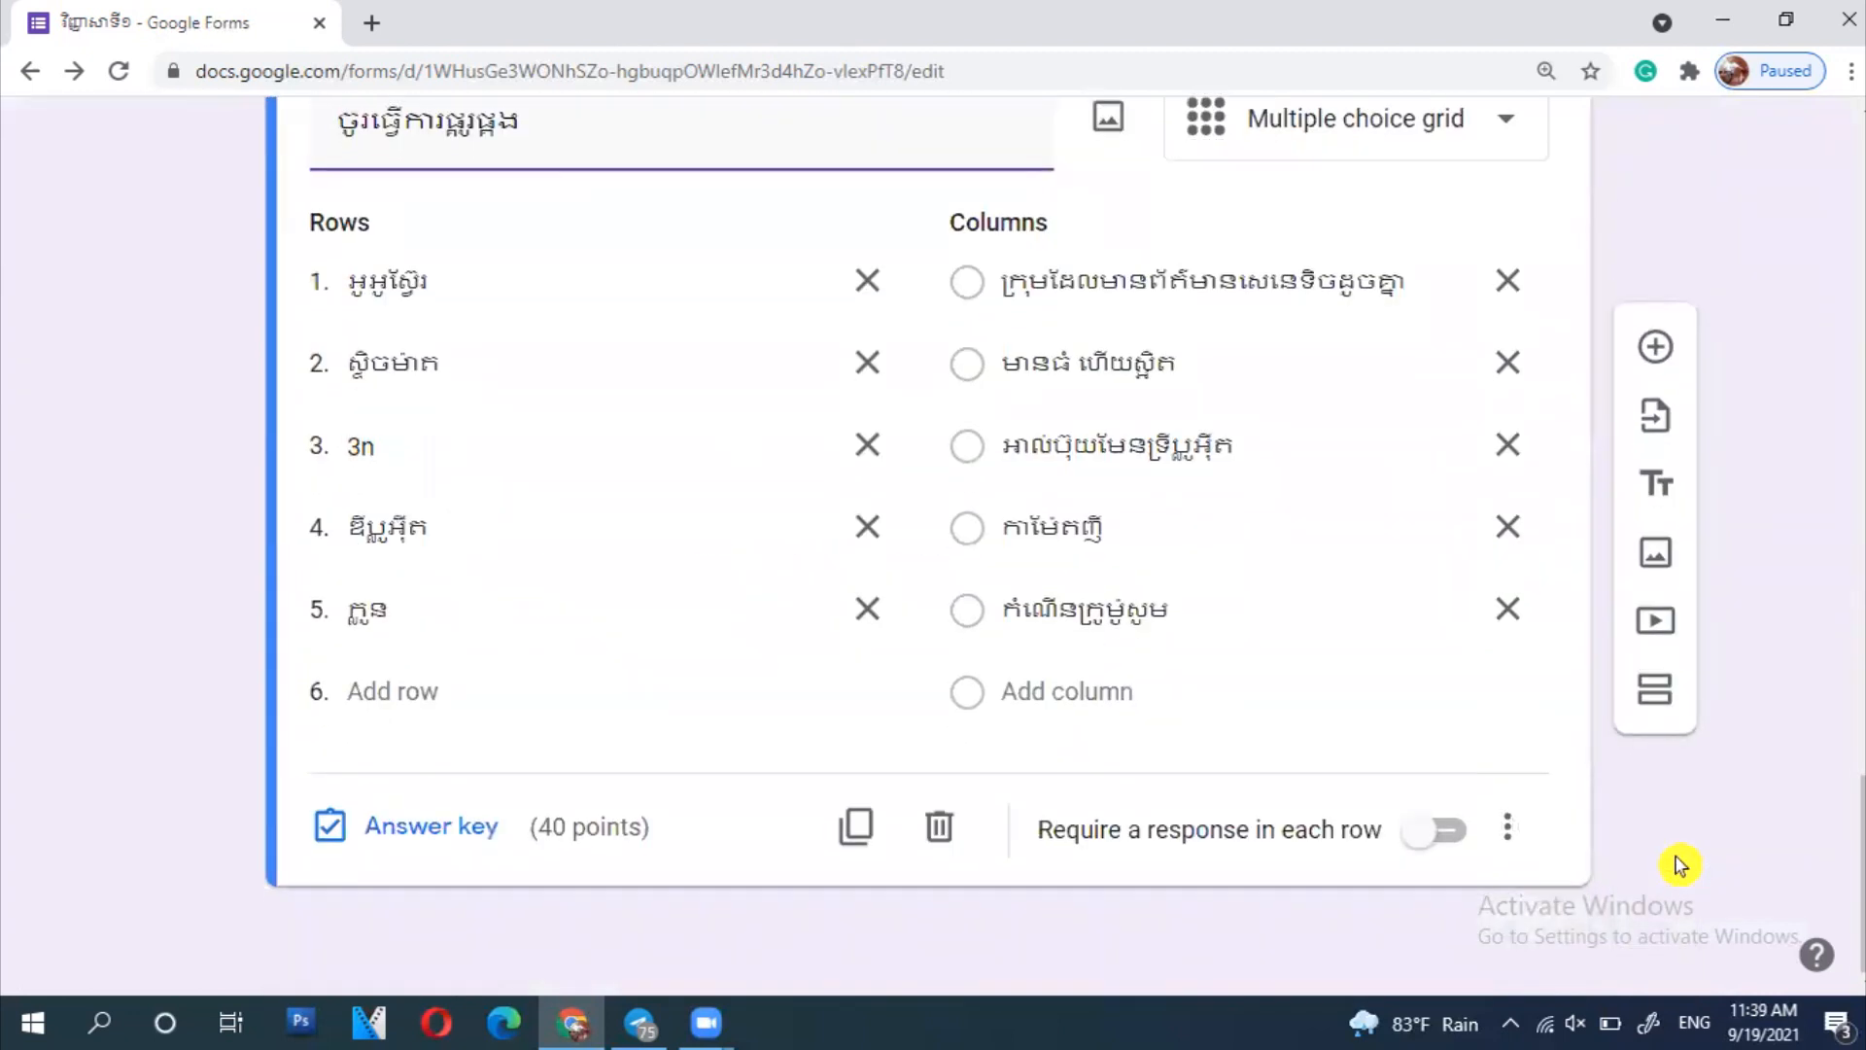
pyautogui.scroll(20, 1680, 865)
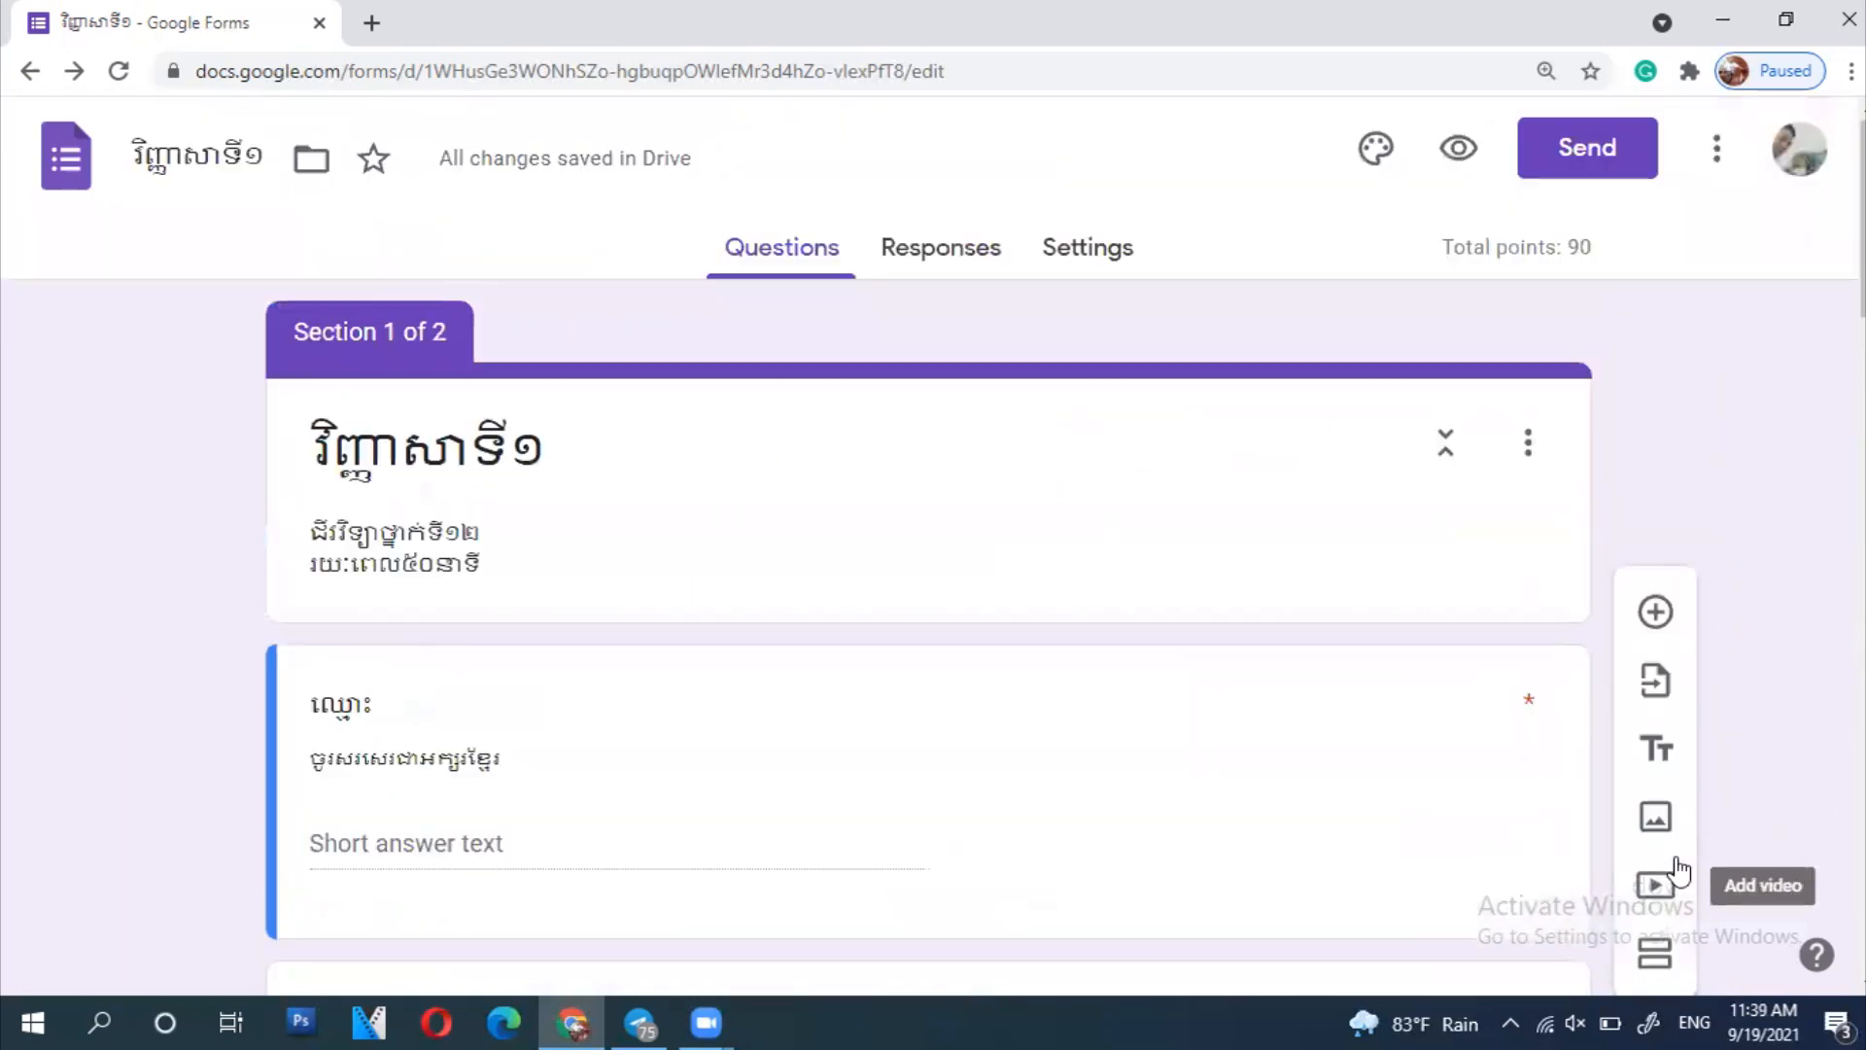
pyautogui.click(1458, 148)
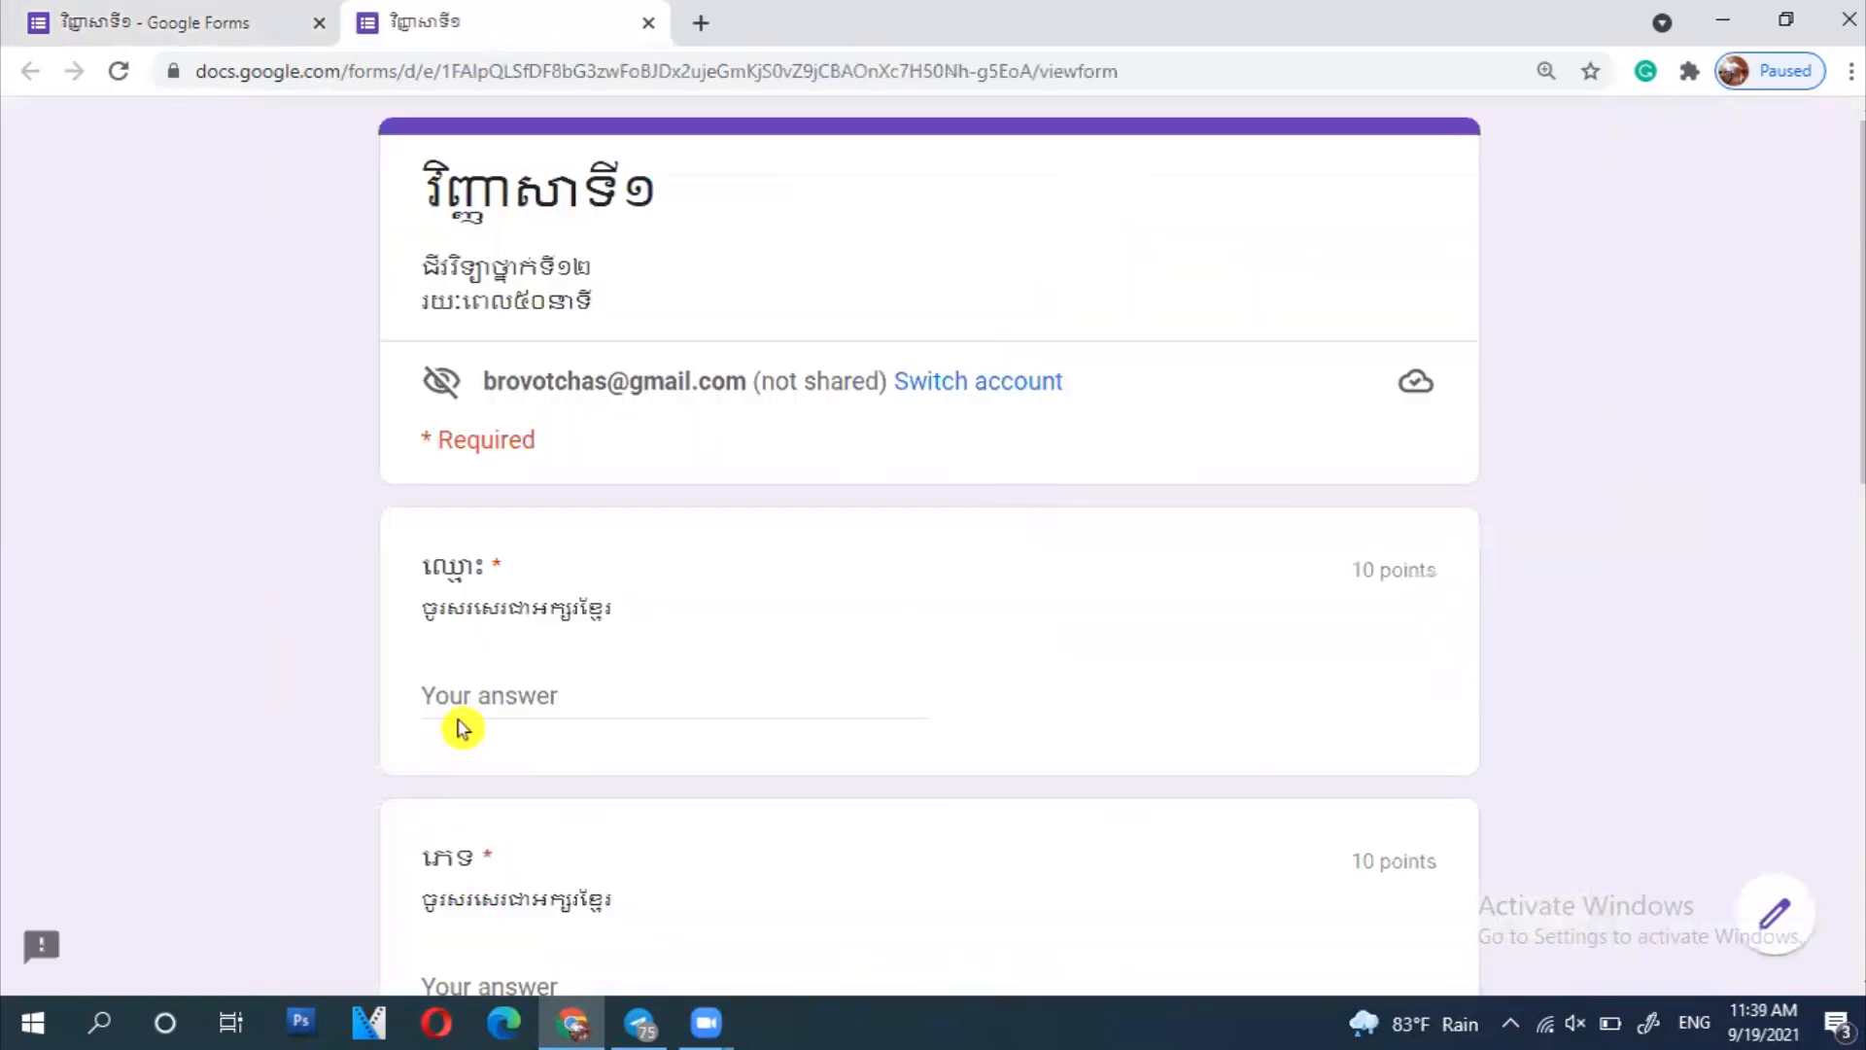
pyautogui.click(524, 704)
pyautogui.write('s')
pyautogui.press('BackSpace')
pyautogui.hotkey('alt', 'shift')
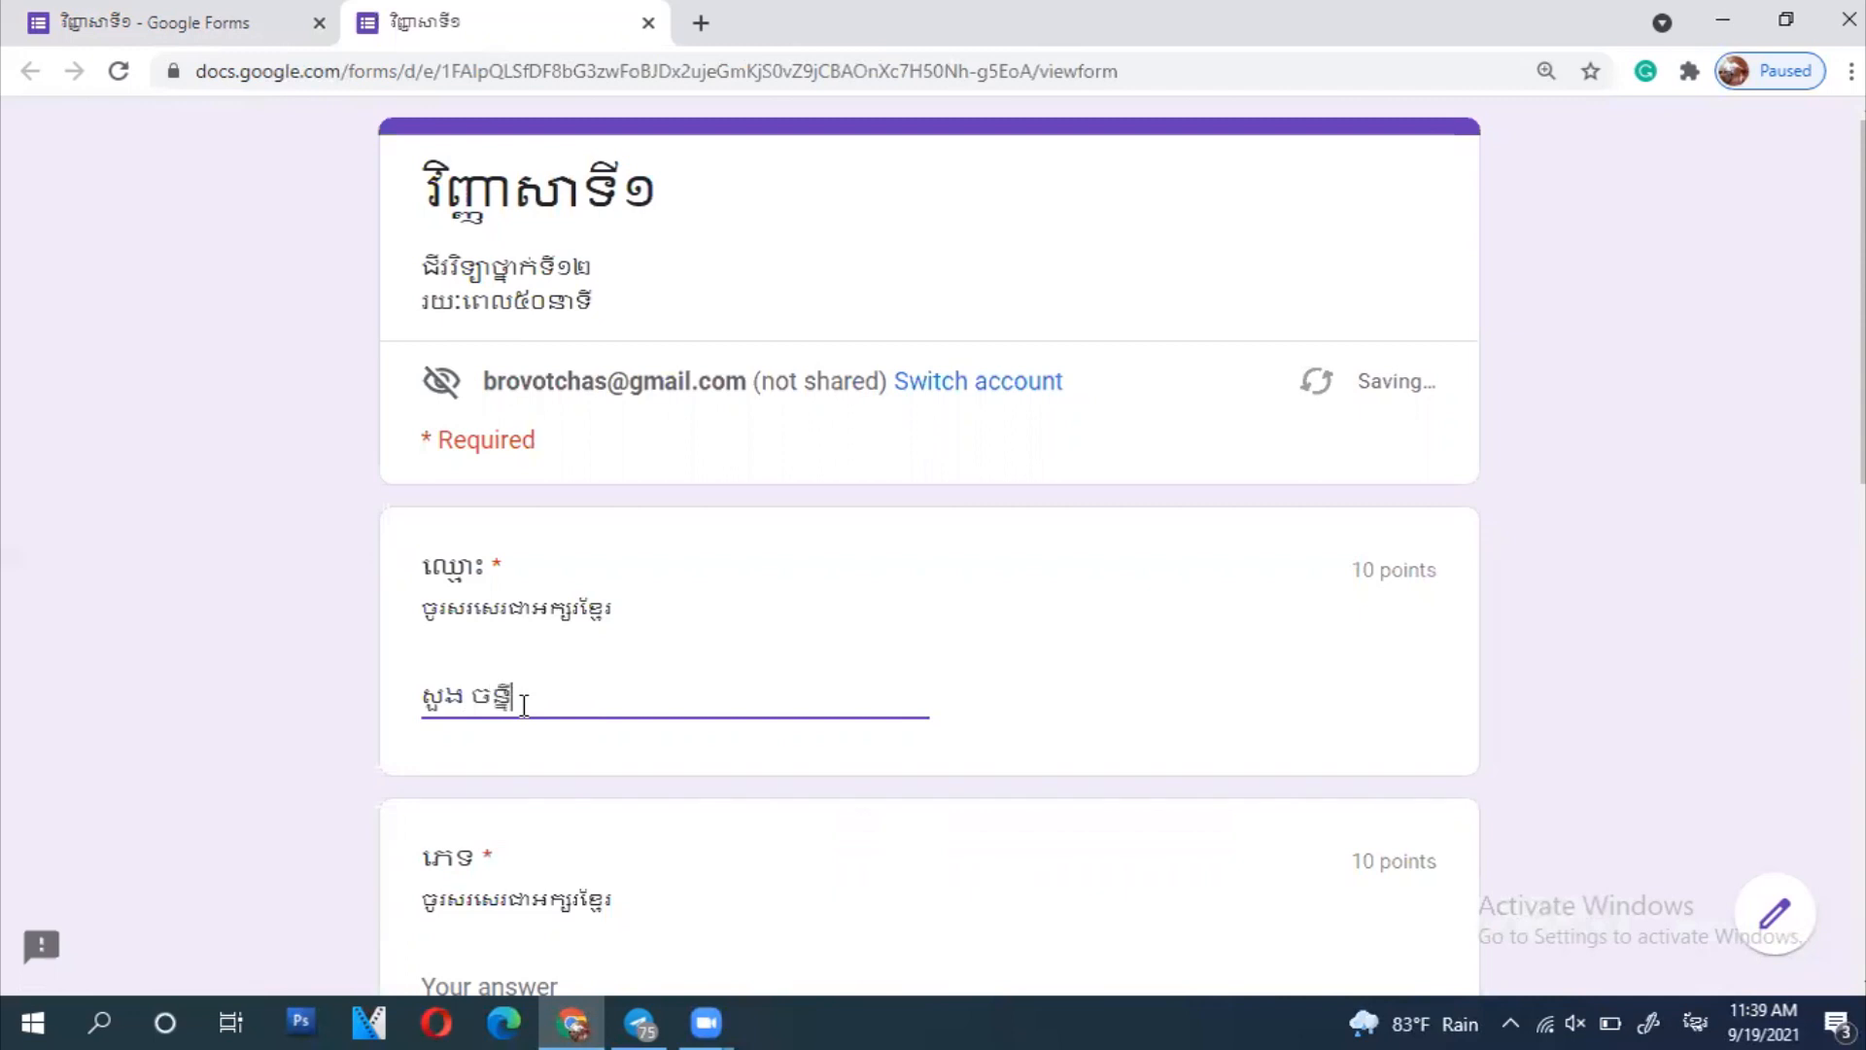
# - Answer gender ប្រុស, class ១០ and A, then continue to the next page
pyautogui.scroll(-4, 524, 704)
pyautogui.click(605, 558)
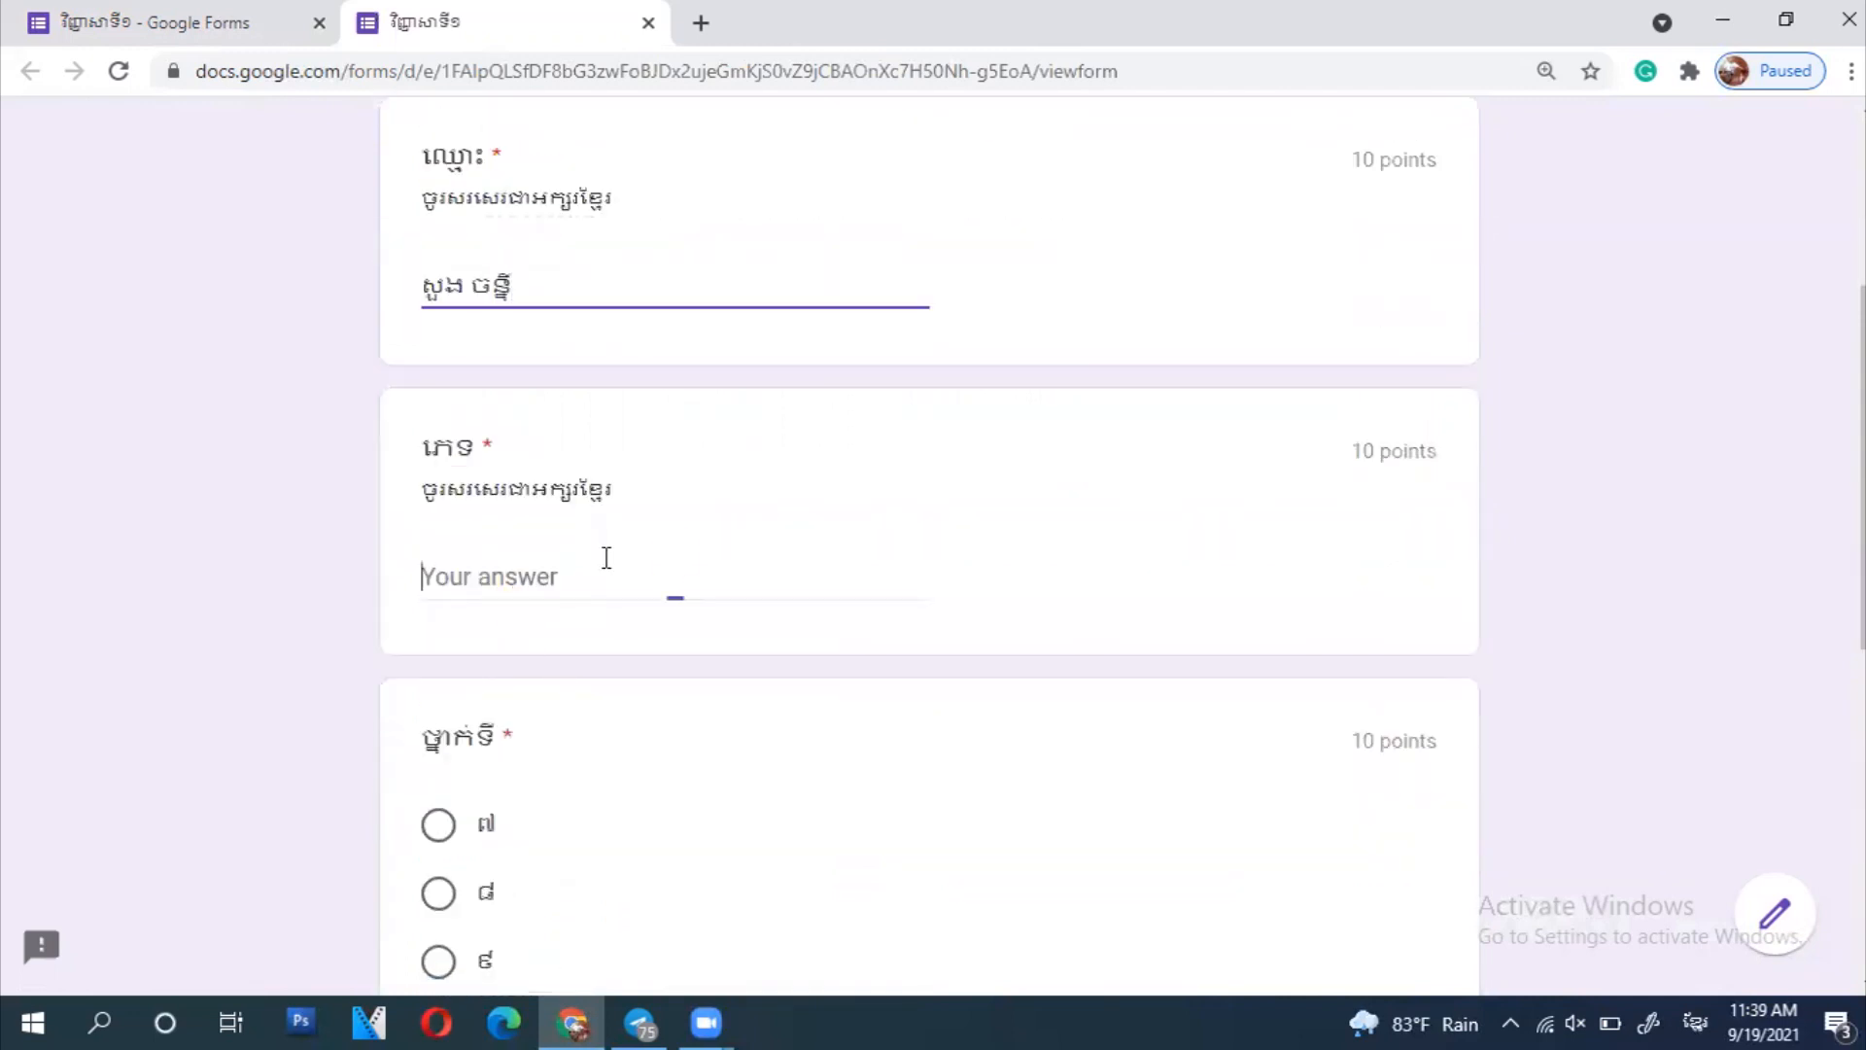
pyautogui.write('ប្រ')
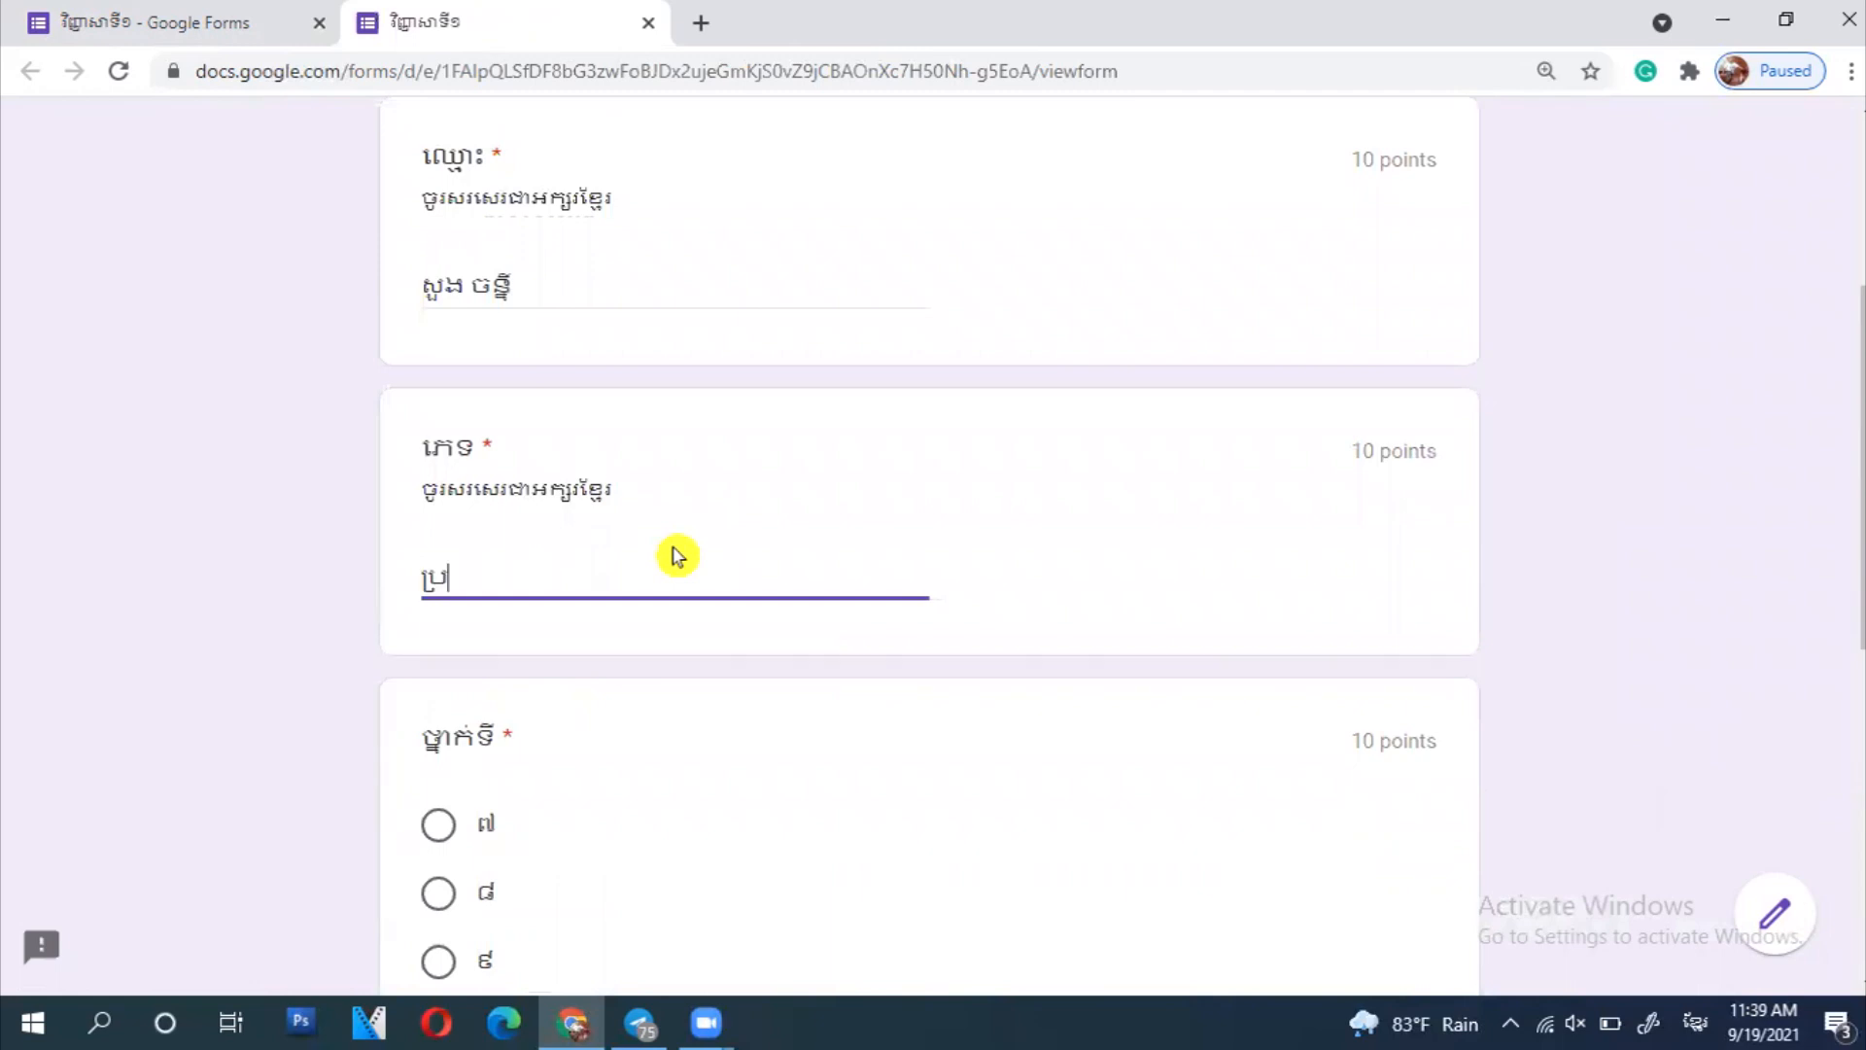
pyautogui.write('ុស')
pyautogui.scroll(-4, 631, 593)
pyautogui.click(439, 620)
pyautogui.scroll(-4, 825, 687)
pyautogui.click(703, 574)
pyautogui.hotkey('alt', 'shift')
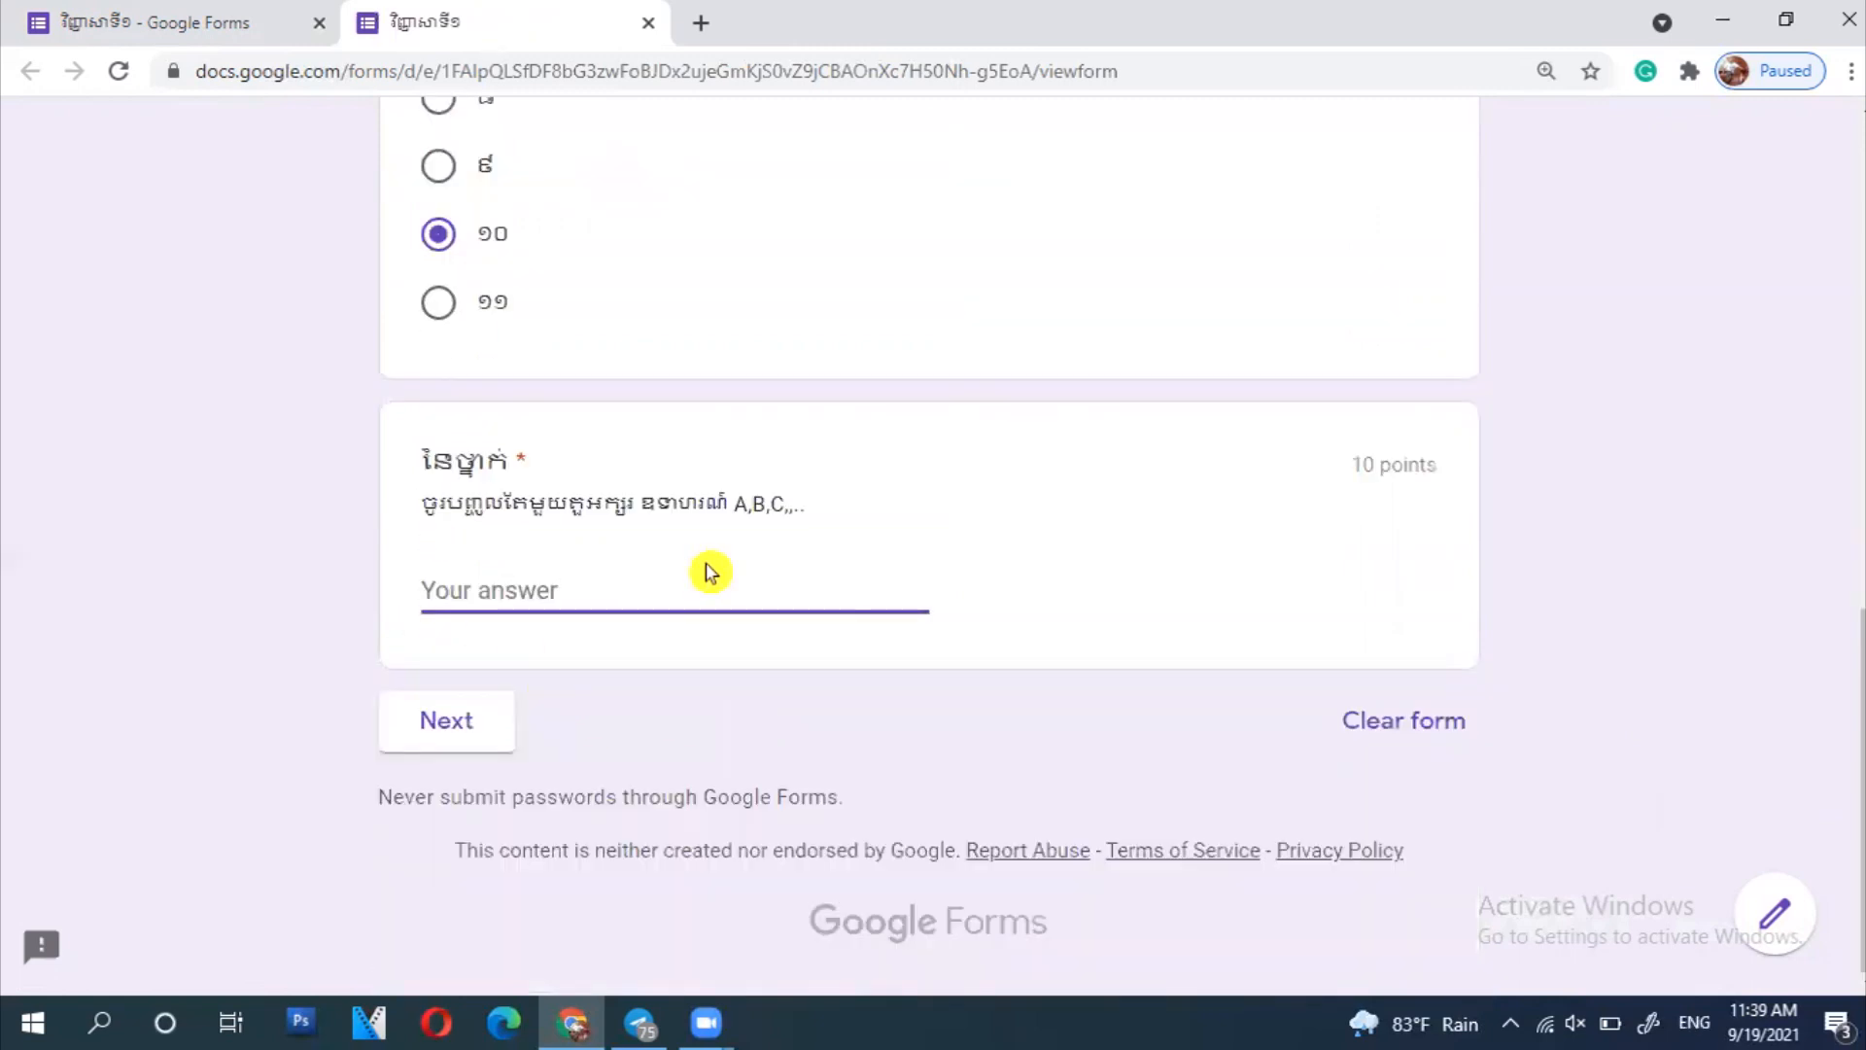
pyautogui.write('Af')
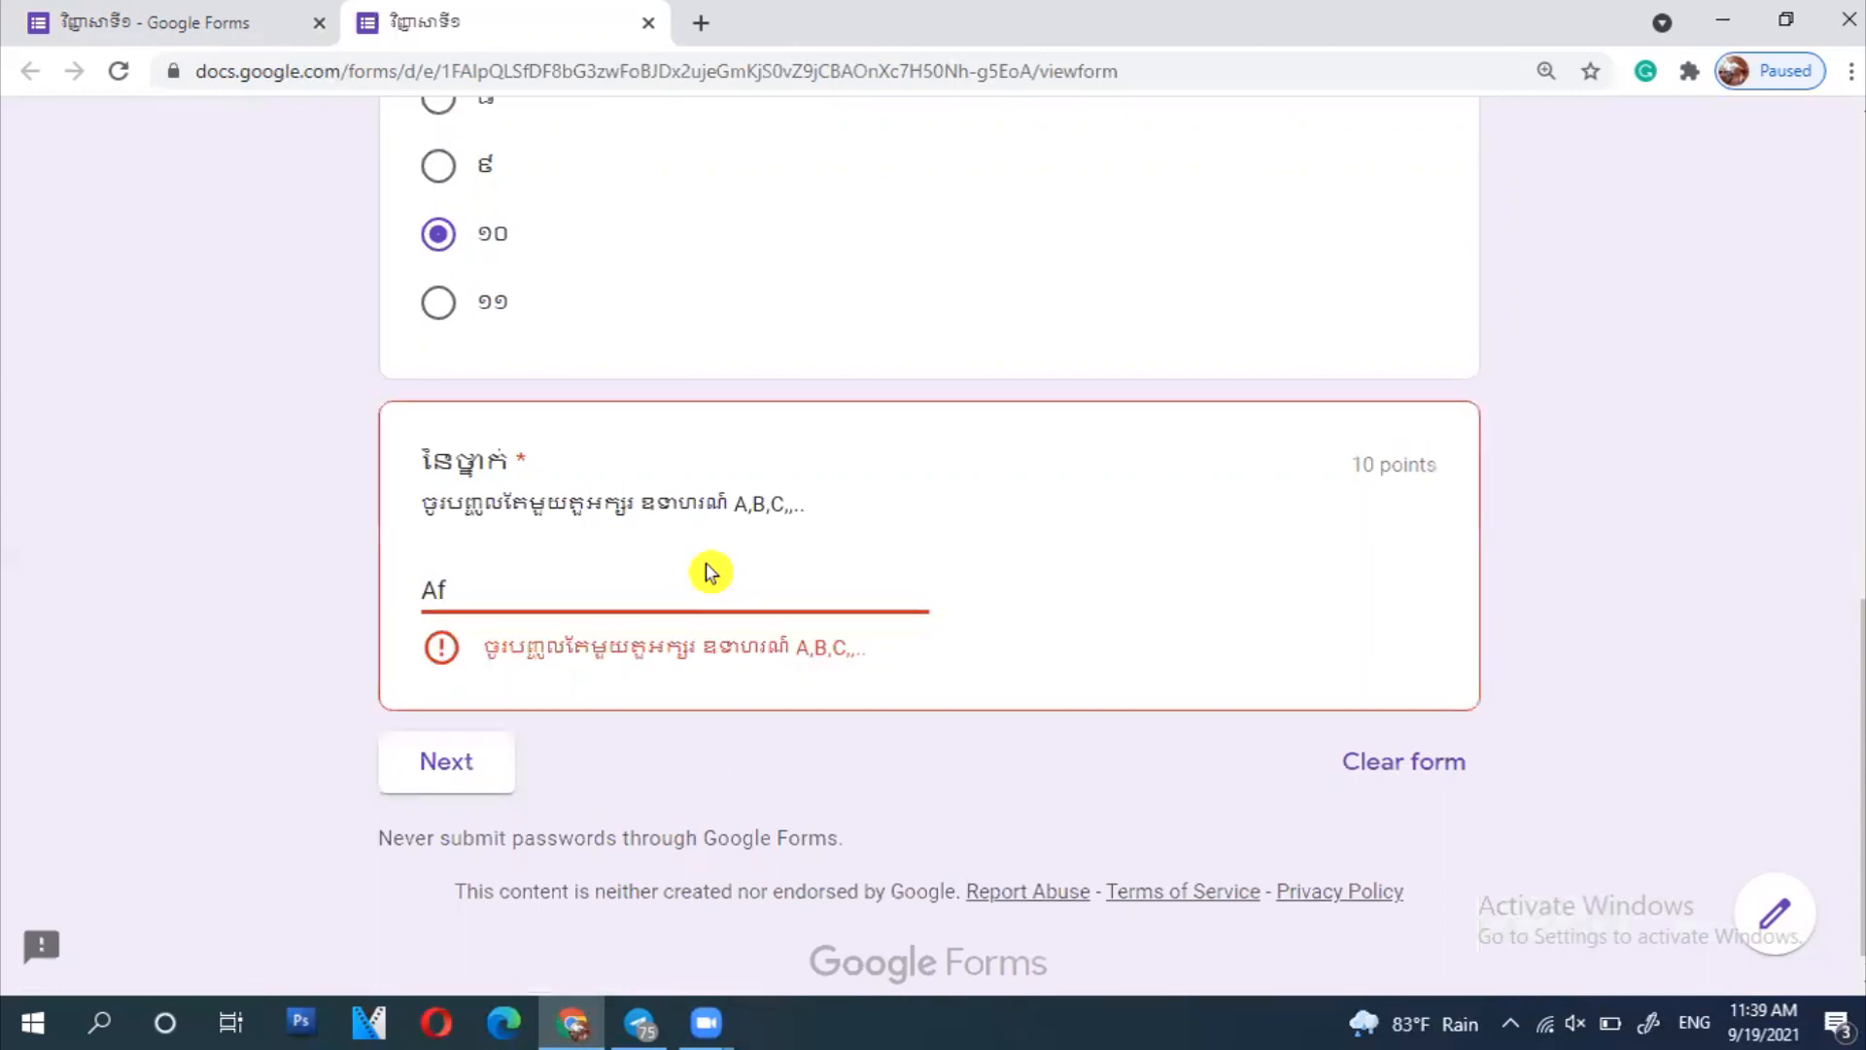
pyautogui.press('BackSpace')
pyautogui.click(440, 720)
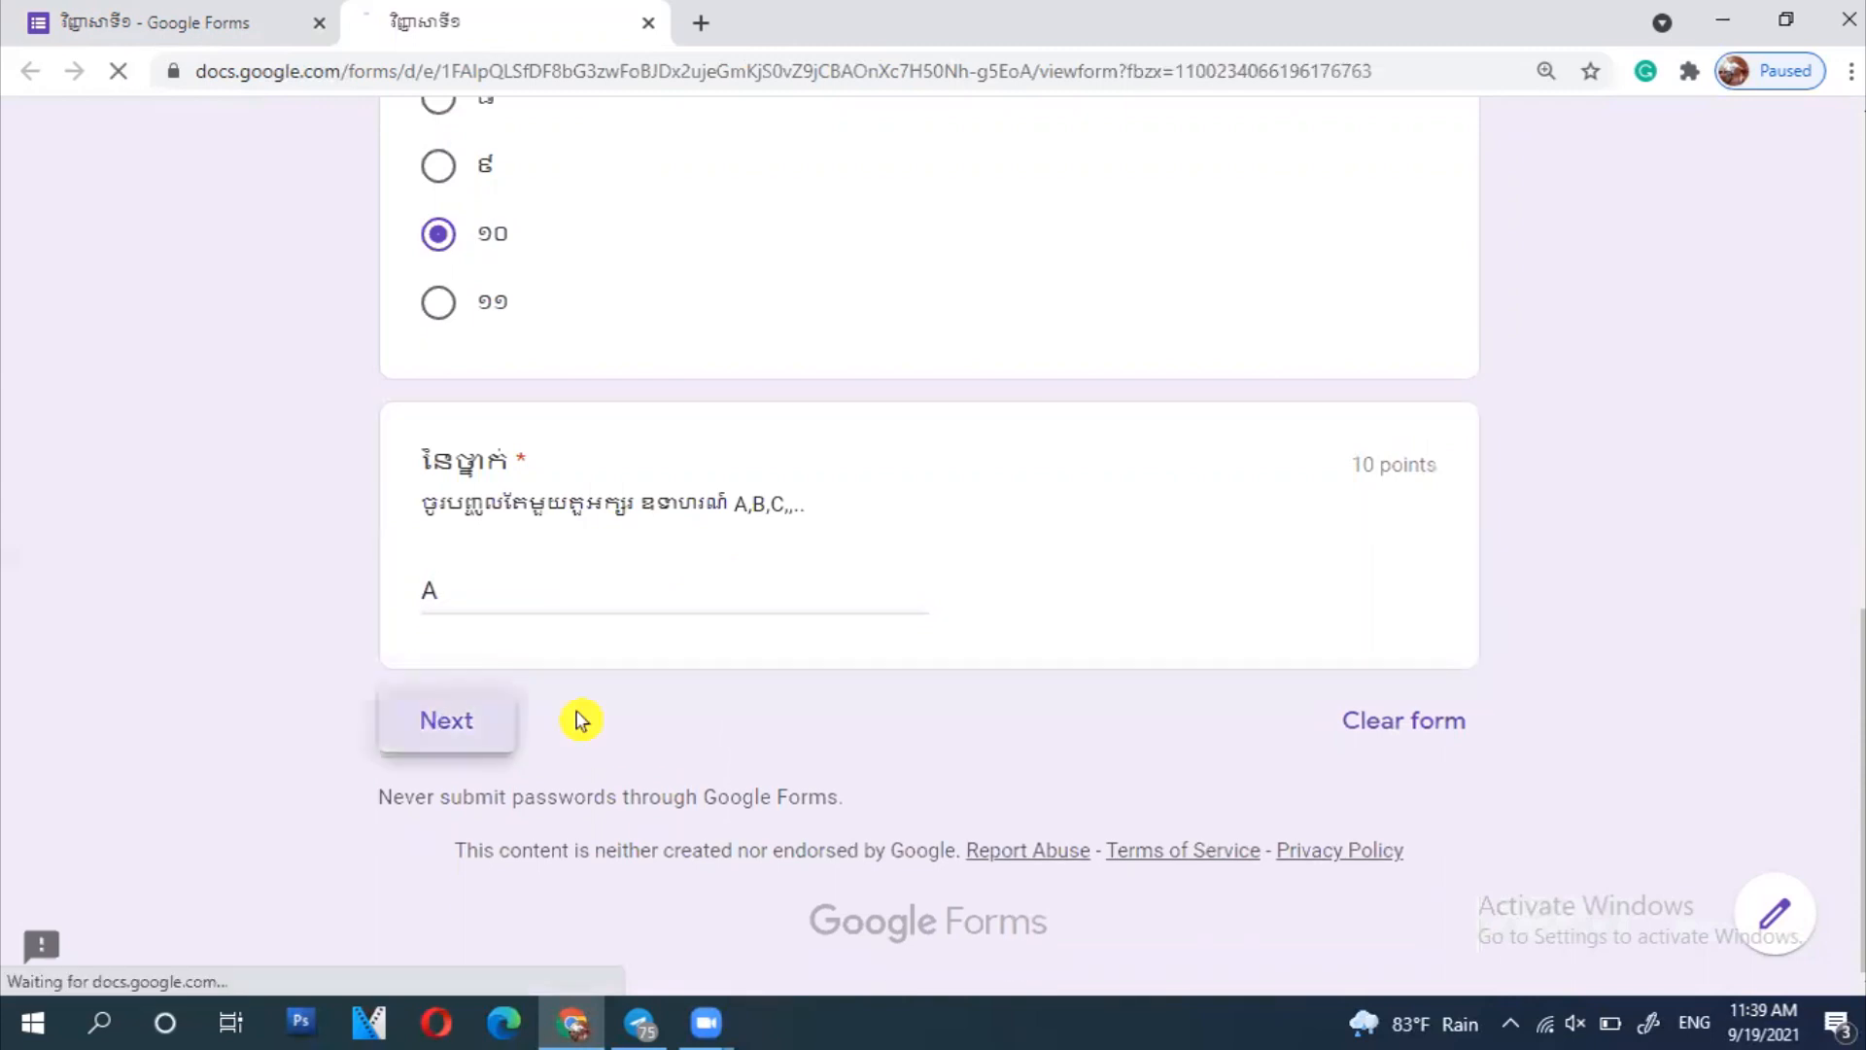
# - Pick option 2 for question 1, match grid rows to columns 4, 2, 1, 5, 1, and submit
pyautogui.scroll(-6, 605, 554)
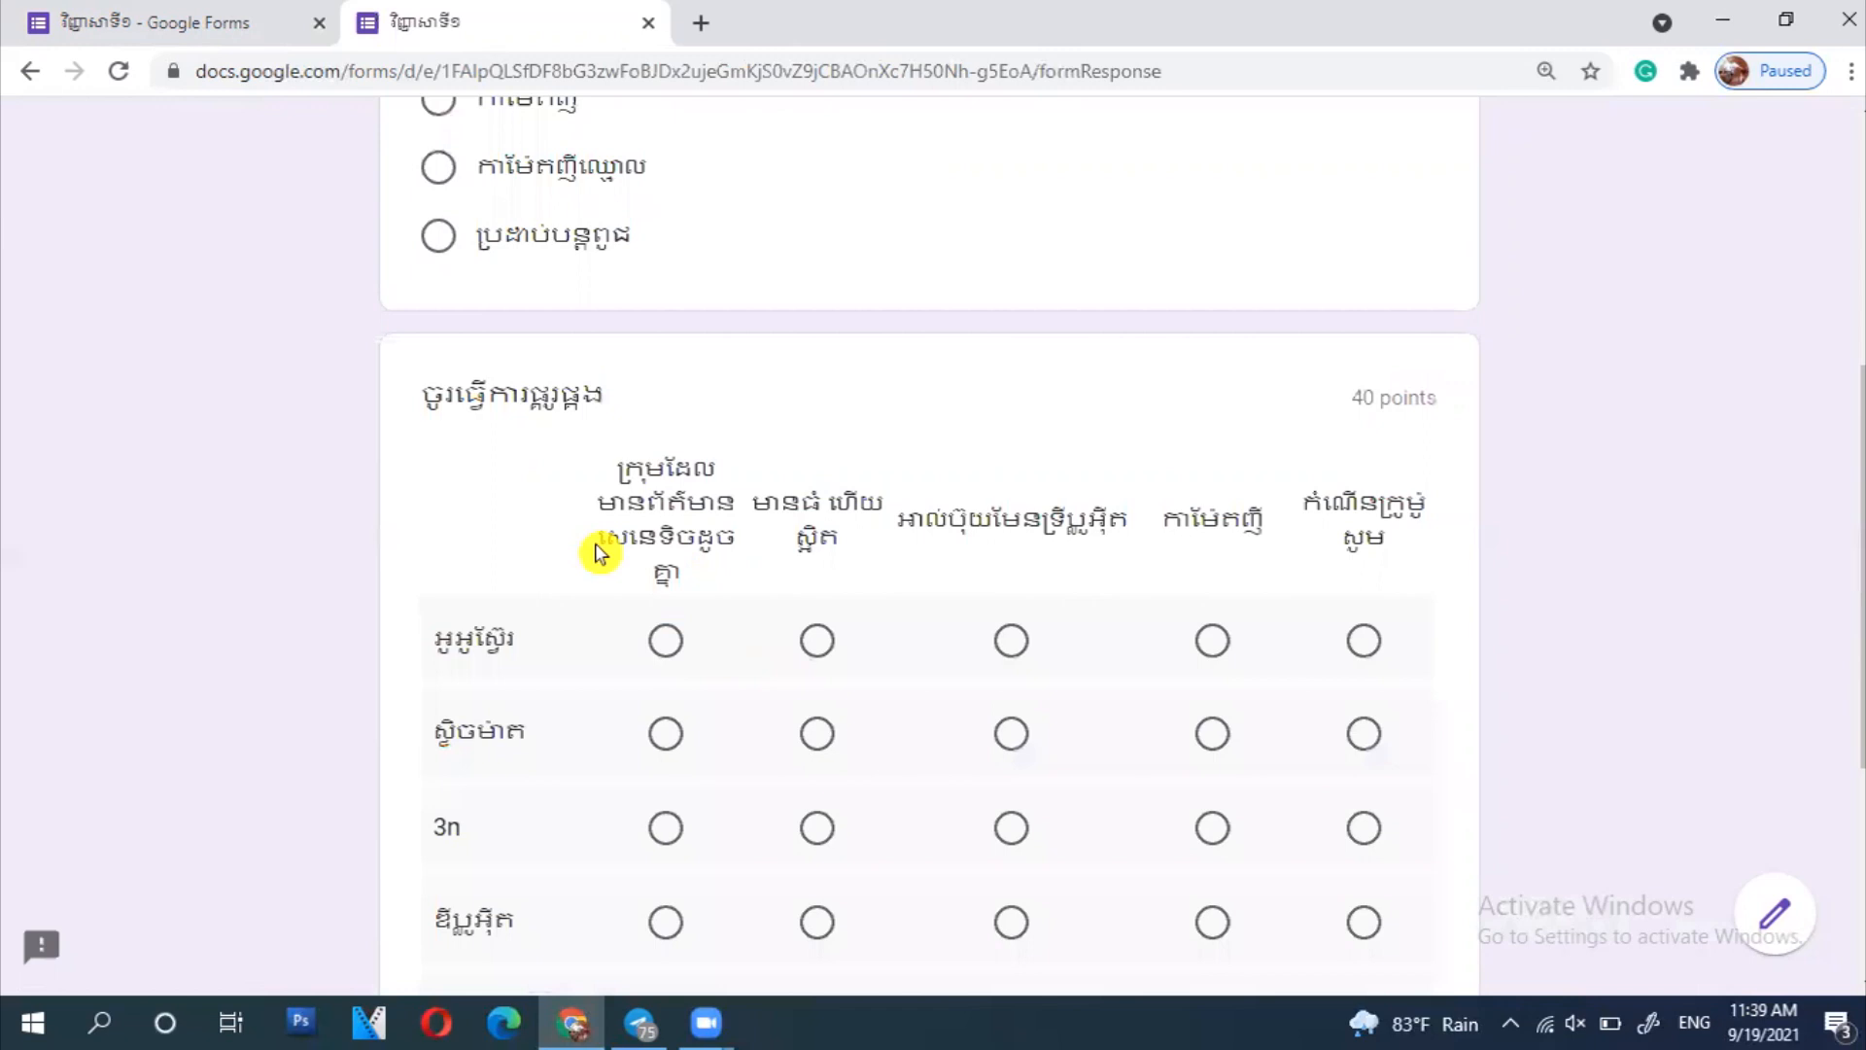
pyautogui.scroll(3, 604, 554)
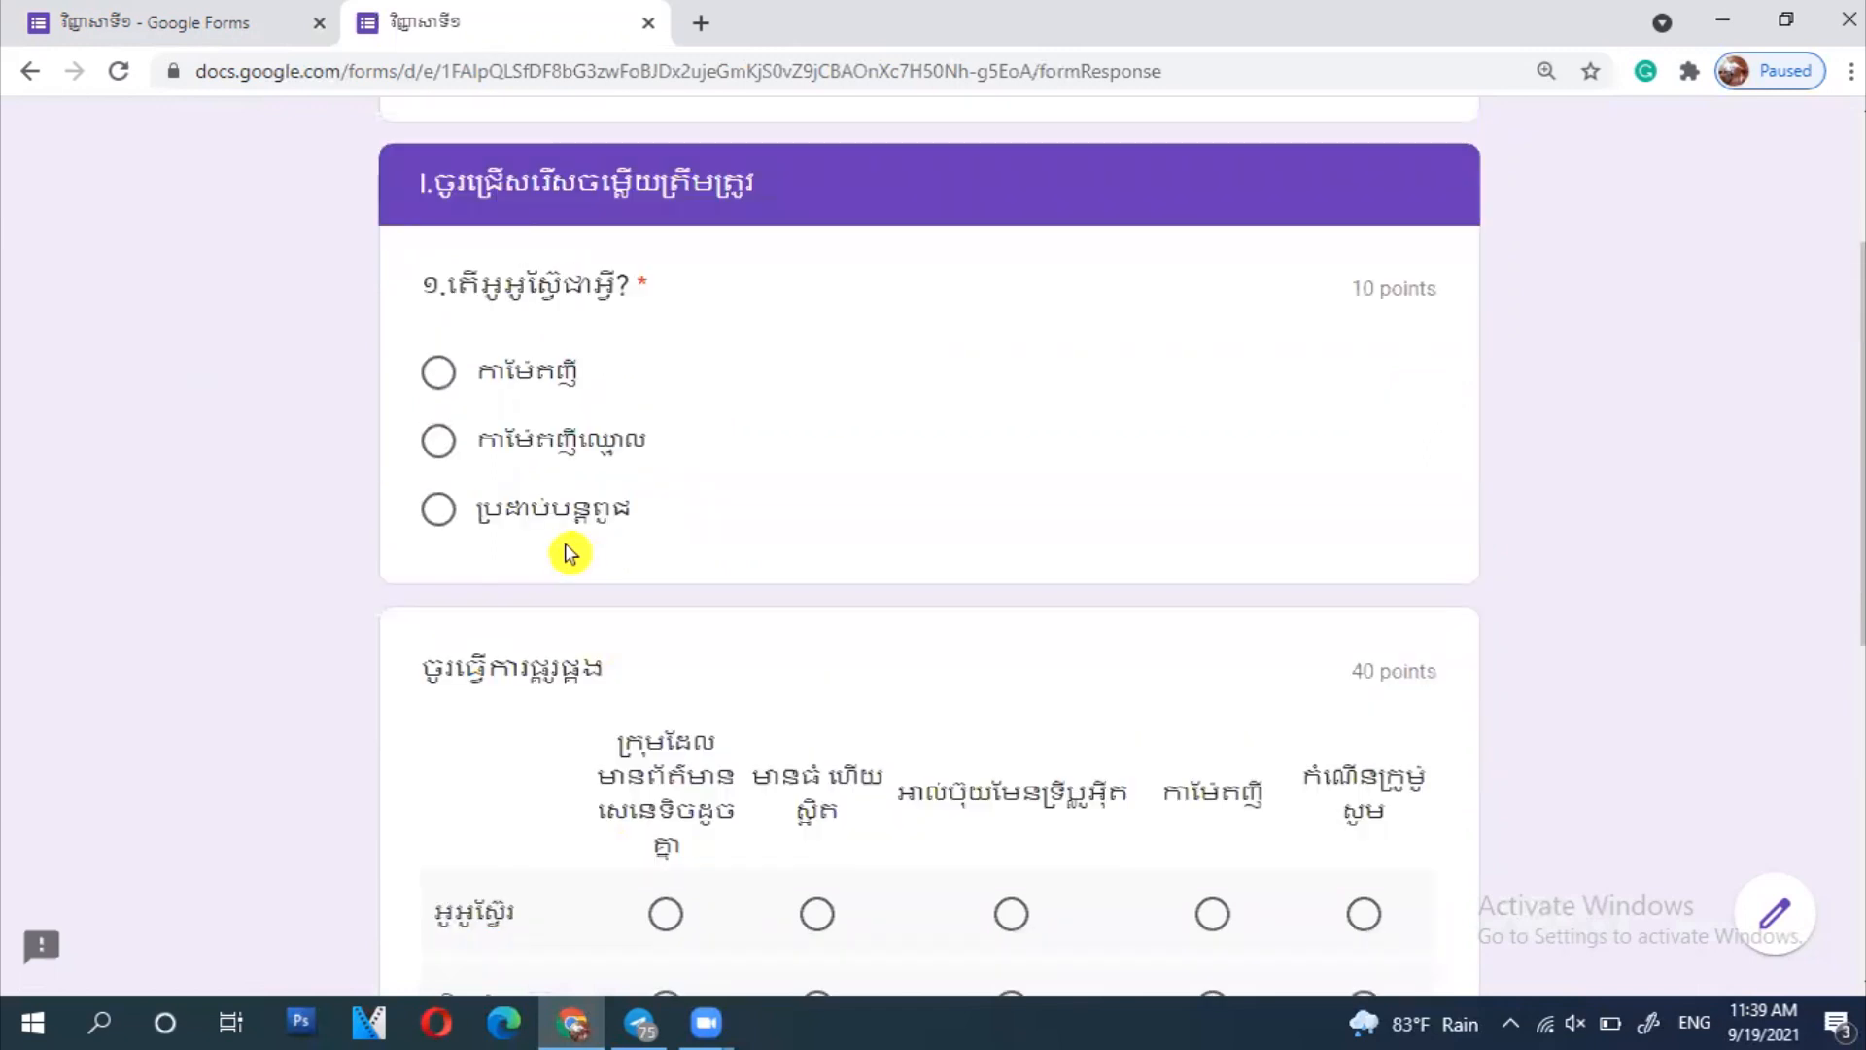
pyautogui.click(512, 445)
pyautogui.scroll(-5, 779, 548)
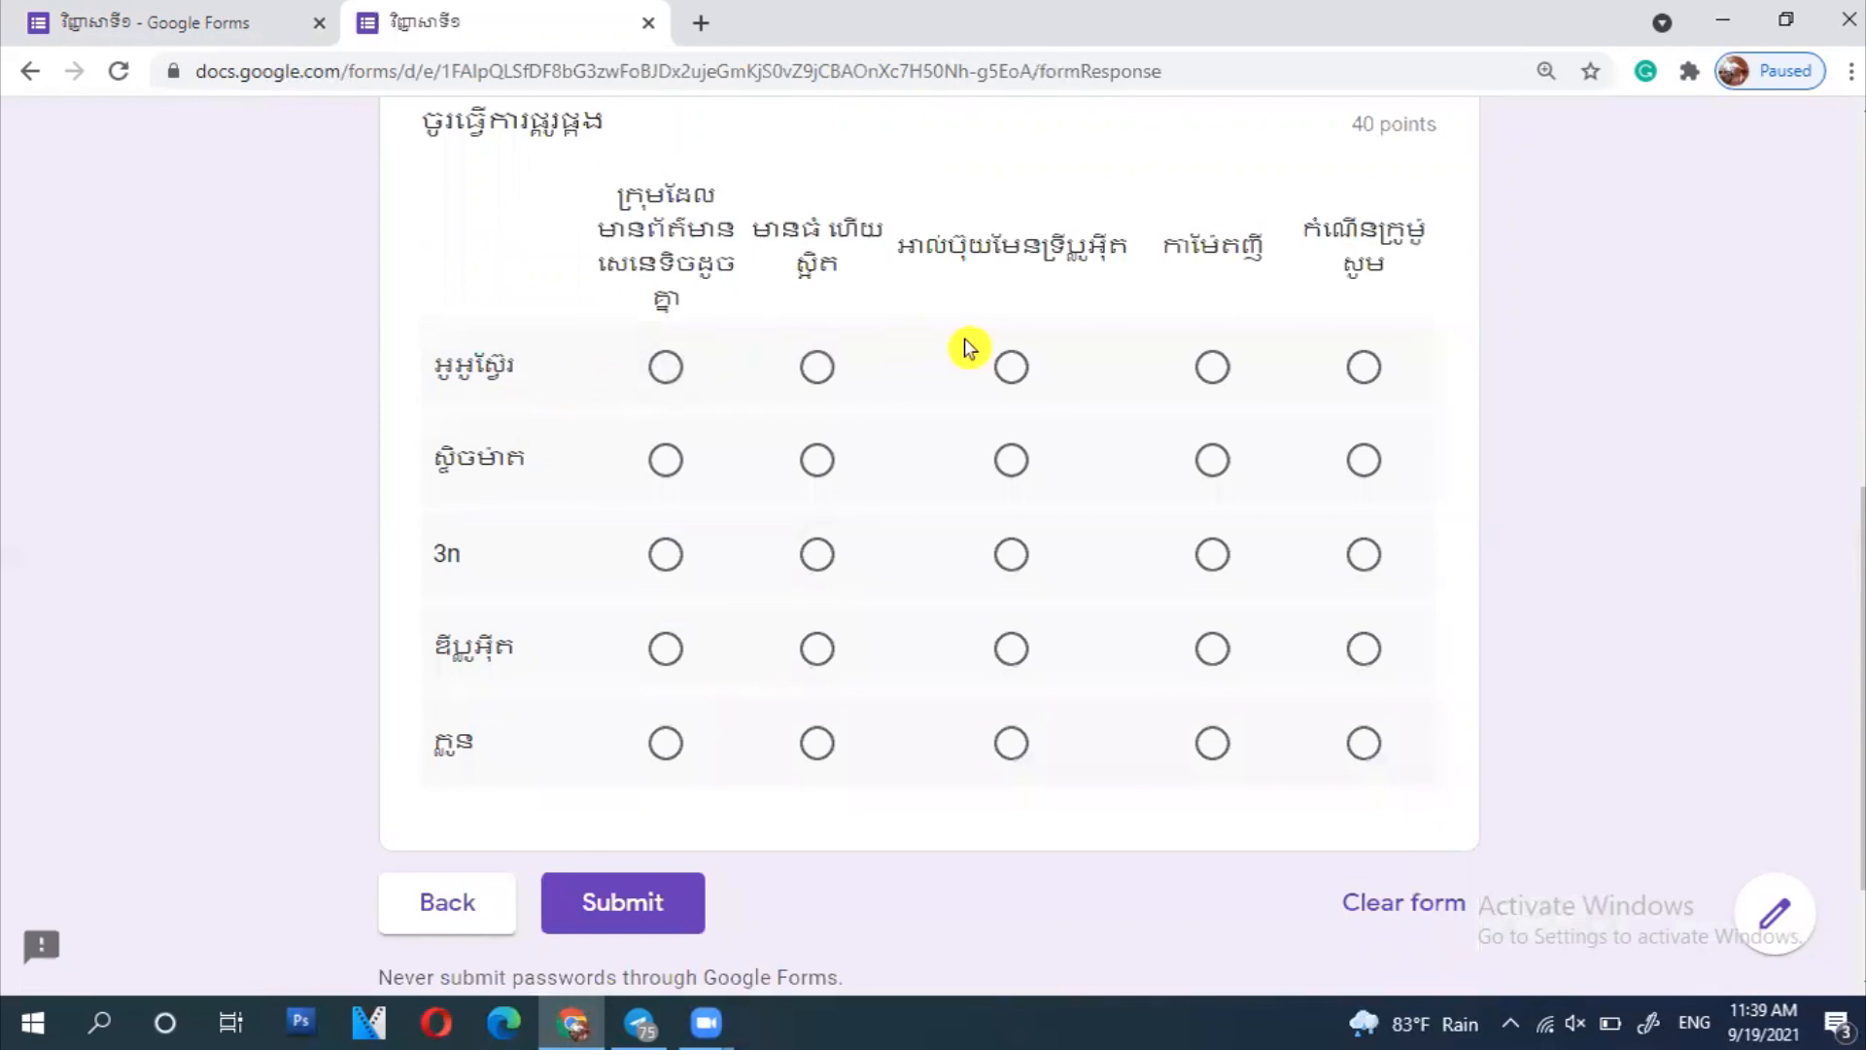
pyautogui.click(1204, 374)
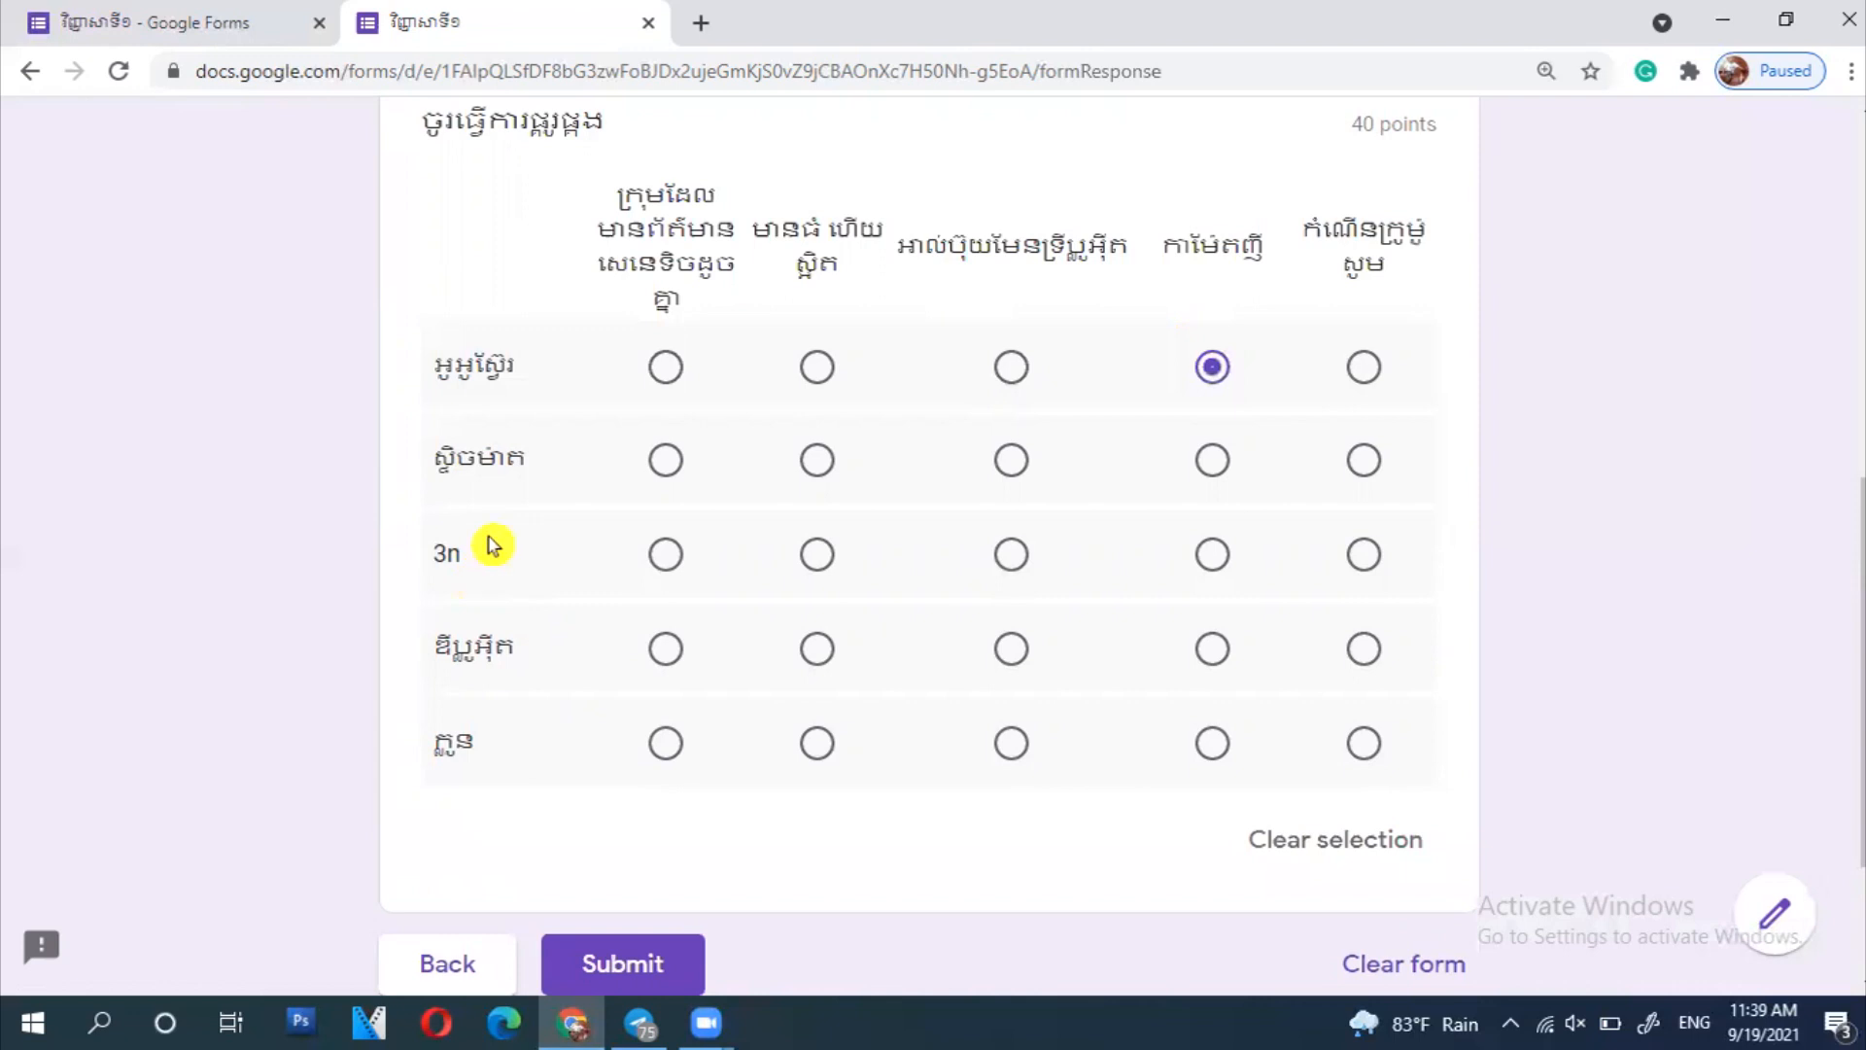
pyautogui.click(826, 474)
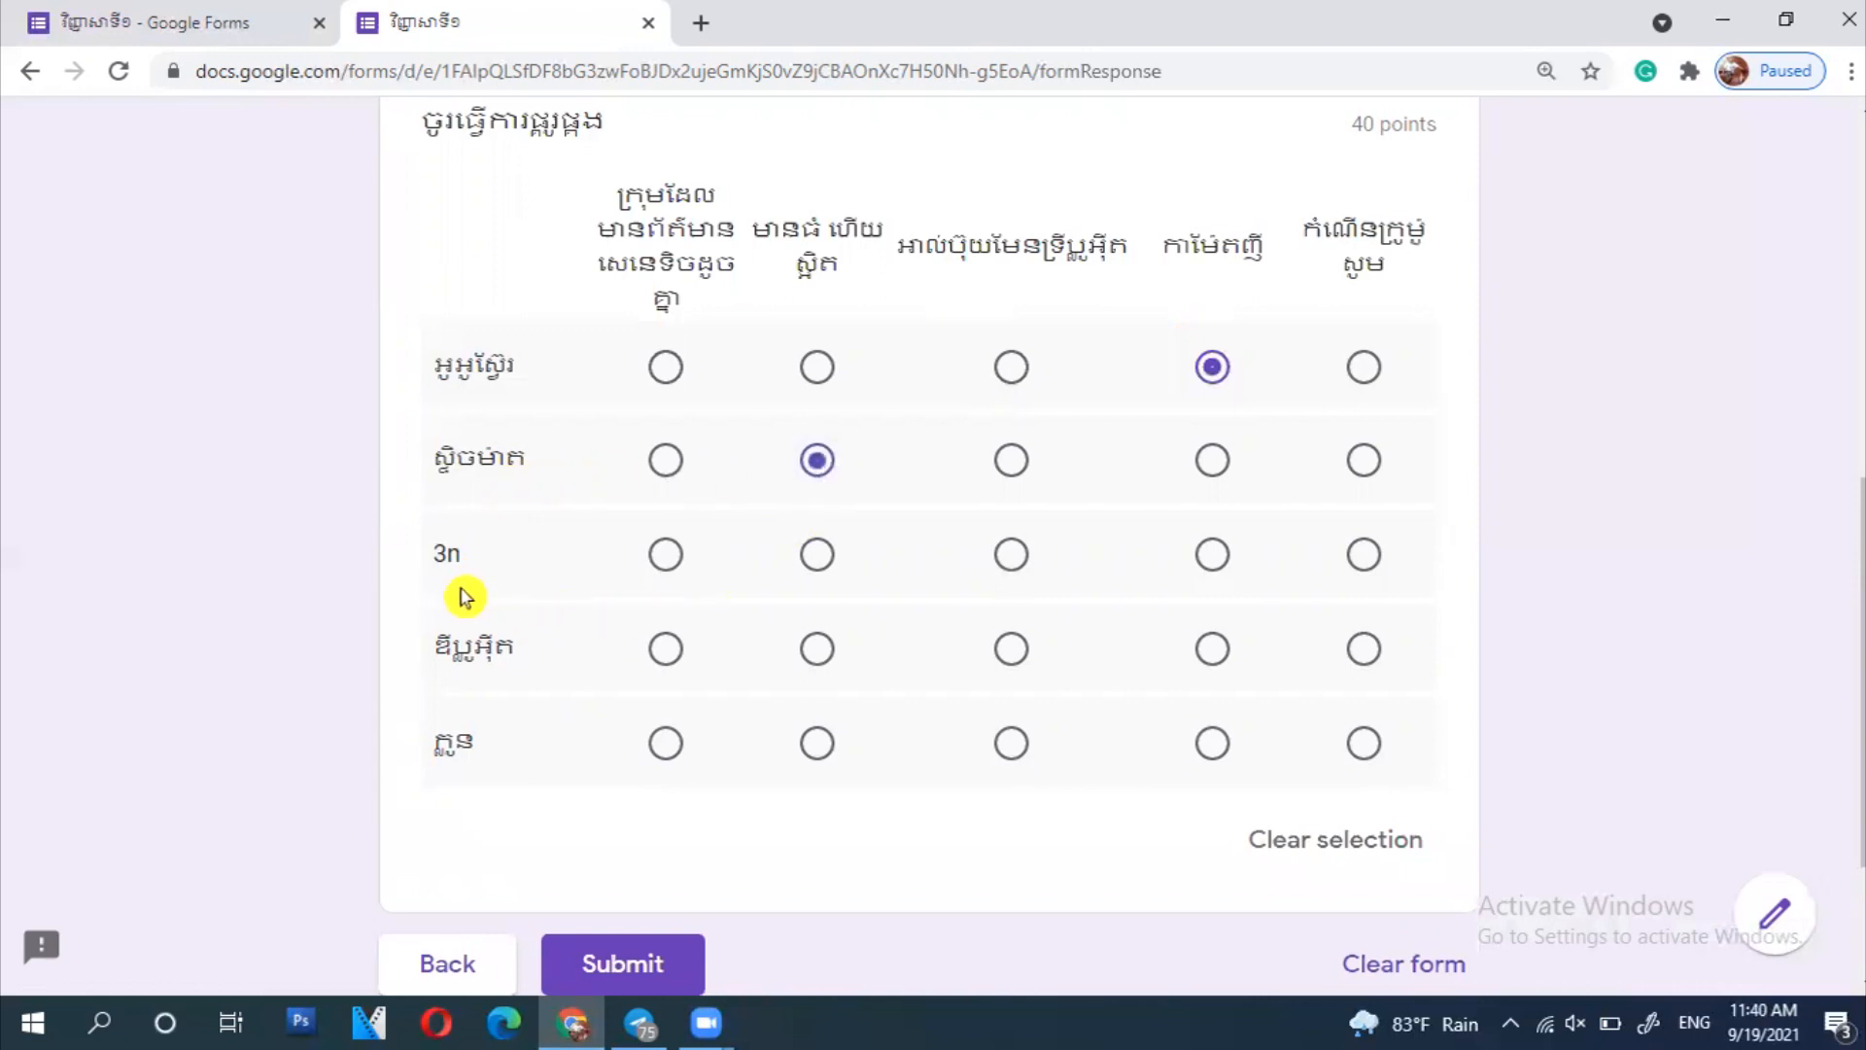
pyautogui.click(666, 556)
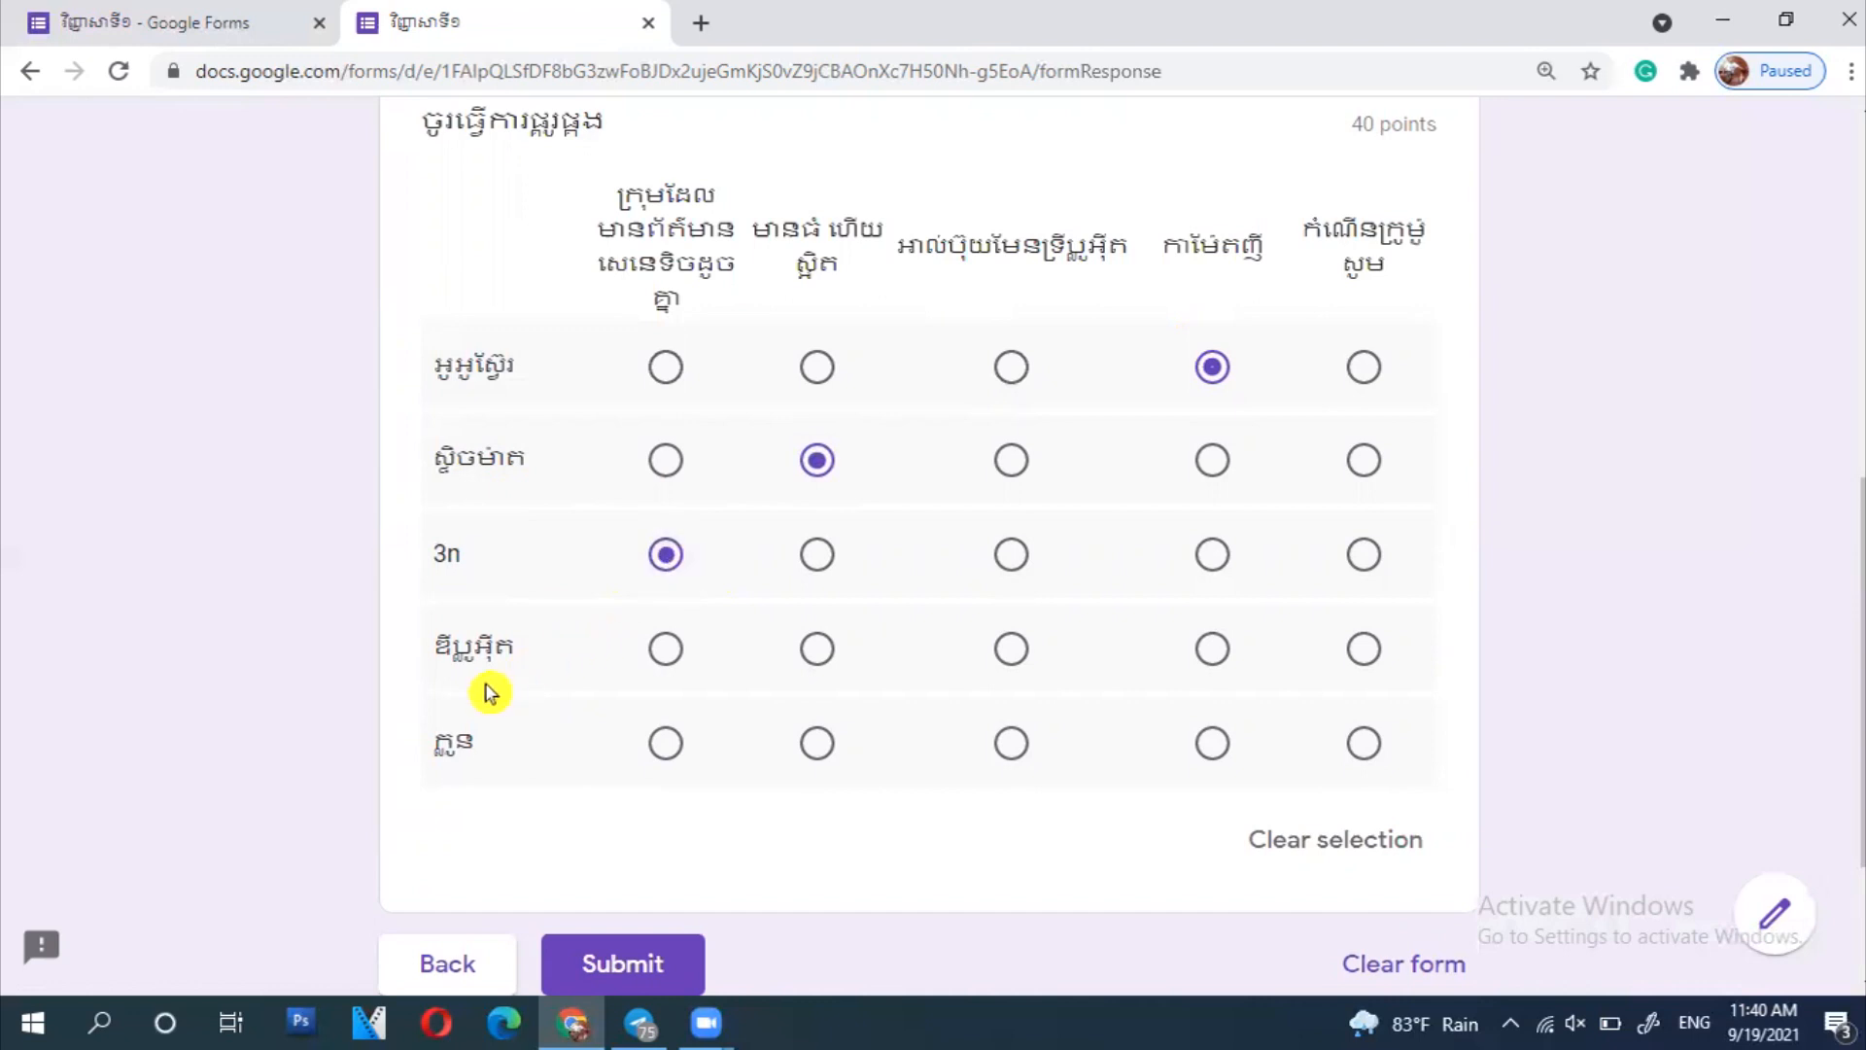
pyautogui.click(1362, 650)
pyautogui.click(665, 744)
pyautogui.scroll(-2, 696, 935)
pyautogui.click(619, 728)
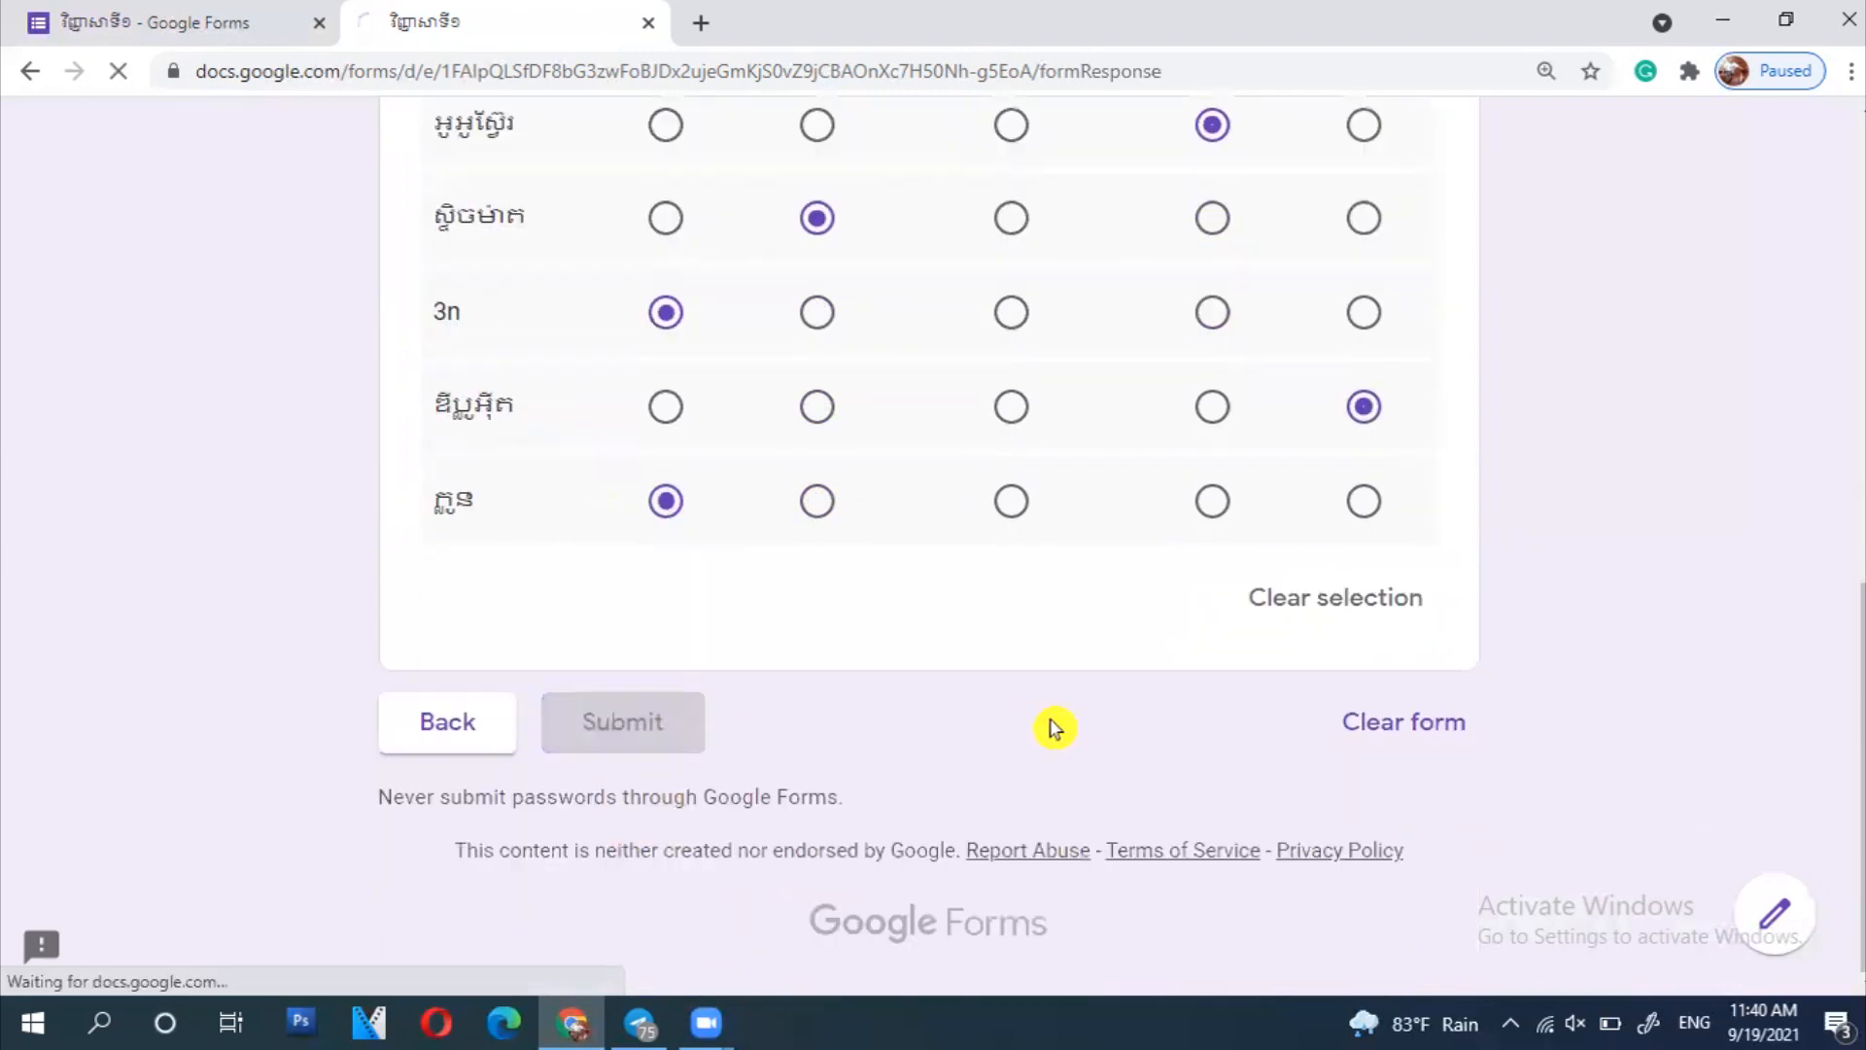
# - Review the 30/90 score and per-row grid marks, then return to the confirmation tab
pyautogui.click(616, 399)
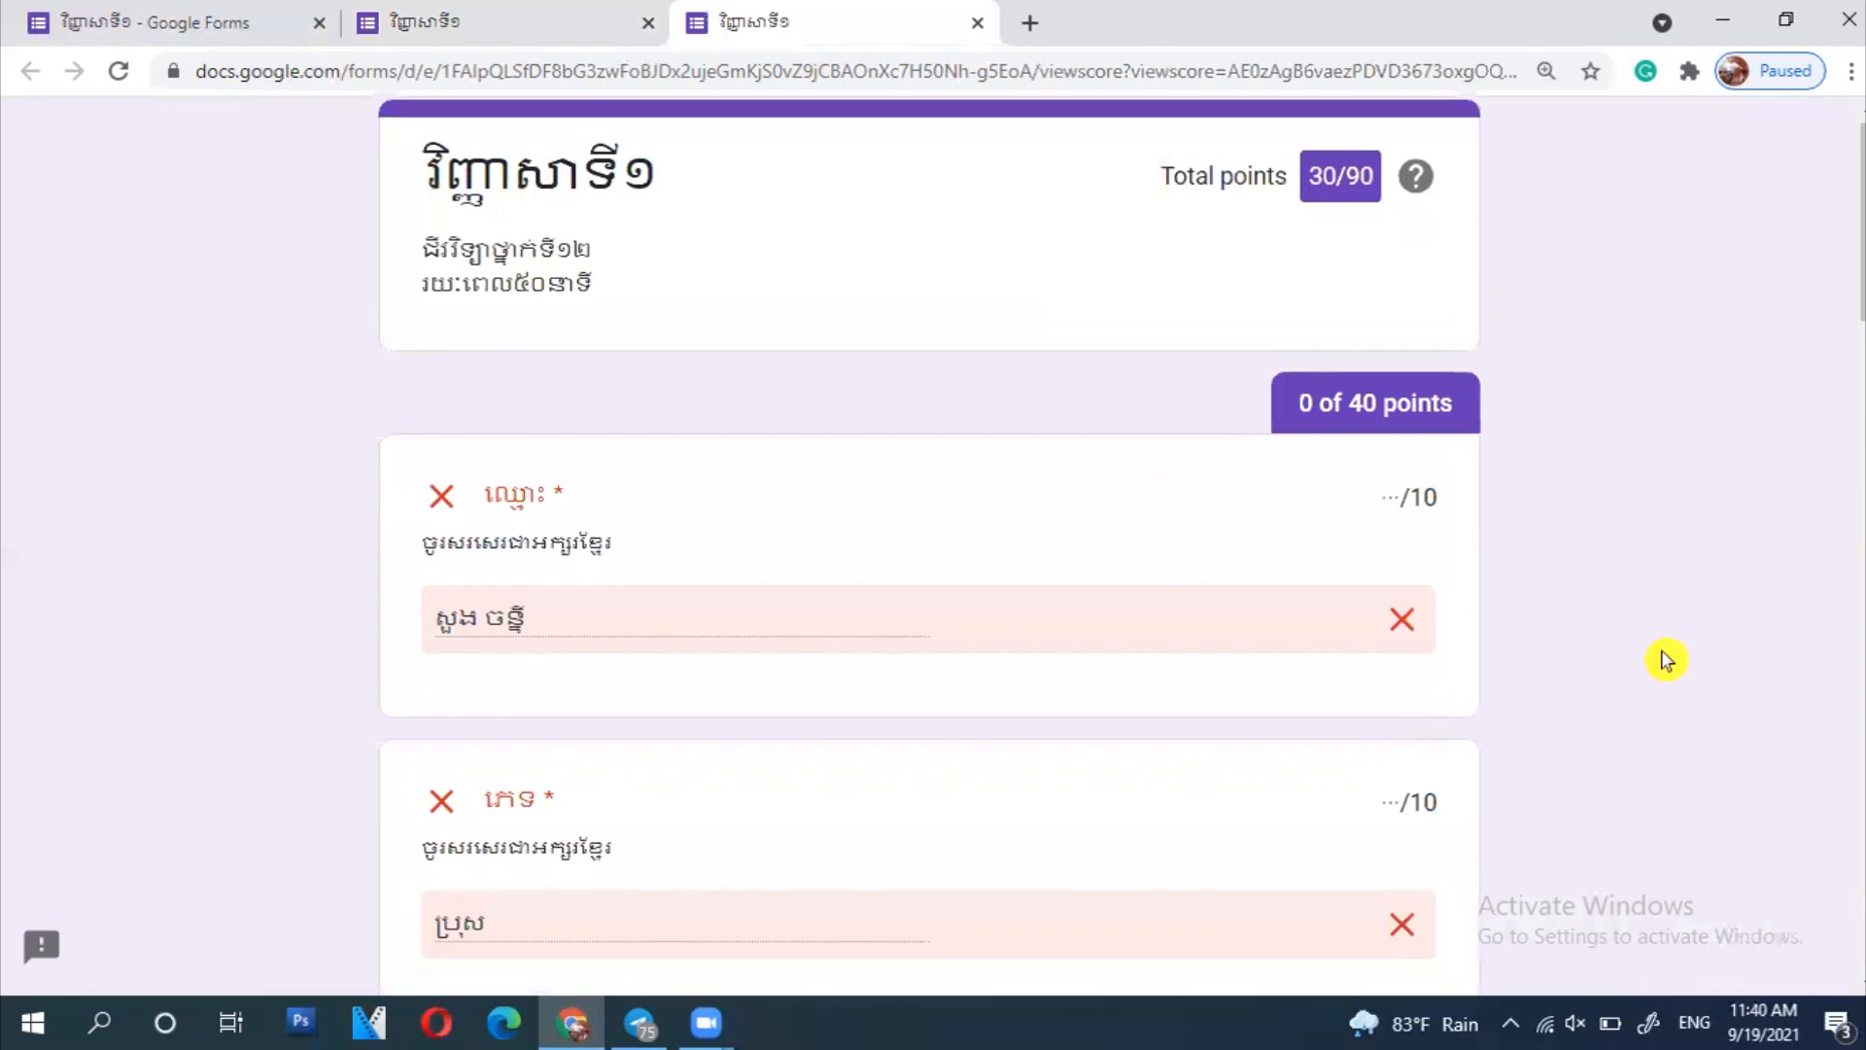
pyautogui.scroll(-20, 1665, 661)
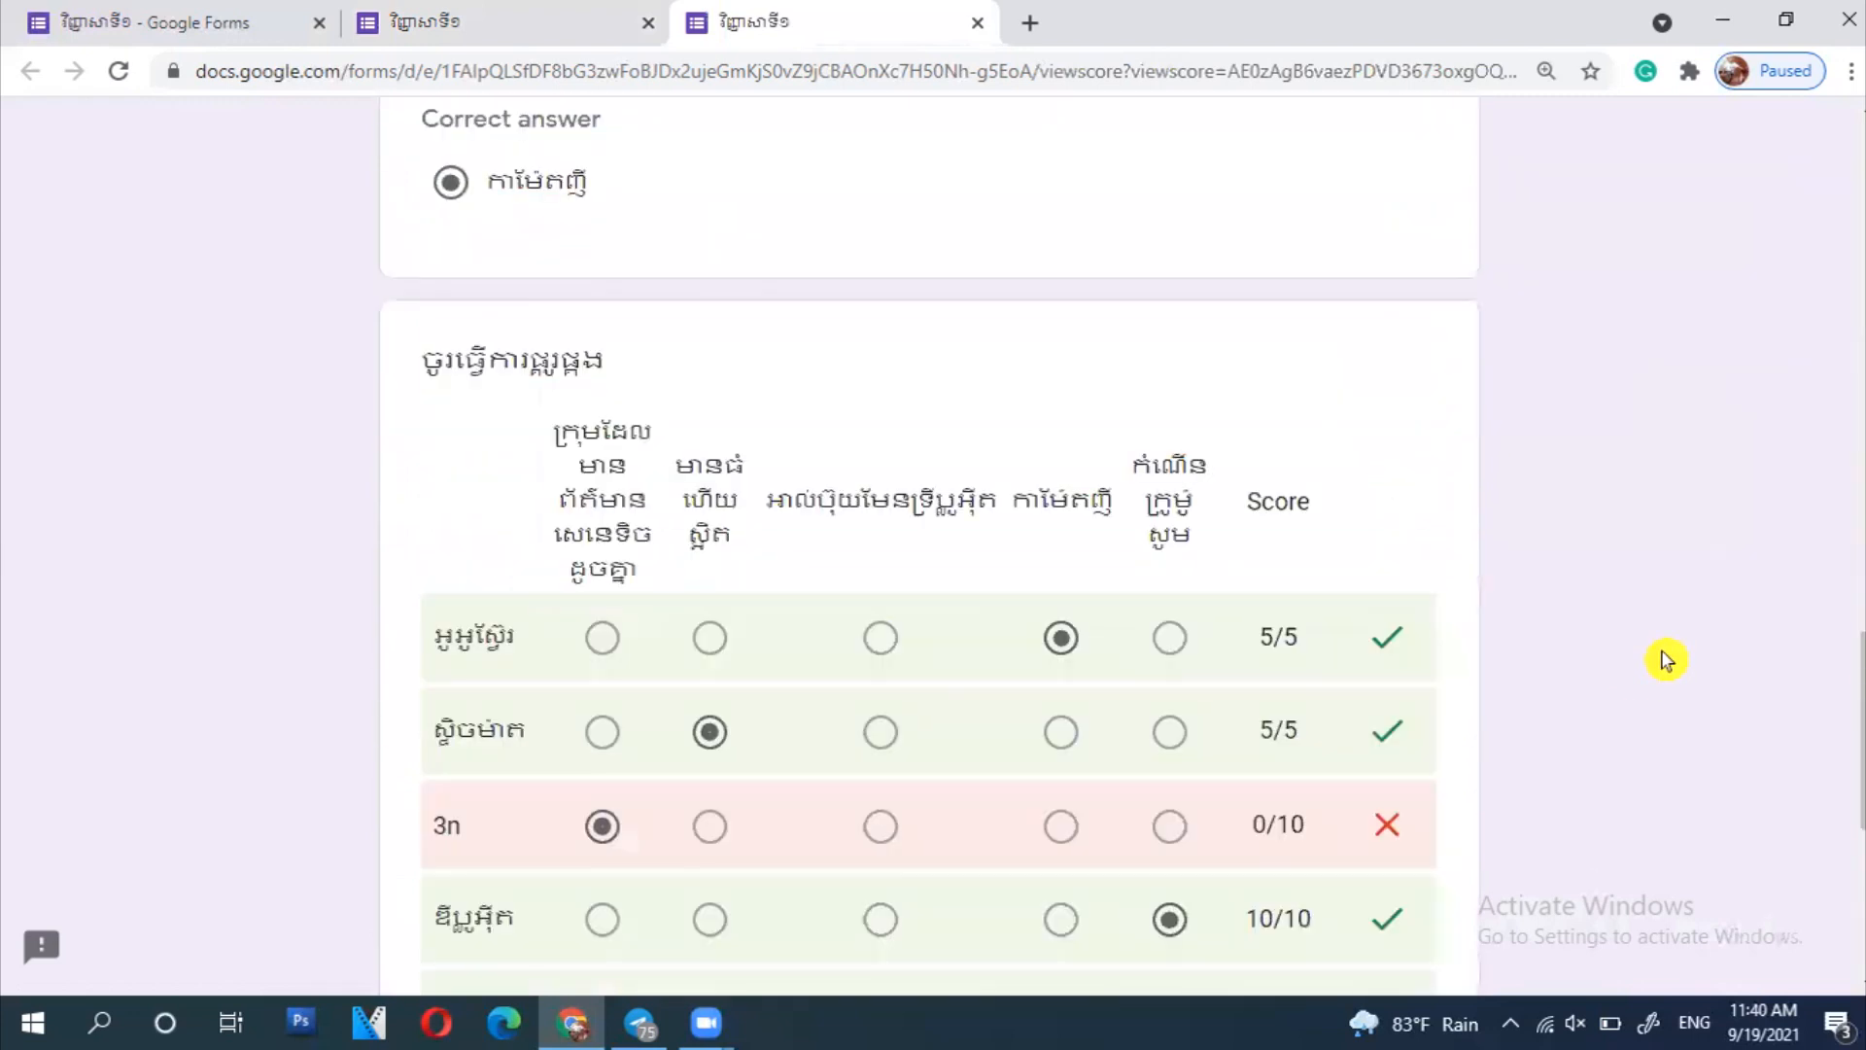
pyautogui.scroll(-6, 1665, 661)
pyautogui.scroll(20, 1666, 661)
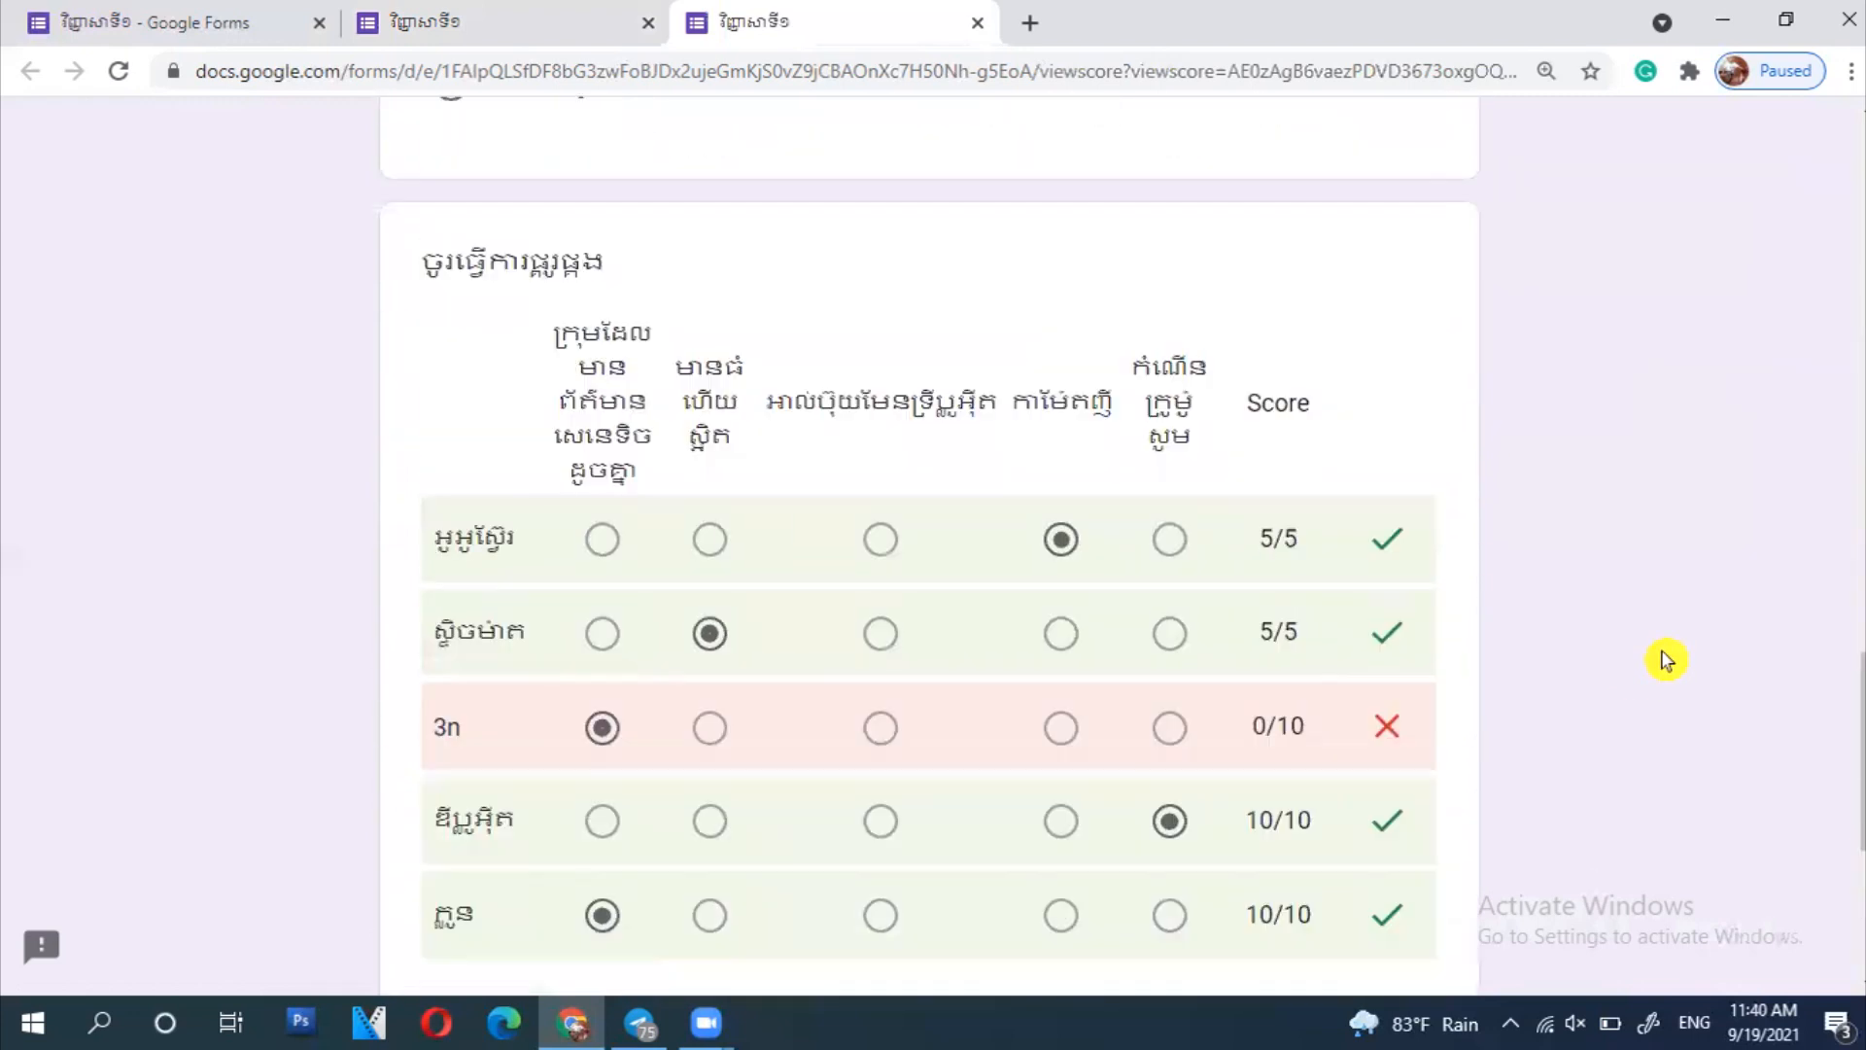
pyautogui.scroll(2, 1666, 661)
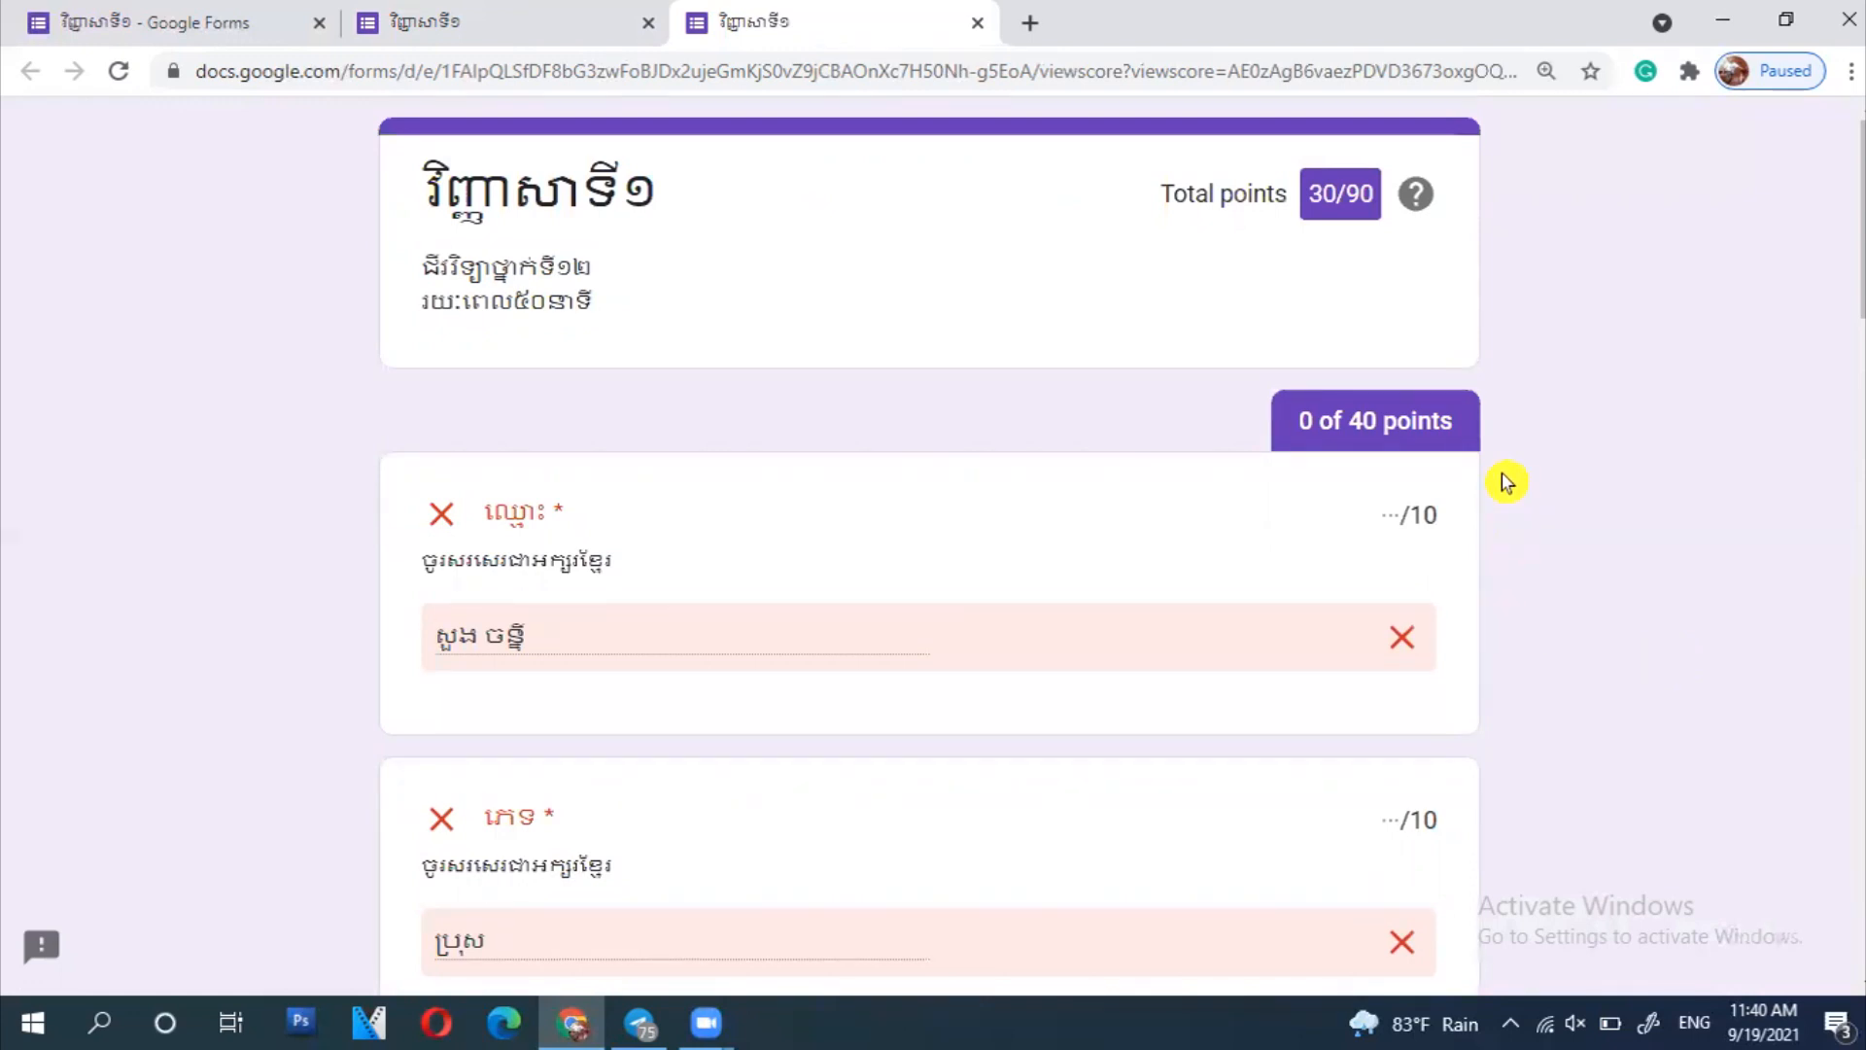
pyautogui.scroll(-4, 1512, 483)
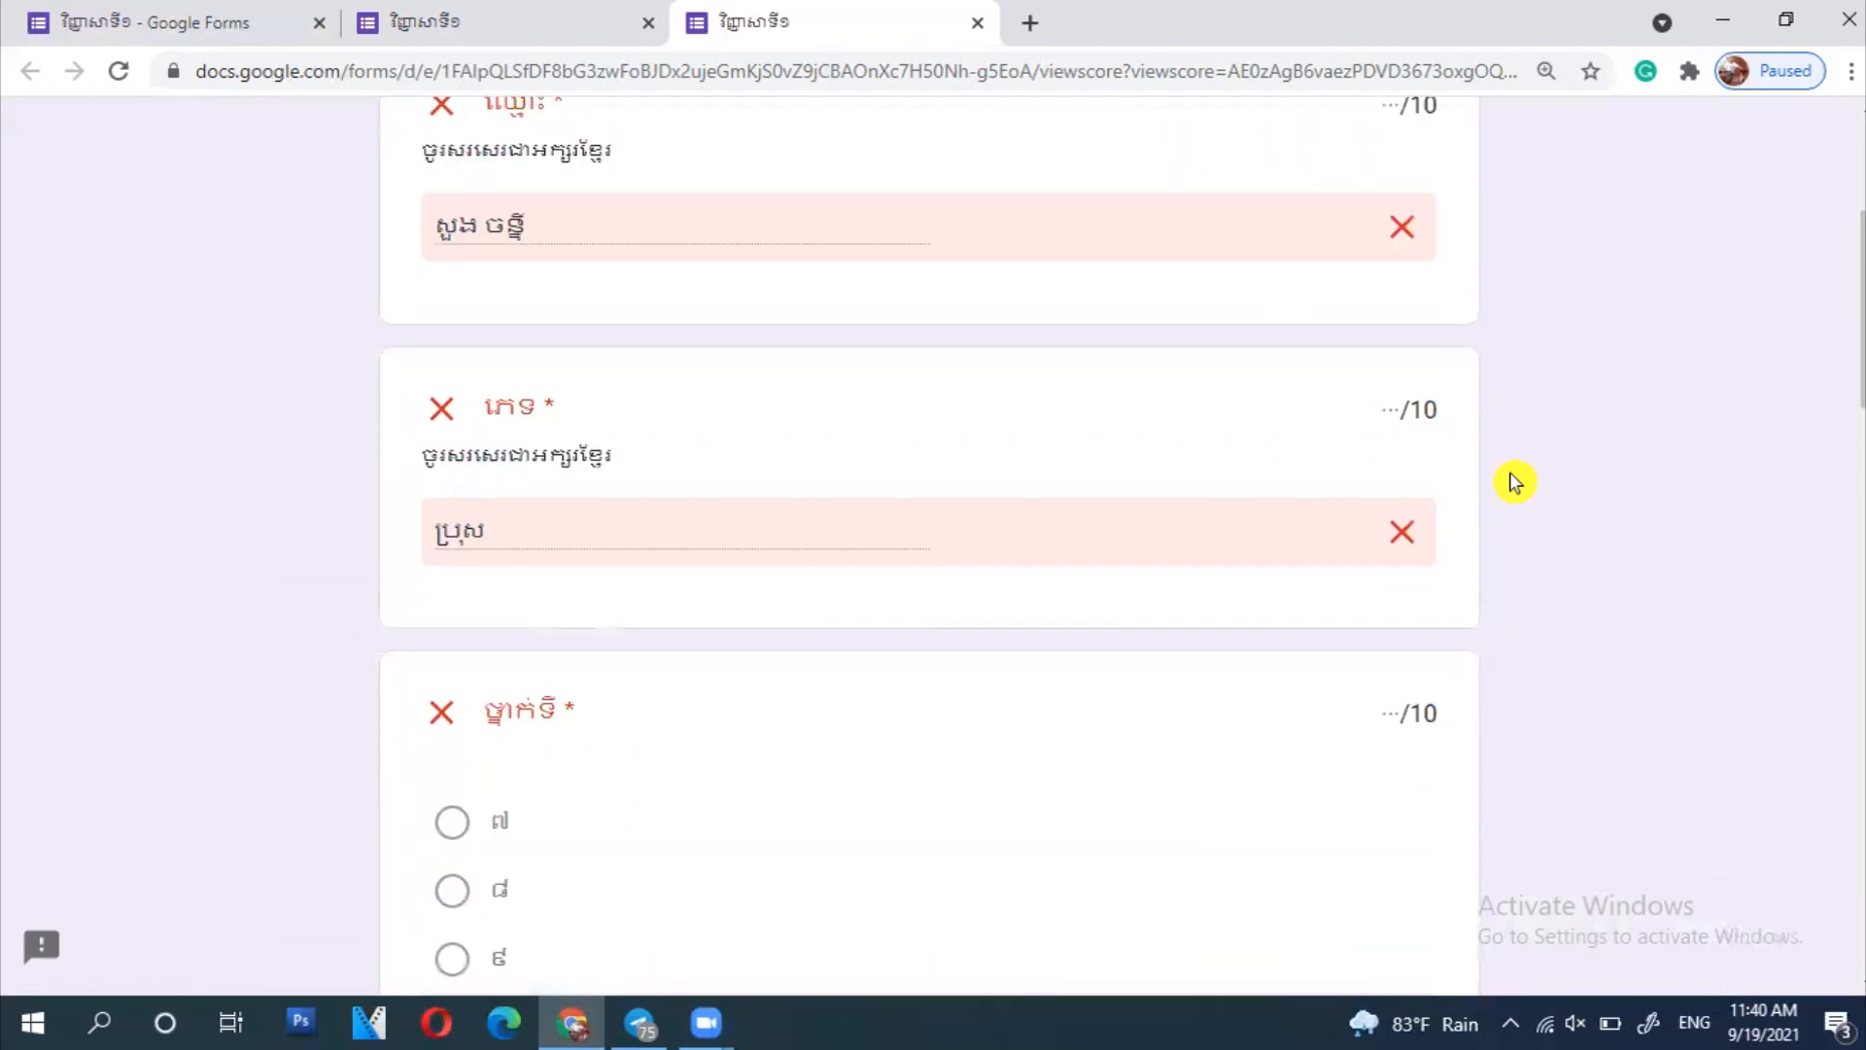
pyautogui.scroll(-5, 1604, 498)
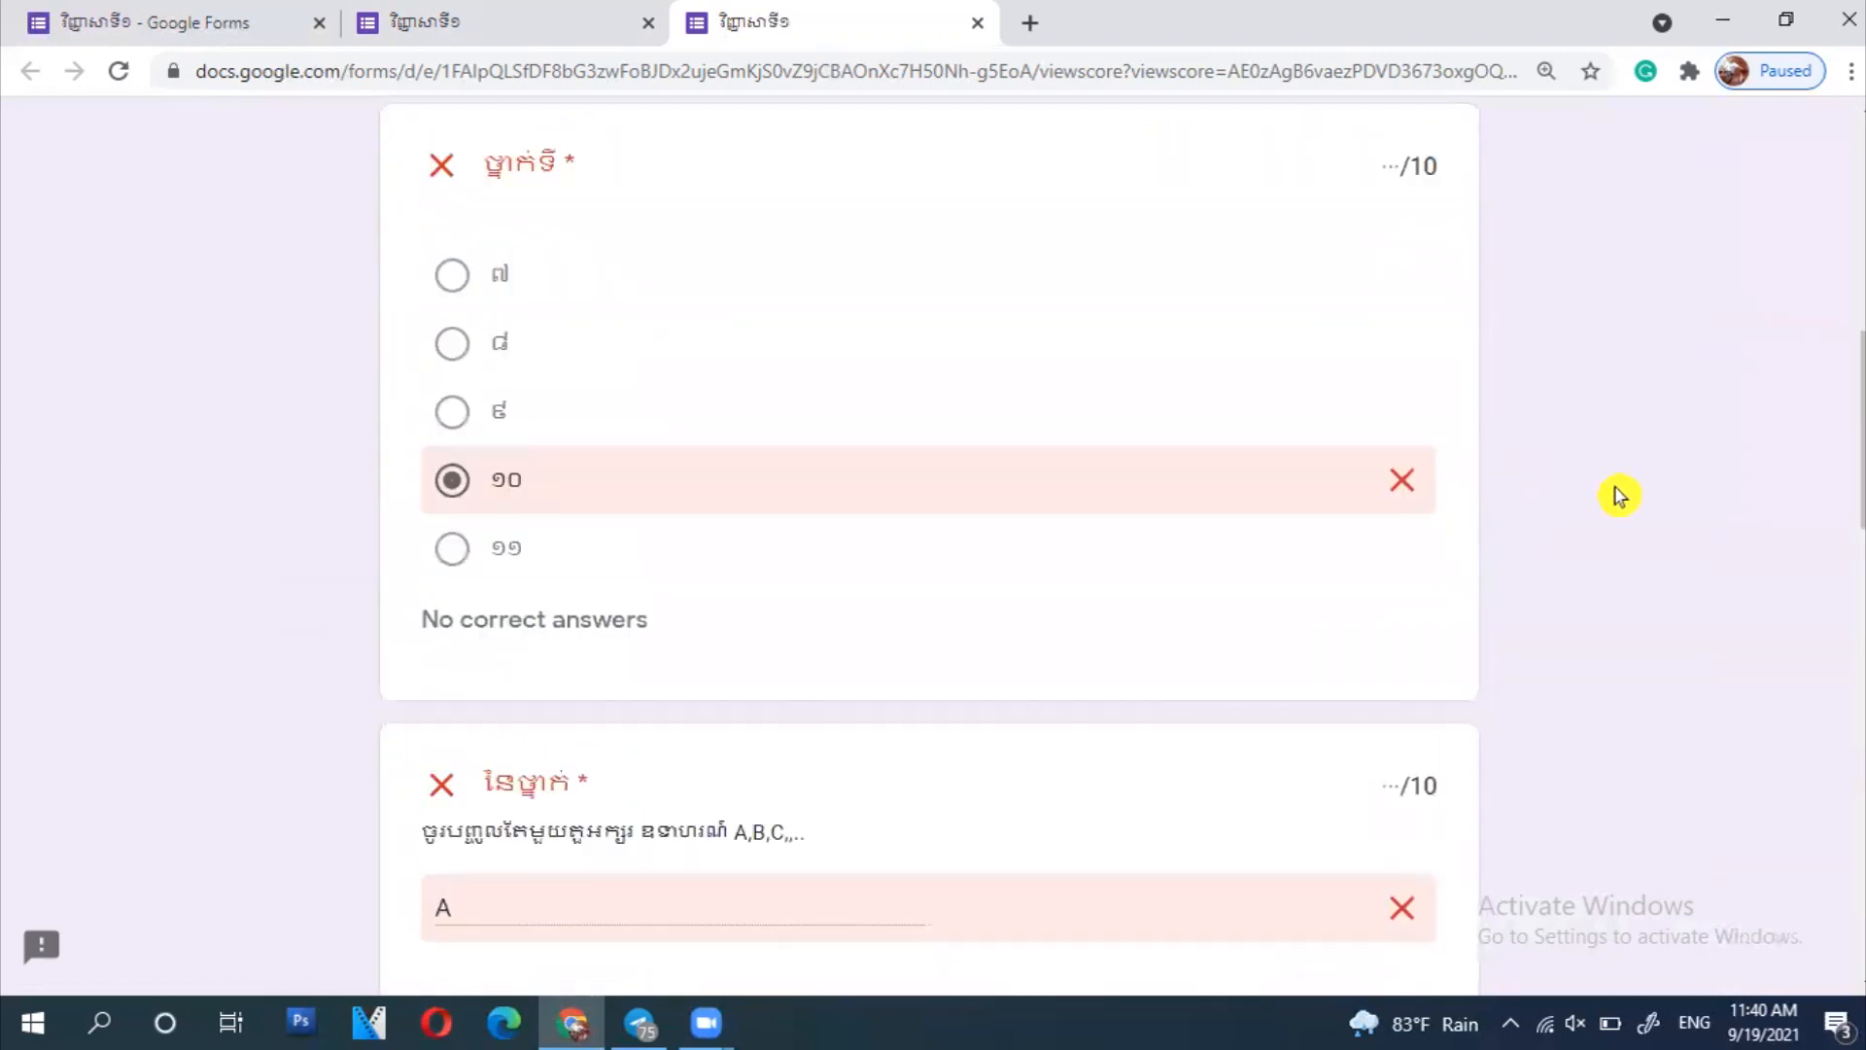
pyautogui.click(476, 23)
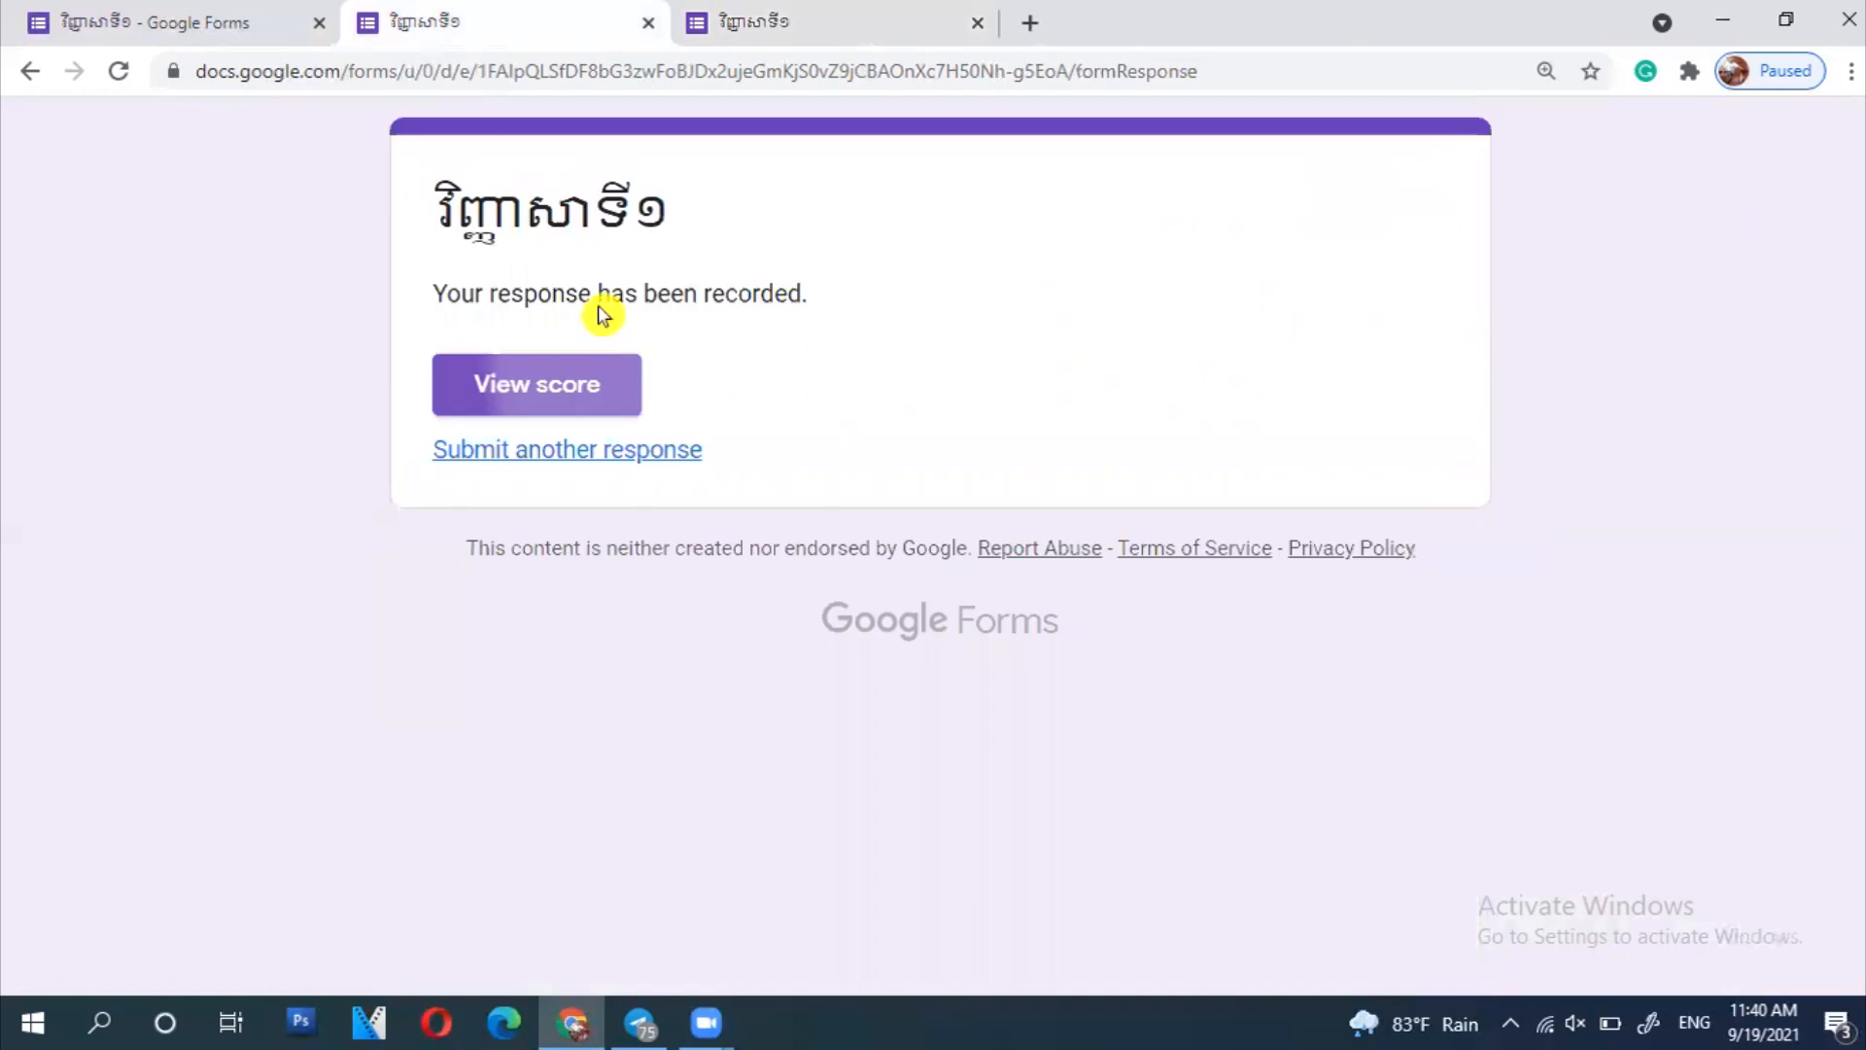
# - Return to the form editor showing one response, minimize the browser, and refresh the desktop twice
pyautogui.click(148, 21)
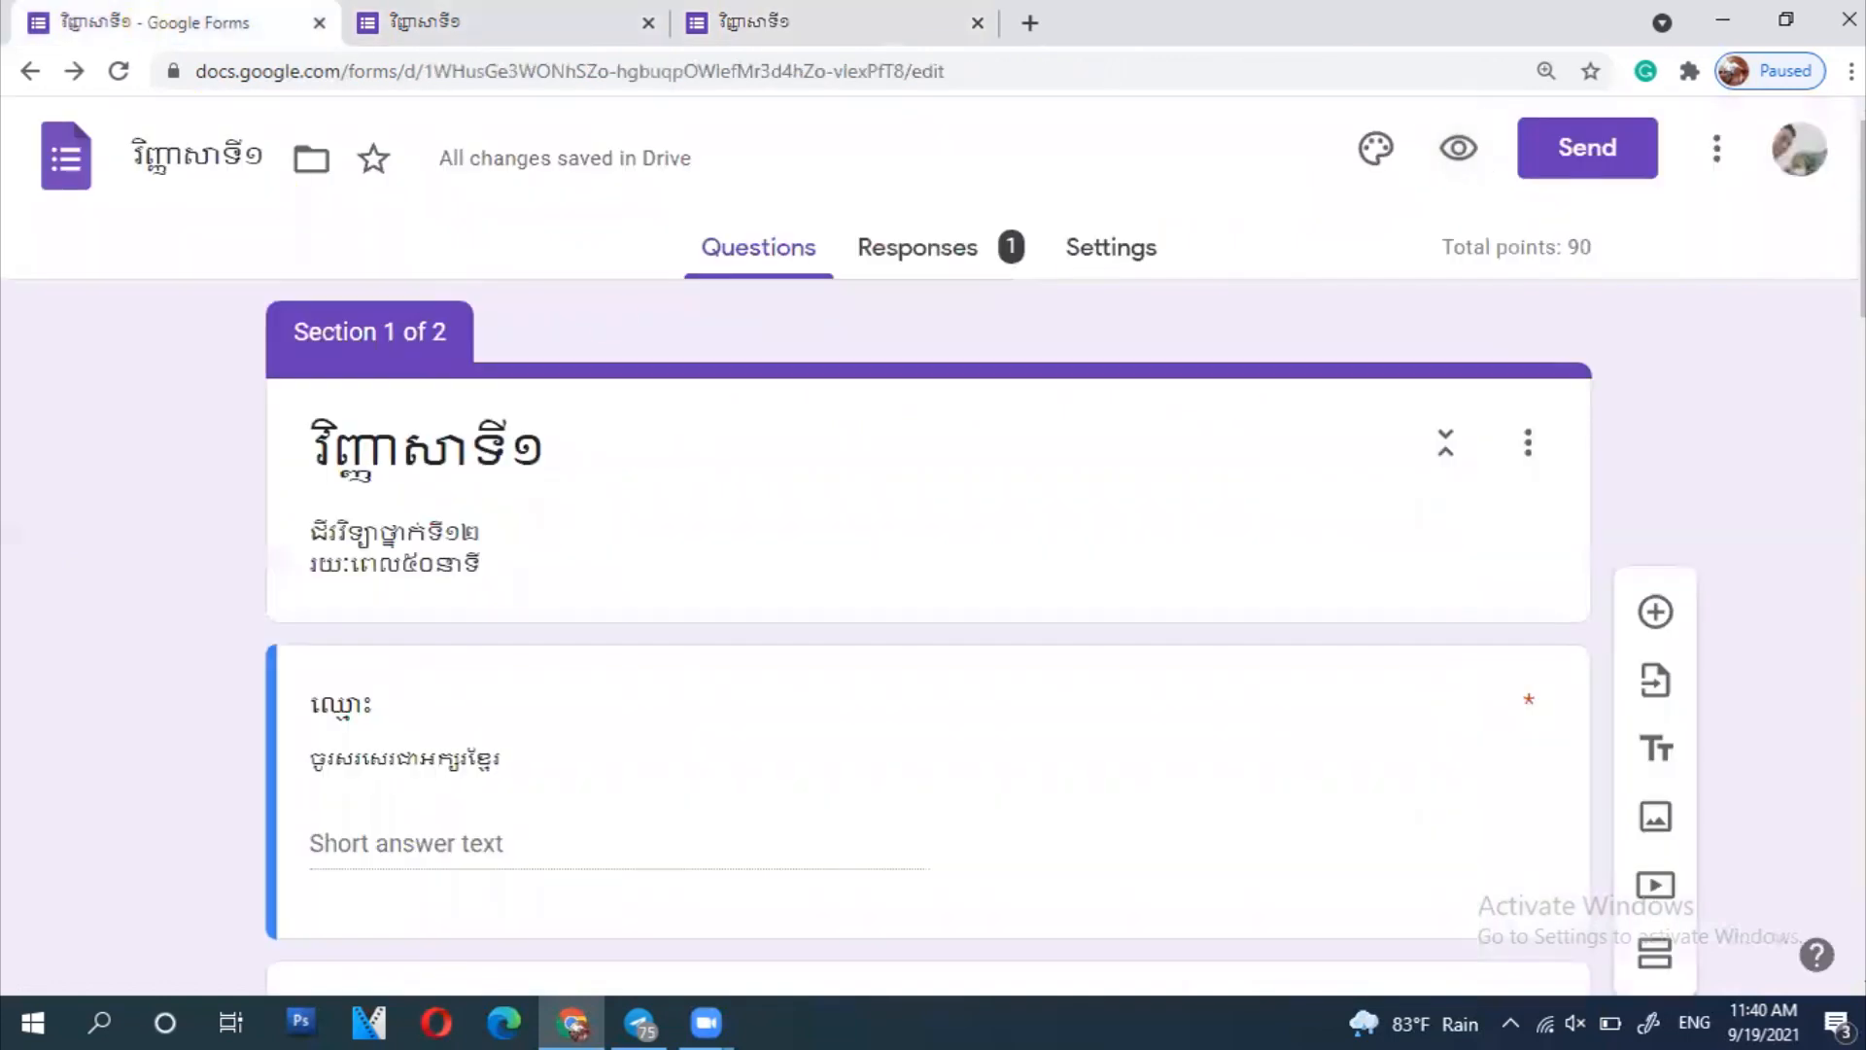
pyautogui.click(1722, 20)
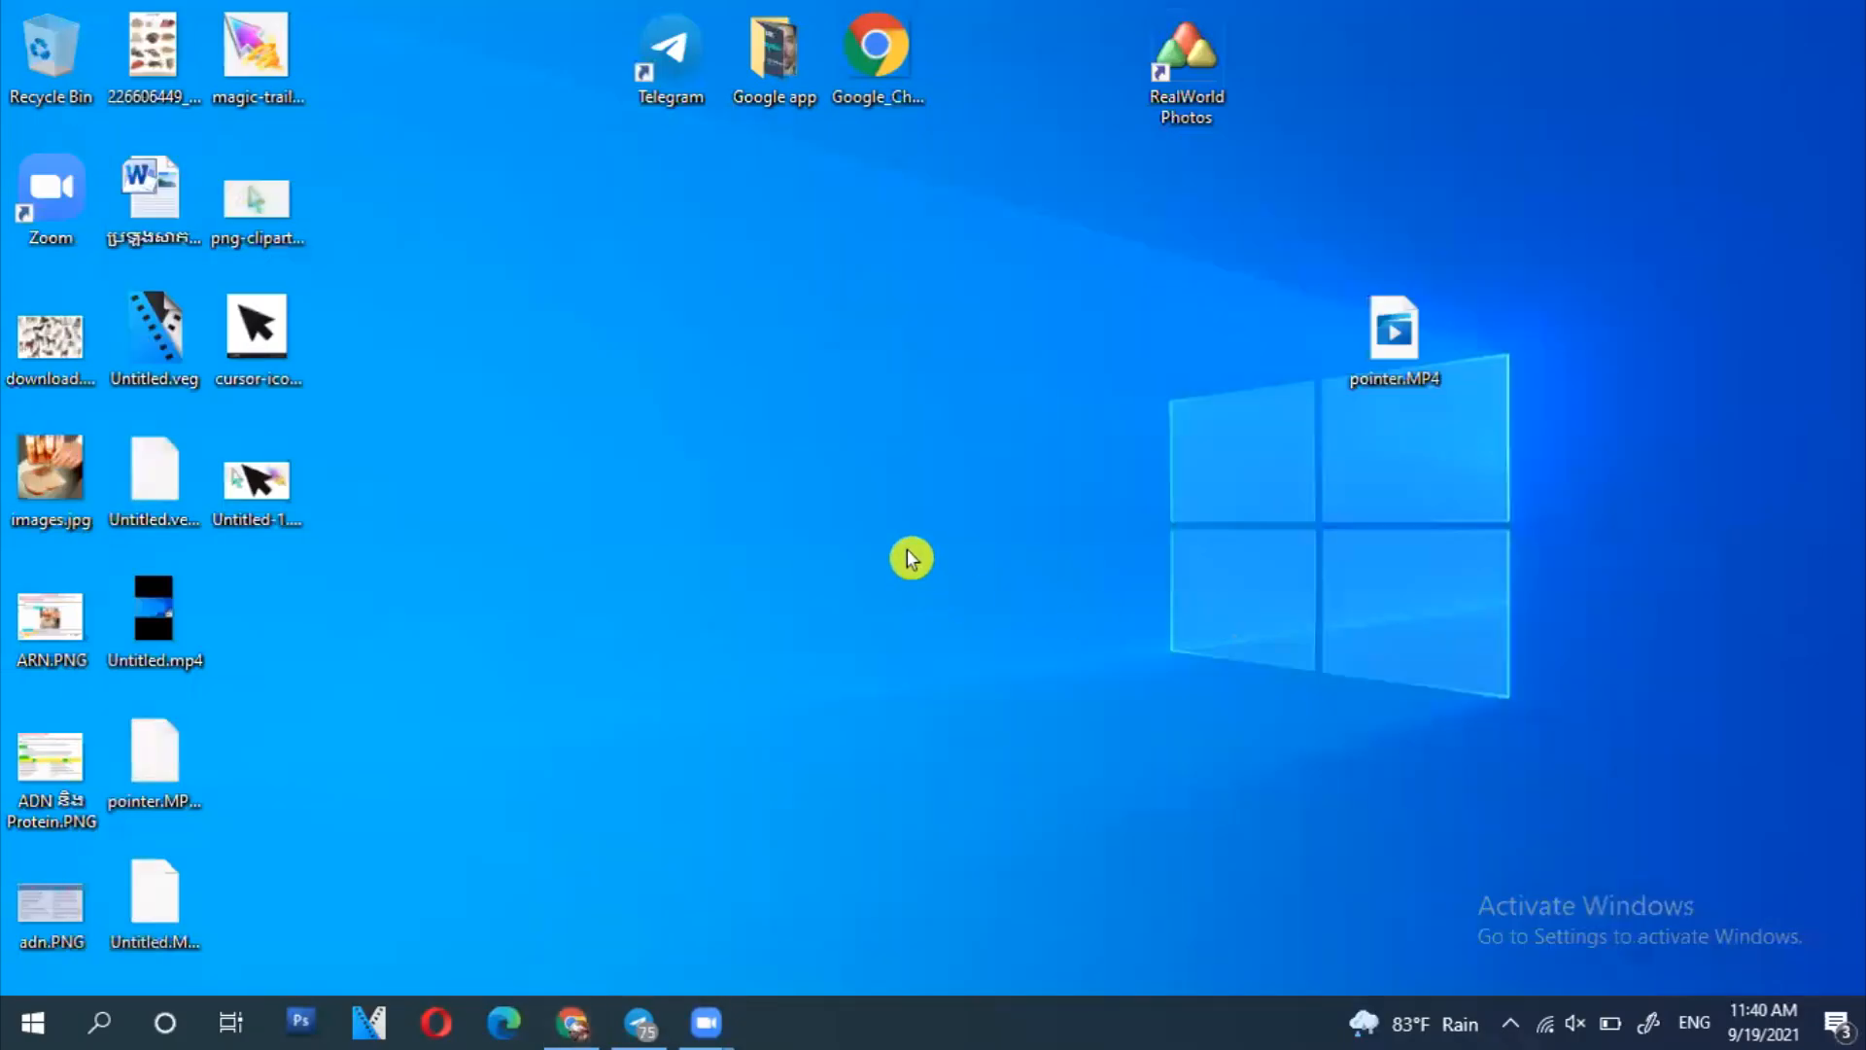
pyautogui.rightClick(910, 558)
pyautogui.click(931, 632)
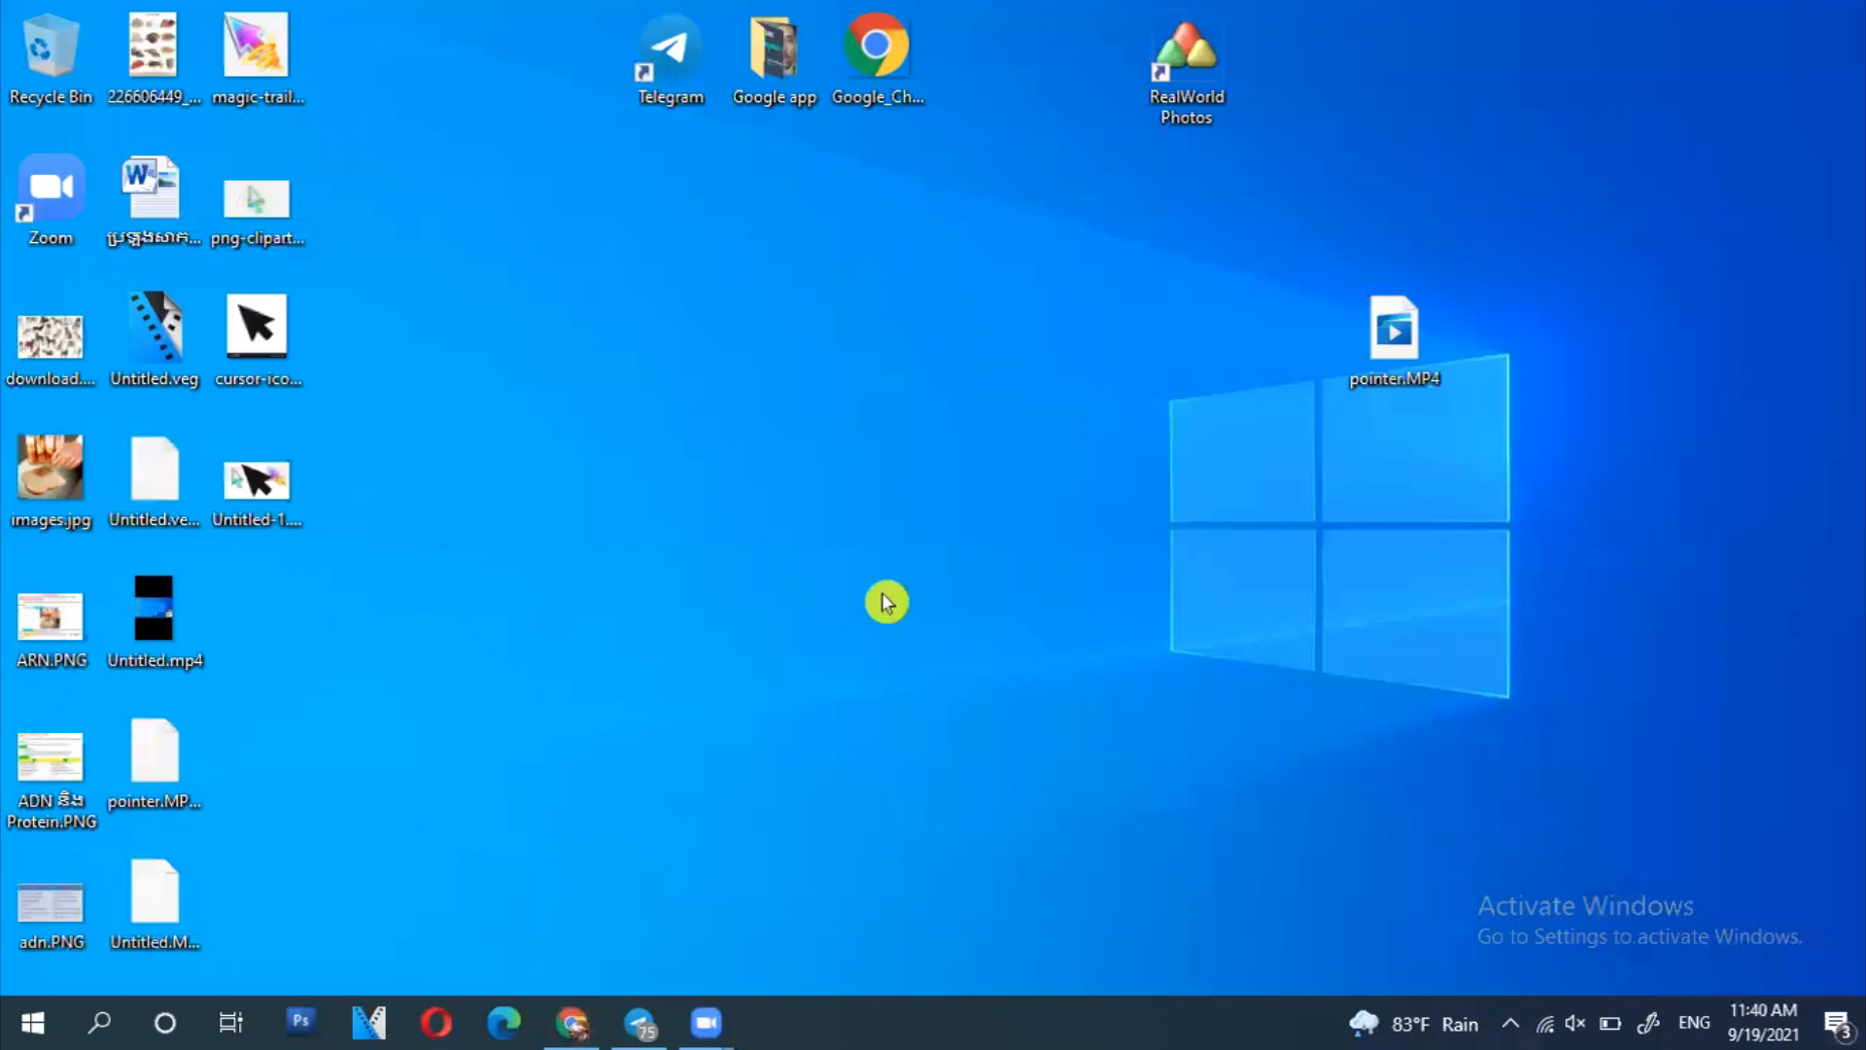
pyautogui.rightClick(612, 316)
pyautogui.click(768, 398)
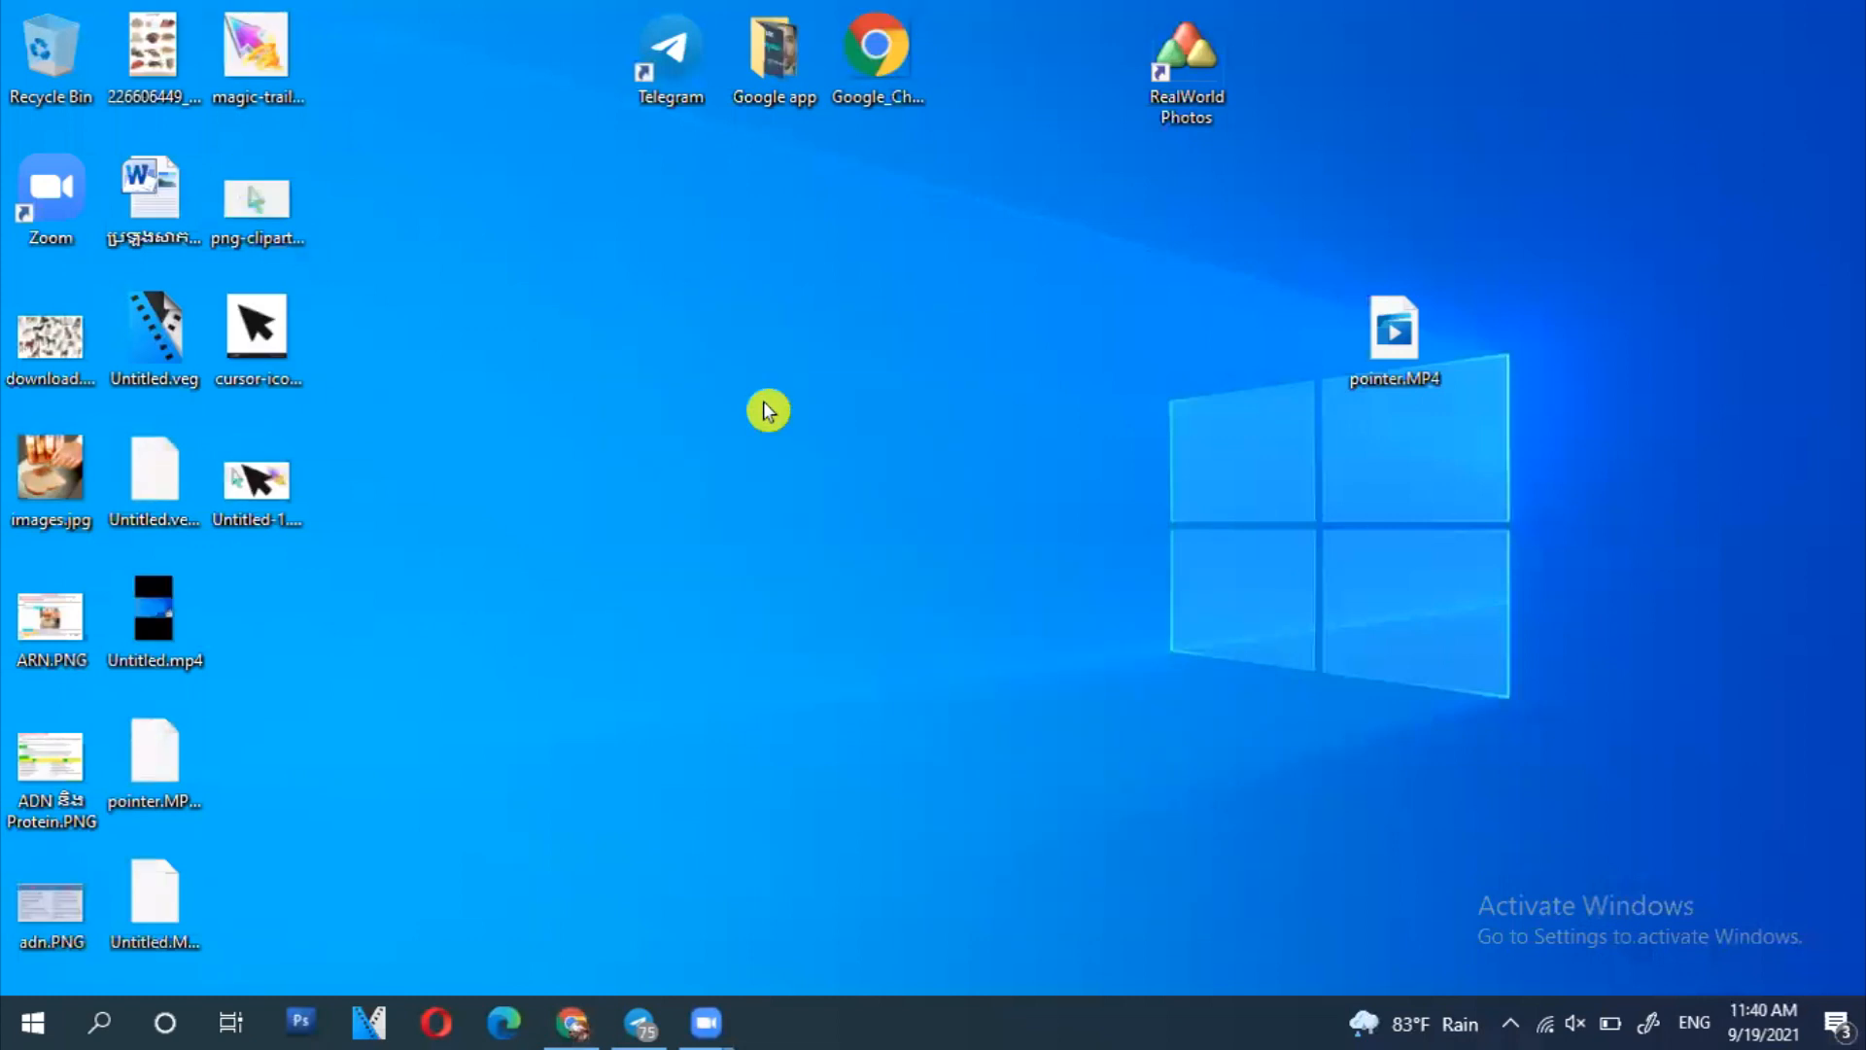